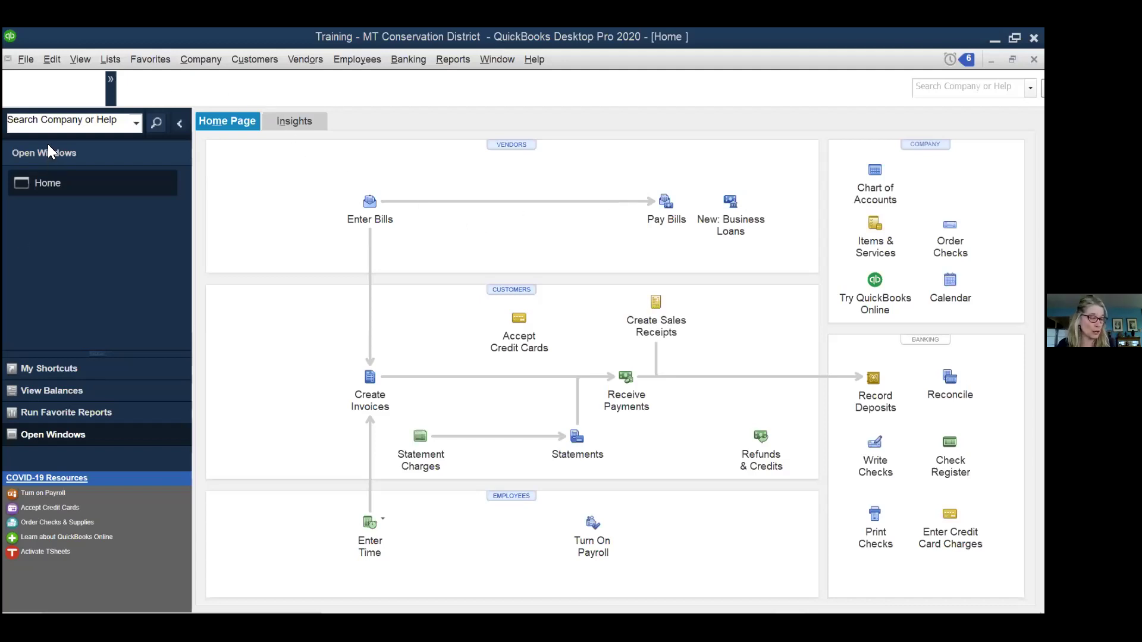
Step: Open the Send Forms preferences and review the email provider choices for adding an e-mail ID, without adding one
{"action": "left_click", "coordinate": [51, 59]}
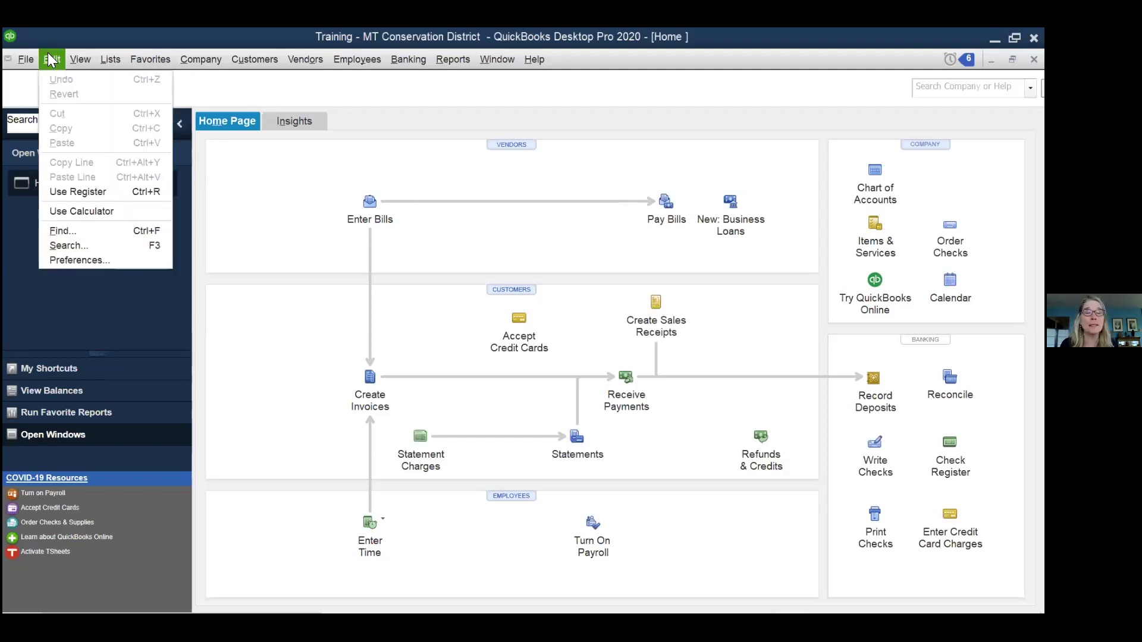
{"action": "left_click", "coordinate": [102, 260]}
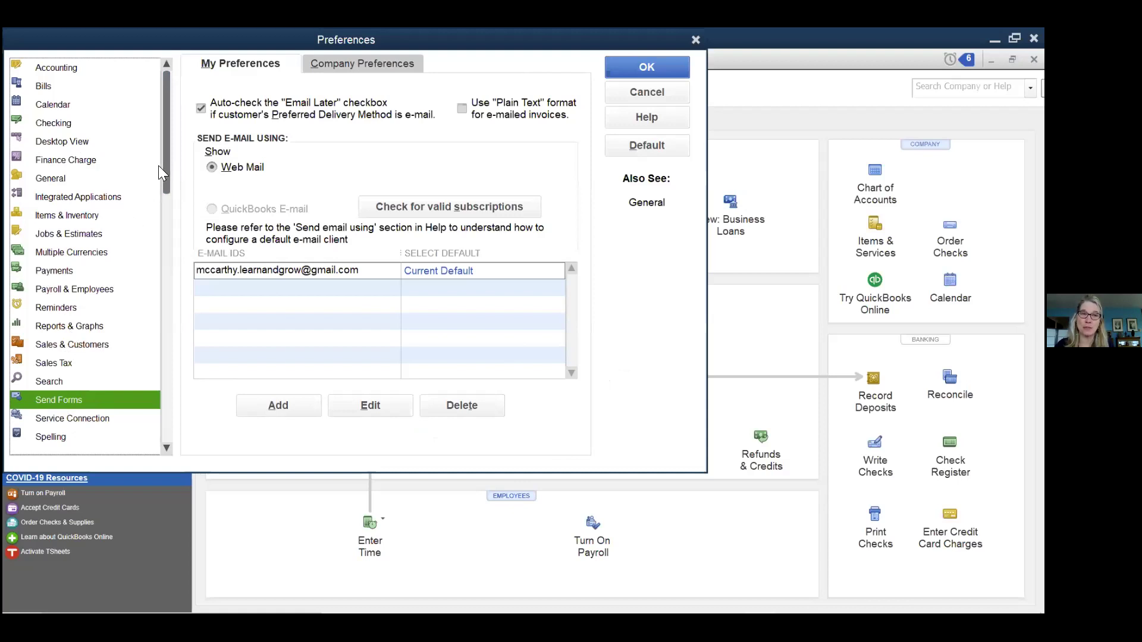
{"action": "left_click_drag", "start_coordinate": [165, 155], "coordinate": [171, 75]}
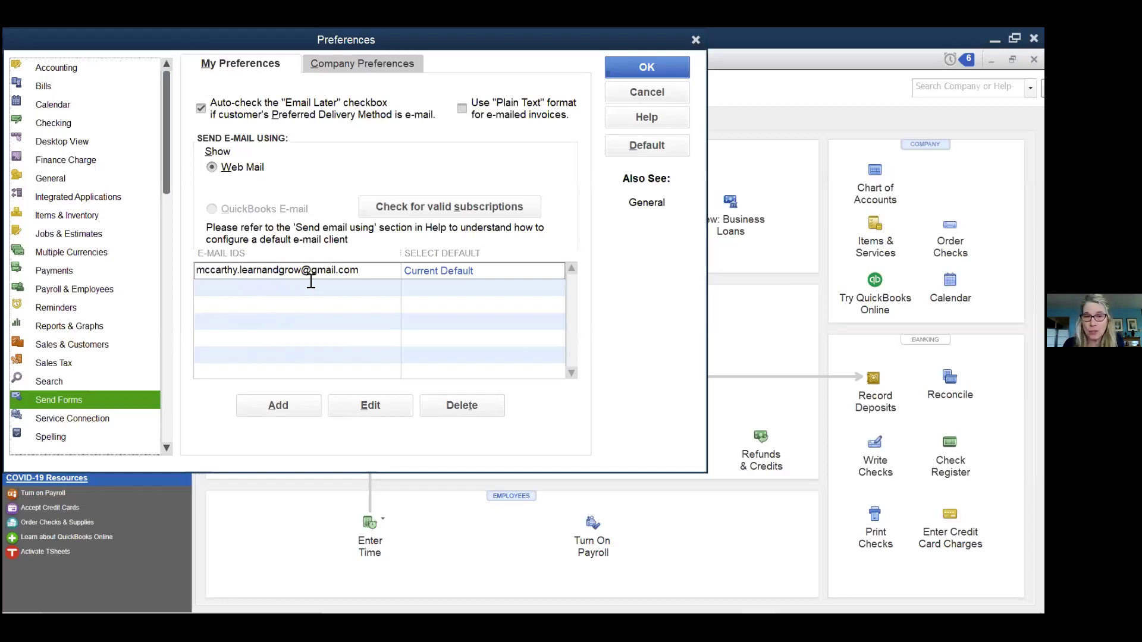
{"action": "left_click", "coordinate": [276, 408]}
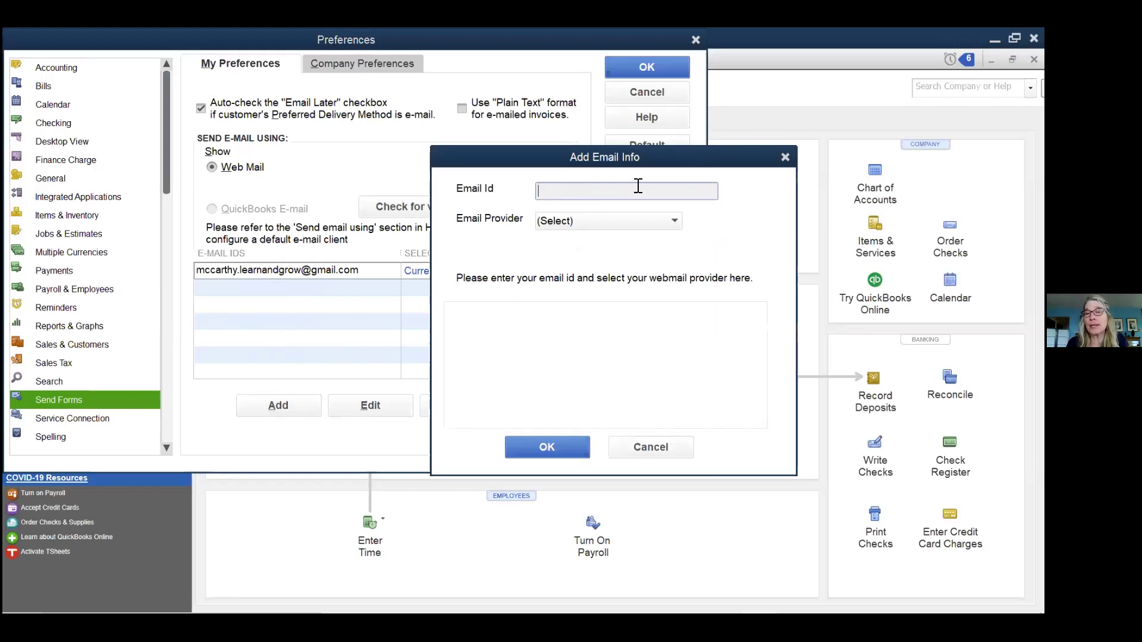
{"action": "left_click", "coordinate": [674, 218]}
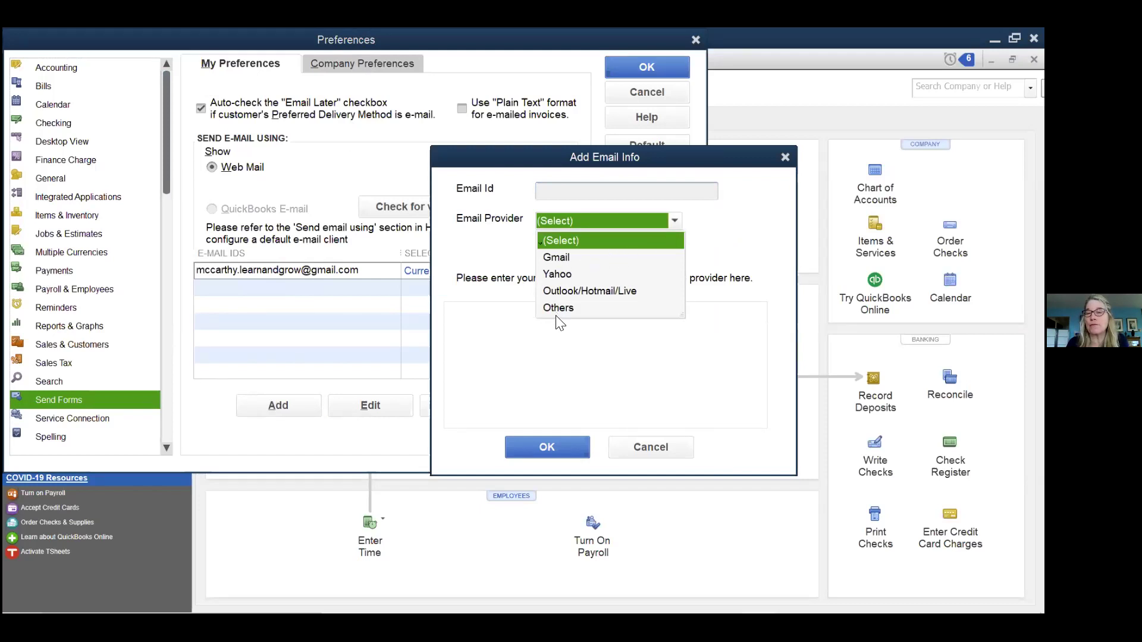
{"action": "left_click", "coordinate": [648, 448]}
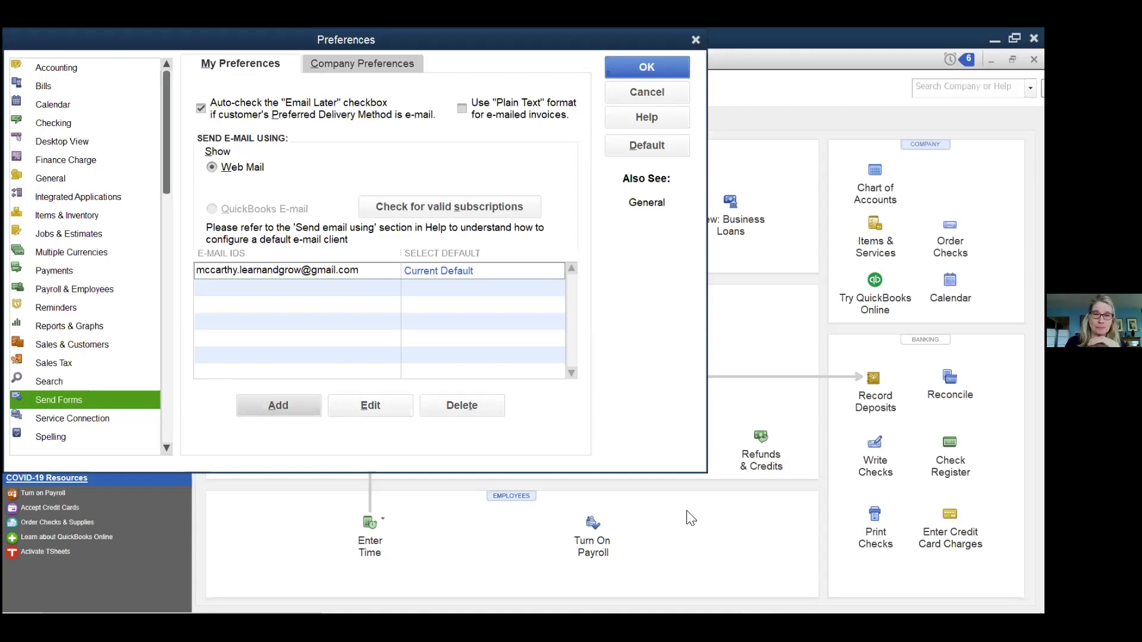
Step: Display the company-wide email templates for the Sales Receipt form type in the Send Forms preferences
{"action": "left_click", "coordinate": [381, 64]}
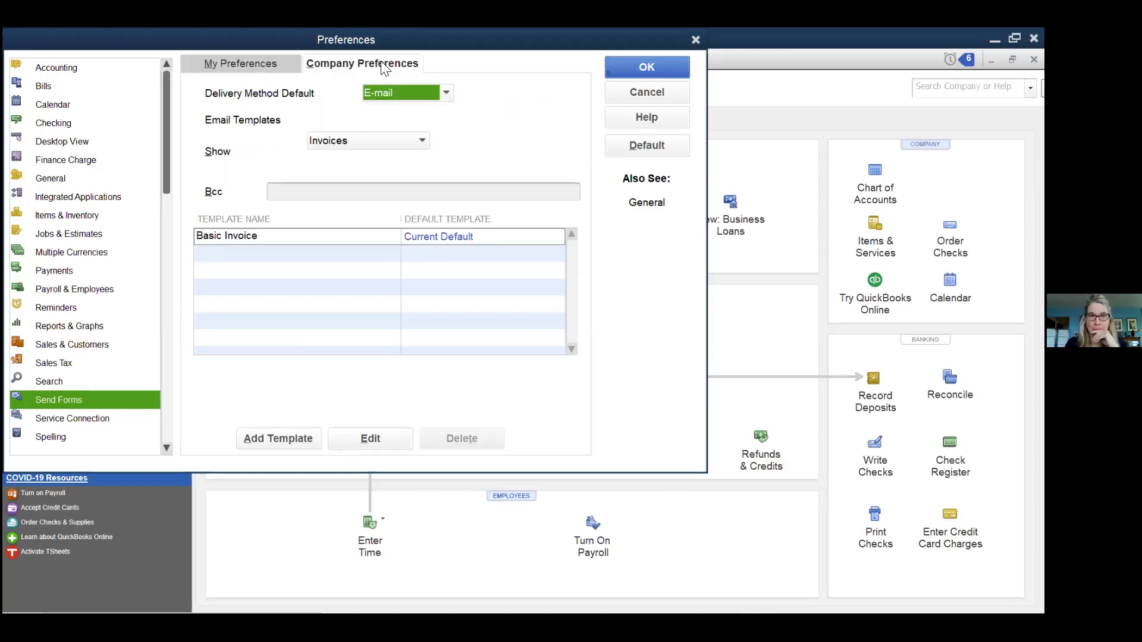
{"action": "left_click", "coordinate": [420, 142]}
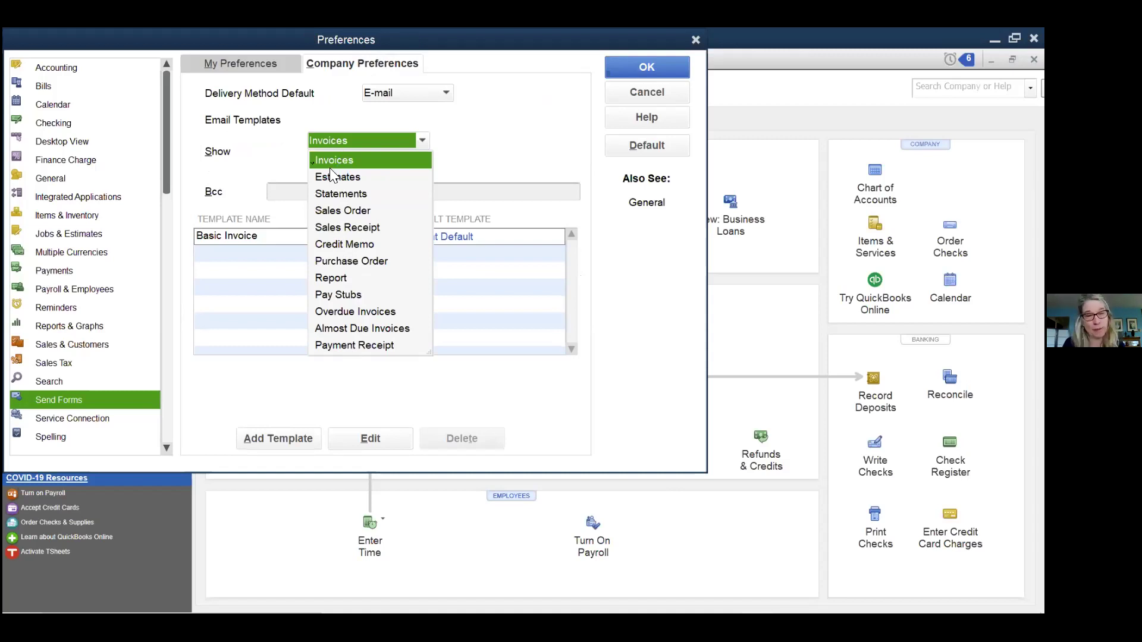
{"action": "left_click", "coordinate": [359, 228]}
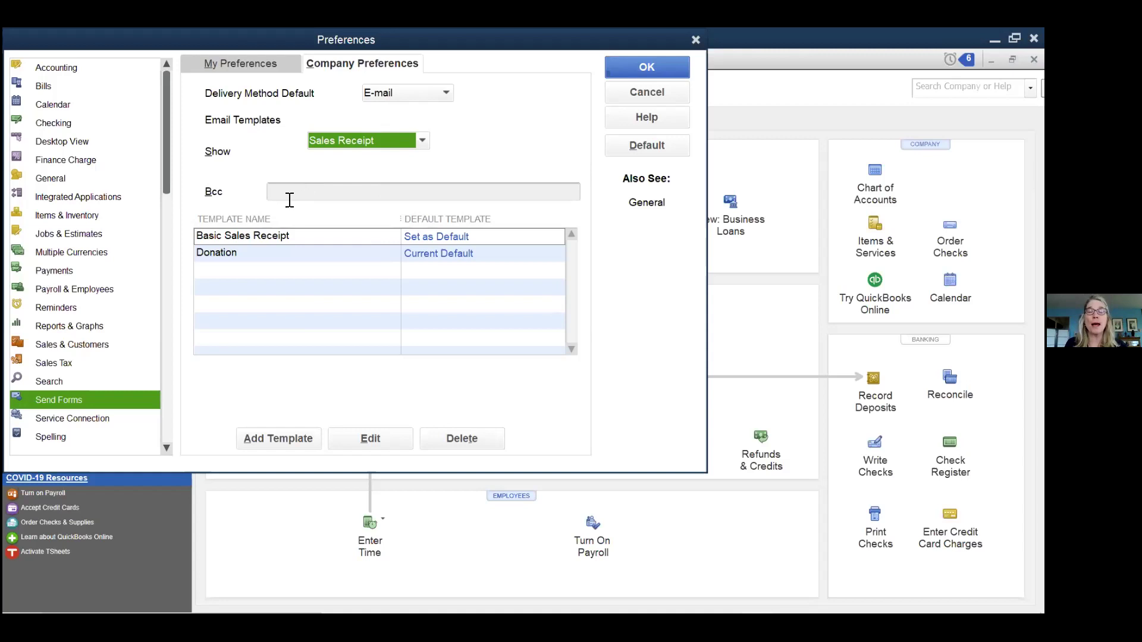
Step: Review the Basic Sales Receipt email template and the form for adding a new template, closing both without saving
{"action": "left_click", "coordinate": [282, 236]}
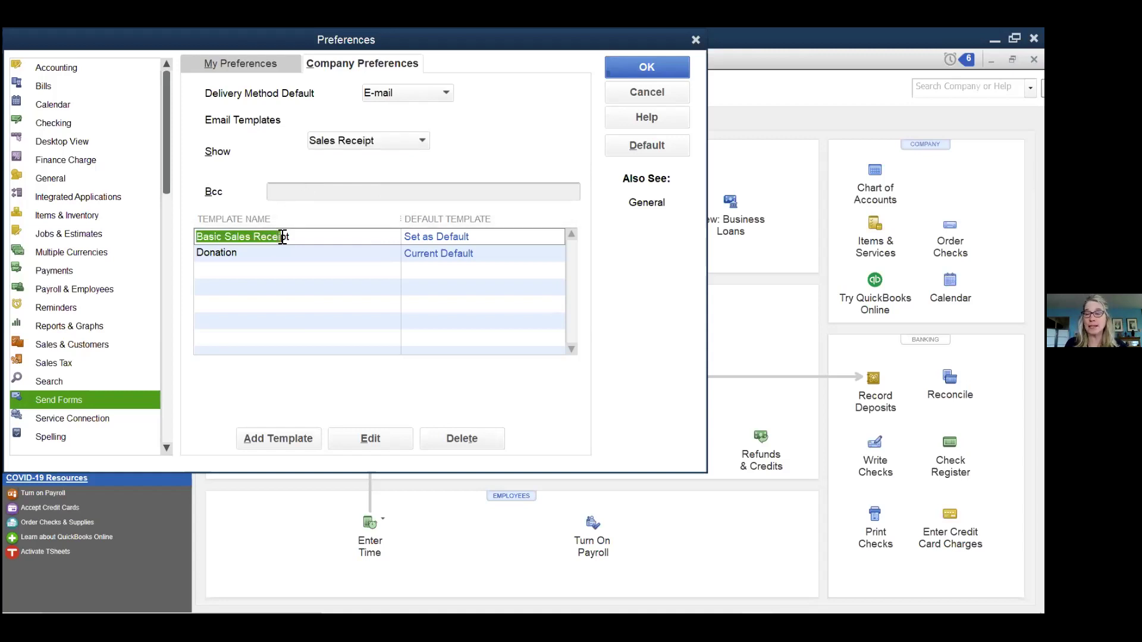
{"action": "left_click", "coordinate": [375, 436]}
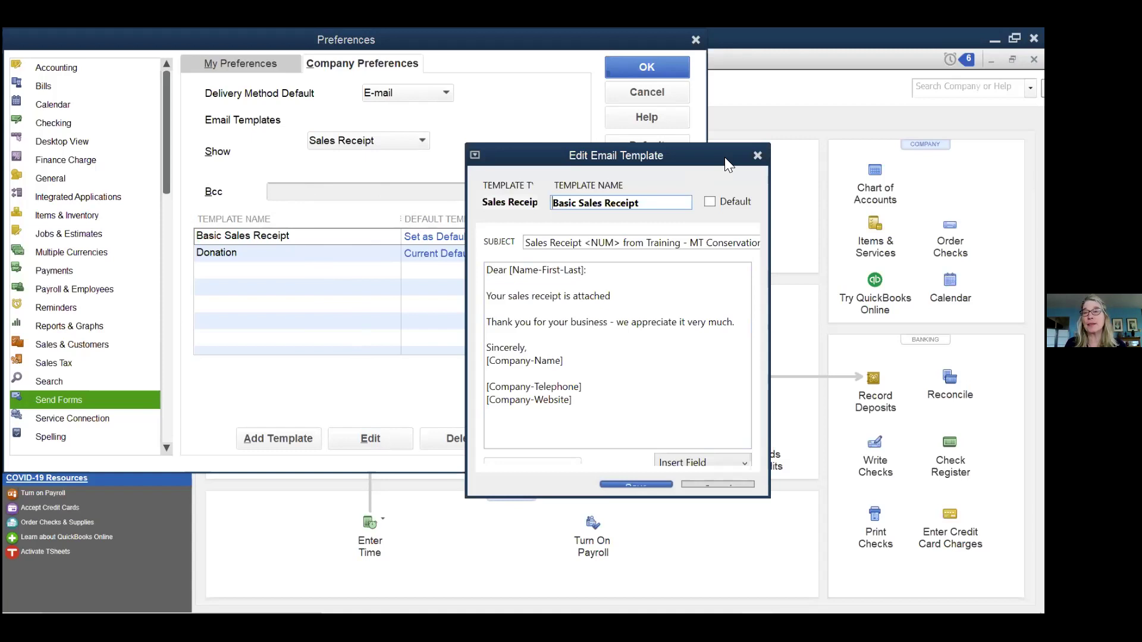
{"action": "left_click", "coordinate": [757, 155]}
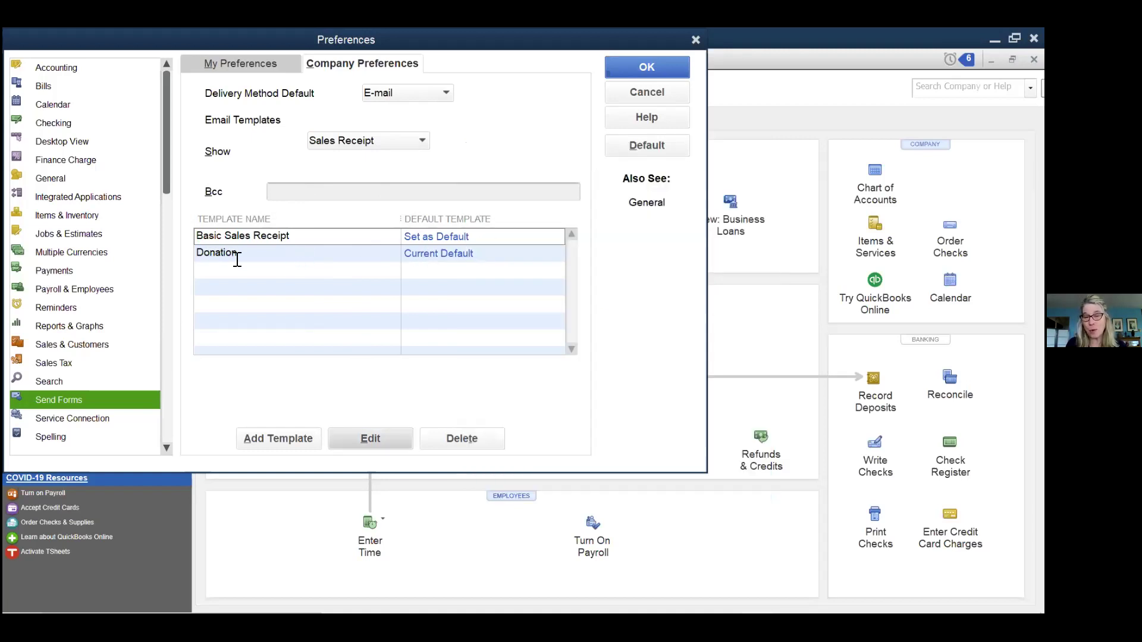
{"action": "left_click", "coordinate": [283, 436]}
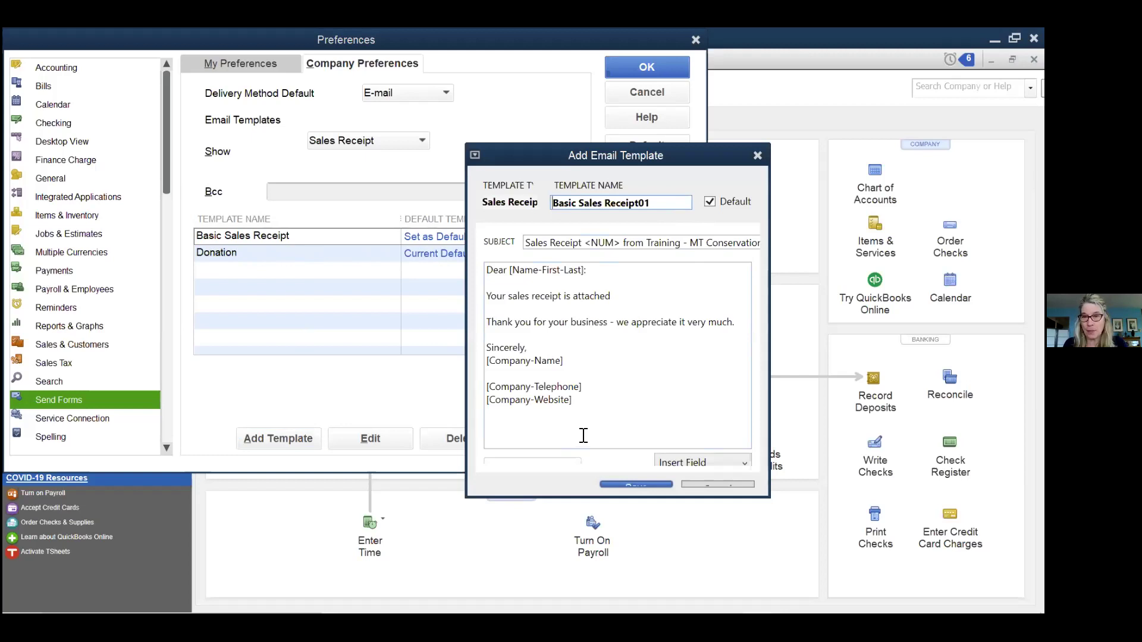
{"action": "left_click", "coordinate": [758, 156]}
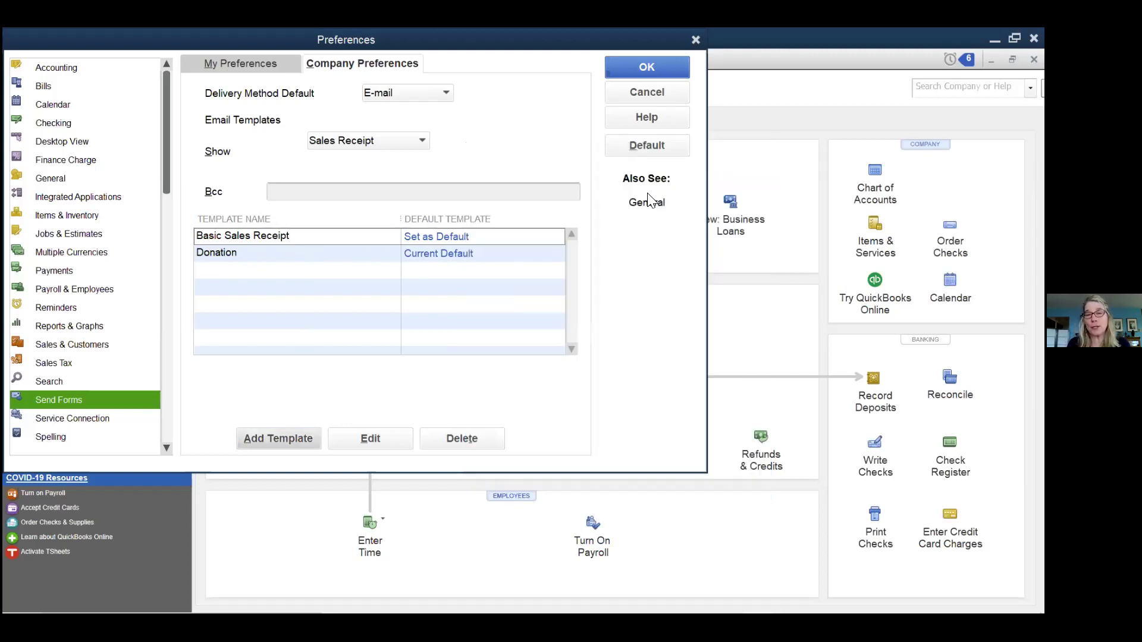
Step: Open the Donation sales receipt email template, review its wording and save it
{"action": "left_click", "coordinate": [230, 260]}
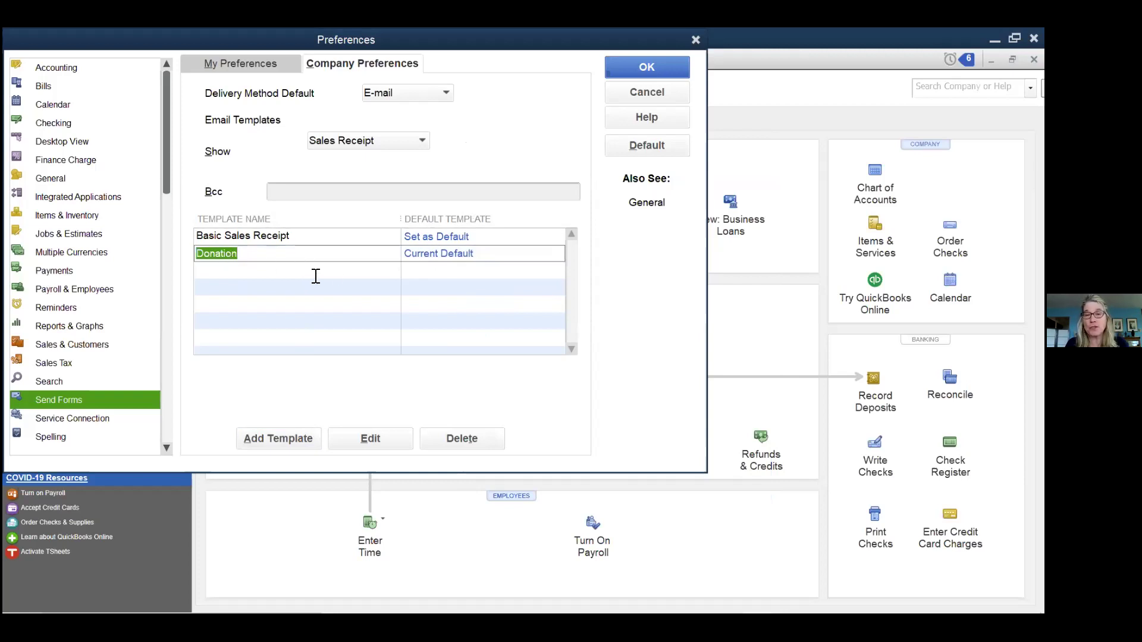
{"action": "left_click", "coordinate": [364, 439]}
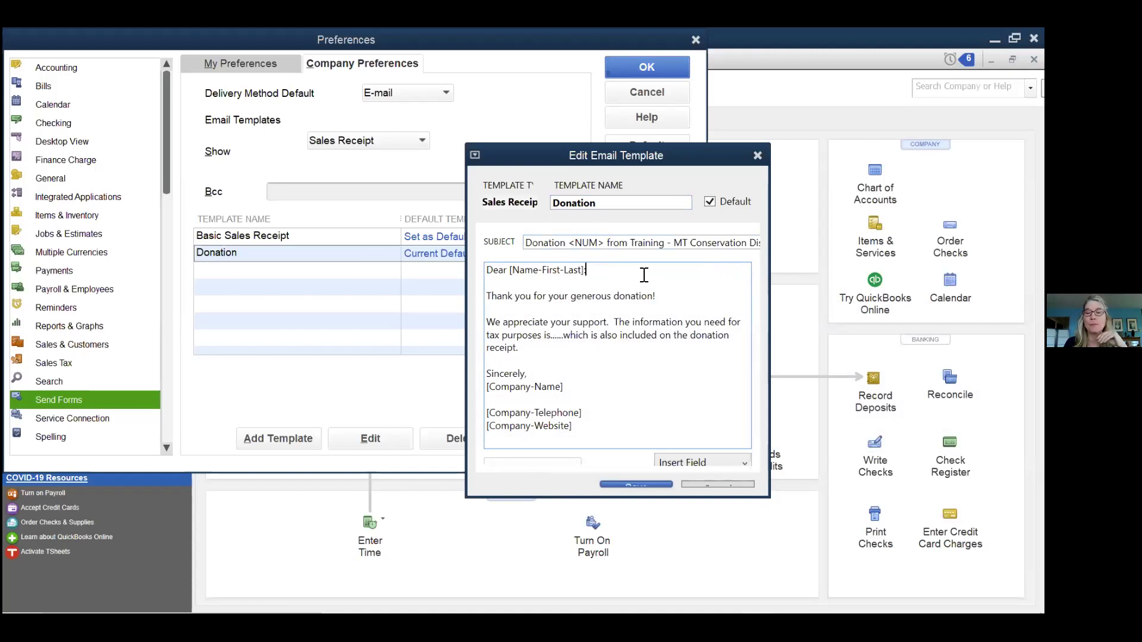
{"action": "left_click", "coordinate": [637, 485]}
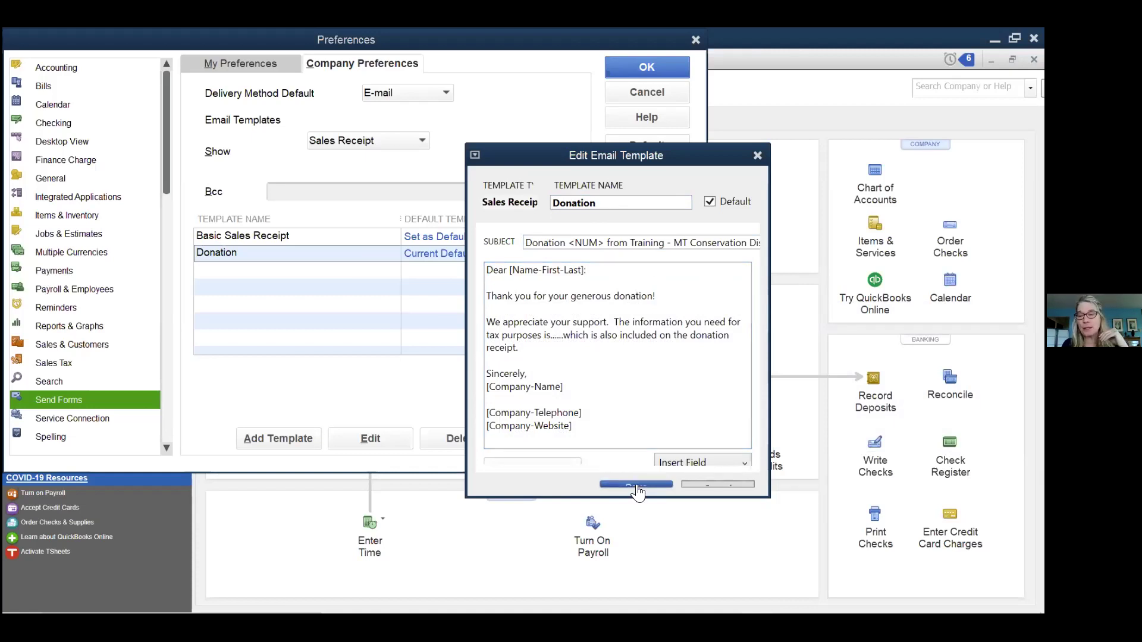
{"action": "left_click", "coordinate": [454, 237]}
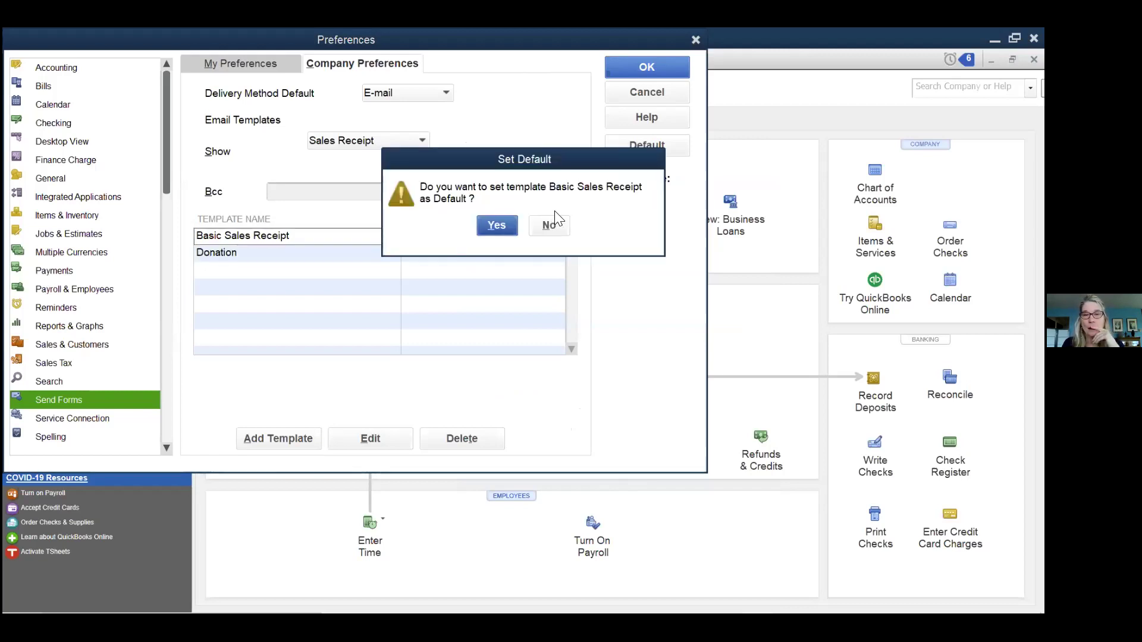
{"action": "left_click", "coordinate": [548, 224]}
{"action": "left_click", "coordinate": [458, 255]}
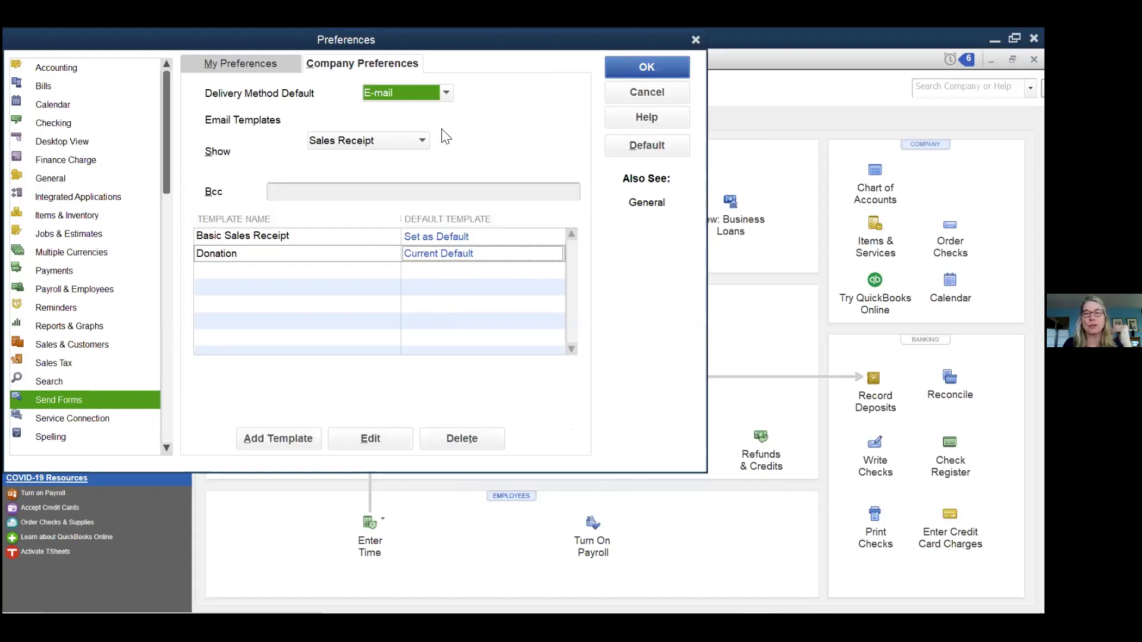
Step: List the Report email templates, try to open Basic Report for editing, and leave the preferences without saving
{"action": "left_click", "coordinate": [422, 141]}
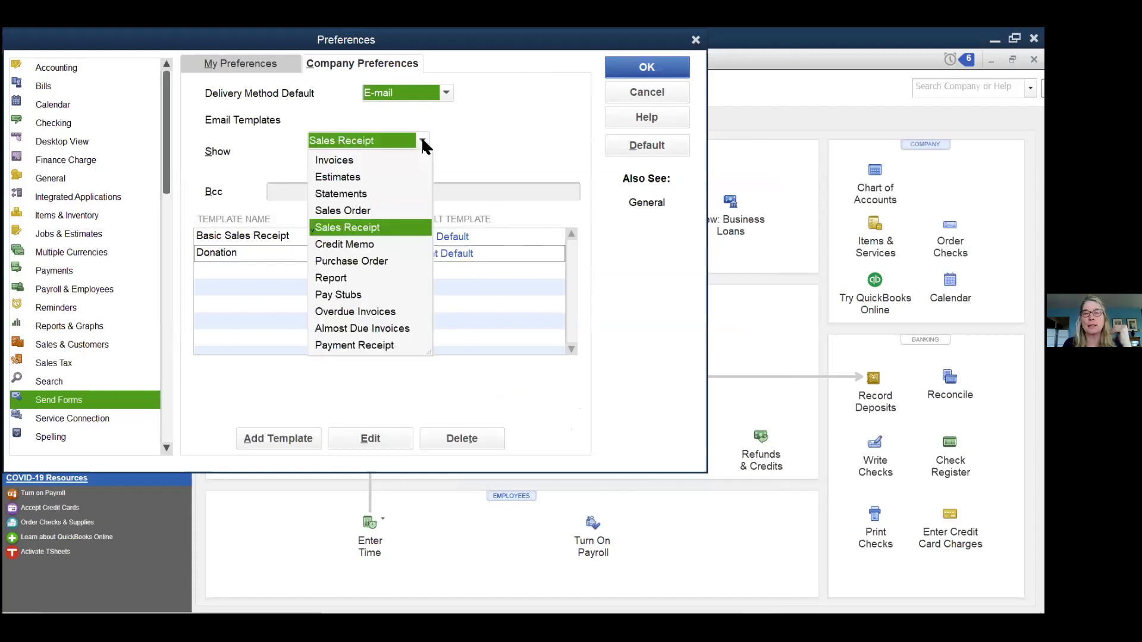
{"action": "left_click", "coordinate": [340, 277]}
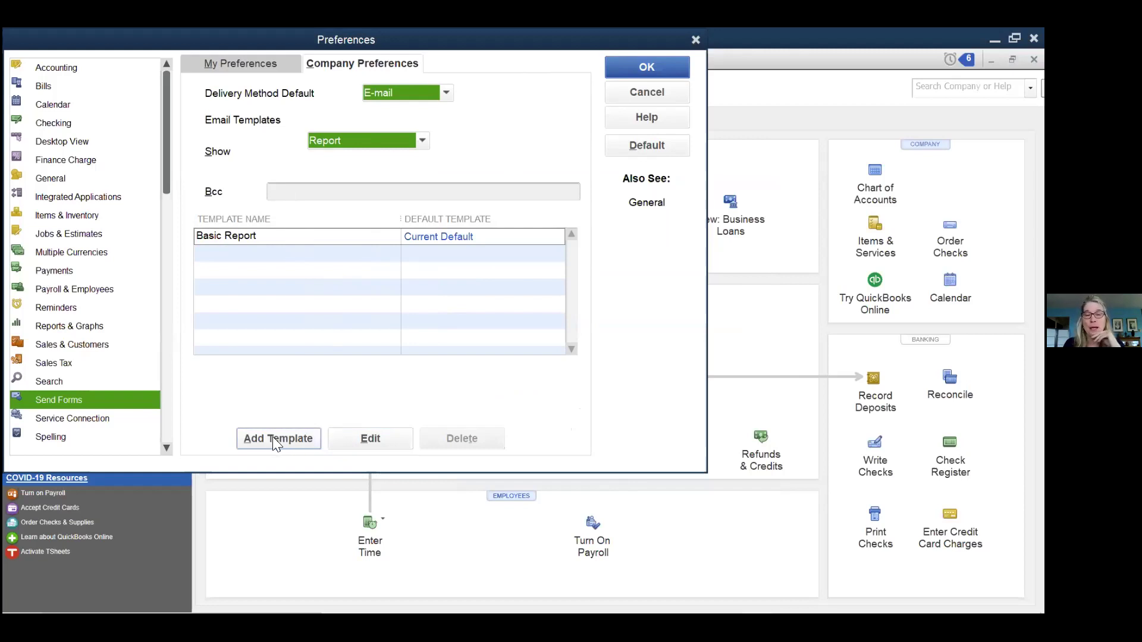
{"action": "left_click", "coordinate": [371, 440]}
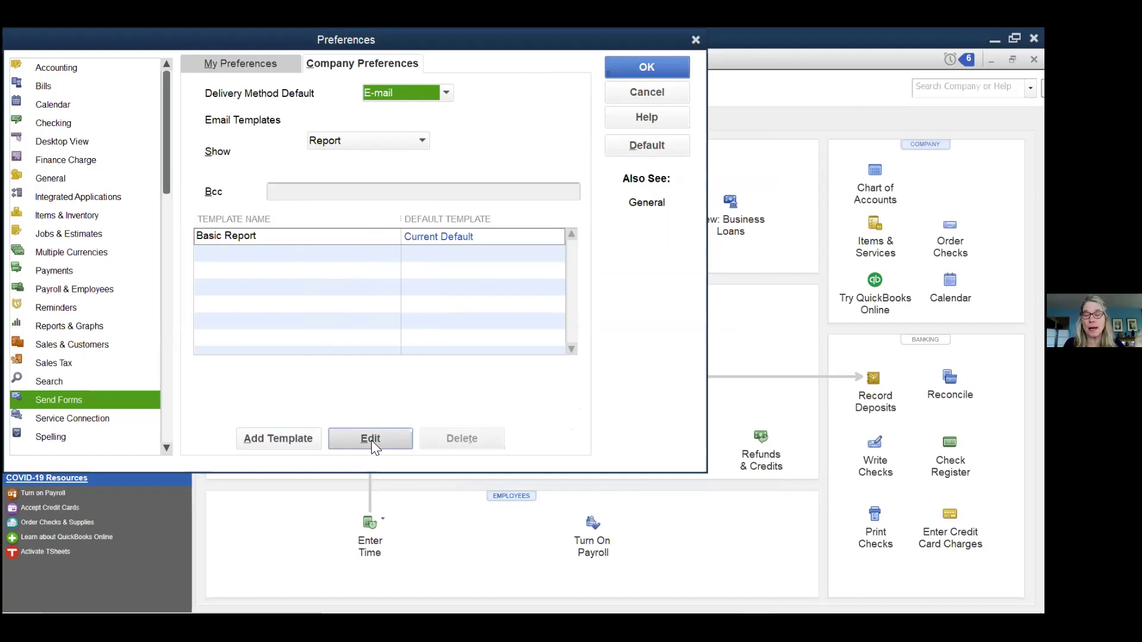
{"action": "left_click", "coordinate": [369, 437]}
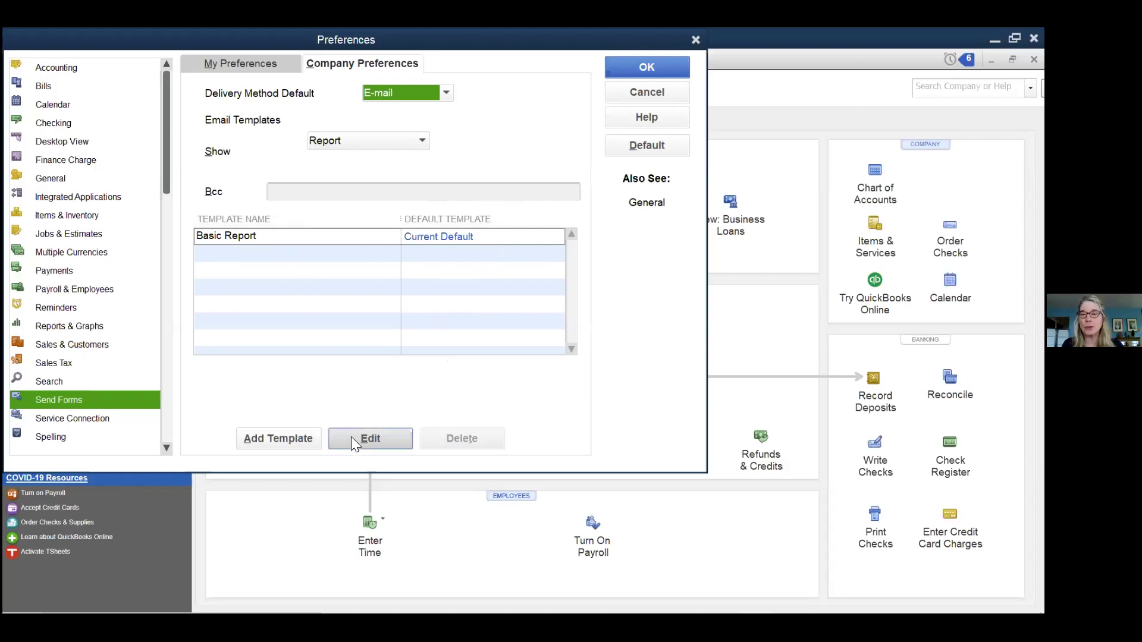
{"action": "left_click", "coordinate": [630, 87]}
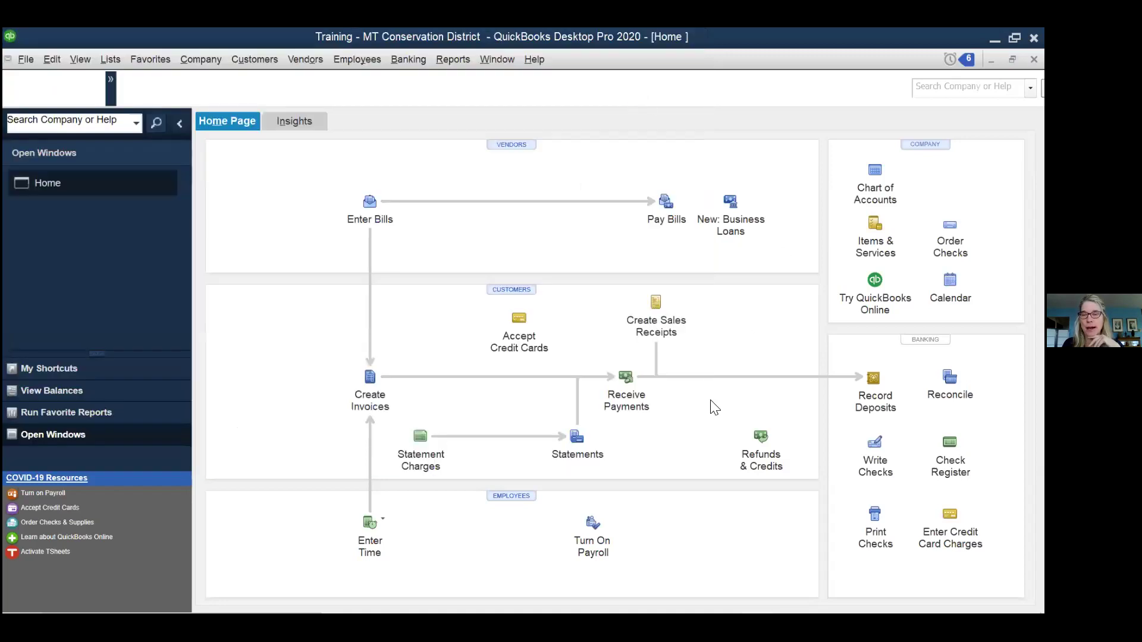
{"action": "left_click", "coordinate": [656, 304]}
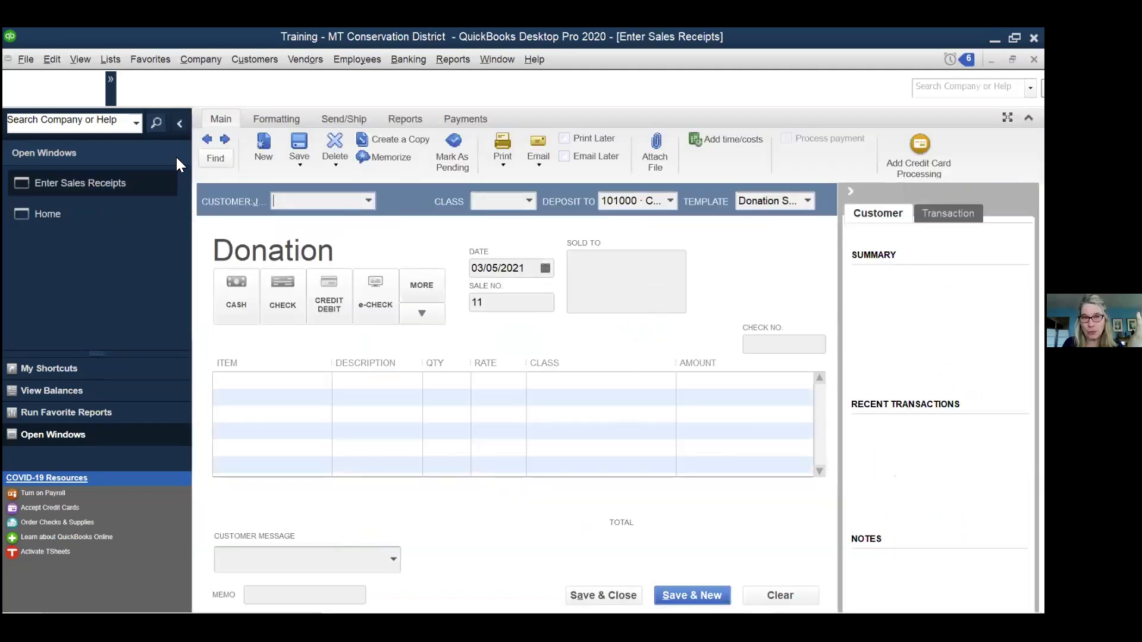
{"action": "left_click", "coordinate": [539, 143]}
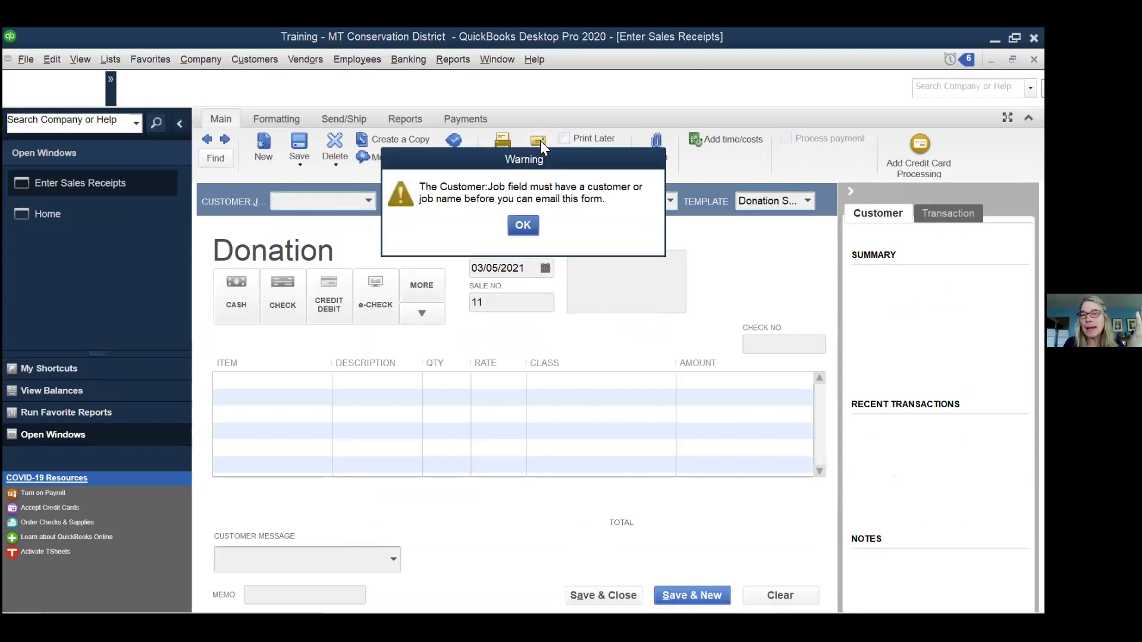
{"action": "left_click", "coordinate": [525, 225]}
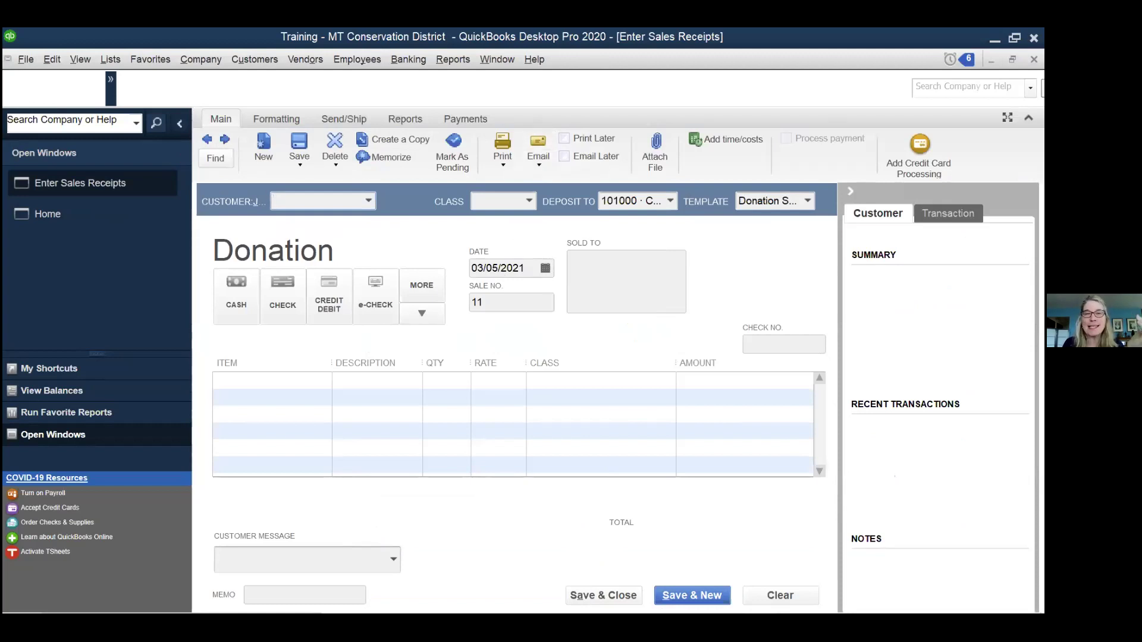
{"action": "key", "text": "Escape"}
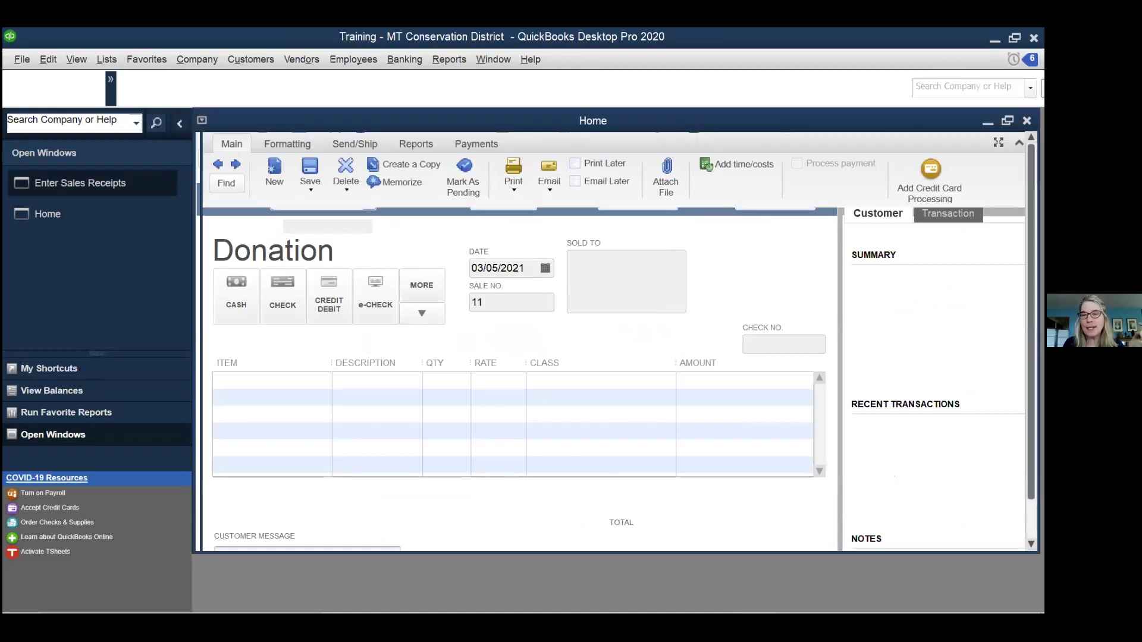
Step: Open the individual donor's sales receipt number 10, dated 02/25/2021, from the Customer Center
{"action": "key", "text": "ctrl+j"}
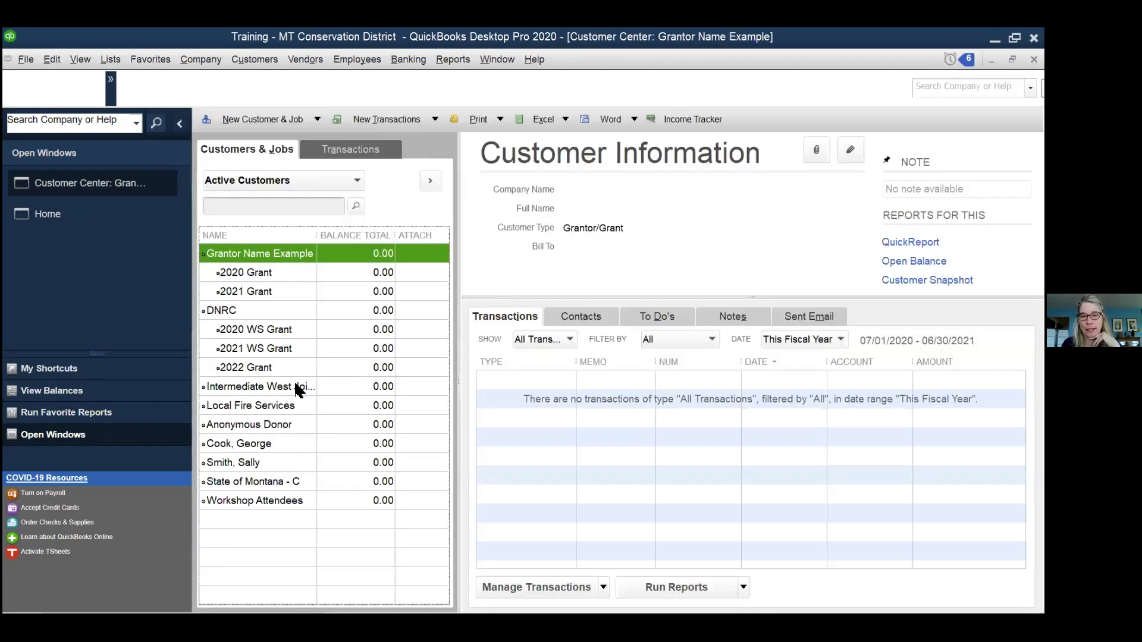
{"action": "left_click", "coordinate": [250, 462]}
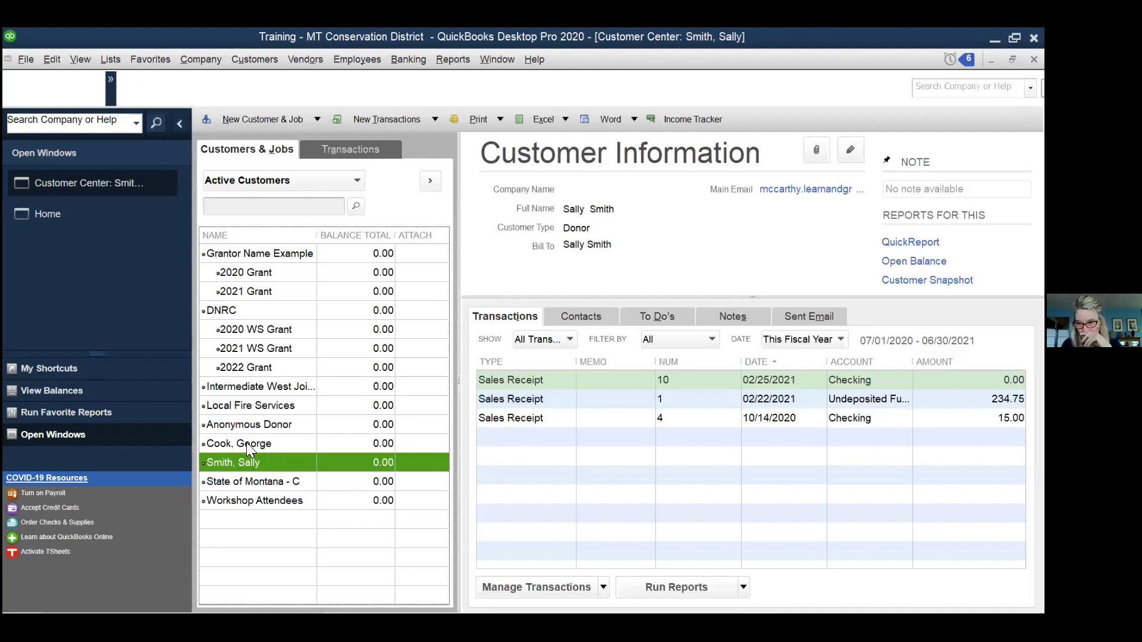
{"action": "double_click", "coordinate": [535, 378]}
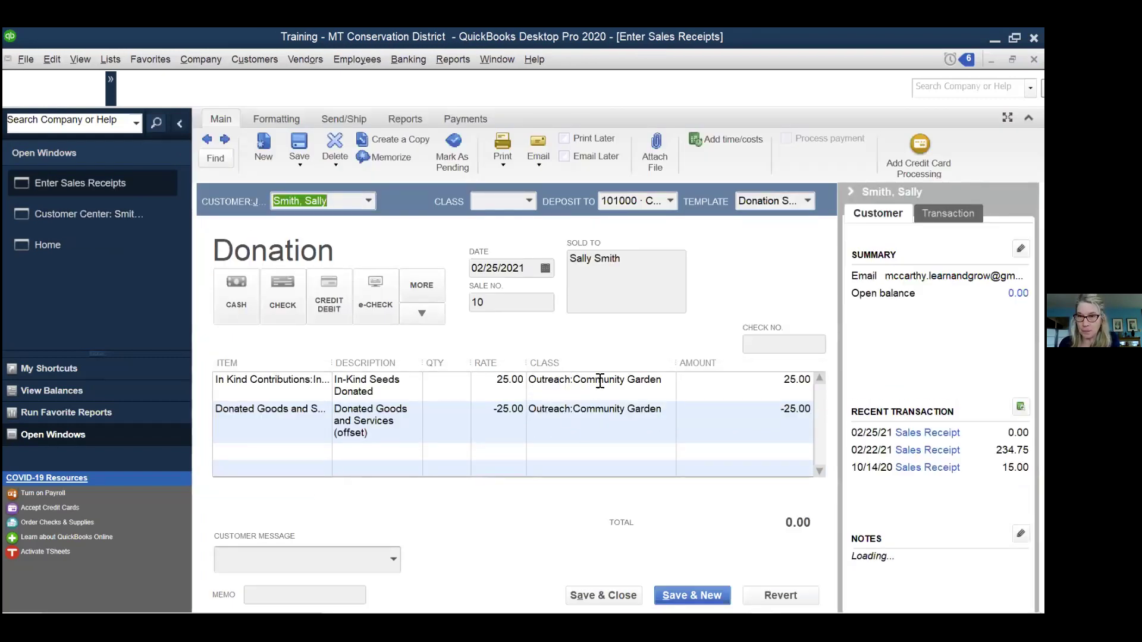
Step: Check the receipt's available form templates and preview its donation email, cancelling without sending
{"action": "left_click", "coordinate": [808, 201]}
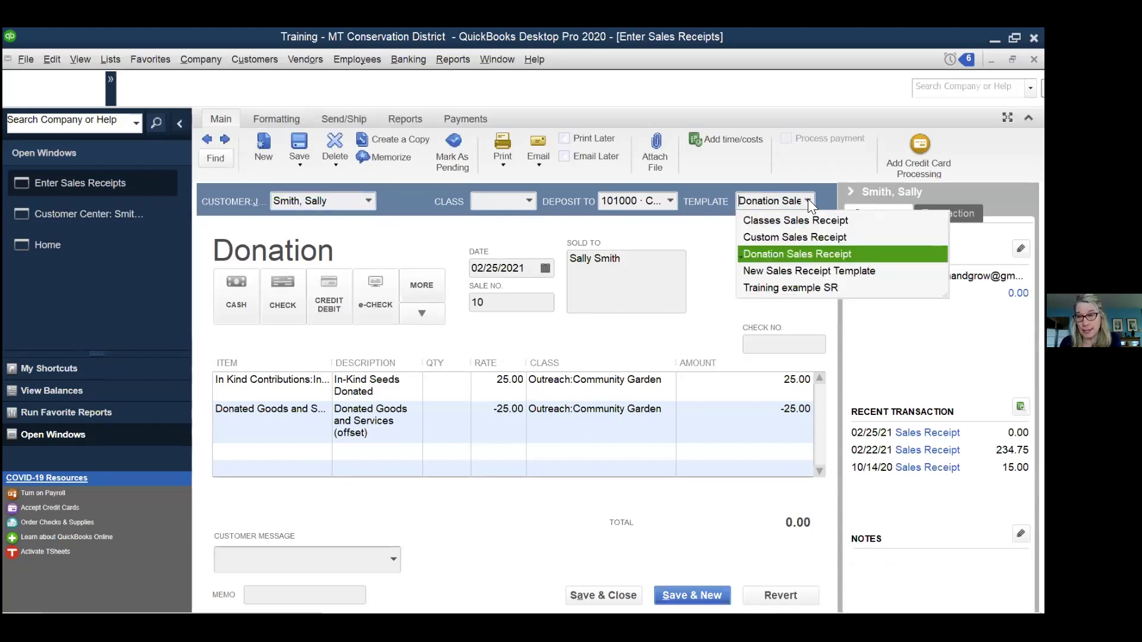
{"action": "left_click", "coordinate": [808, 200]}
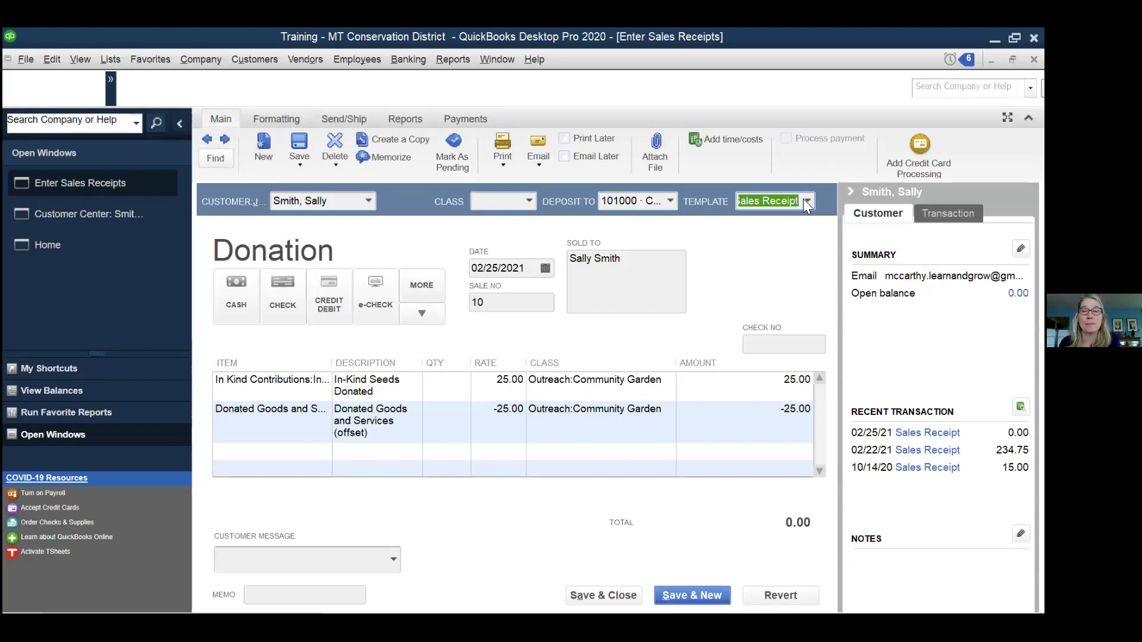
{"action": "left_click", "coordinate": [539, 146]}
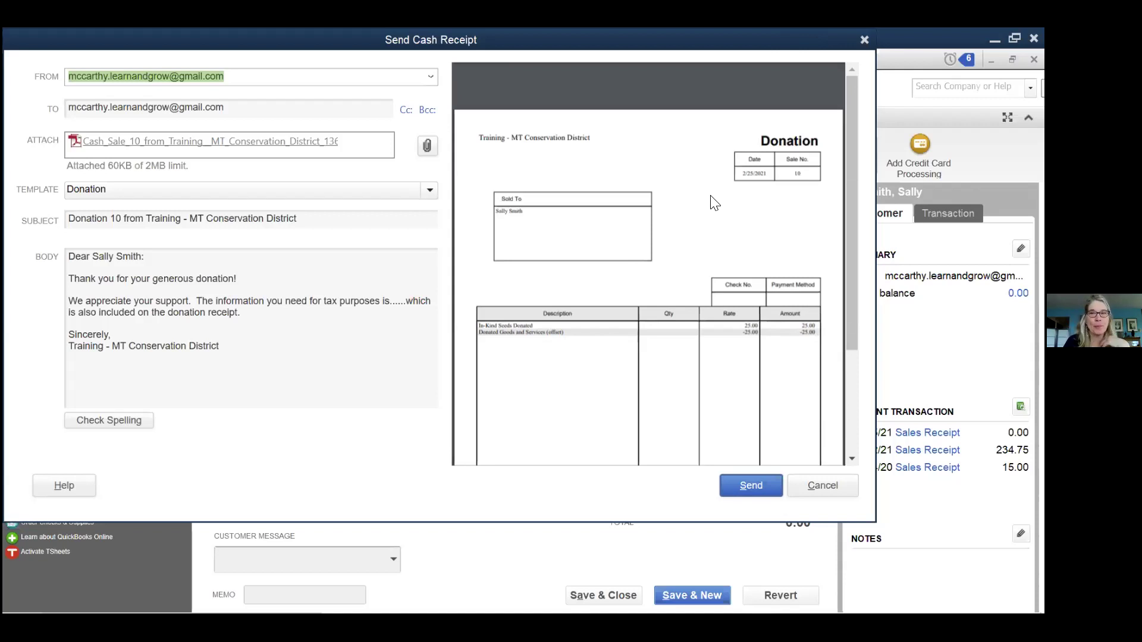
{"action": "left_click", "coordinate": [819, 480]}
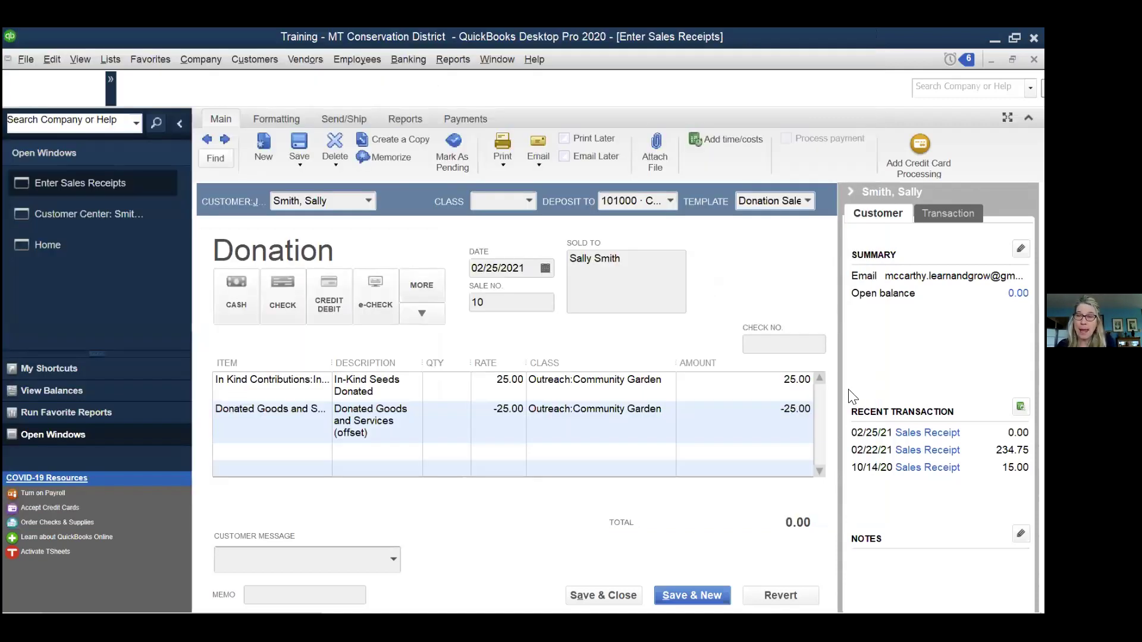
Step: Save and close the donation sales receipt and open the individual donor's sent email history in the Customer Center
{"action": "left_click", "coordinate": [603, 595]}
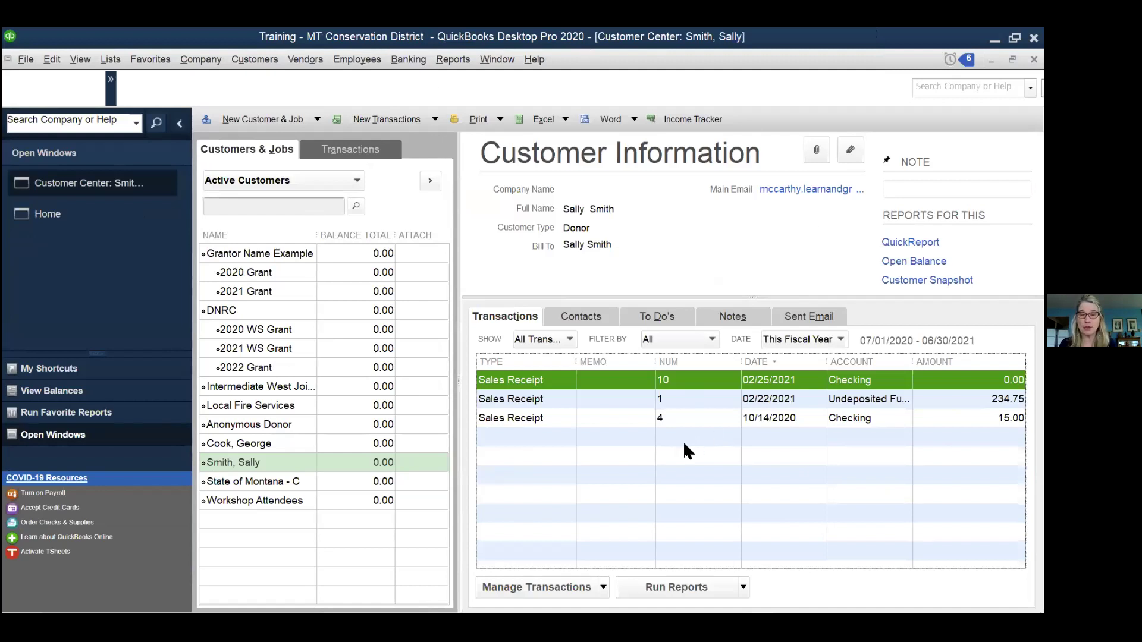
{"action": "left_click", "coordinate": [265, 462]}
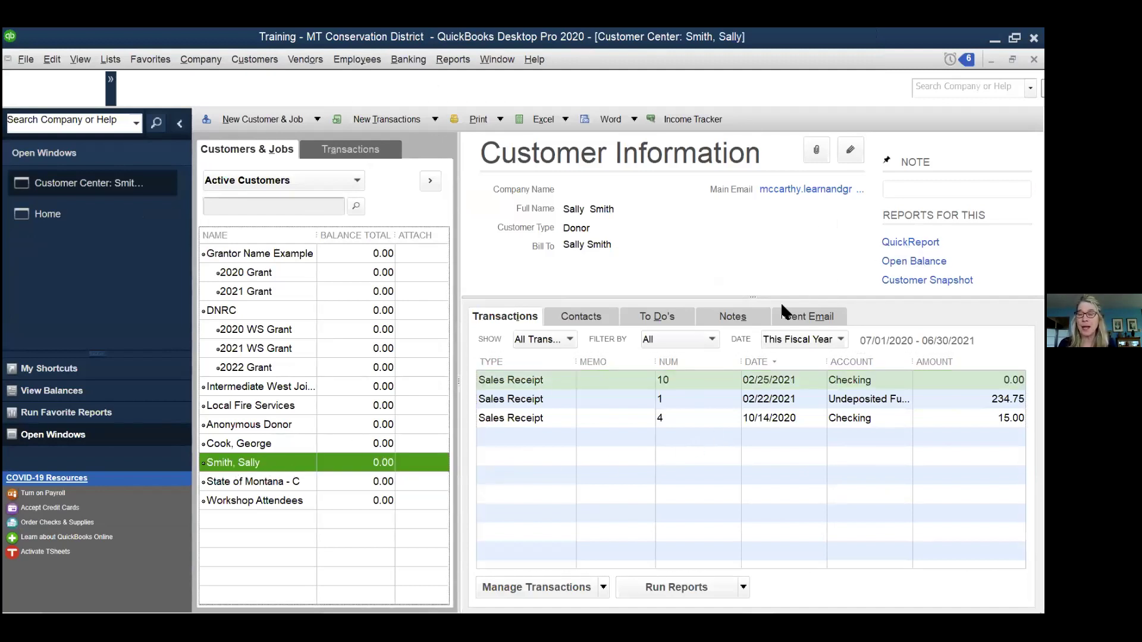
{"action": "left_click", "coordinate": [807, 320]}
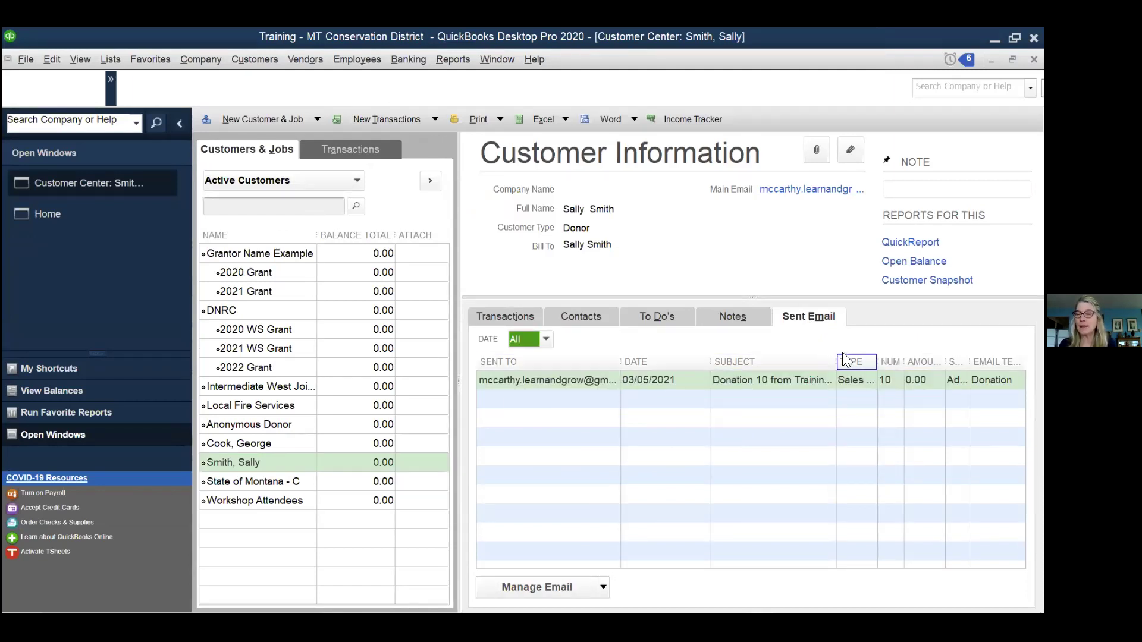
Step: Narrow the Subject and Amount columns to show more of the Email Template column, and close the Customer Center
{"action": "left_click_drag", "start_coordinate": [836, 360], "coordinate": [806, 360]}
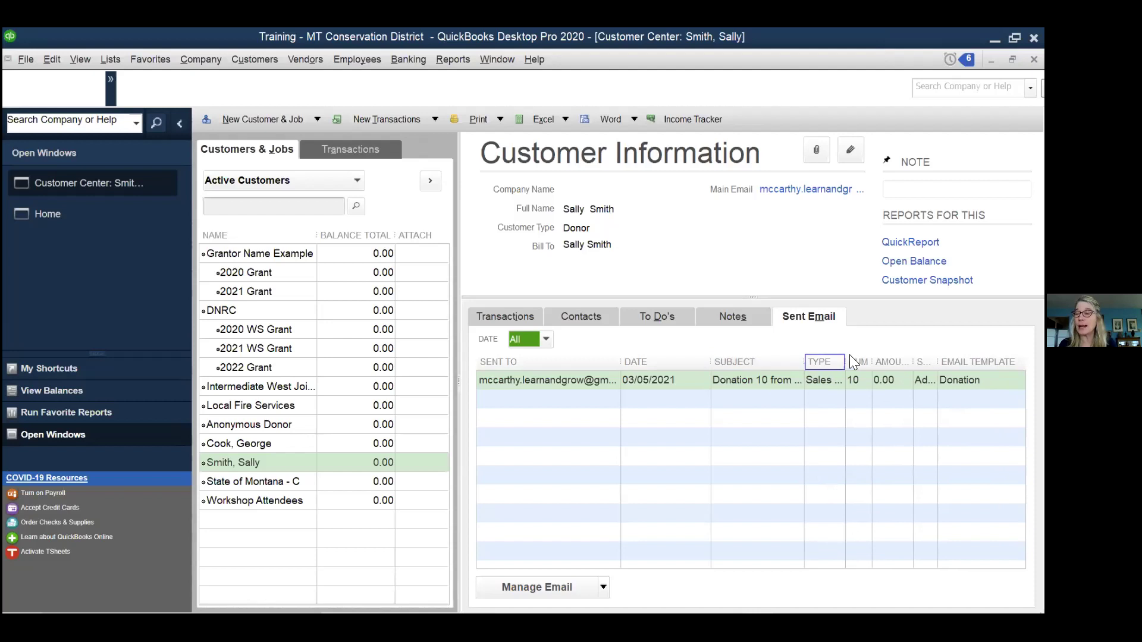
{"action": "mouse_move", "coordinate": [908, 355]}
{"action": "left_mouse_down"}
{"action": "mouse_move", "coordinate": [920, 356]}
{"action": "mouse_move", "coordinate": [898, 362]}
{"action": "left_mouse_up"}
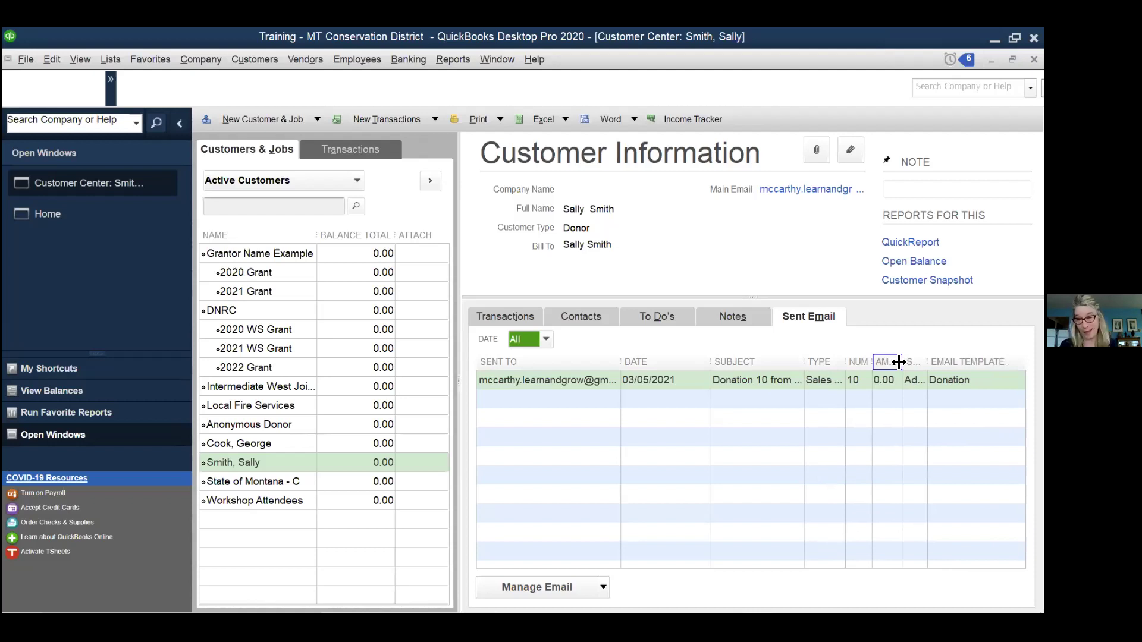
{"action": "left_click", "coordinate": [517, 317]}
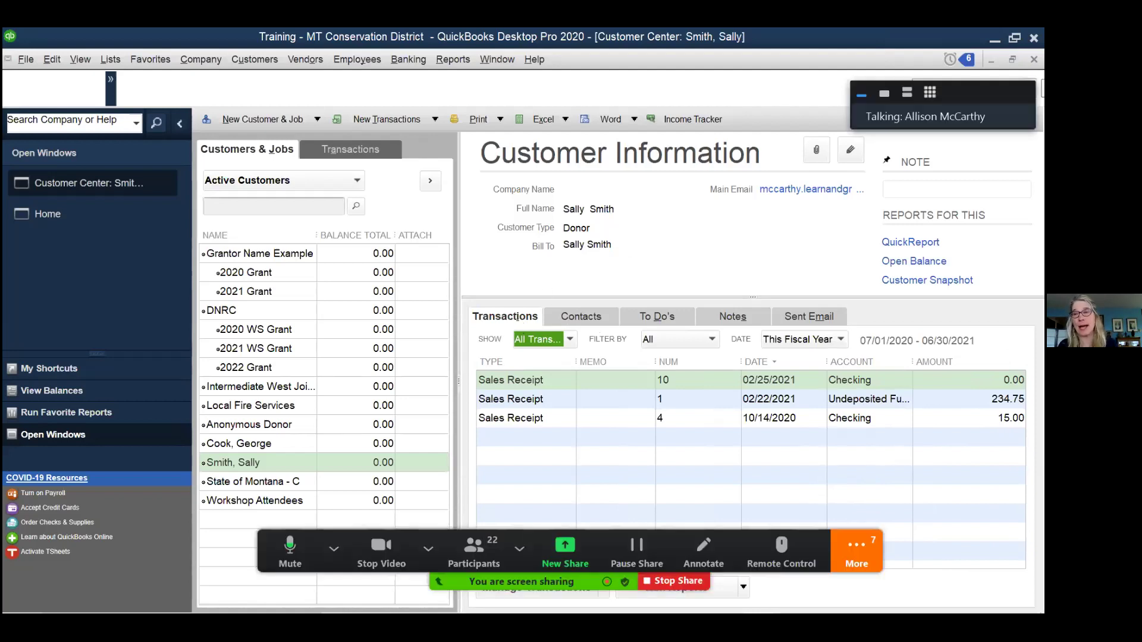
{"action": "key", "text": "Escape"}
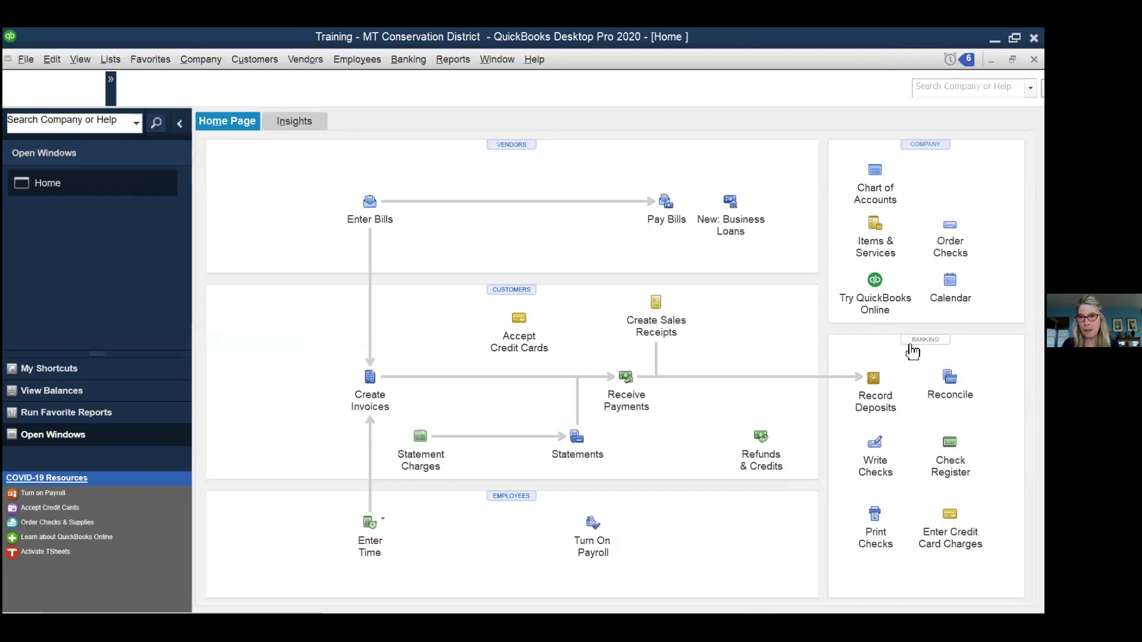
Step: Begin a bank reconciliation for the 101000 · Checking account
{"action": "left_click", "coordinate": [409, 60]}
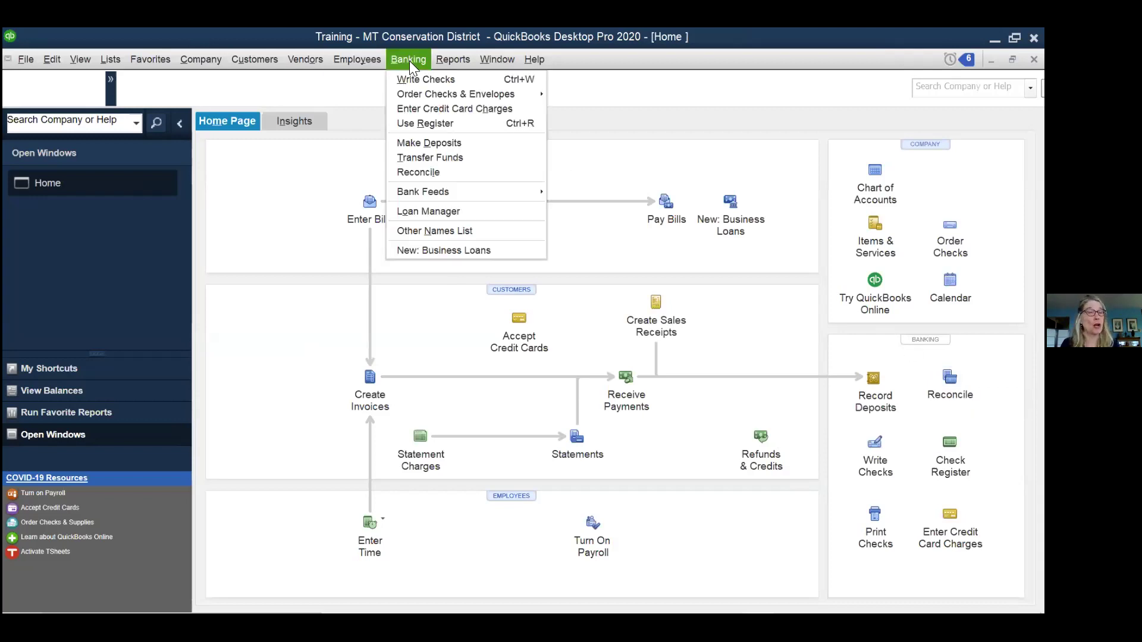
{"action": "mouse_move", "coordinate": [445, 190]}
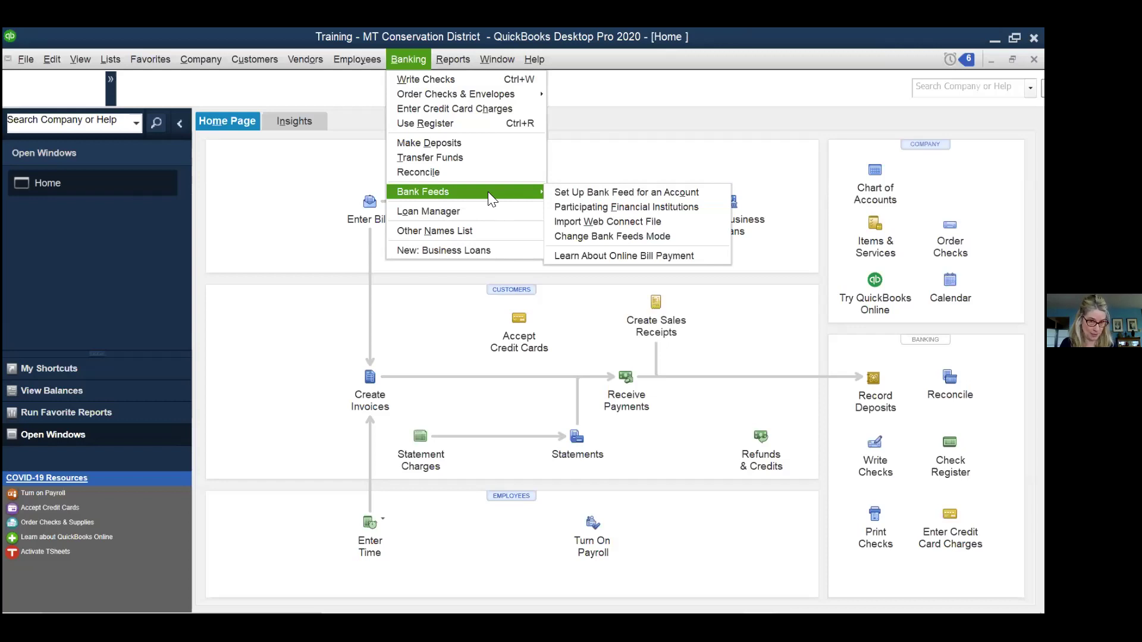
{"action": "left_click", "coordinate": [425, 171]}
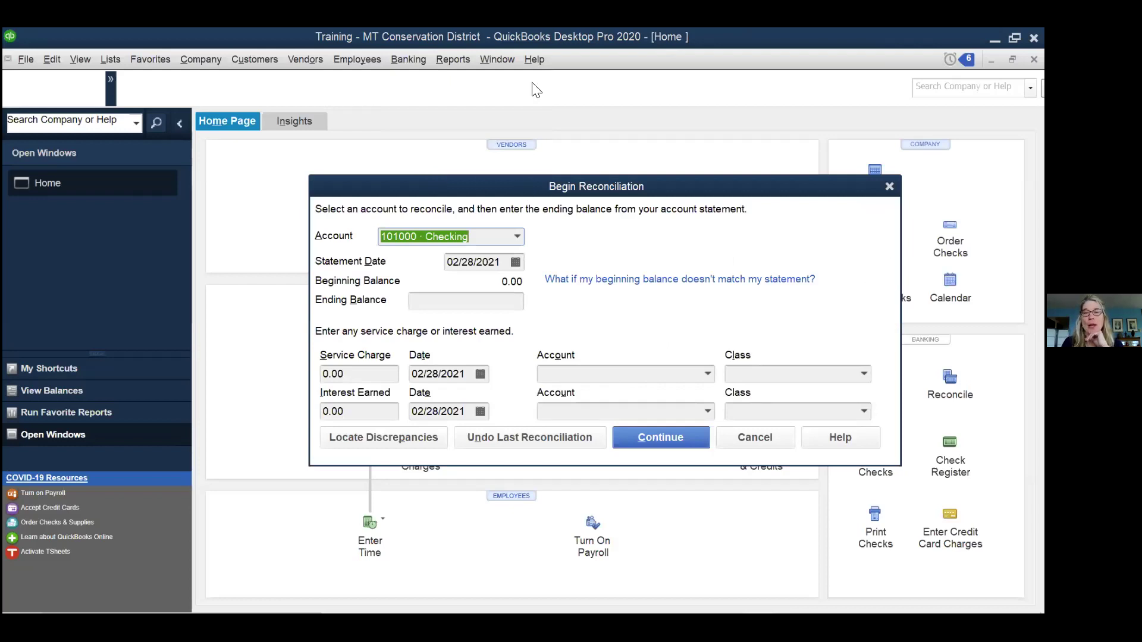
{"action": "left_click_drag", "start_coordinate": [523, 187], "coordinate": [529, 88]}
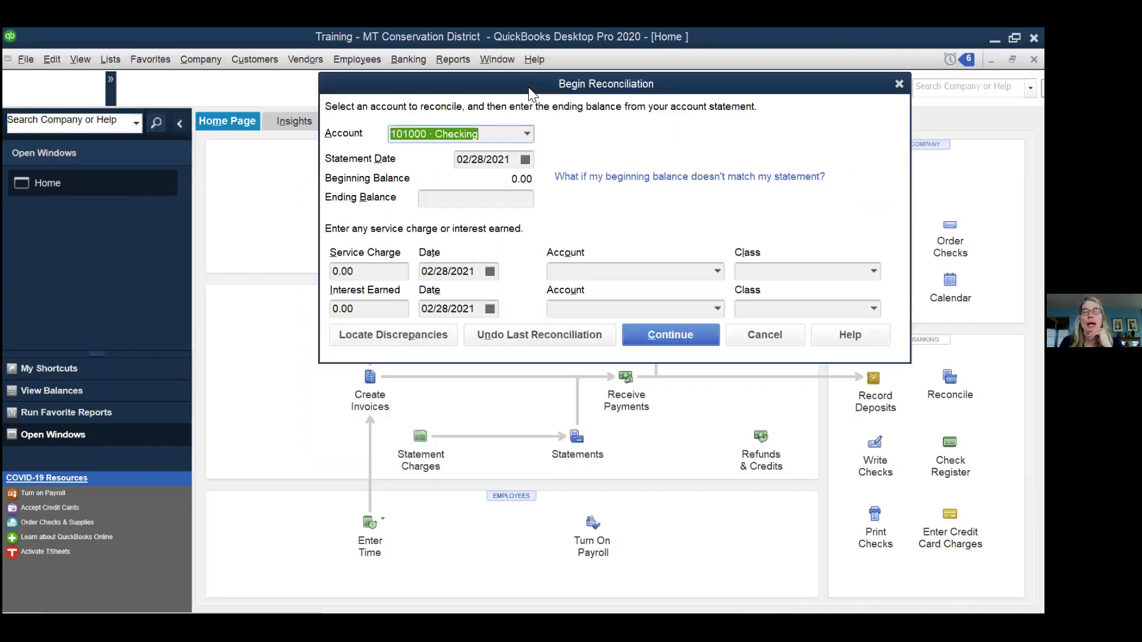
{"action": "left_click", "coordinate": [526, 133]}
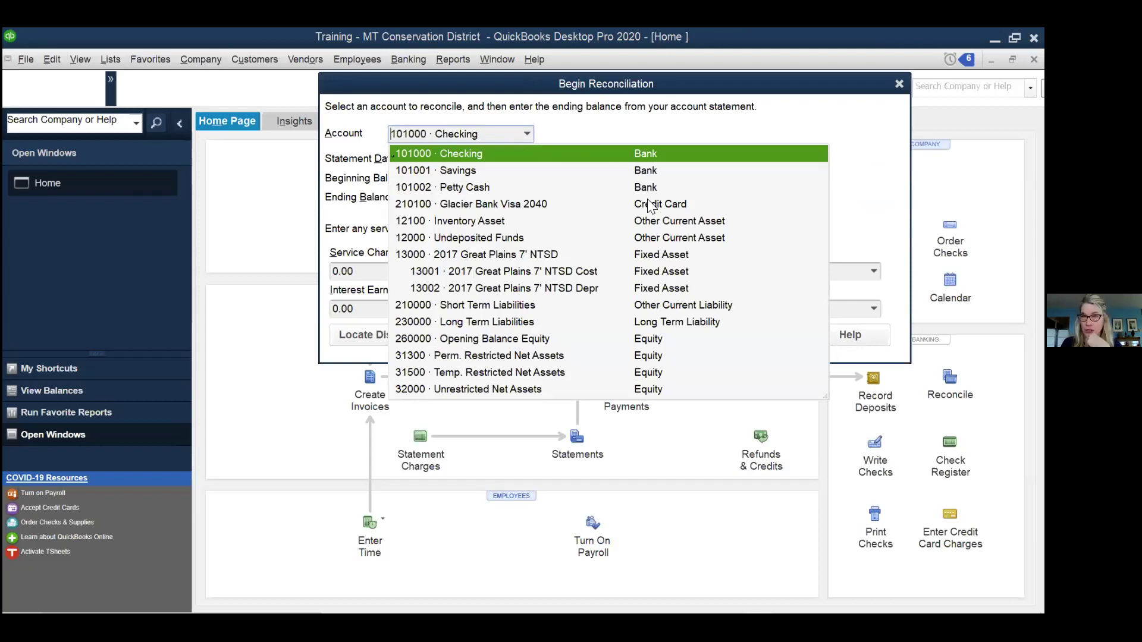
{"action": "left_click", "coordinate": [463, 155]}
Step: Set the reconciliation's ending balance to 2,000.00
{"action": "left_click", "coordinate": [531, 201]}
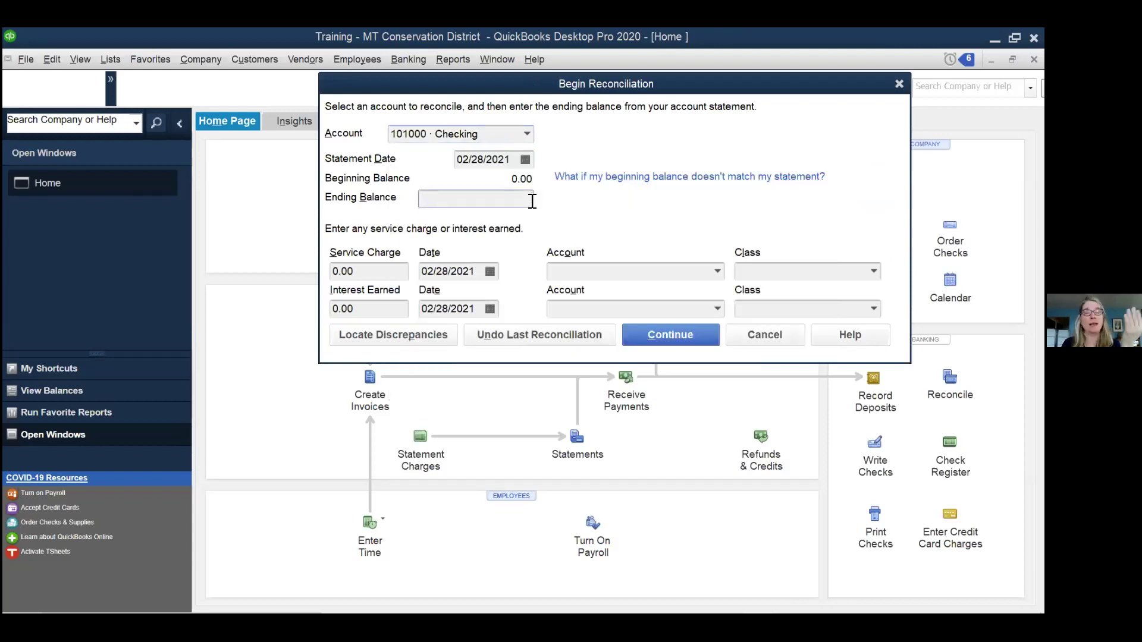
{"action": "type", "text": "2000"}
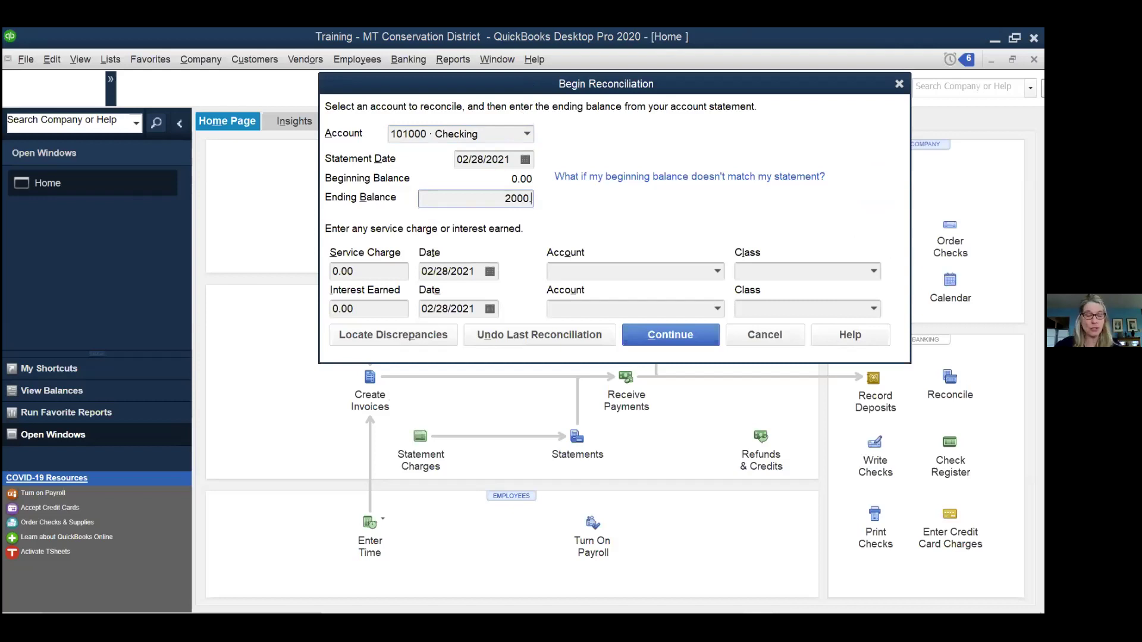
{"action": "key", "text": "Tab"}
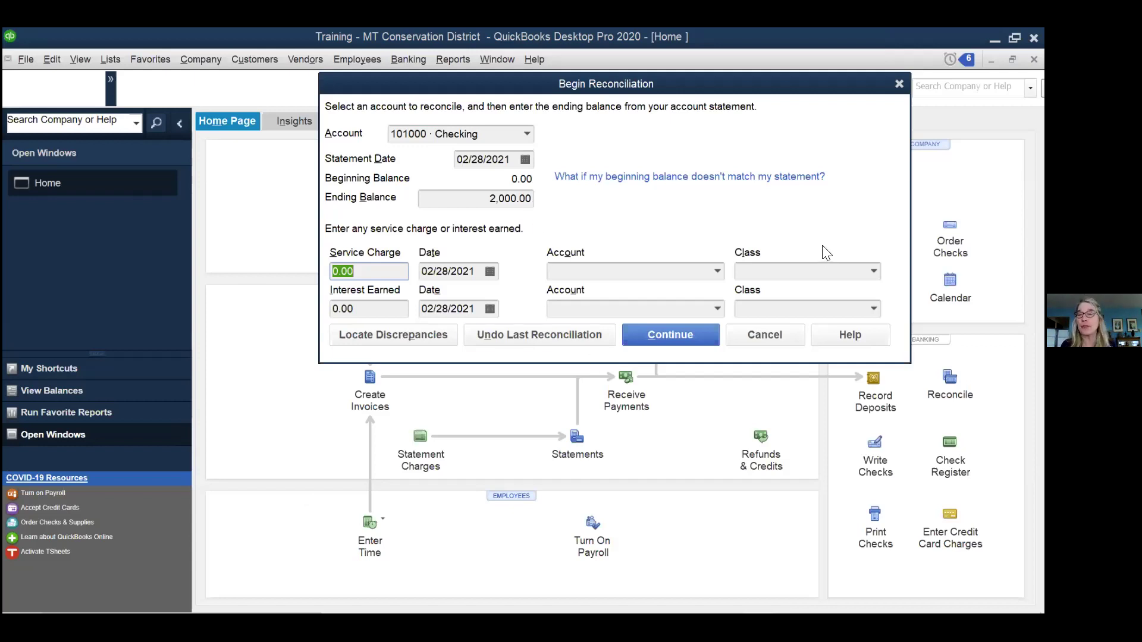
Step: Check the available classes for the service charge, leave it blank, and continue to the checking transactions
{"action": "left_click_drag", "start_coordinate": [733, 89], "coordinate": [672, 88]}
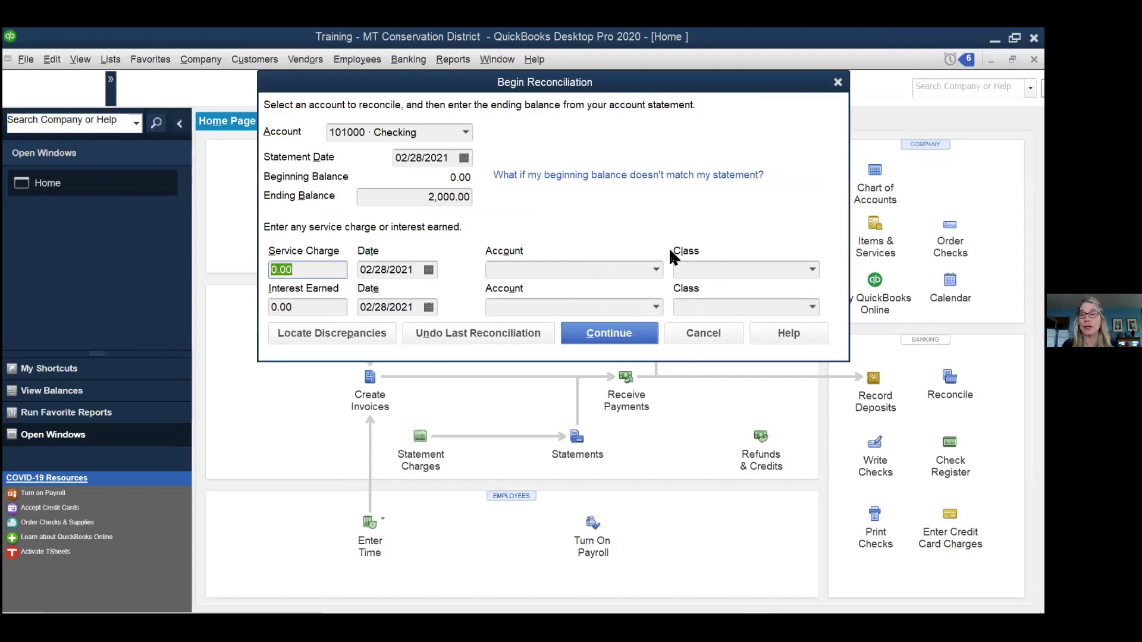
{"action": "left_click", "coordinate": [812, 267]}
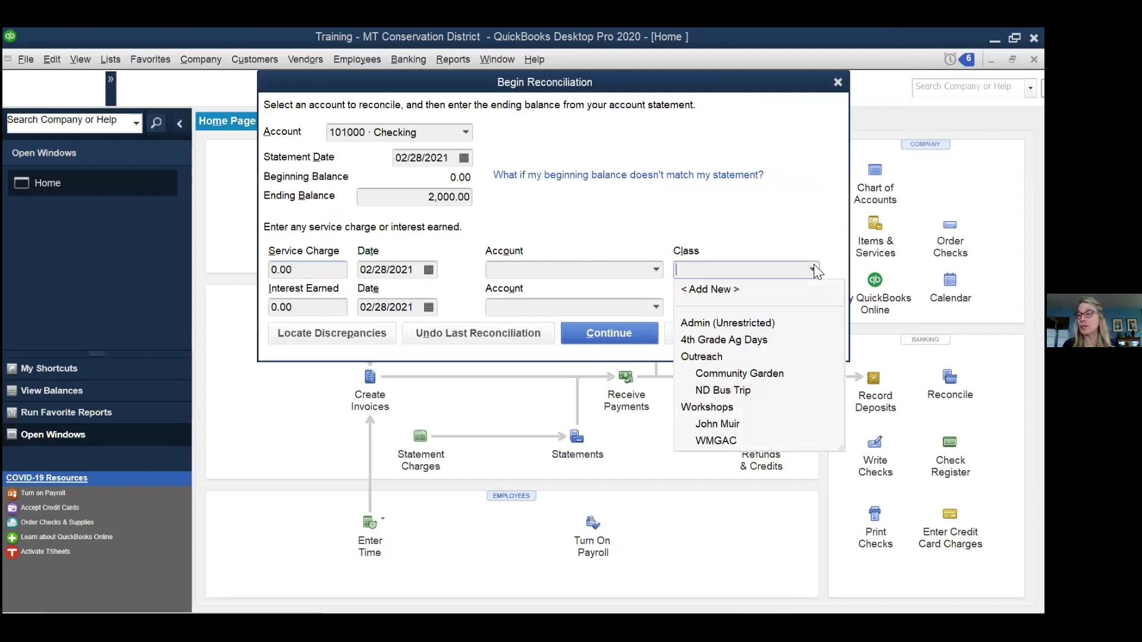
{"action": "left_click", "coordinate": [812, 268]}
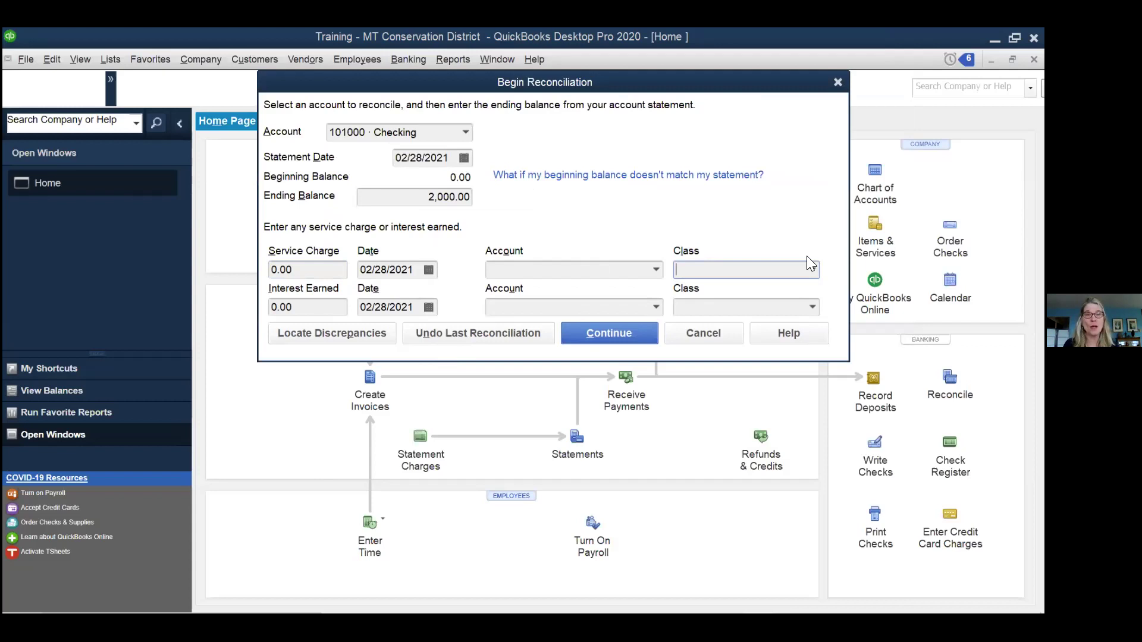
{"action": "left_click", "coordinate": [608, 331]}
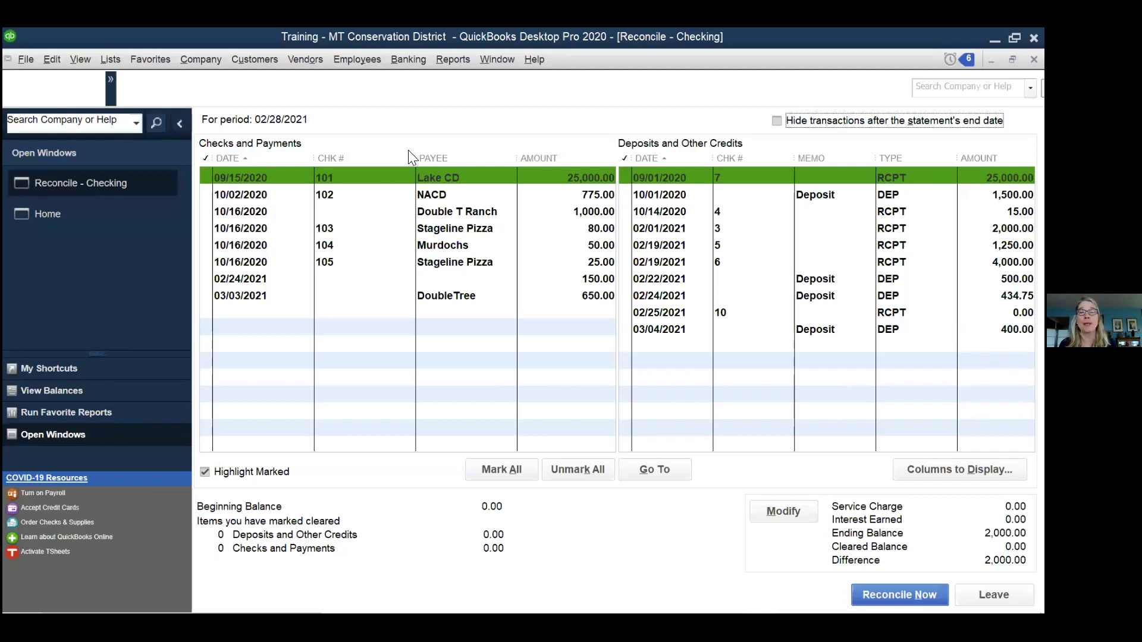
Step: Mark receipts 7 and 4, the Double T Ranch payment, and checks 104 and 105 as cleared, and leave the reconciliation unfinished
{"action": "left_click", "coordinate": [625, 177]}
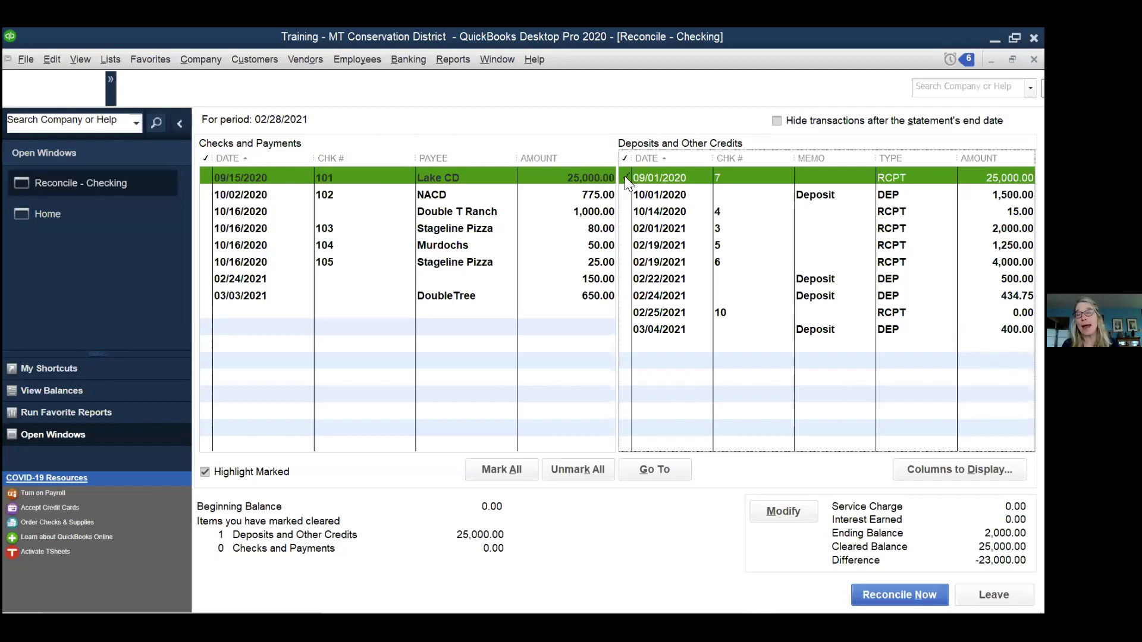
{"action": "left_click", "coordinate": [625, 212]}
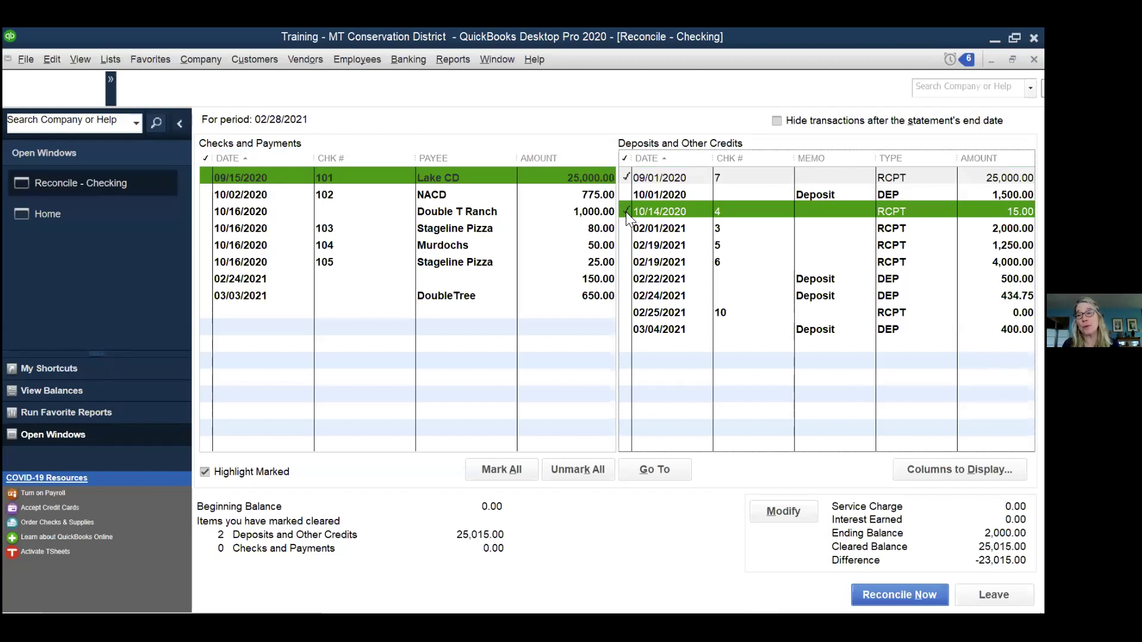
{"action": "left_click", "coordinate": [211, 209]}
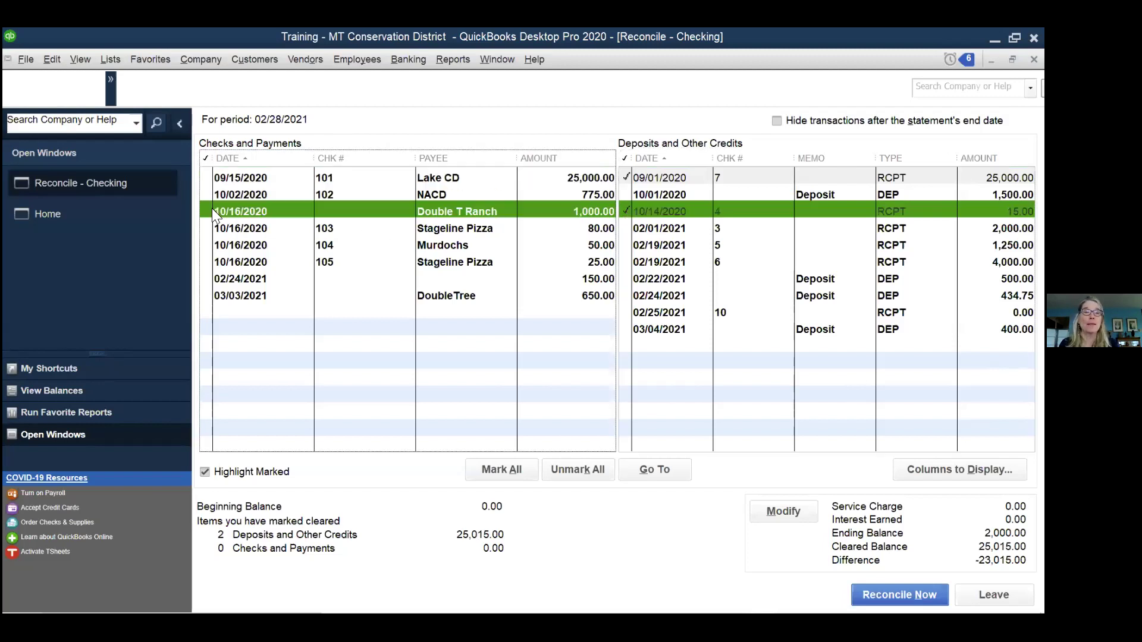
{"action": "left_click", "coordinate": [207, 244]}
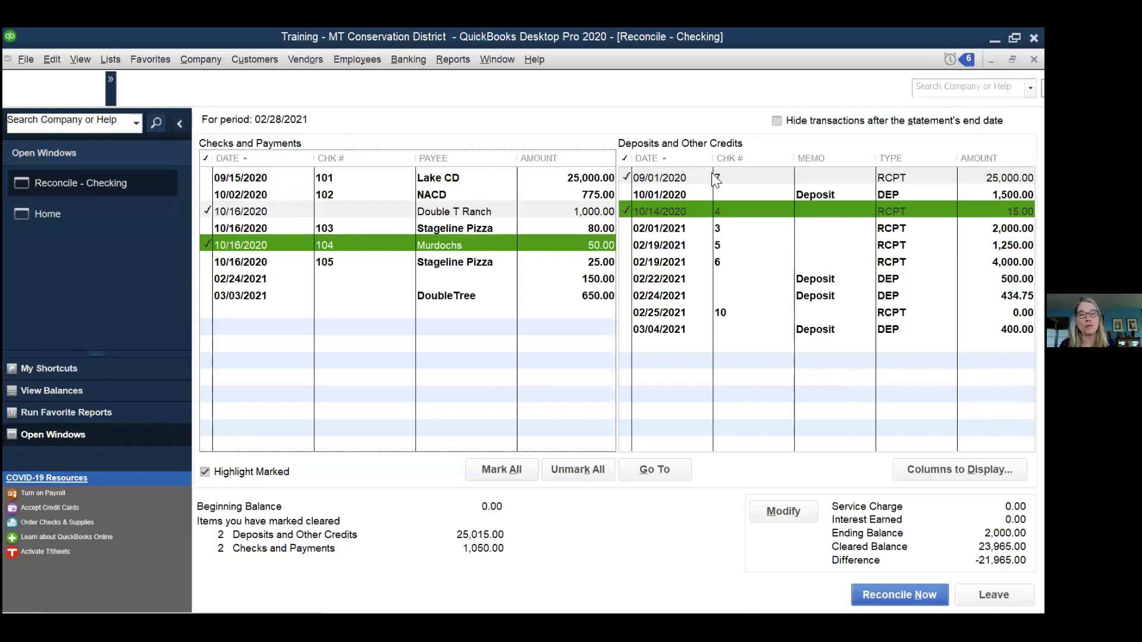
{"action": "left_click", "coordinate": [203, 260]}
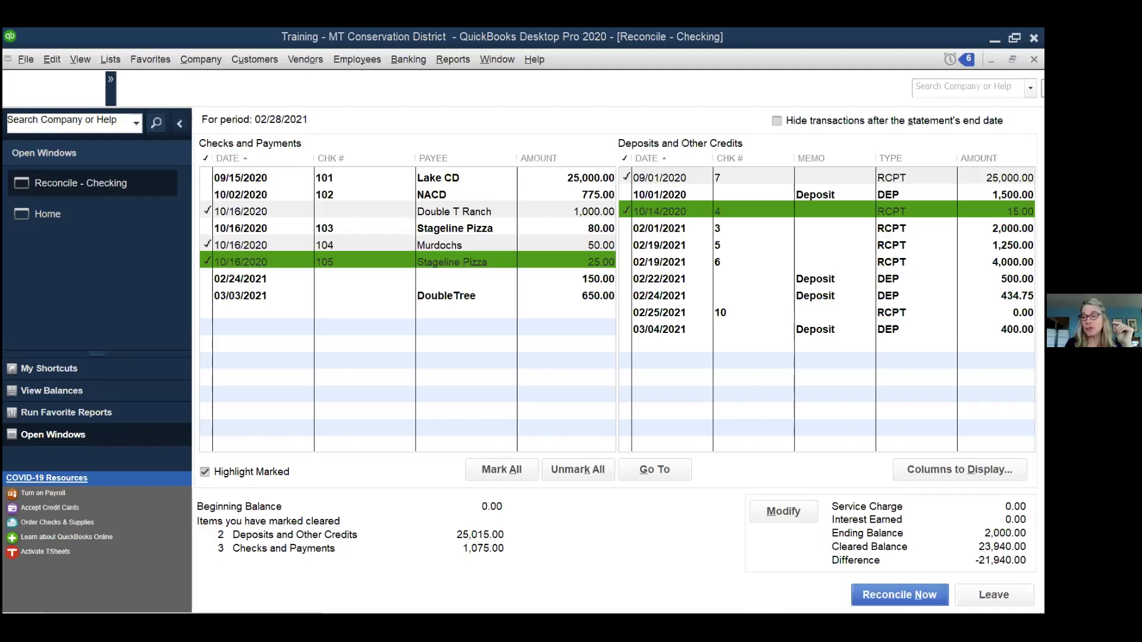
{"action": "left_click", "coordinate": [993, 595]}
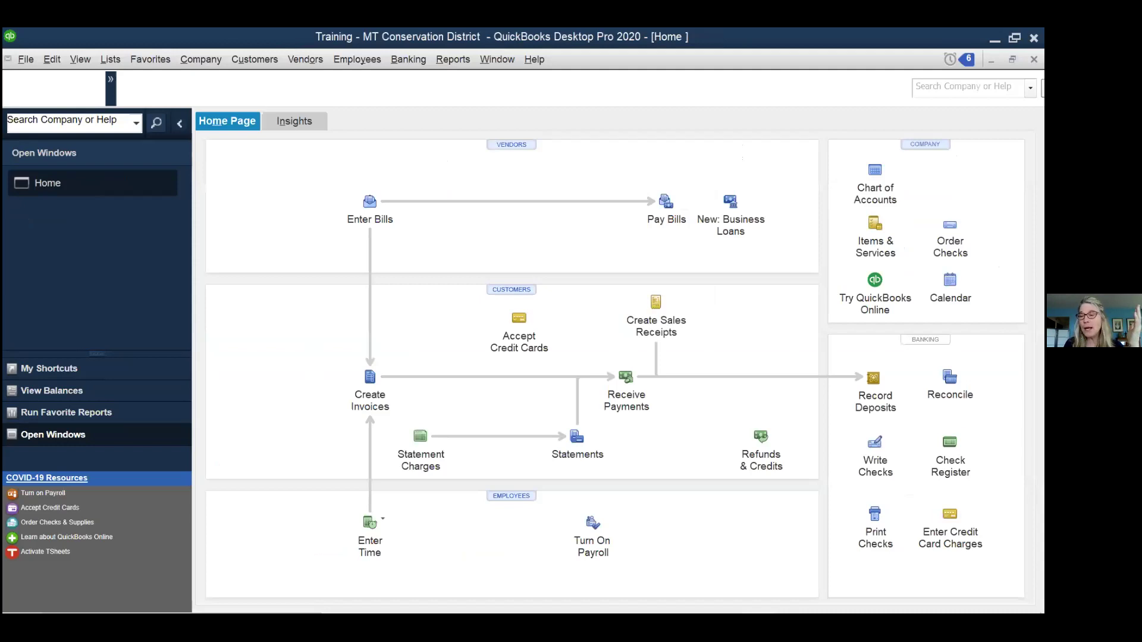
Step: Open the 101000 Checking register, examine the cleared marks on the 2020 transactions, and close it
{"action": "left_click", "coordinate": [949, 442]}
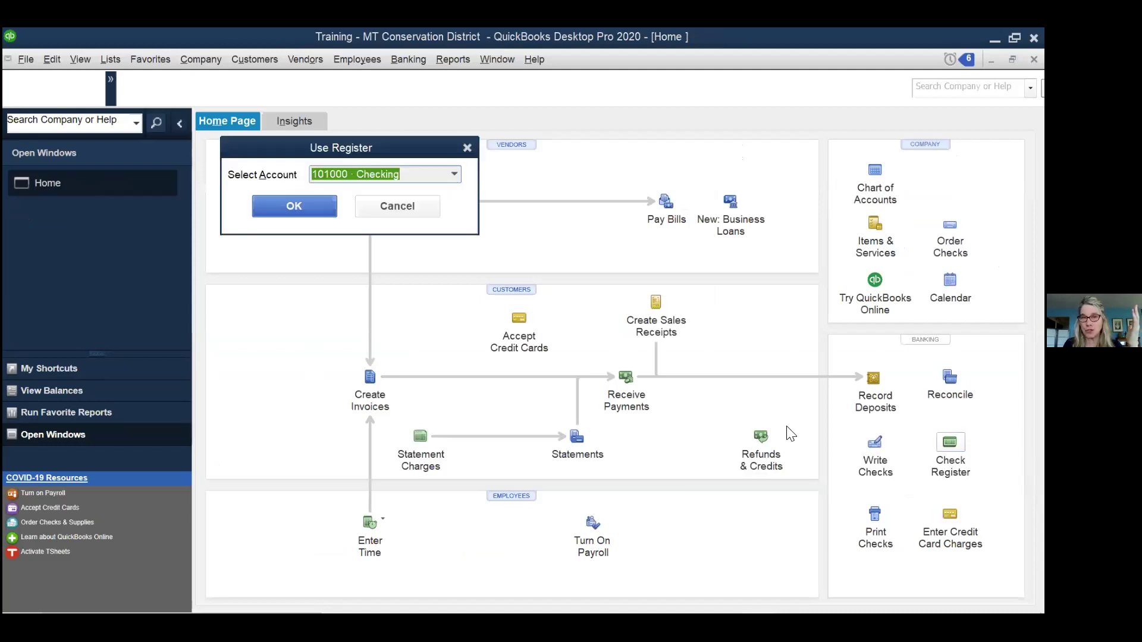
{"action": "left_click", "coordinate": [314, 205]}
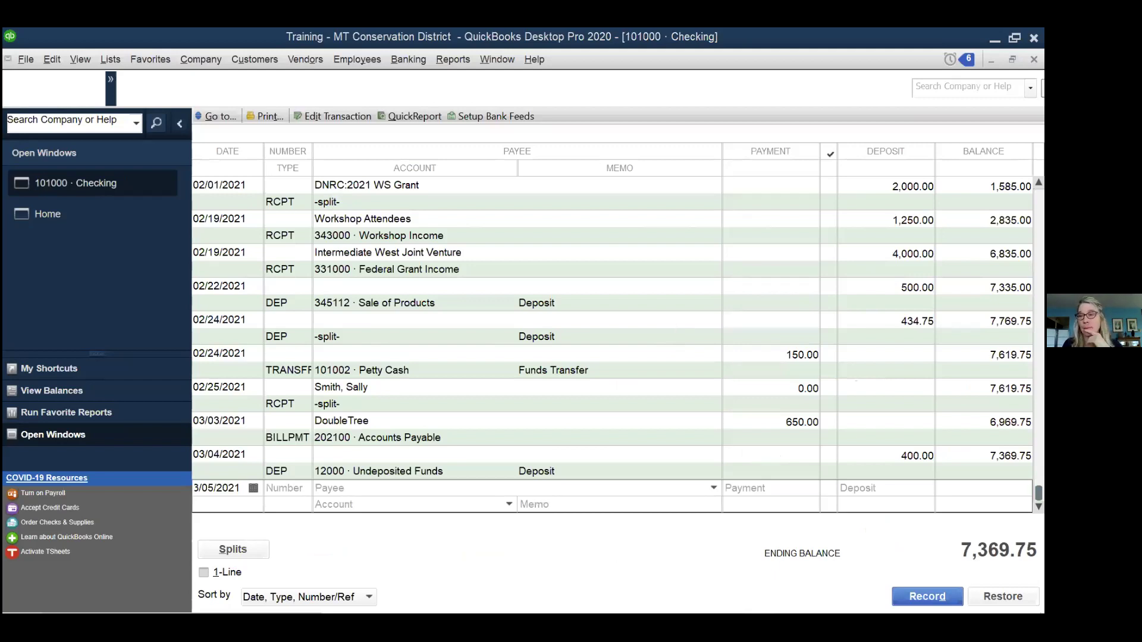
{"action": "scroll", "coordinate": [613, 345], "scroll_direction": "up", "scroll_amount": 4}
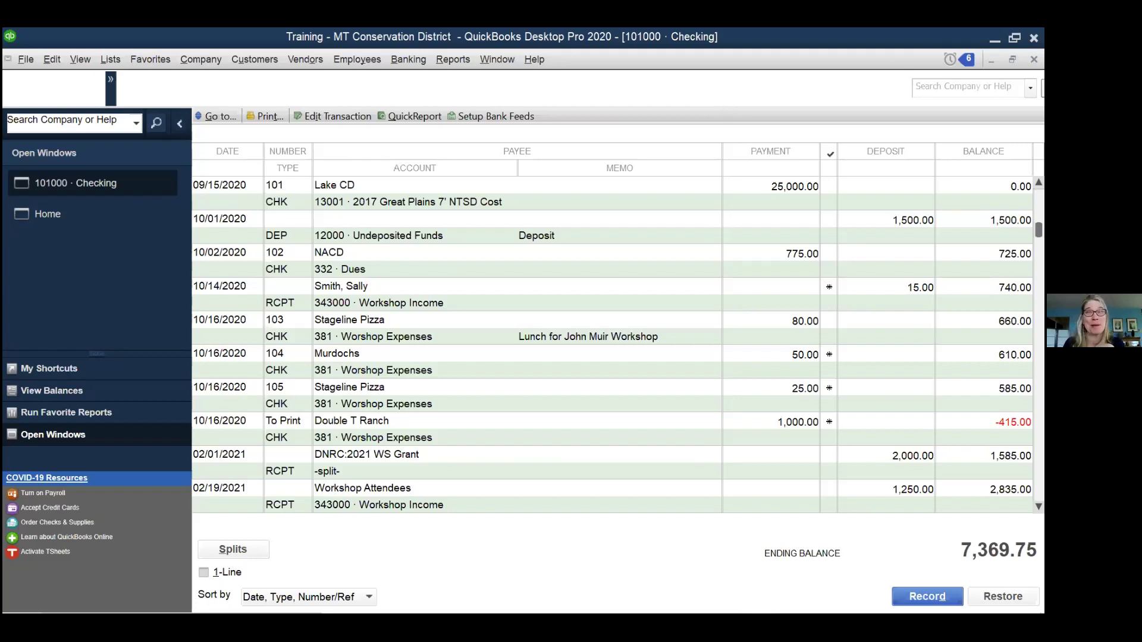
{"action": "key", "text": "Escape"}
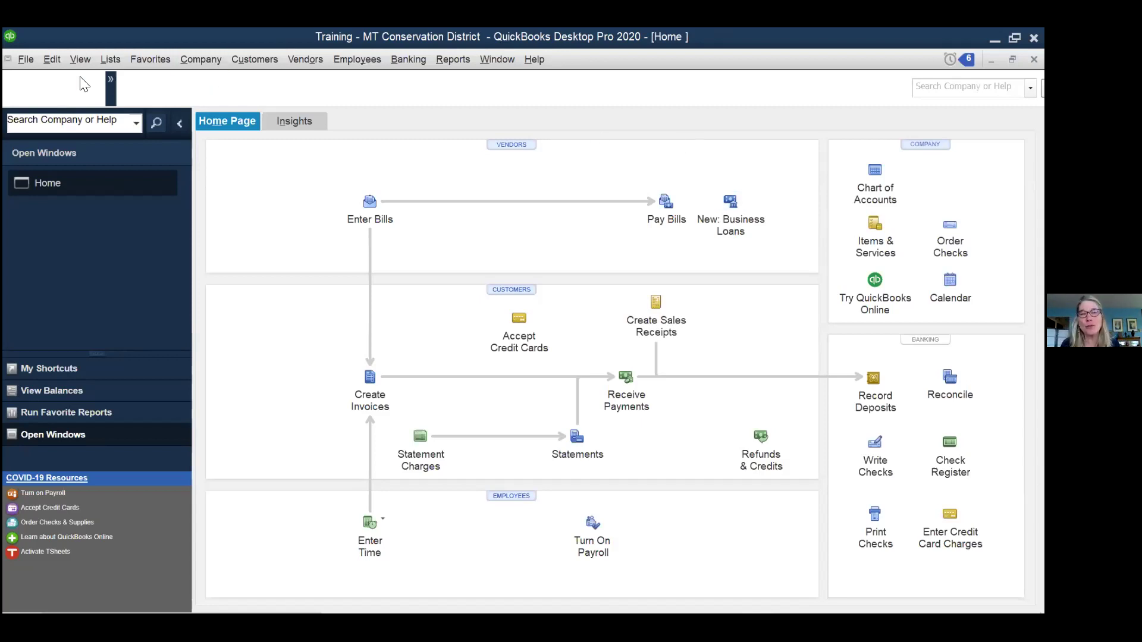
Step: Open the Chart of Accounts and locate the 33600 In Kind Contribution and 390 Donated Goods and Services accounts
{"action": "left_click", "coordinate": [110, 60]}
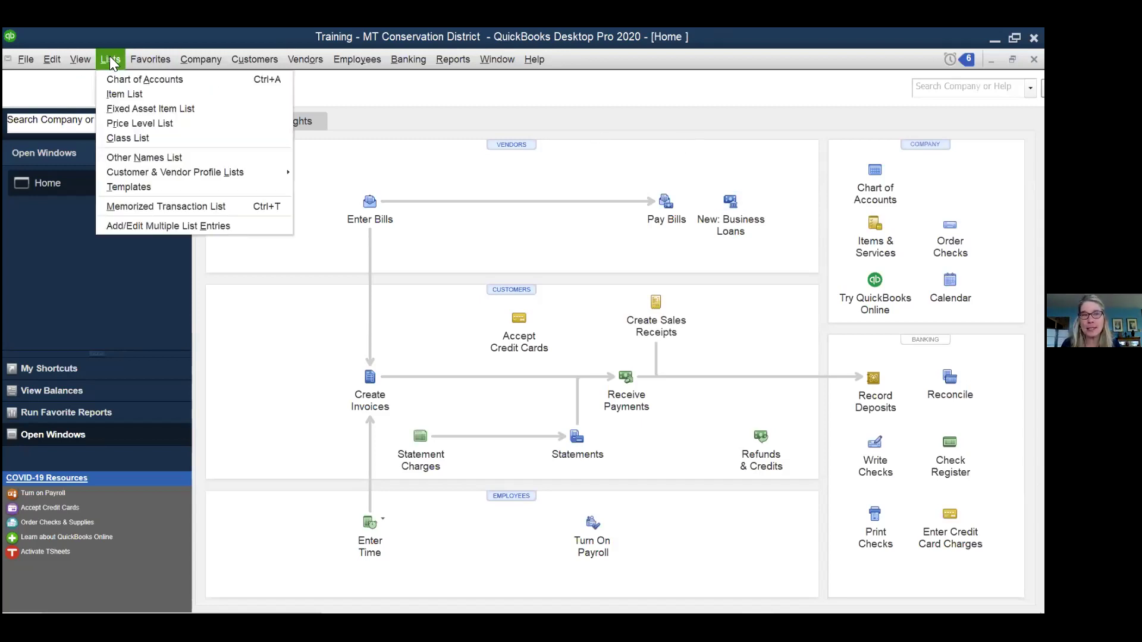
{"action": "left_click", "coordinate": [132, 81]}
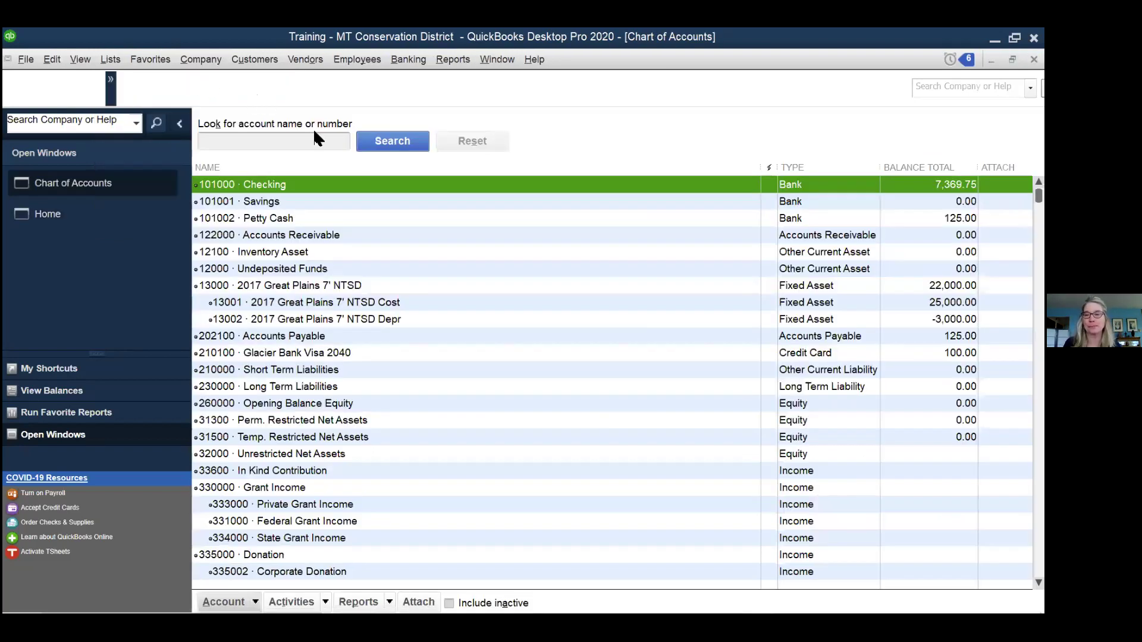
{"action": "scroll", "coordinate": [390, 253], "scroll_direction": "down", "scroll_amount": 2}
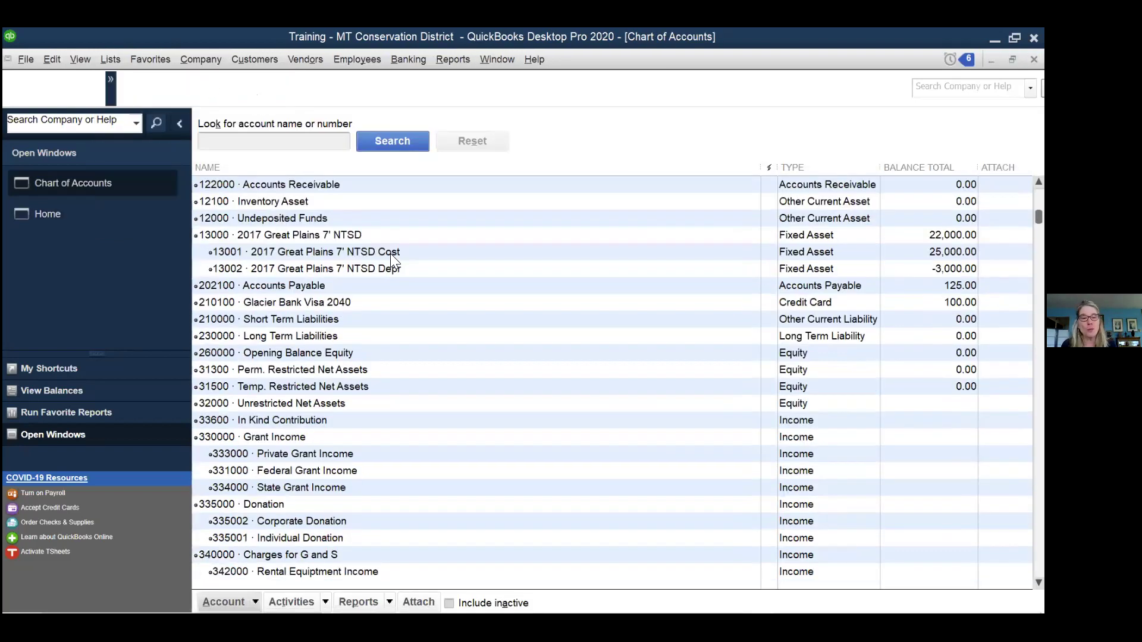
{"action": "left_click", "coordinate": [298, 370]}
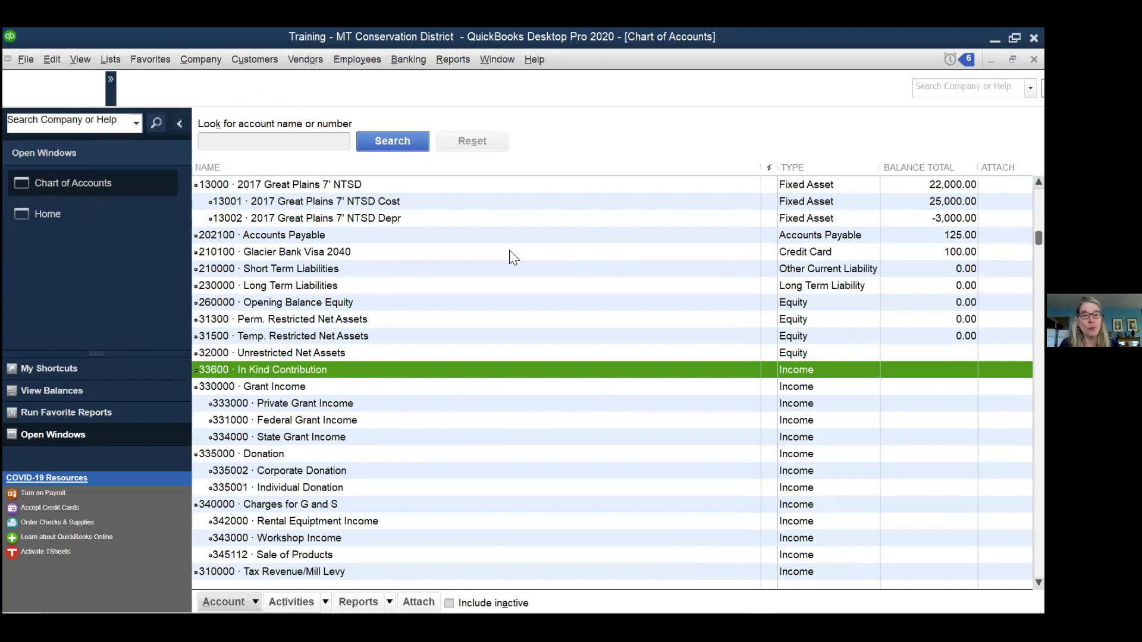
{"action": "scroll", "coordinate": [510, 251], "scroll_direction": "down", "scroll_amount": 1}
{"action": "scroll", "coordinate": [509, 250], "scroll_direction": "down", "scroll_amount": 5}
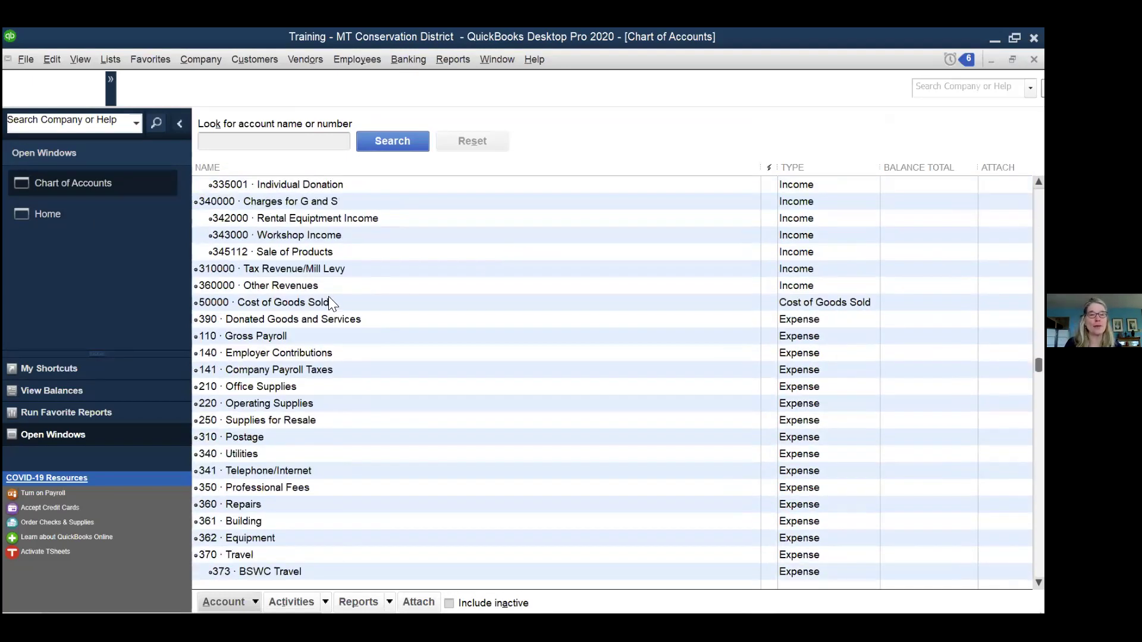
{"action": "left_click", "coordinate": [326, 314]}
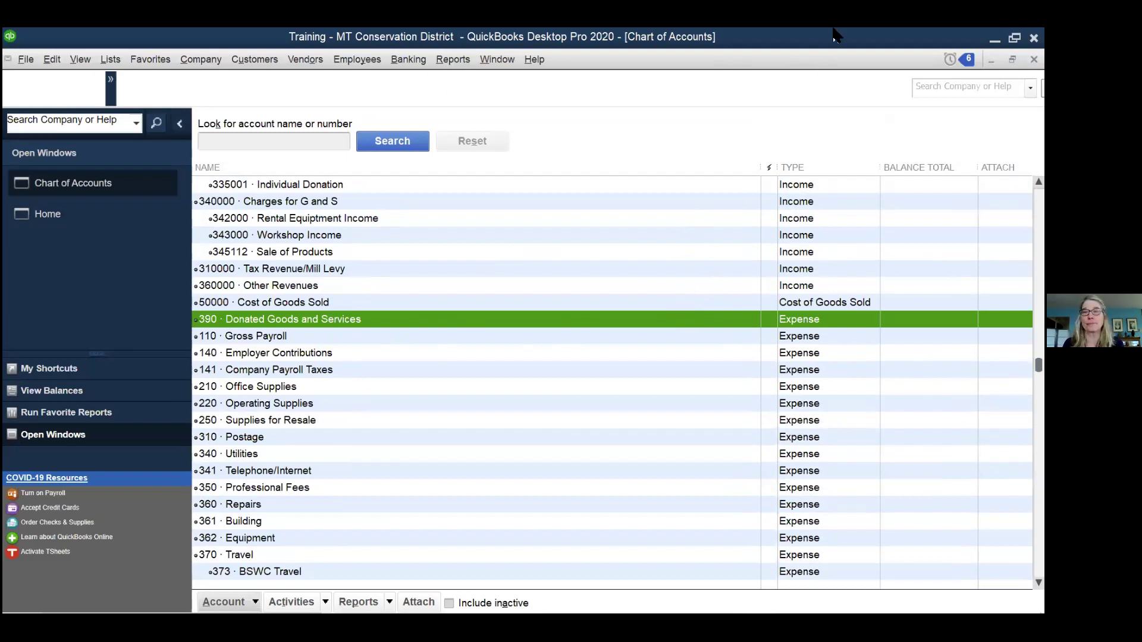
Step: Close the Chart of Accounts, open the Item List, and examine the In Kind Contributions subitems and the Donated Goods and Services (offset) item
{"action": "key", "text": "Escape"}
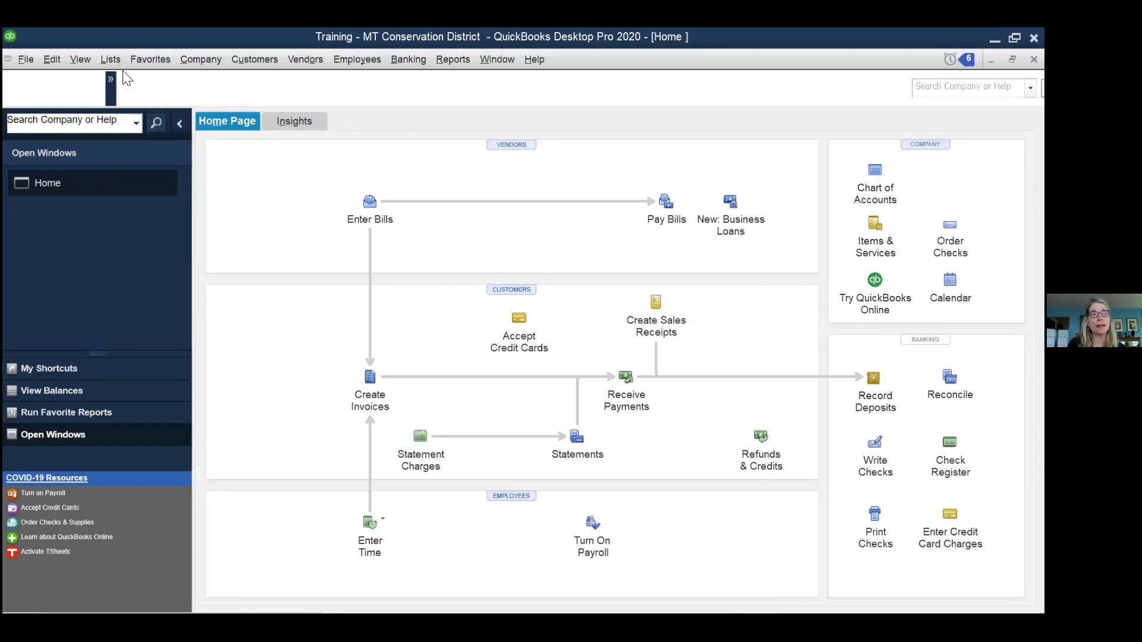
{"action": "left_click", "coordinate": [109, 60]}
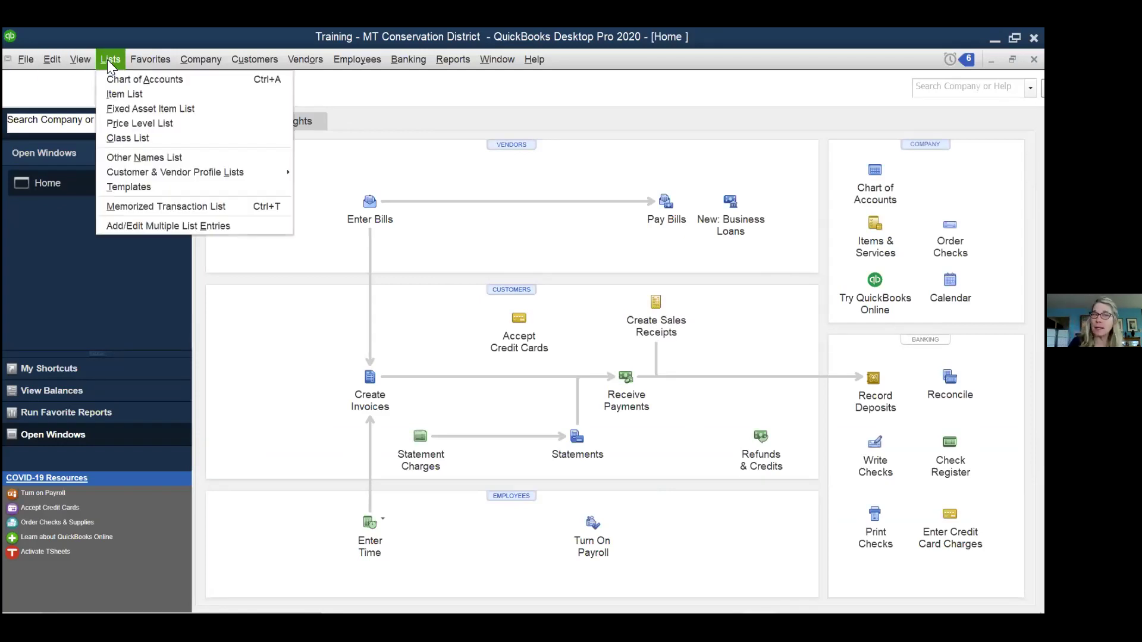
{"action": "left_click", "coordinate": [116, 95]}
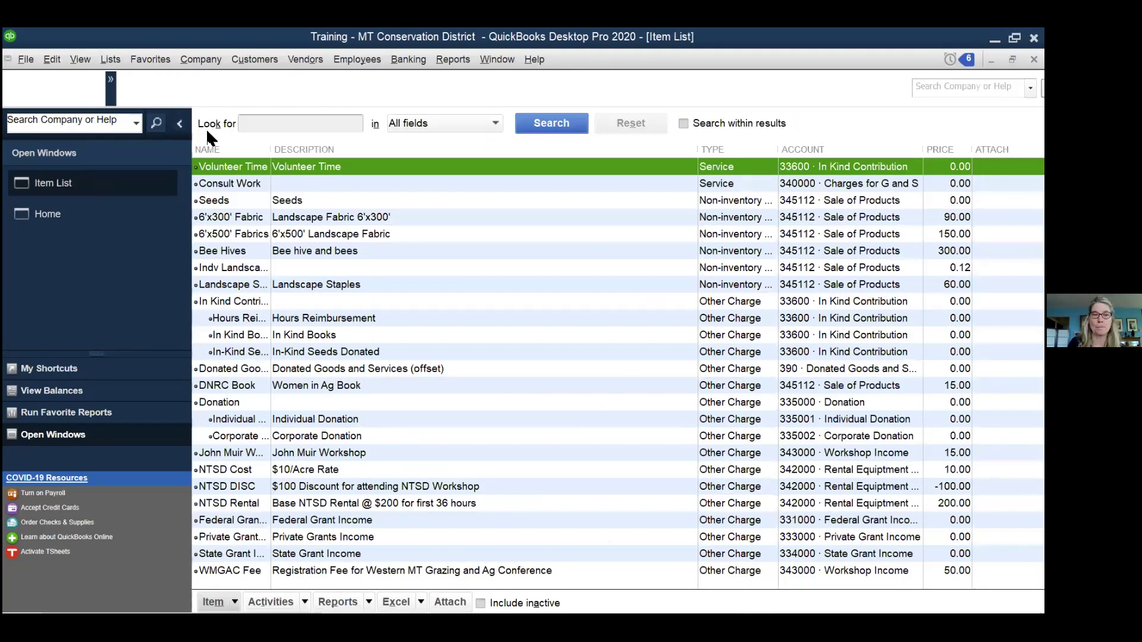
{"action": "left_click", "coordinate": [233, 300]}
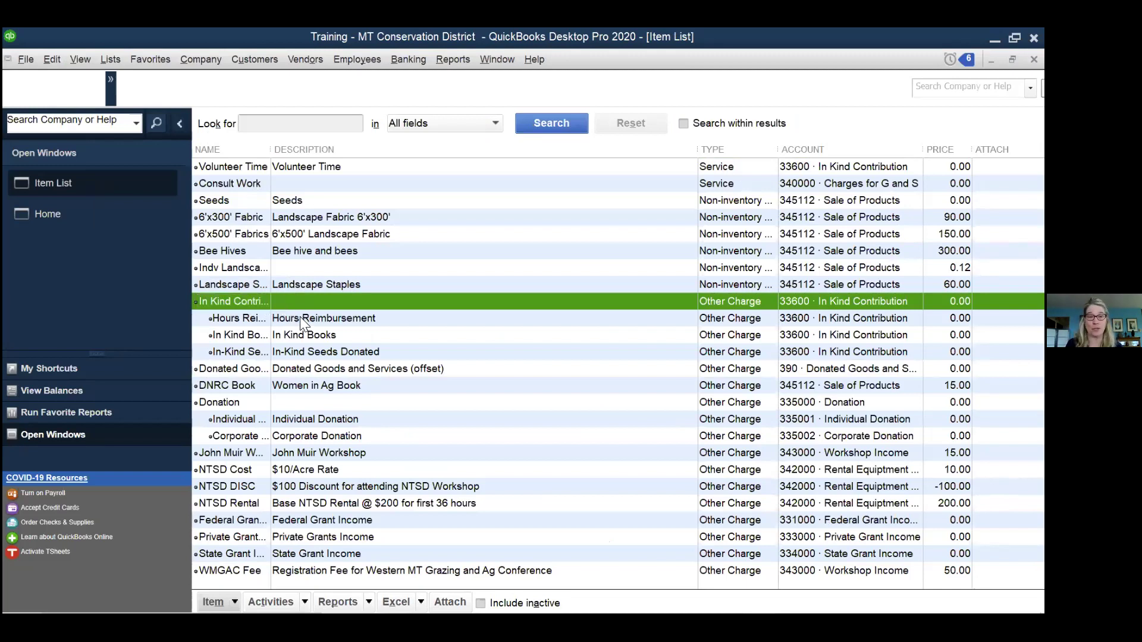
{"action": "left_click", "coordinate": [304, 336]}
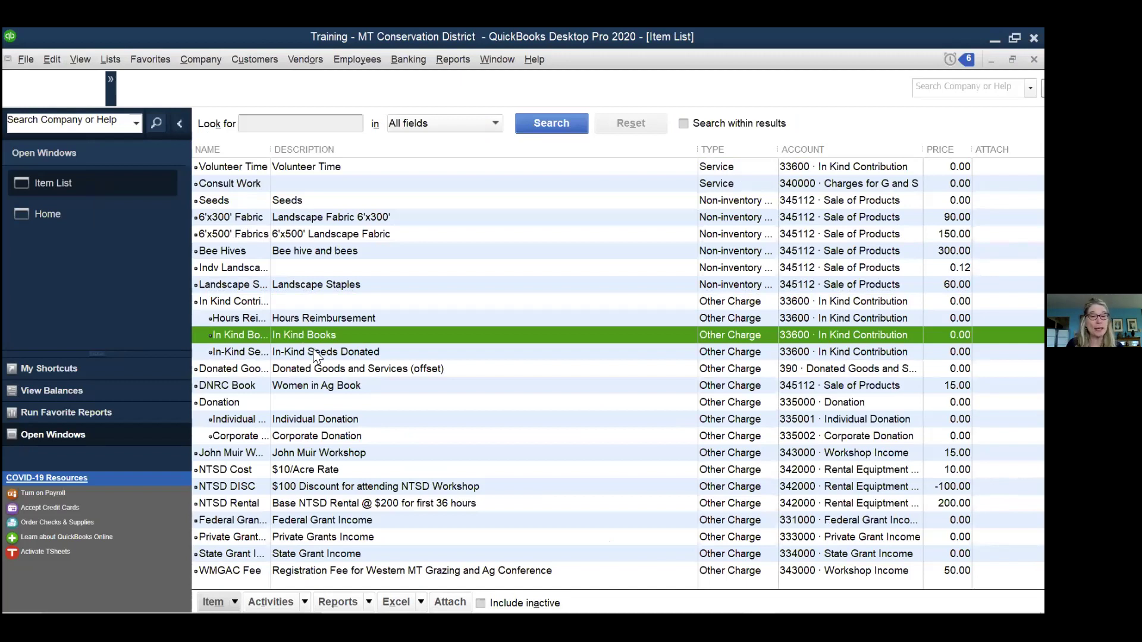
{"action": "left_click", "coordinate": [314, 353]}
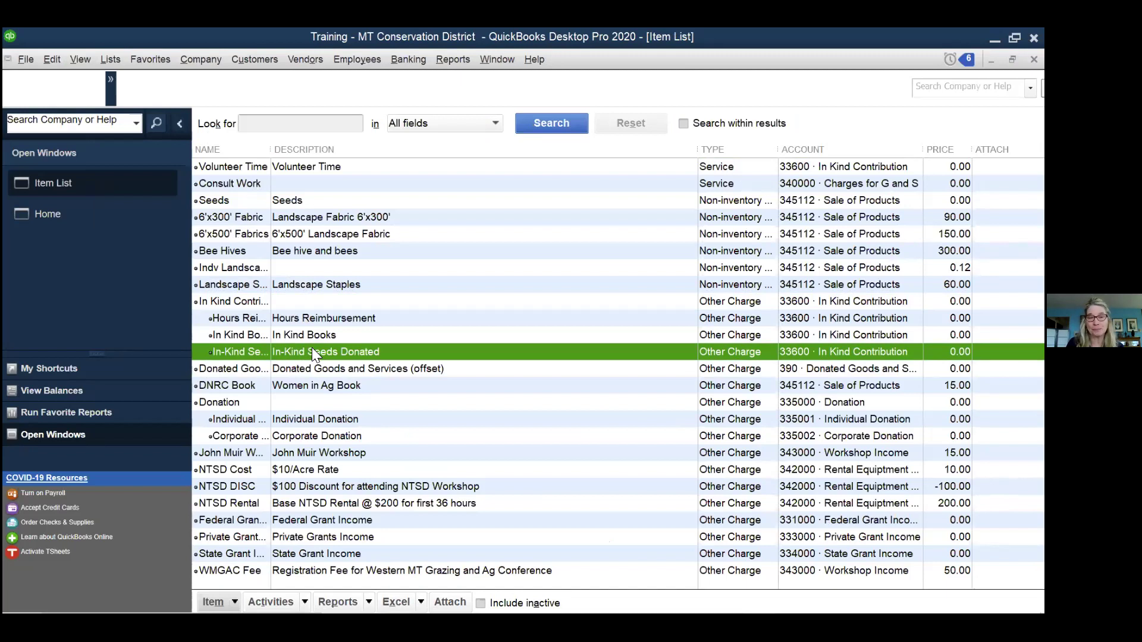
{"action": "left_click", "coordinate": [349, 367]}
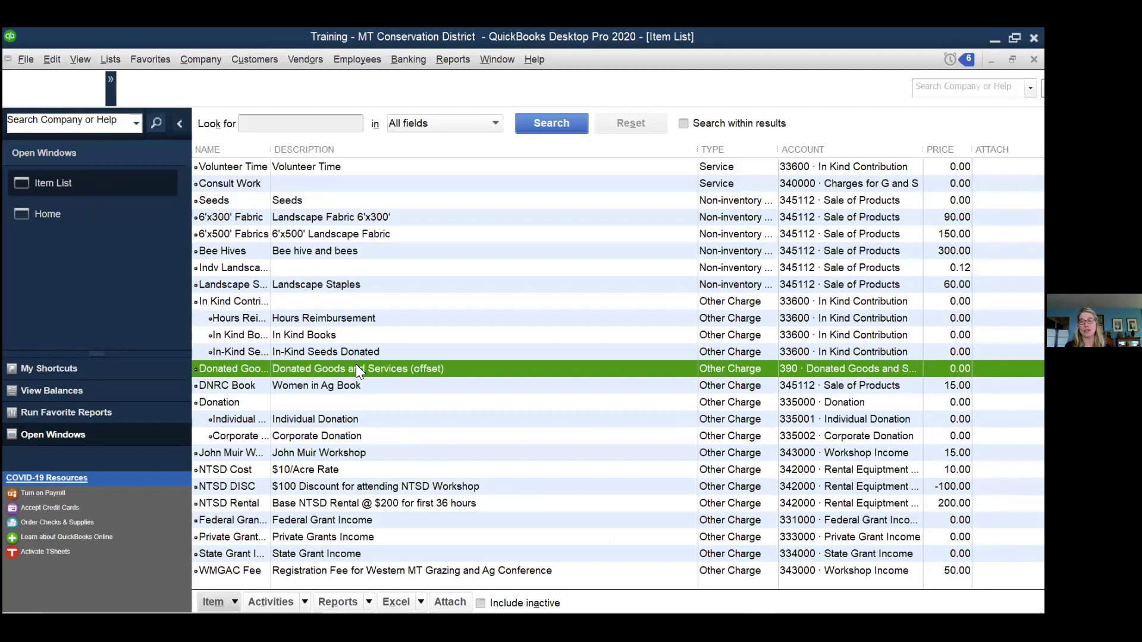
Step: Check the accounts assigned to Hours Reimbursement, In Kind Books, and the Donated Goods and Services offset, and close the Item List
{"action": "left_click", "coordinate": [850, 319]}
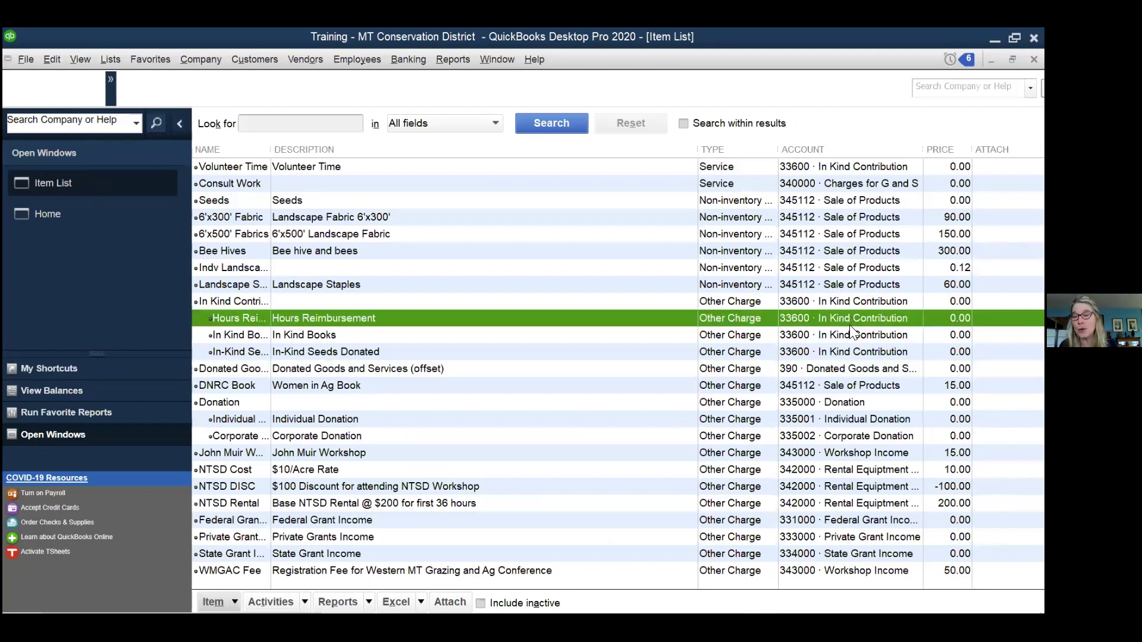
{"action": "left_click", "coordinate": [852, 336]}
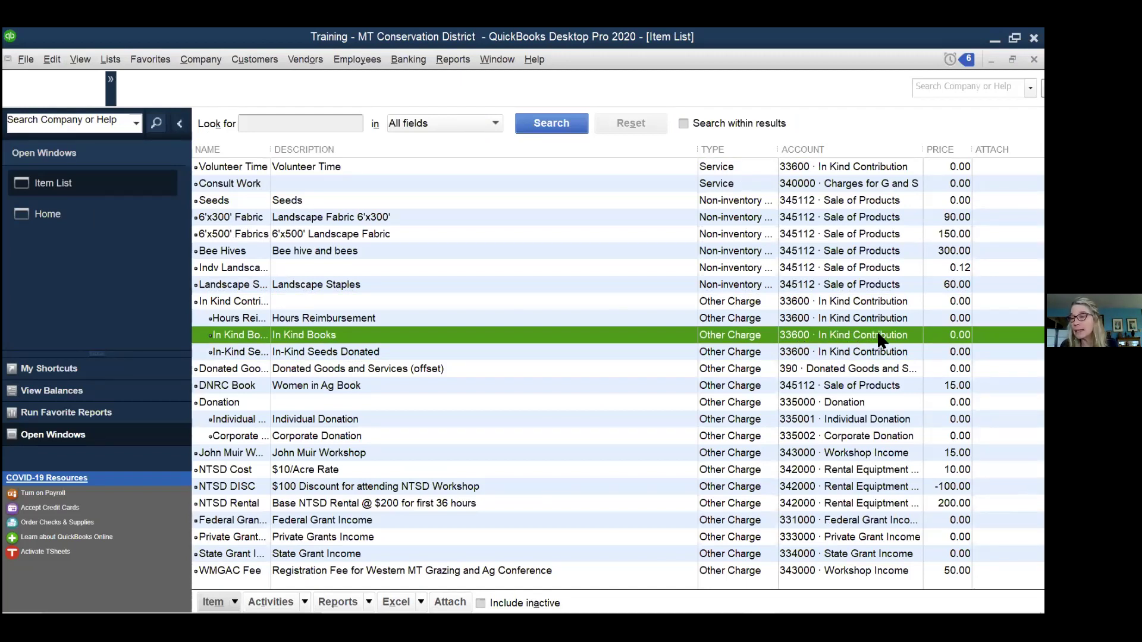
{"action": "left_click", "coordinate": [877, 366]}
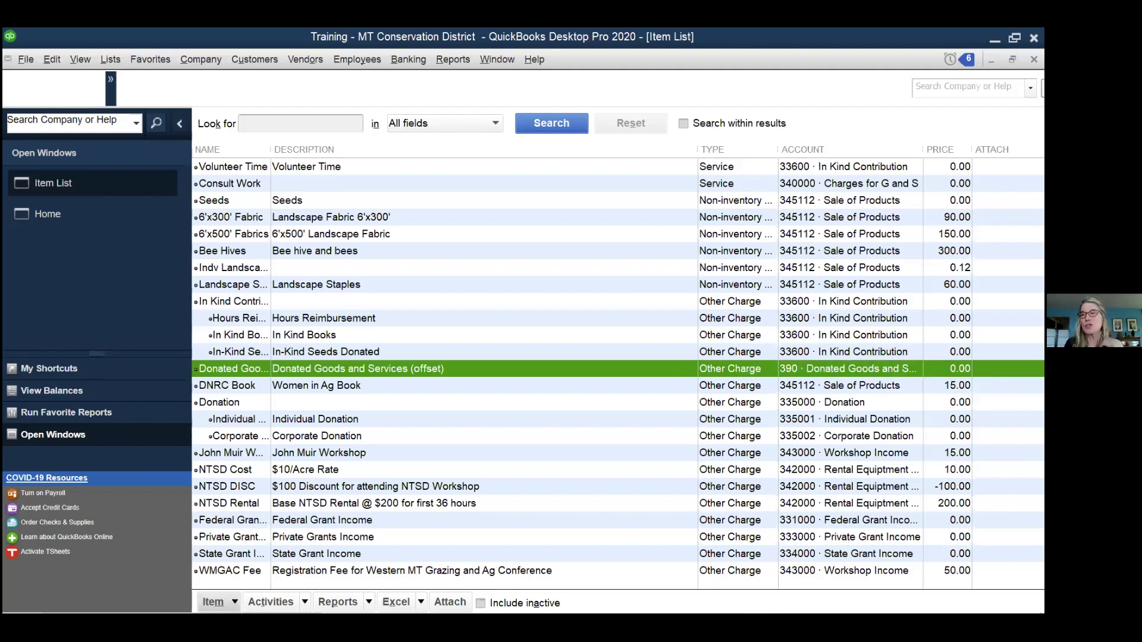
{"action": "left_click", "coordinate": [1034, 59]}
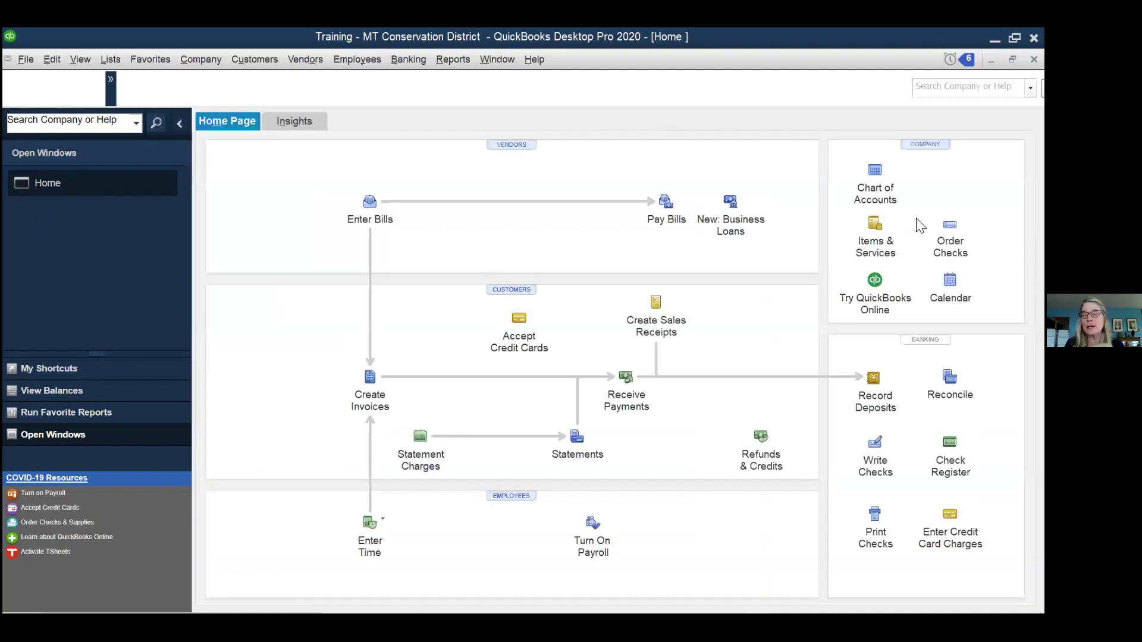
Step: Open the donor's 02/25/2021 sales receipt from the Customer Center, examine its in-kind seeds and offset lines, and close it
{"action": "left_click", "coordinate": [511, 291]}
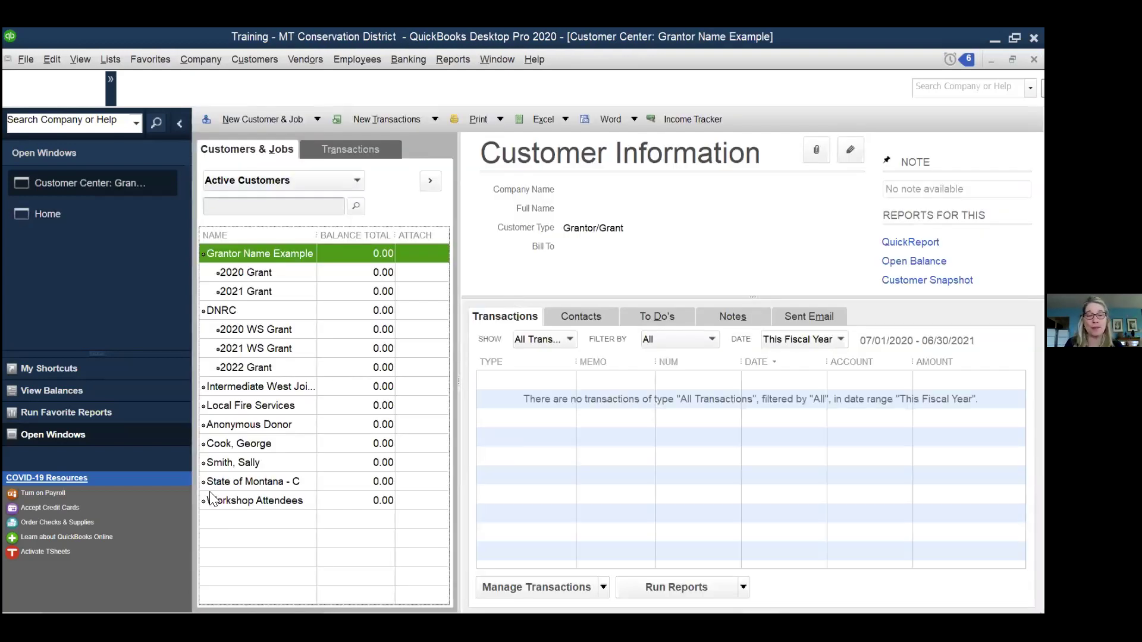
{"action": "left_click", "coordinate": [229, 464]}
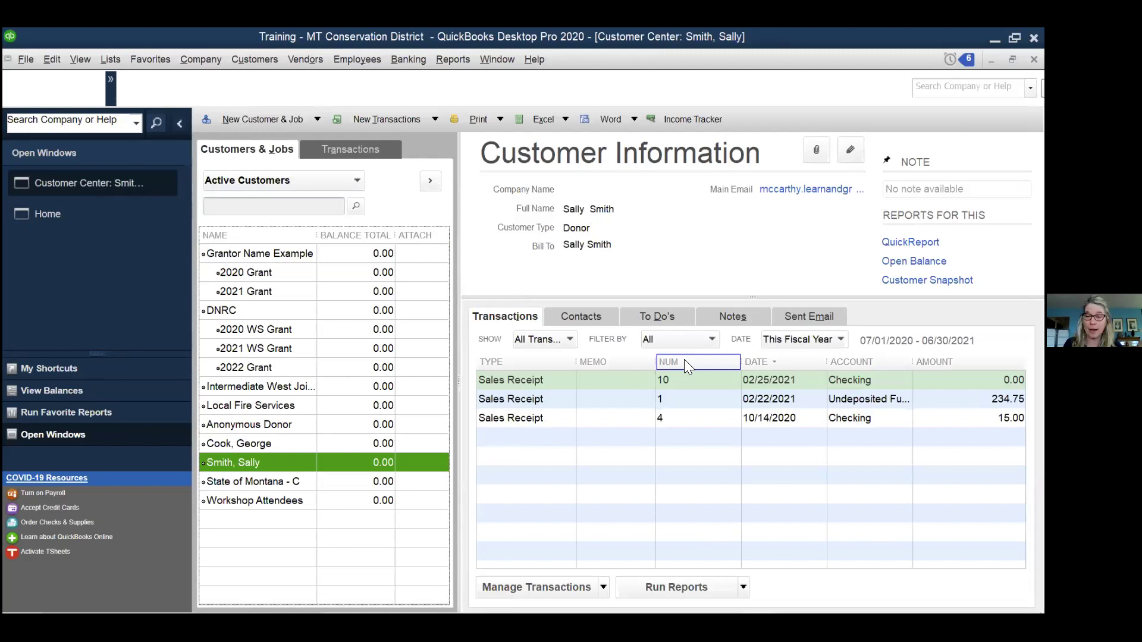
{"action": "double_click", "coordinate": [775, 380]}
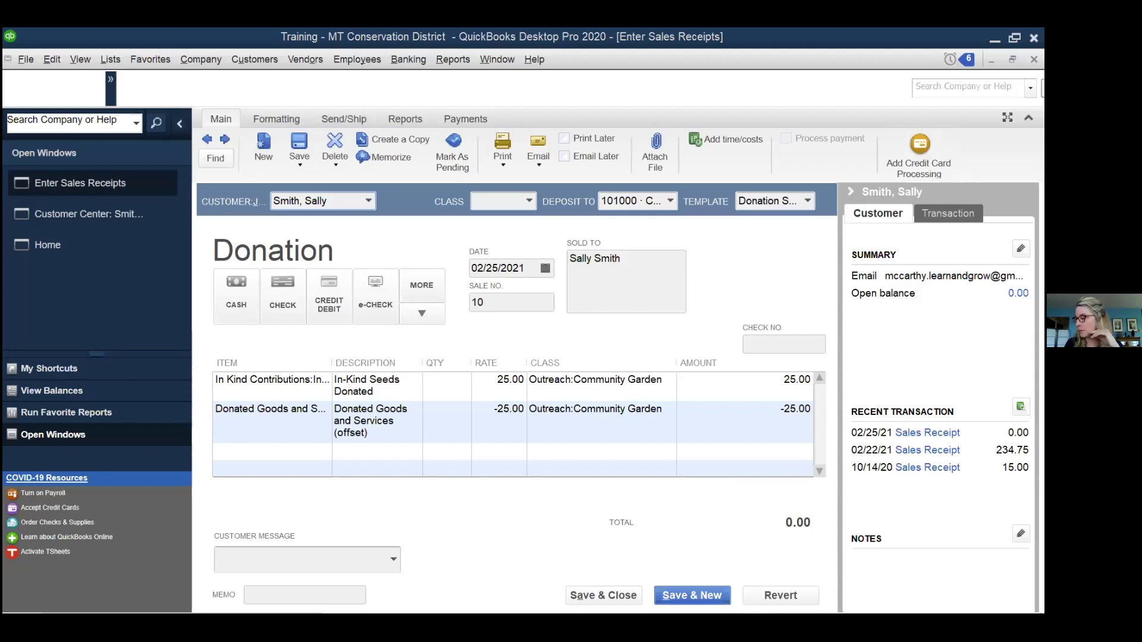
{"action": "left_click", "coordinate": [1033, 60]}
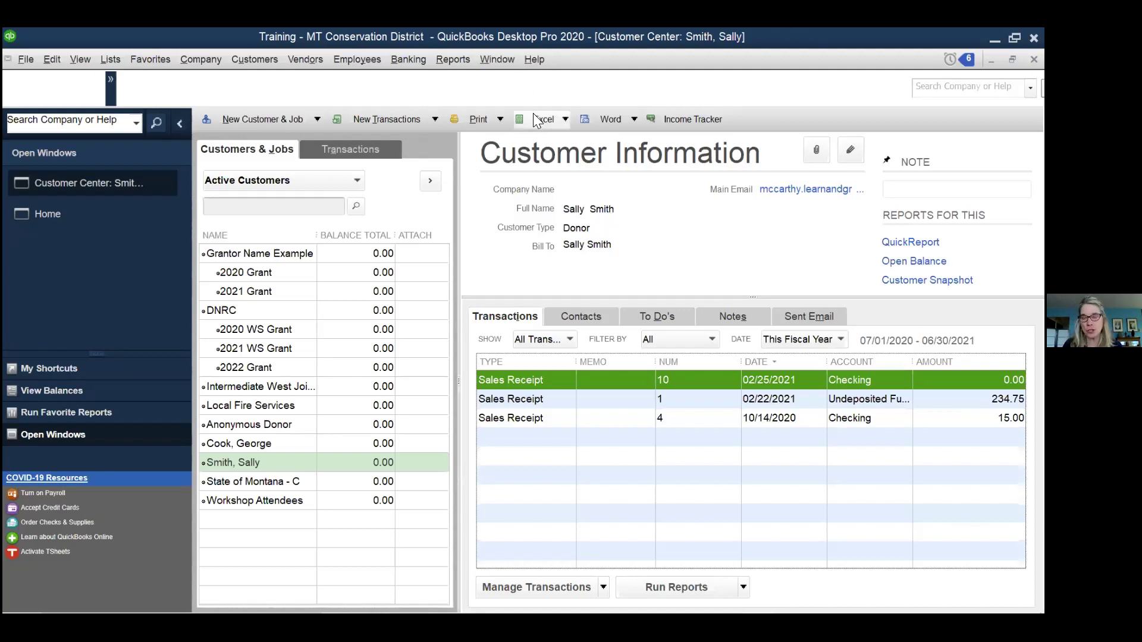
Step: Run the Profit & Loss by Class report, compare Community Garden's In Kind Contribution and Donated Goods and Services amounts, and return to the Home page
{"action": "left_click", "coordinate": [462, 56]}
{"action": "mouse_move", "coordinate": [509, 172]}
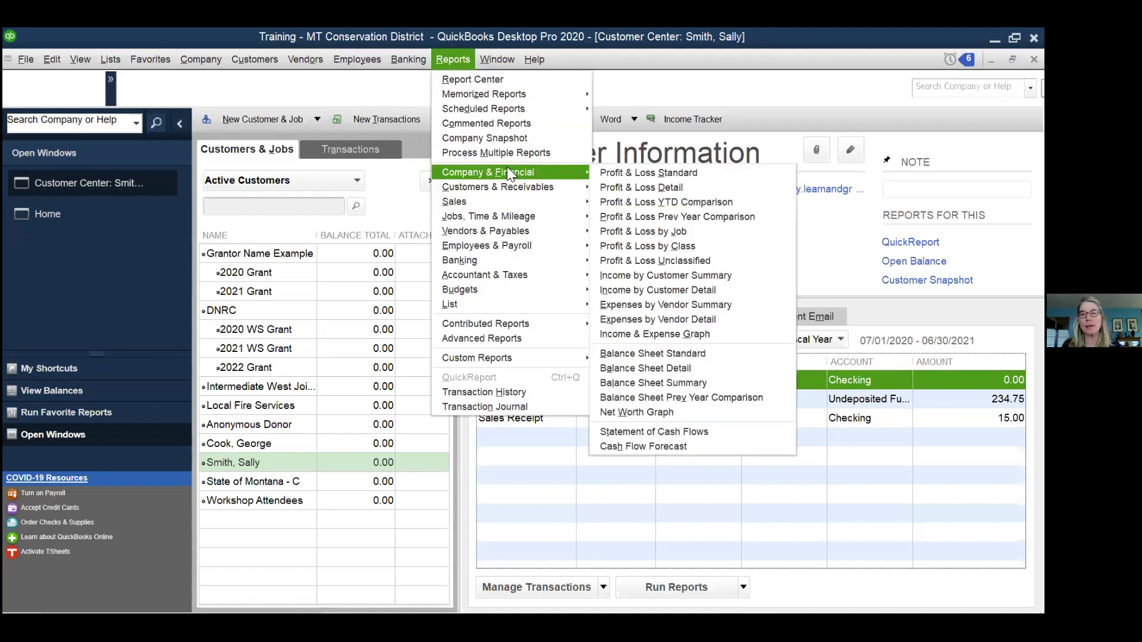
{"action": "left_click", "coordinate": [683, 247]}
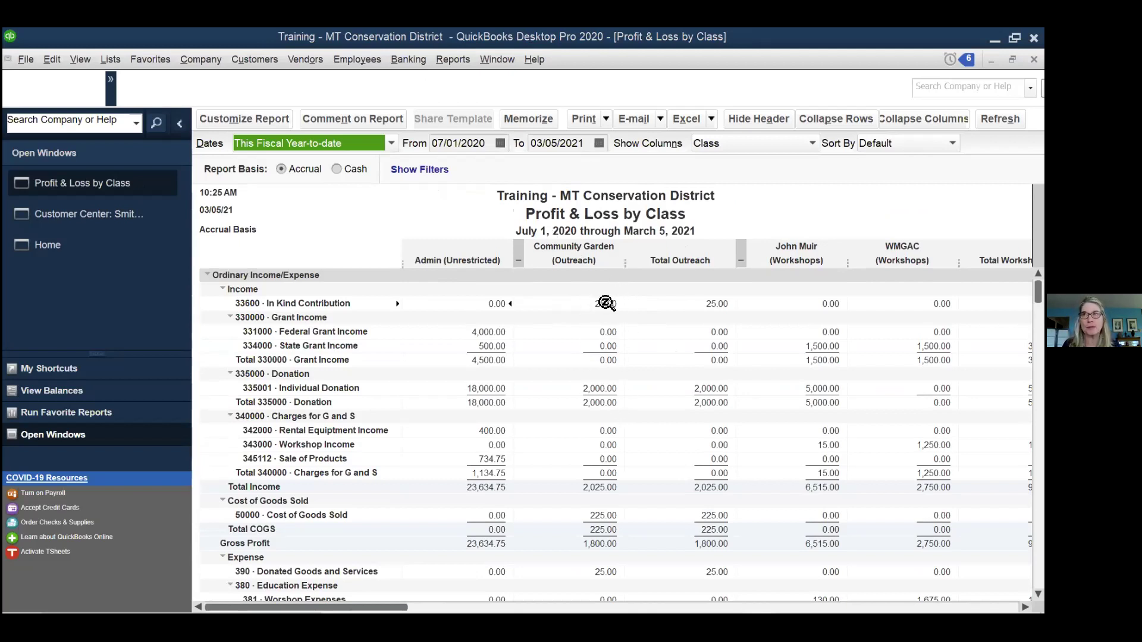
{"action": "scroll", "coordinate": [605, 303], "scroll_direction": "down", "scroll_amount": 2}
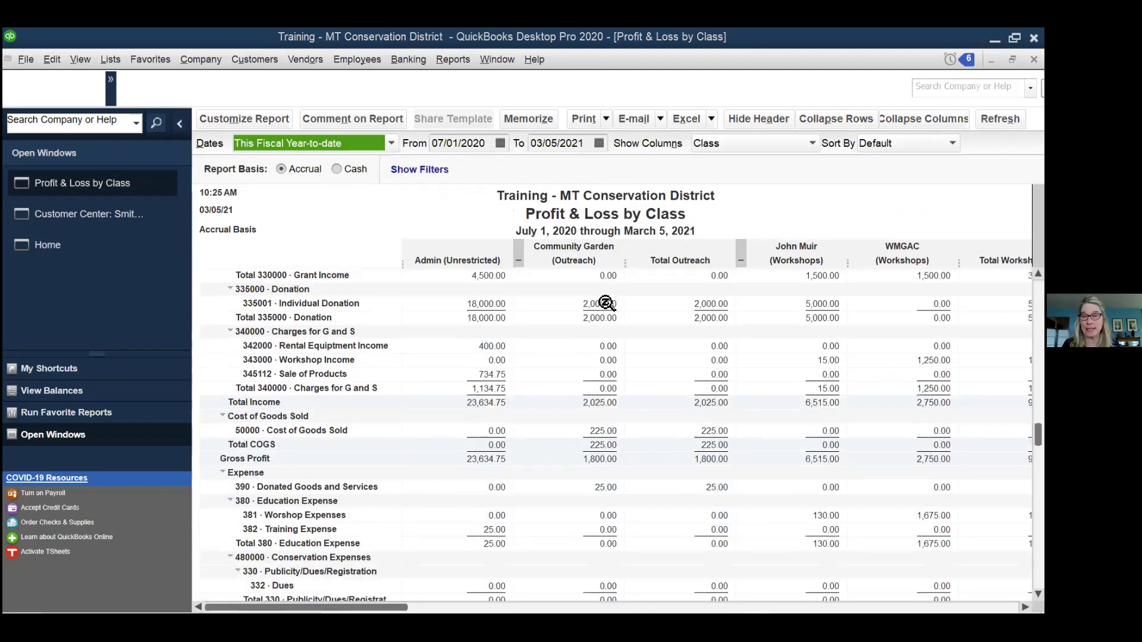
{"action": "scroll", "coordinate": [606, 304], "scroll_direction": "up", "scroll_amount": 2}
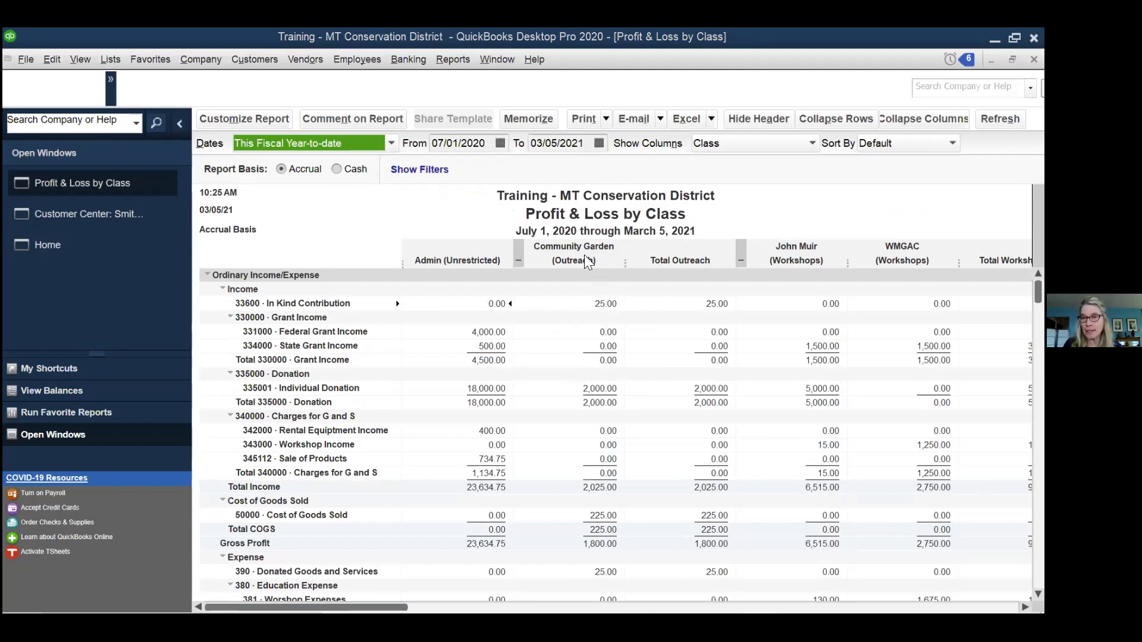
{"action": "scroll", "coordinate": [585, 256], "scroll_direction": "down", "scroll_amount": 2}
{"action": "scroll", "coordinate": [585, 256], "scroll_direction": "down", "scroll_amount": 2}
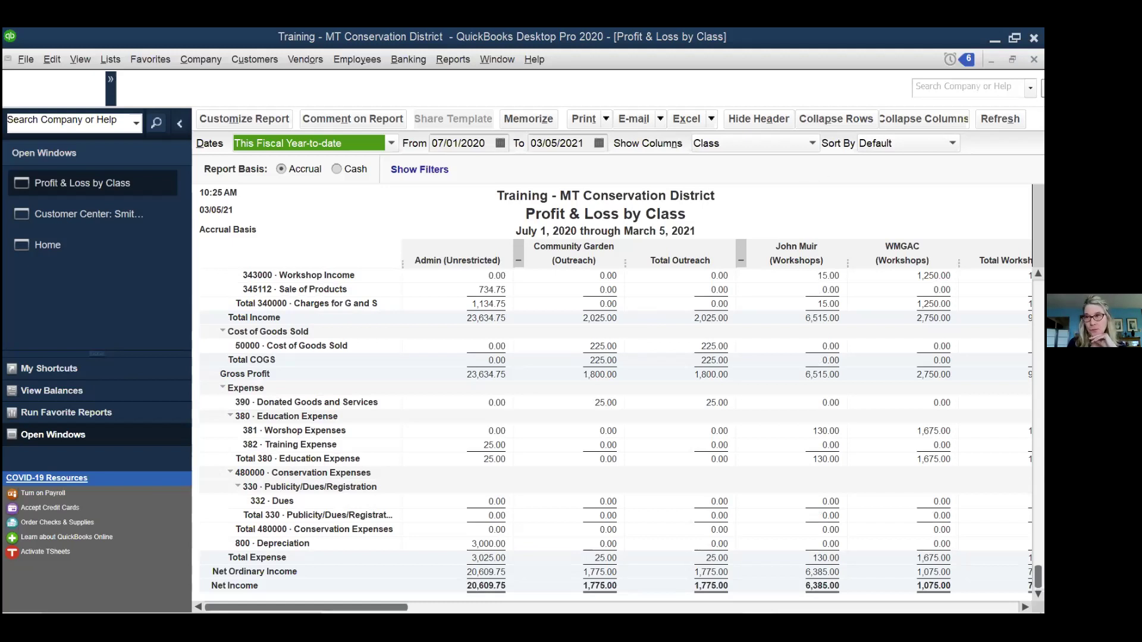
{"action": "key", "text": "Escape"}
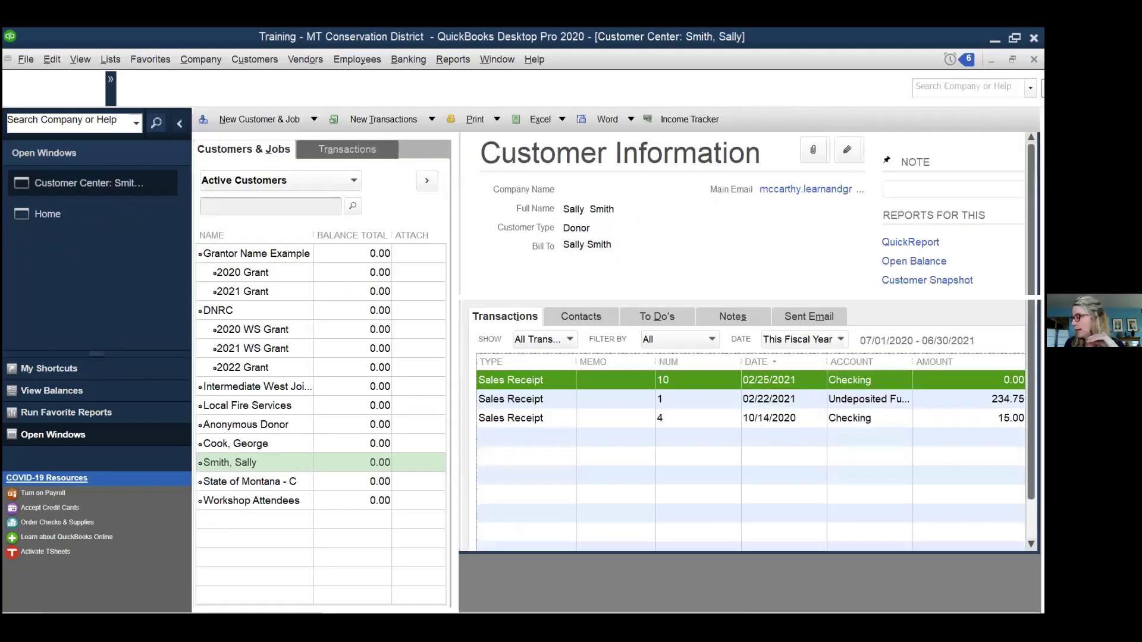
{"action": "key", "text": "Escape"}
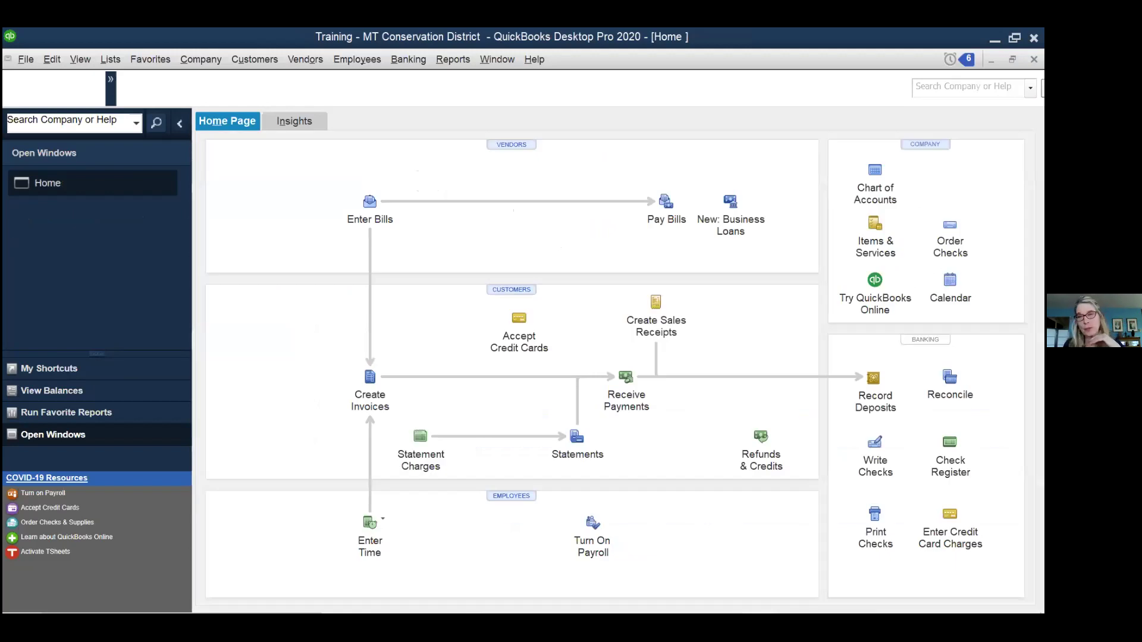
Step: Run the Sales by Item Summary report for This Fiscal Year, examine the in-kind items, and close it without memorizing
{"action": "left_click", "coordinate": [453, 60]}
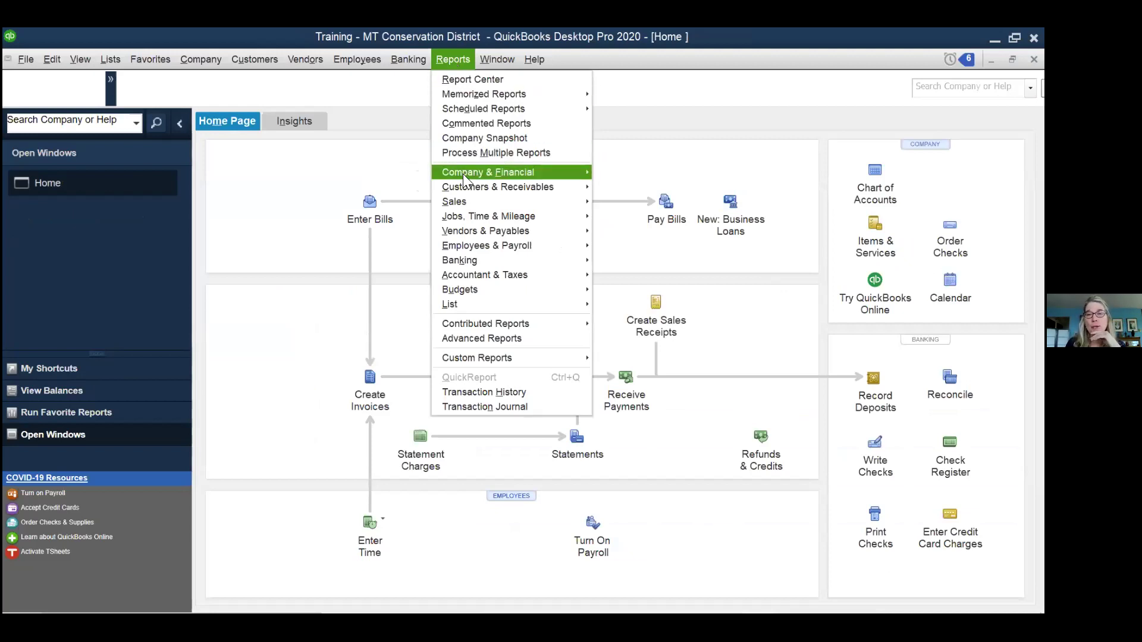
{"action": "mouse_move", "coordinate": [467, 201]}
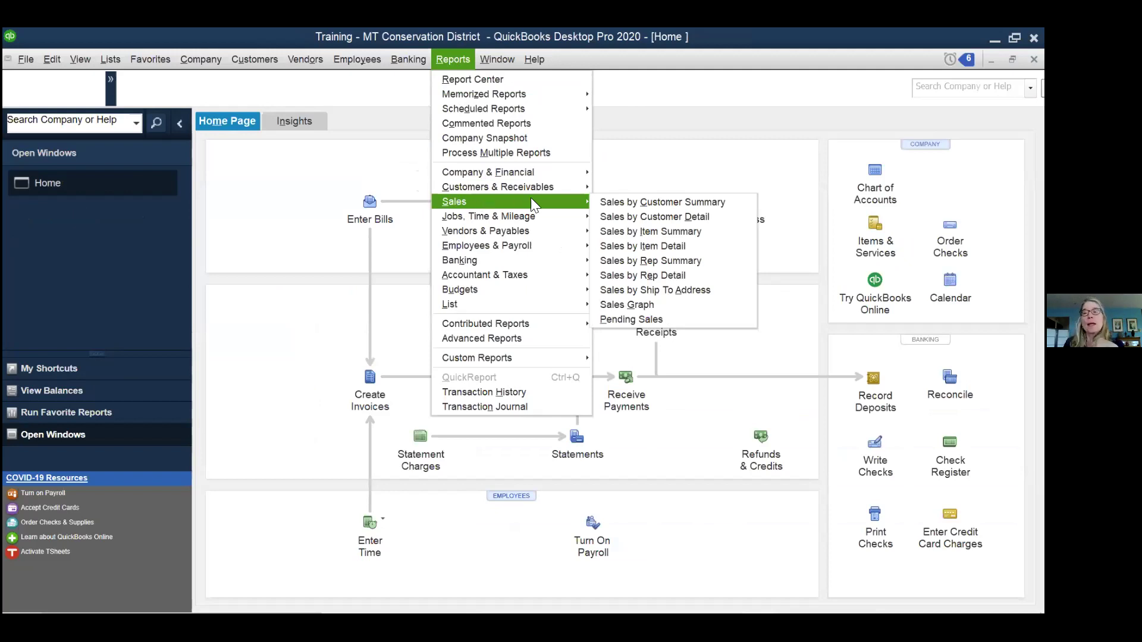
{"action": "left_click", "coordinate": [680, 230]}
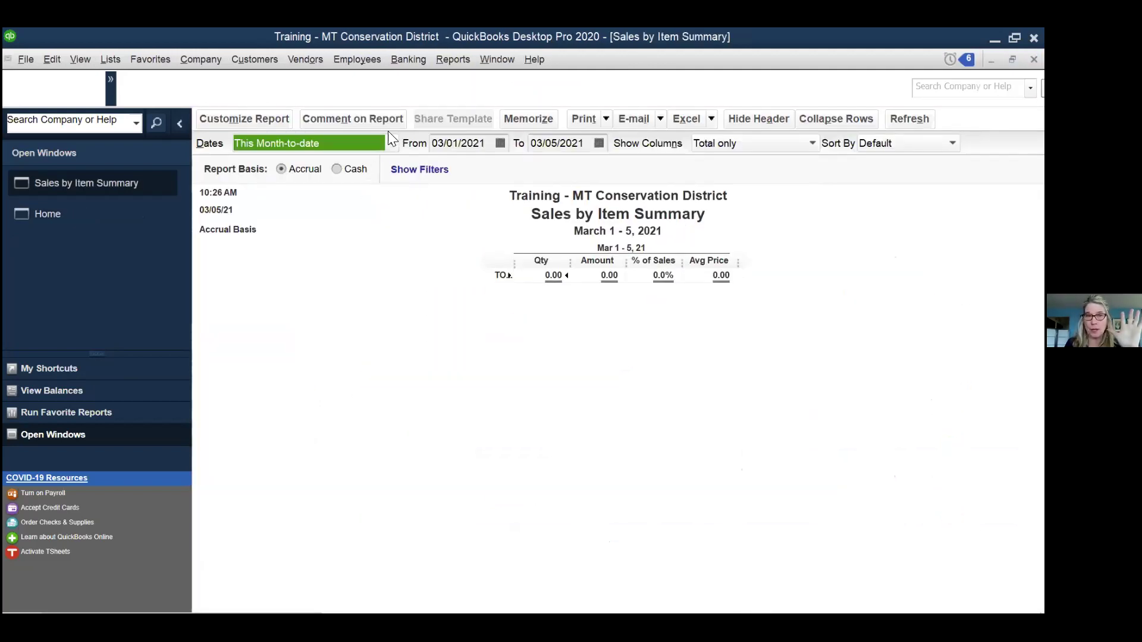
{"action": "left_click", "coordinate": [391, 141]}
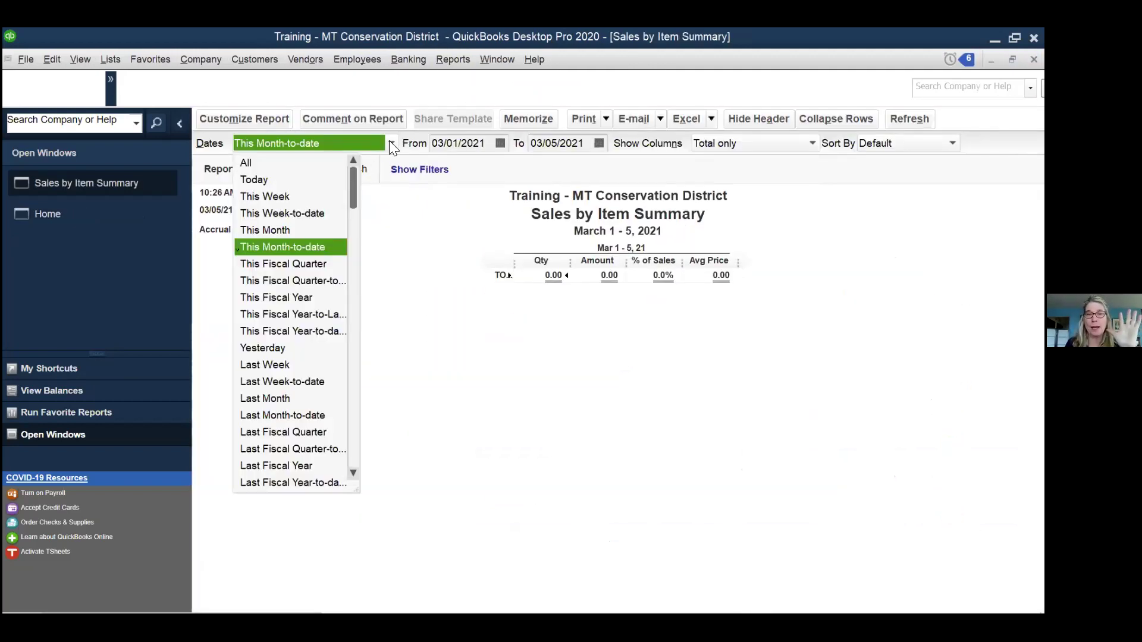
{"action": "left_click", "coordinate": [267, 297]}
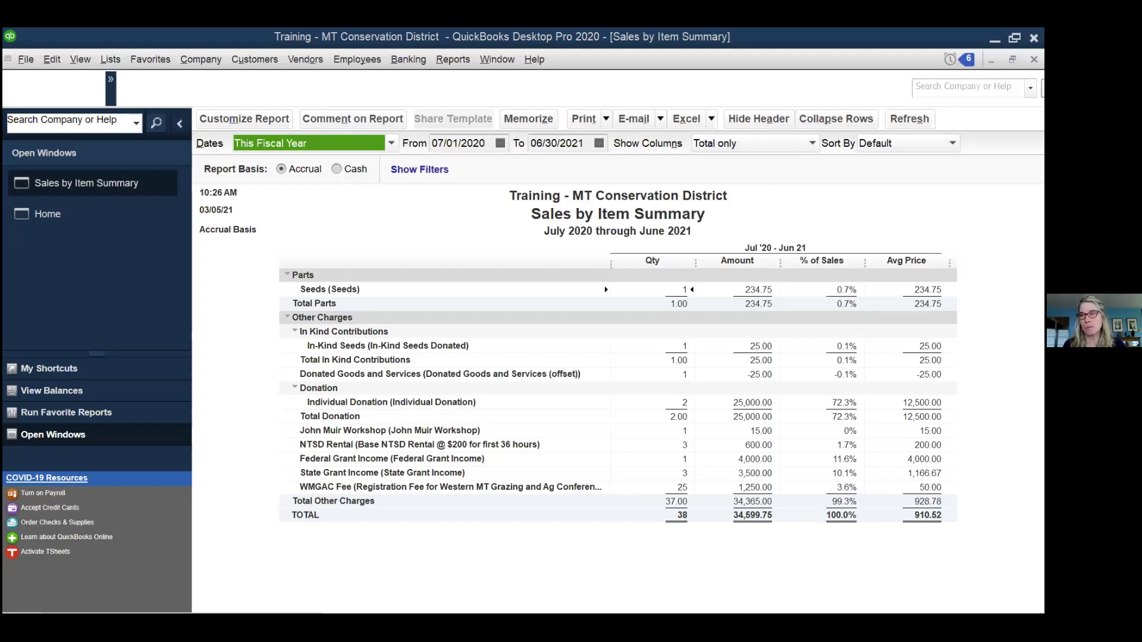
{"action": "key", "text": "Escape"}
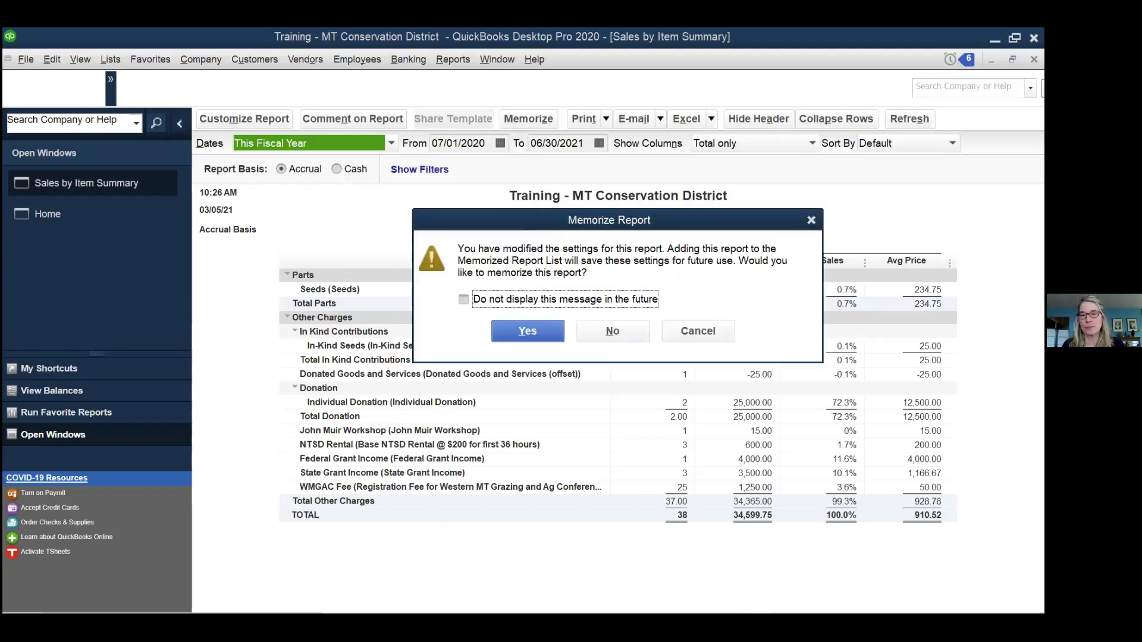
{"action": "left_click", "coordinate": [616, 329]}
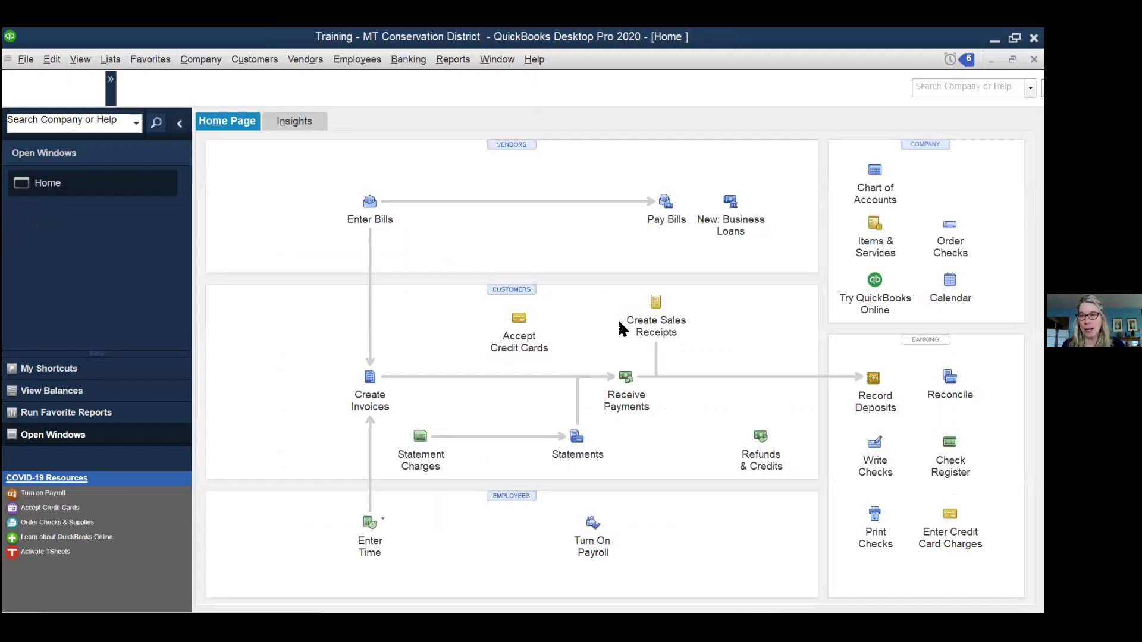
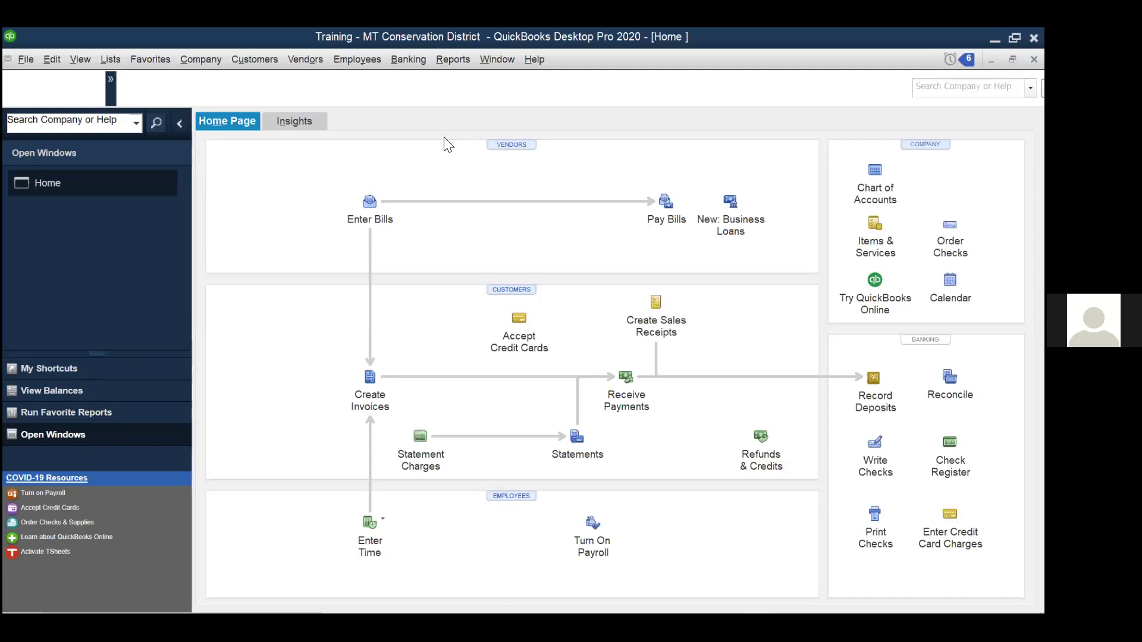
Step: Open the Other Names List to review its entries, and close it
{"action": "left_click", "coordinate": [109, 59]}
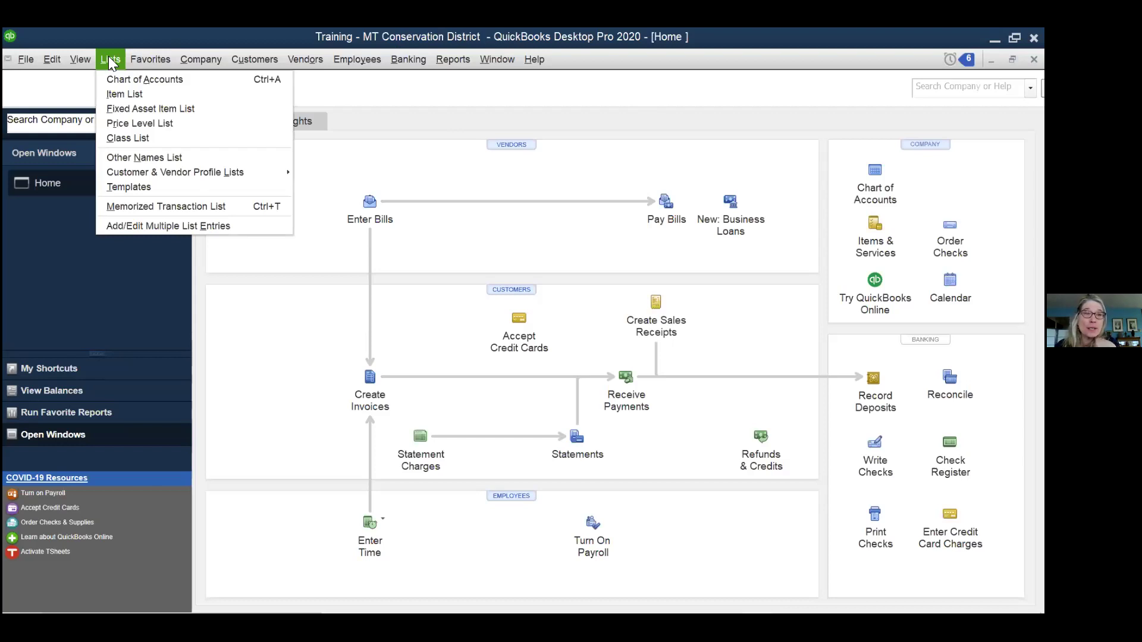
{"action": "left_click", "coordinate": [174, 158]}
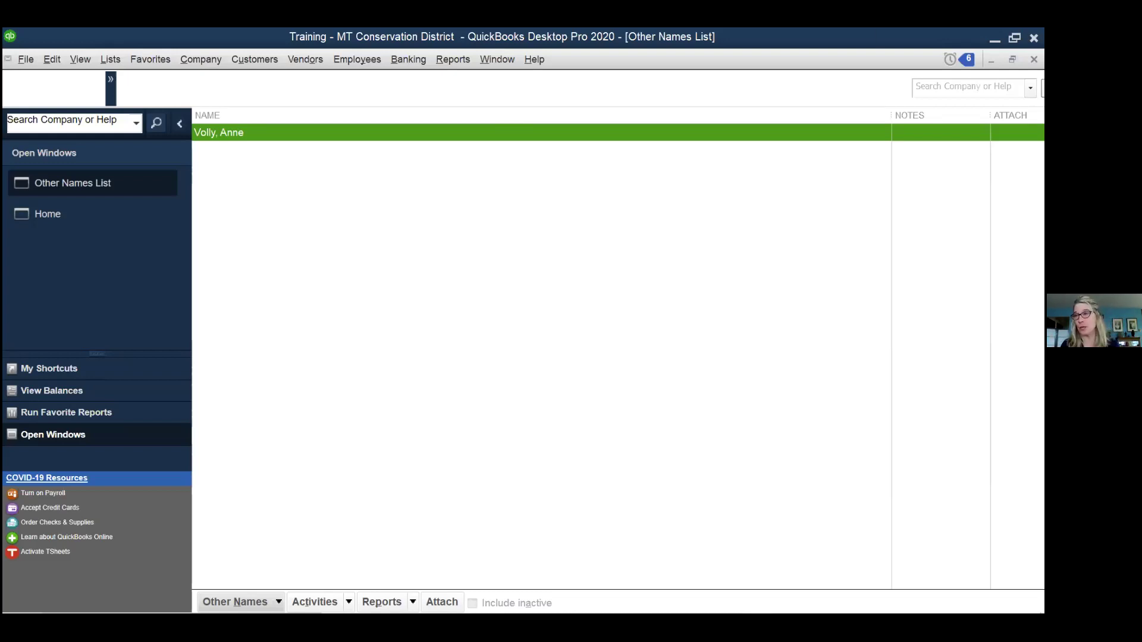
{"action": "key", "text": "Escape"}
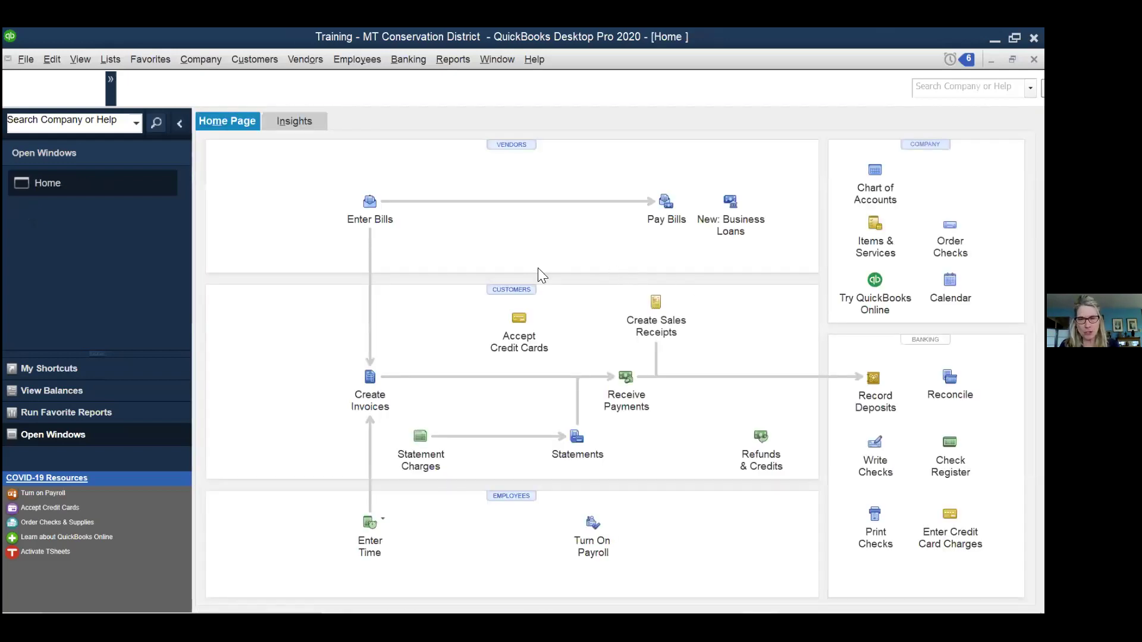
Step: Open the Customer Center and widen the customer list's Name column until the full customer names fit
{"action": "left_click", "coordinate": [516, 290]}
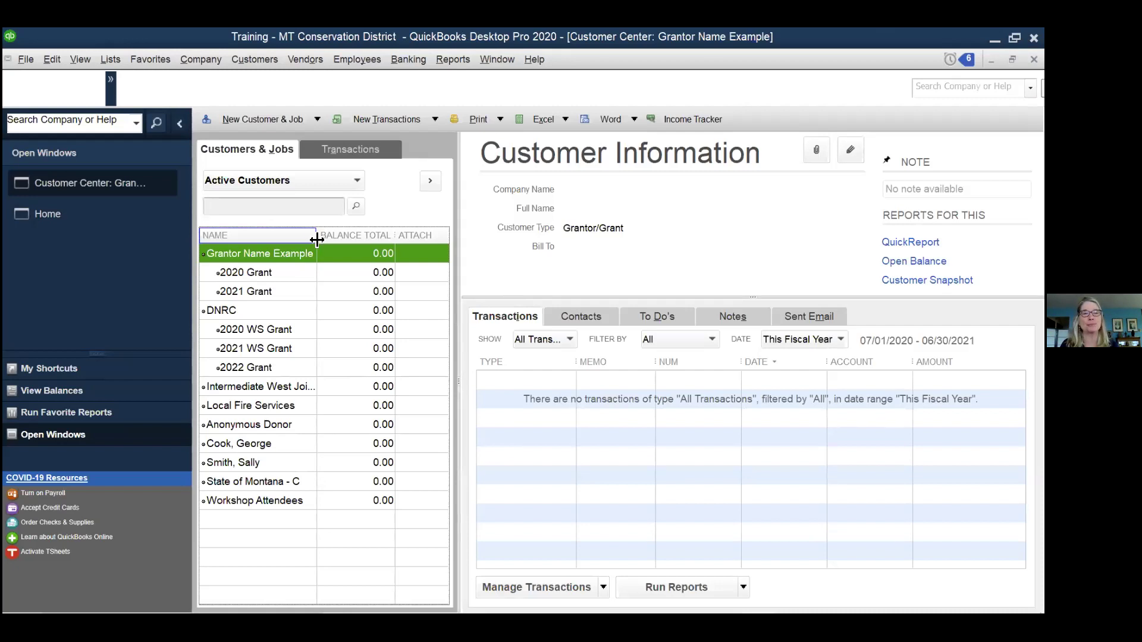
{"action": "left_click_drag", "start_coordinate": [316, 234], "coordinate": [365, 234]}
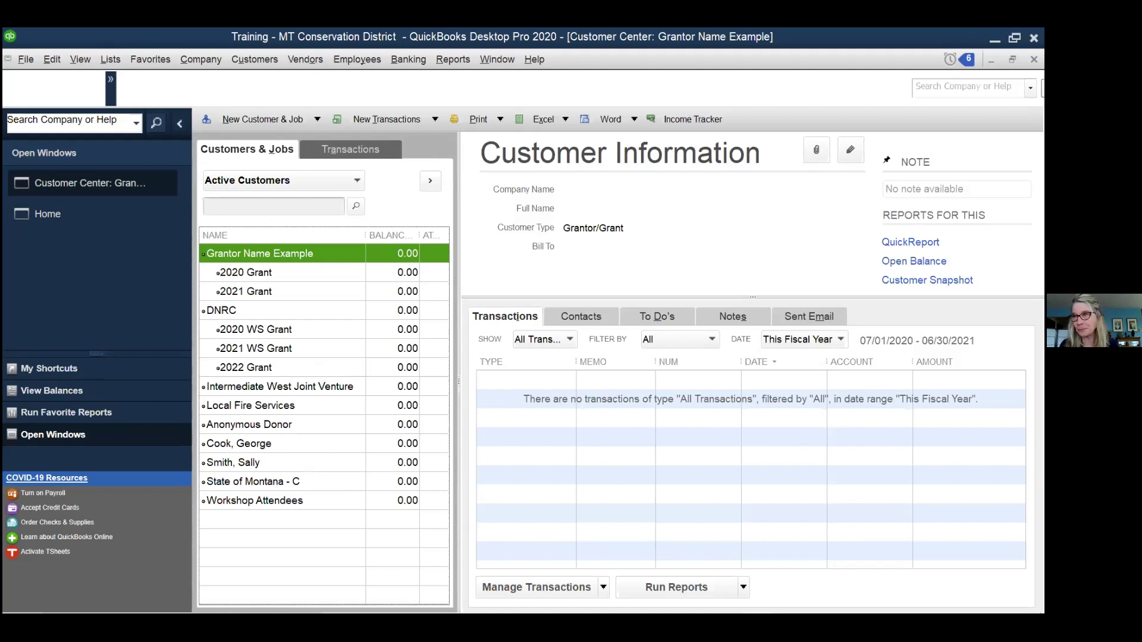
Step: Close the Customer Center, open the Other Names List to review the volunteer entry, and close the list
{"action": "key", "text": "Escape"}
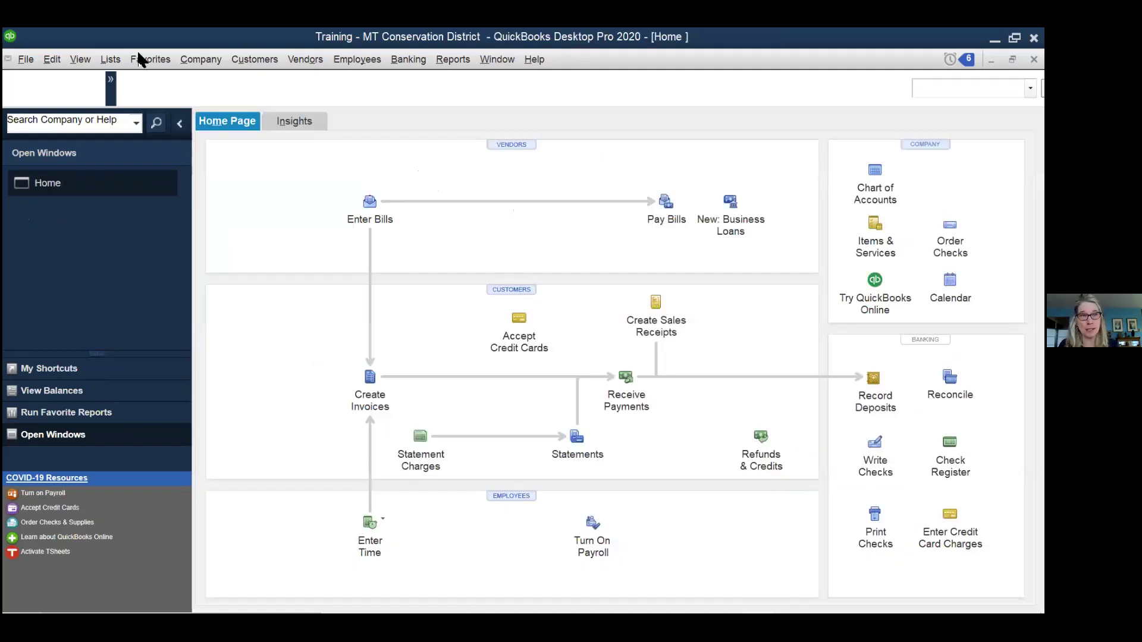
{"action": "left_click", "coordinate": [112, 59]}
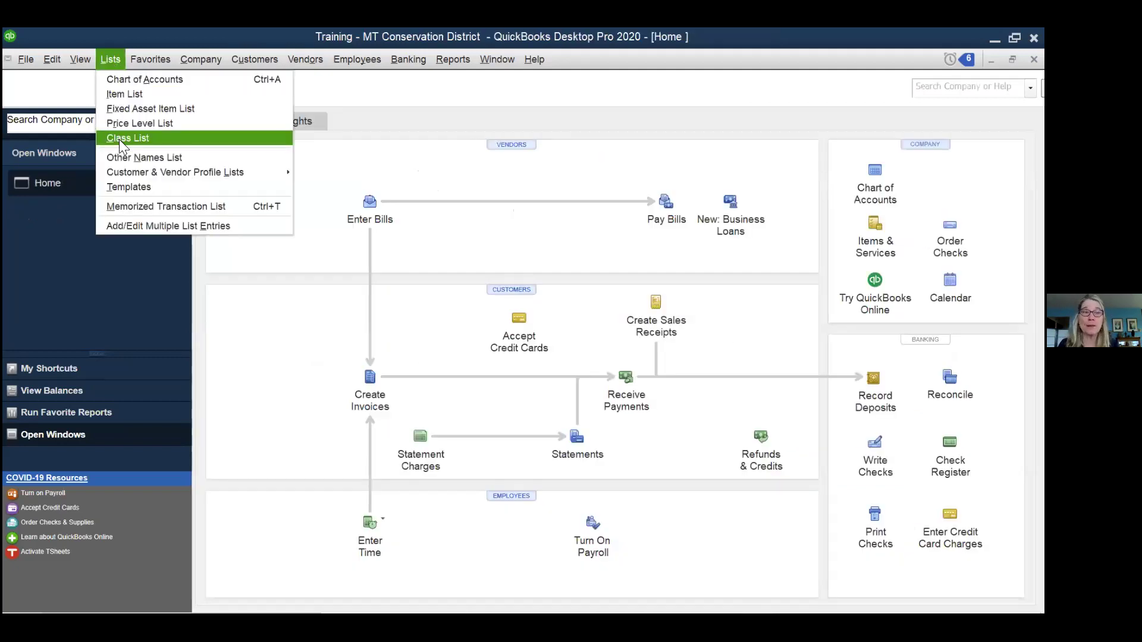
{"action": "left_click", "coordinate": [125, 156]}
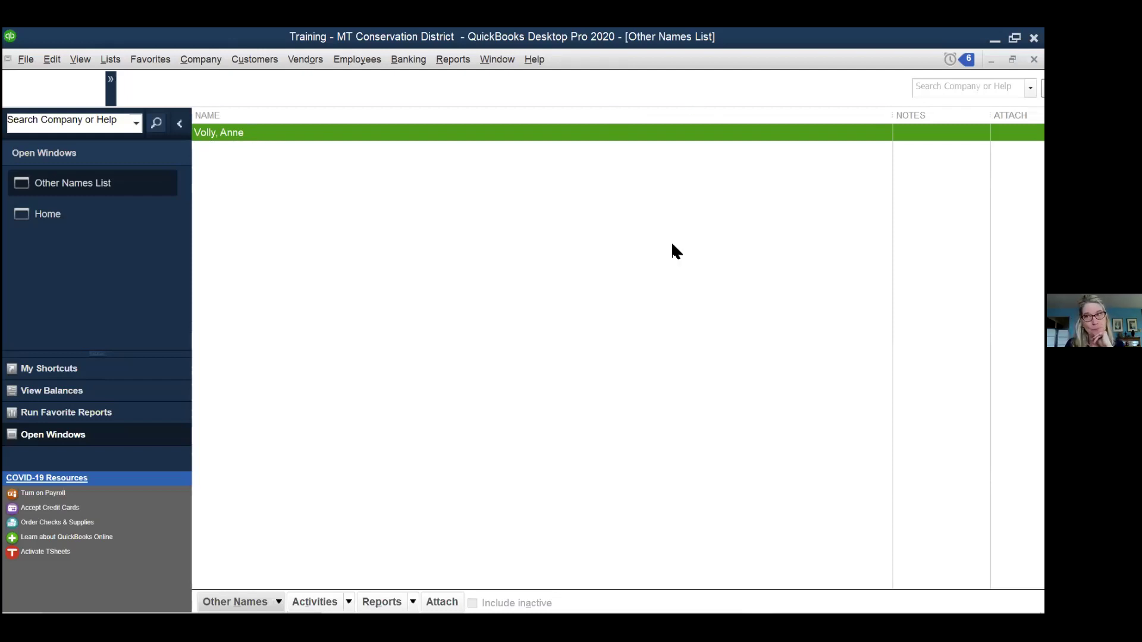
{"action": "key", "text": "Escape"}
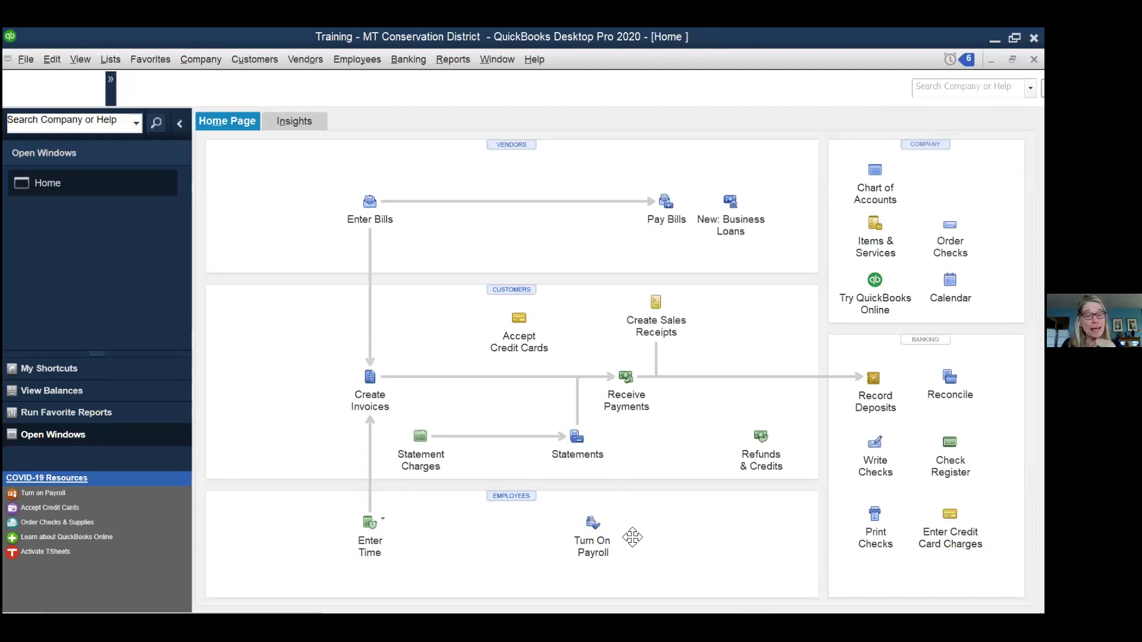
Step: Open the volunteer's weekly timesheet for Mar 1 to Mar 7, 2021, and resize its columns to widen Class
{"action": "left_click", "coordinate": [371, 526]}
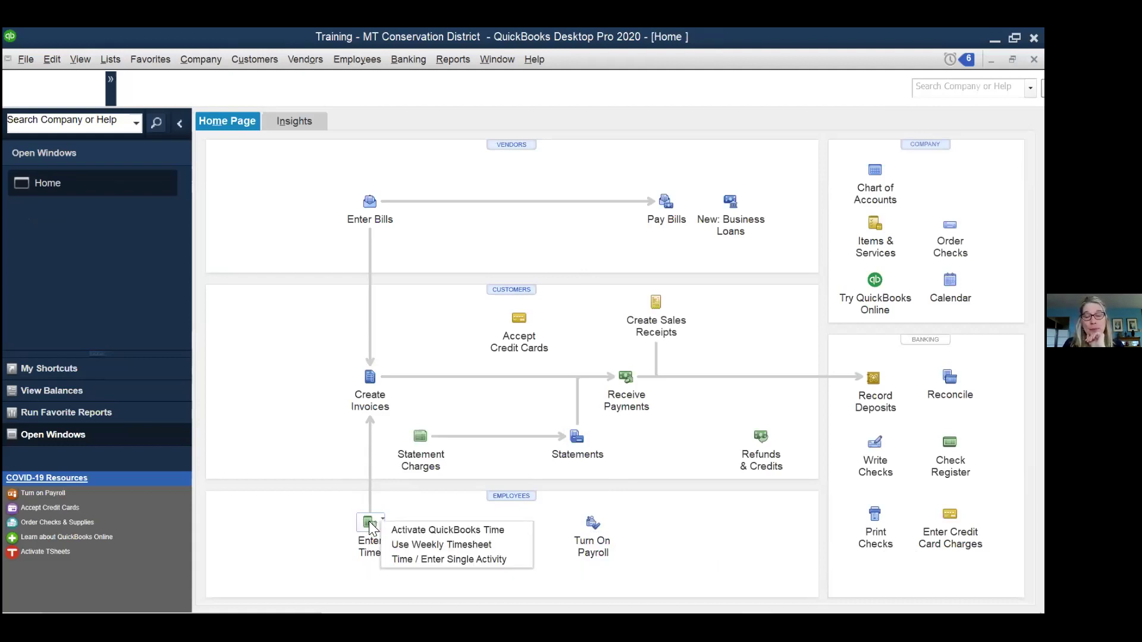
{"action": "left_click", "coordinate": [451, 544]}
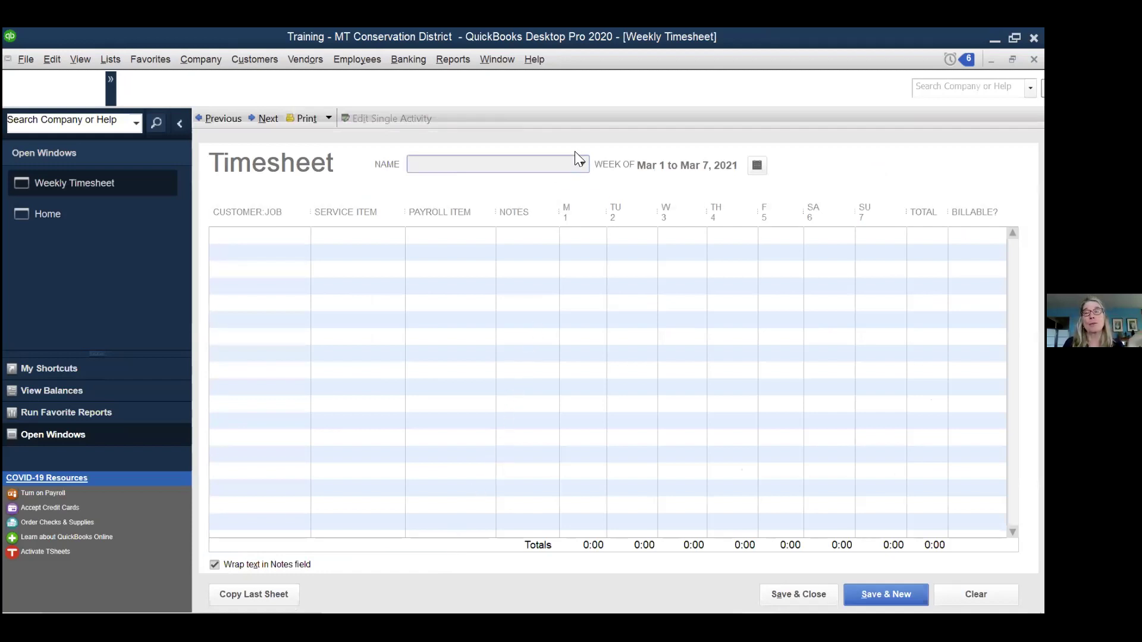
{"action": "left_click", "coordinate": [582, 164]}
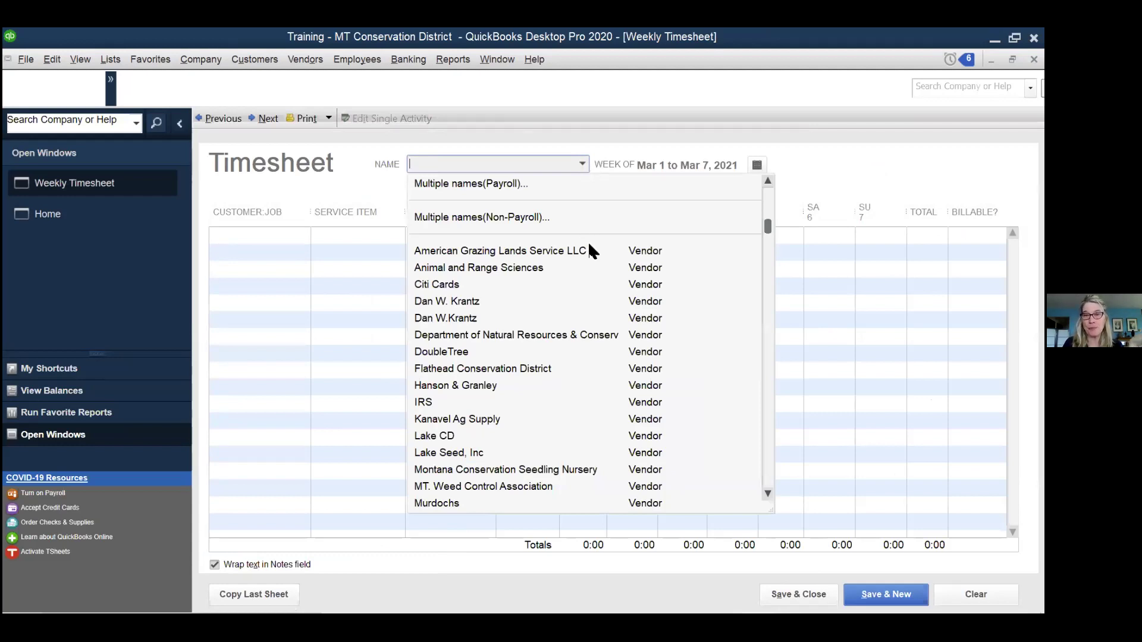
{"action": "scroll", "coordinate": [588, 247], "scroll_direction": "down", "scroll_amount": 2}
{"action": "scroll", "coordinate": [592, 250], "scroll_direction": "up", "scroll_amount": 3}
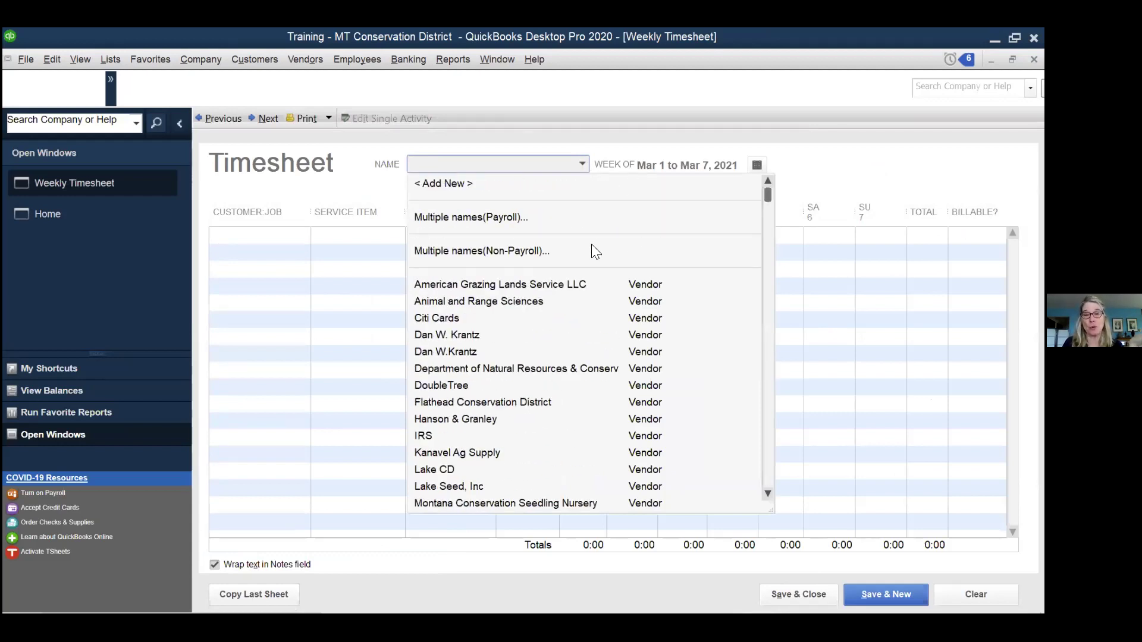
{"action": "left_click", "coordinate": [434, 157]}
{"action": "type", "text": "Volly, Anne"}
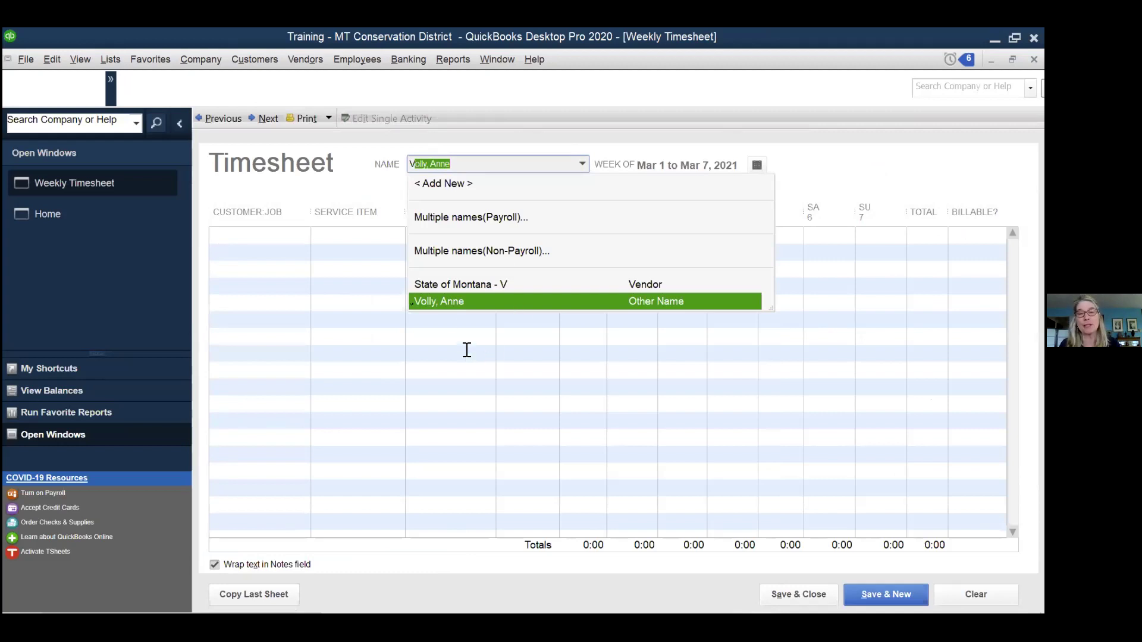
{"action": "left_click", "coordinate": [452, 301]}
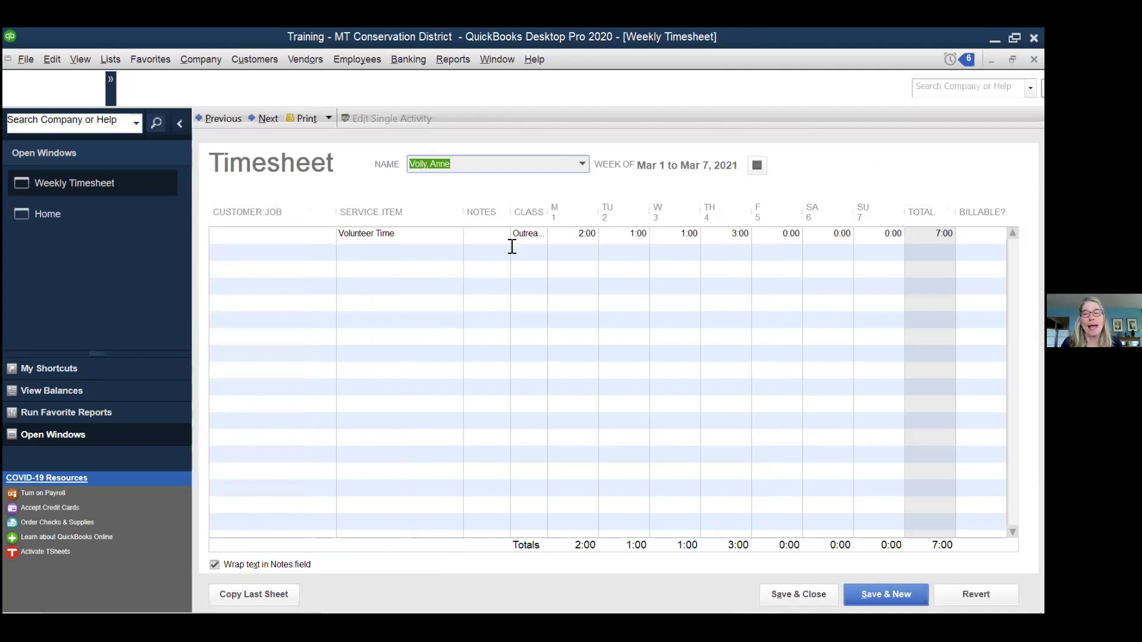
{"action": "left_click_drag", "start_coordinate": [462, 214], "coordinate": [427, 214]}
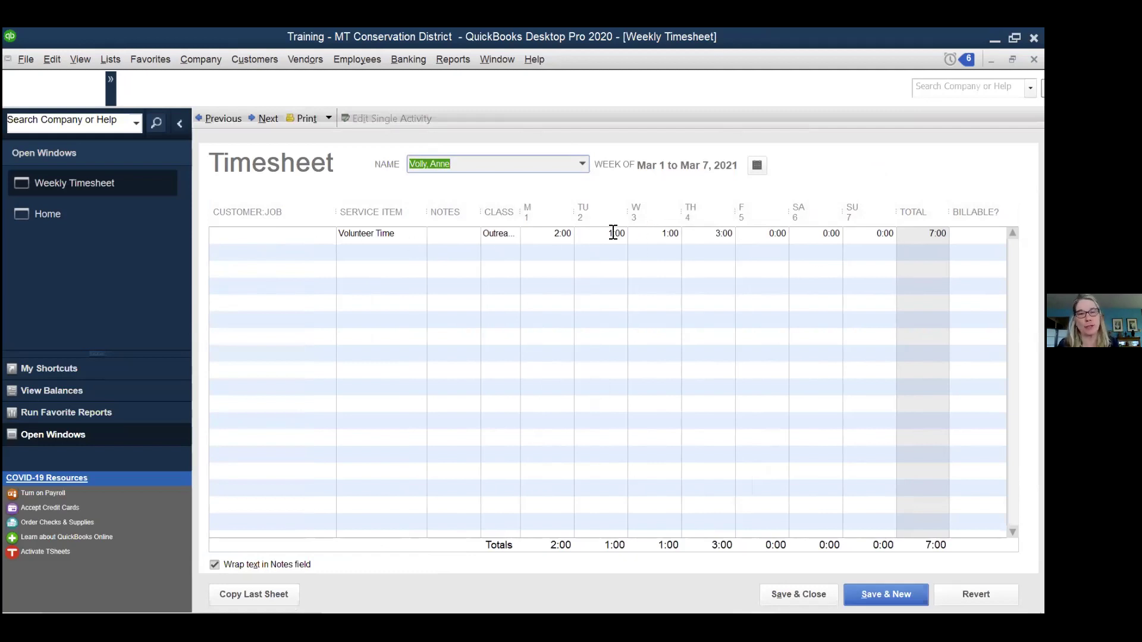
{"action": "left_click_drag", "start_coordinate": [520, 209], "coordinate": [589, 204]}
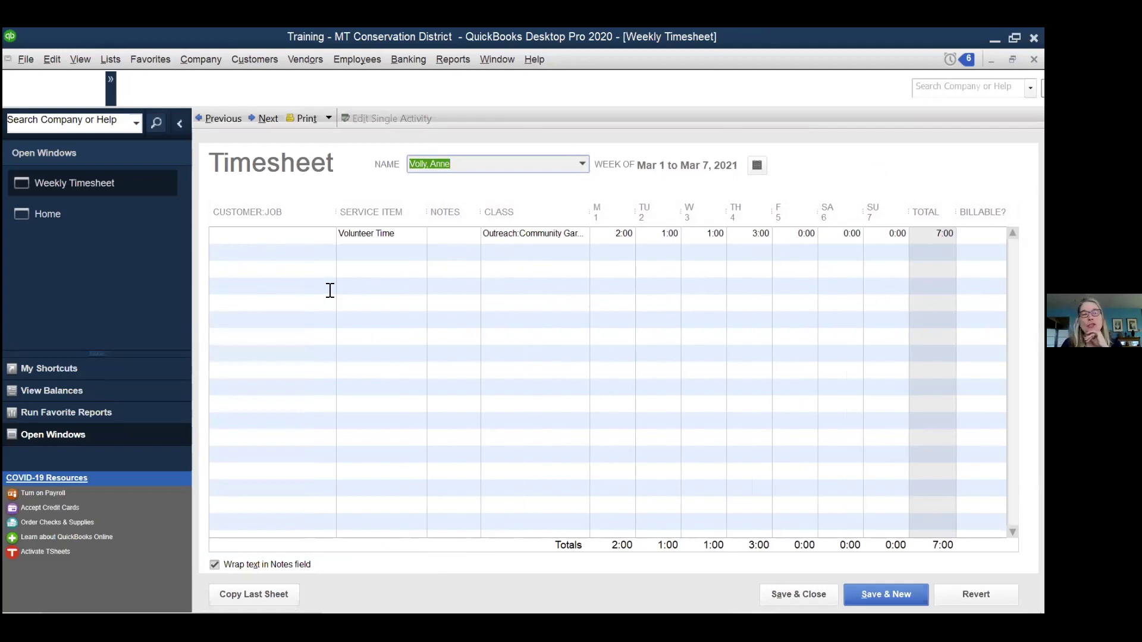
Step: Examine the service item and class choices on the Volunteer Time row, and save and close the timesheet
{"action": "left_click", "coordinate": [419, 233]}
{"action": "left_click", "coordinate": [418, 235]}
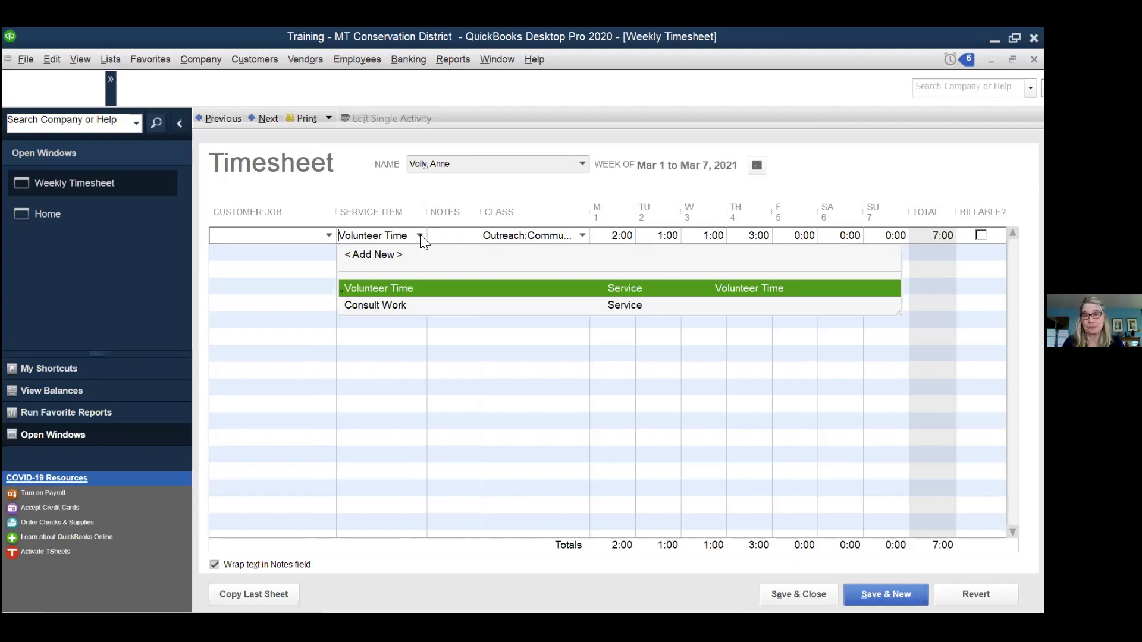
{"action": "left_click", "coordinate": [420, 235]}
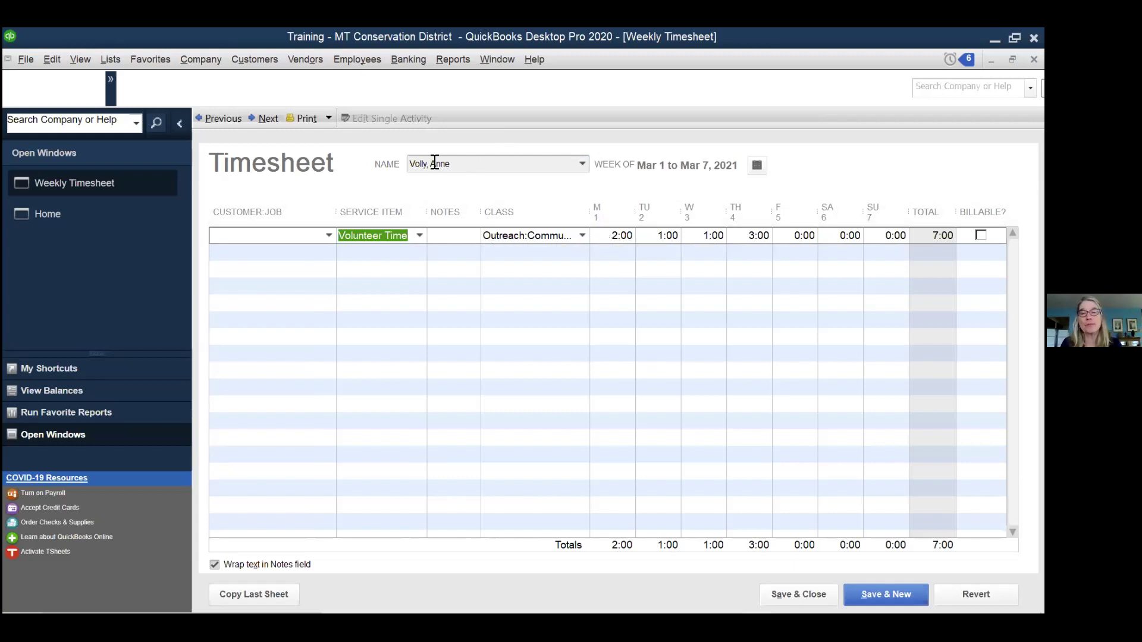
{"action": "left_click", "coordinate": [582, 236]}
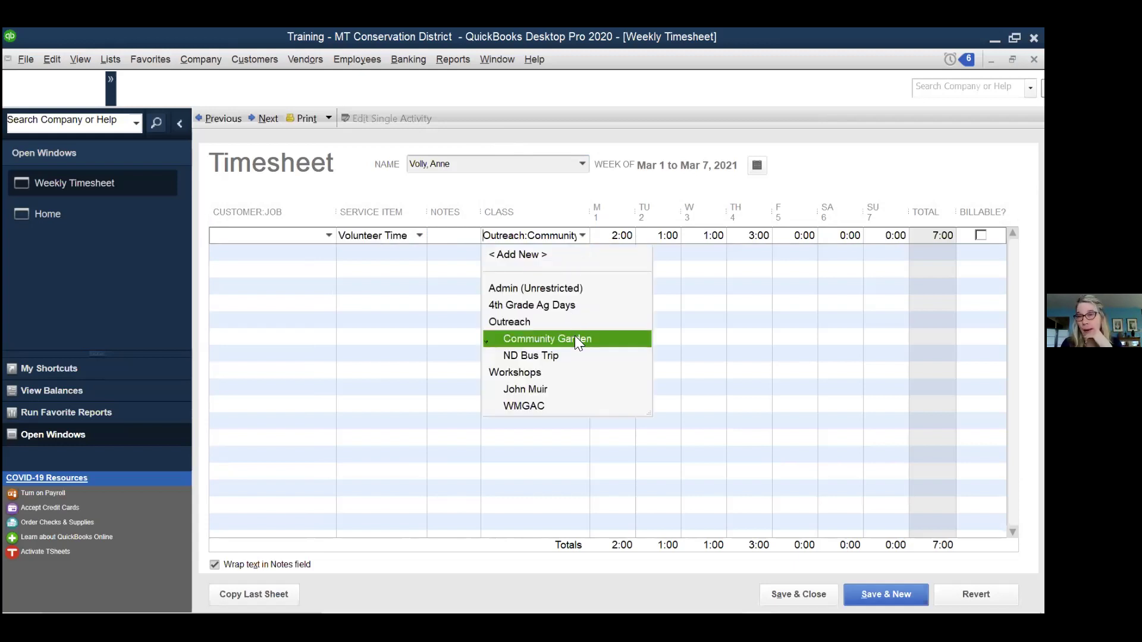
{"action": "left_click", "coordinate": [584, 234]}
{"action": "left_click", "coordinate": [583, 235]}
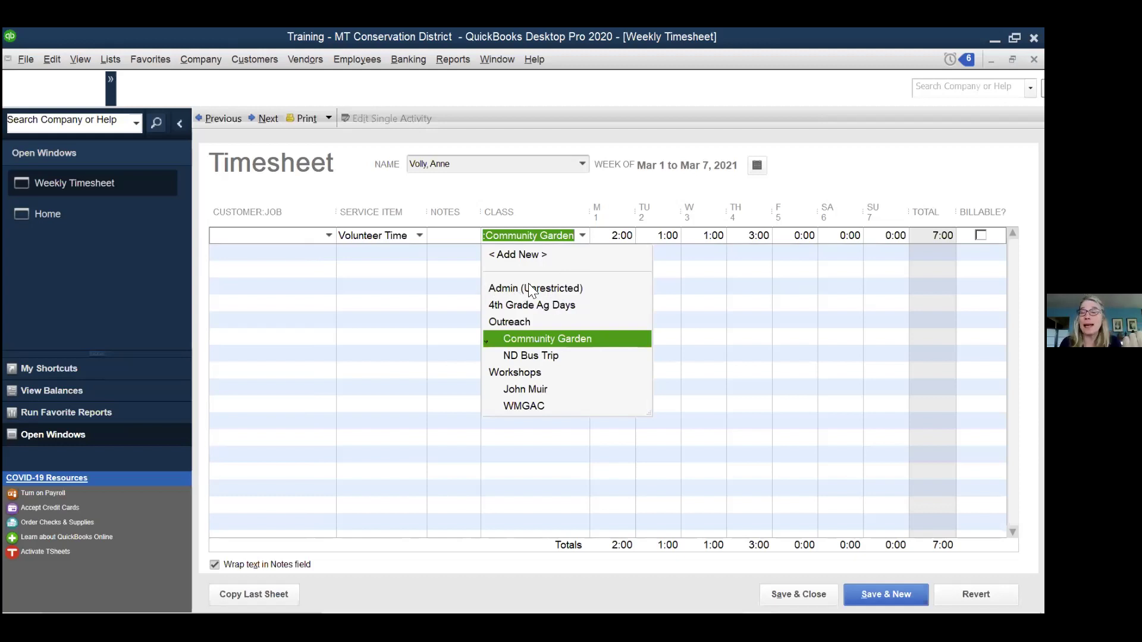
{"action": "left_click", "coordinate": [581, 238]}
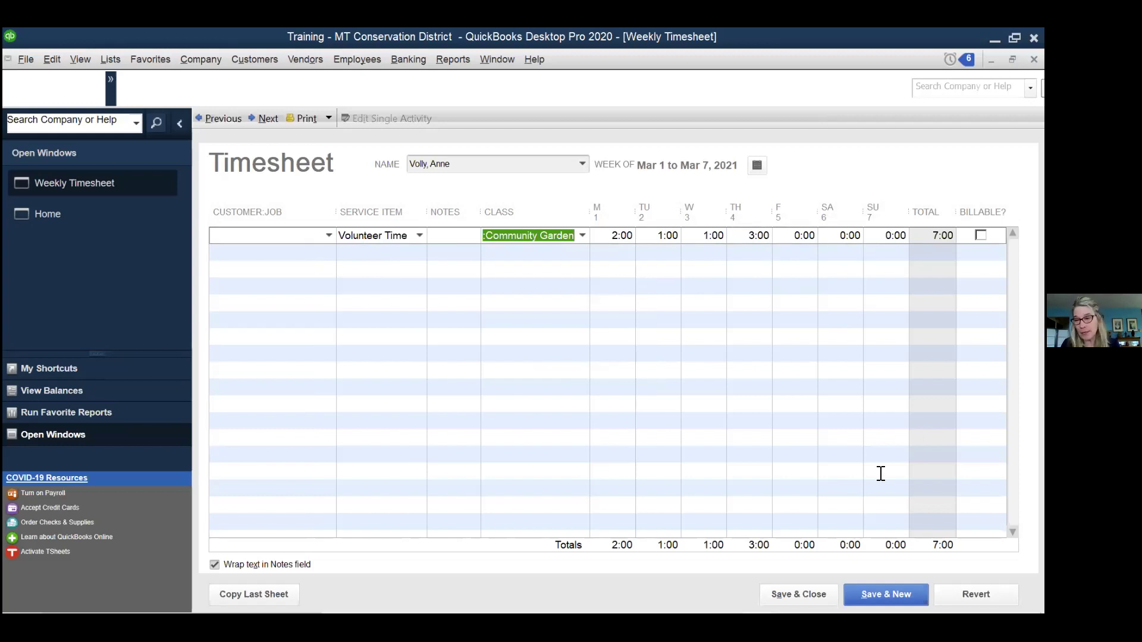
{"action": "left_click", "coordinate": [852, 509]}
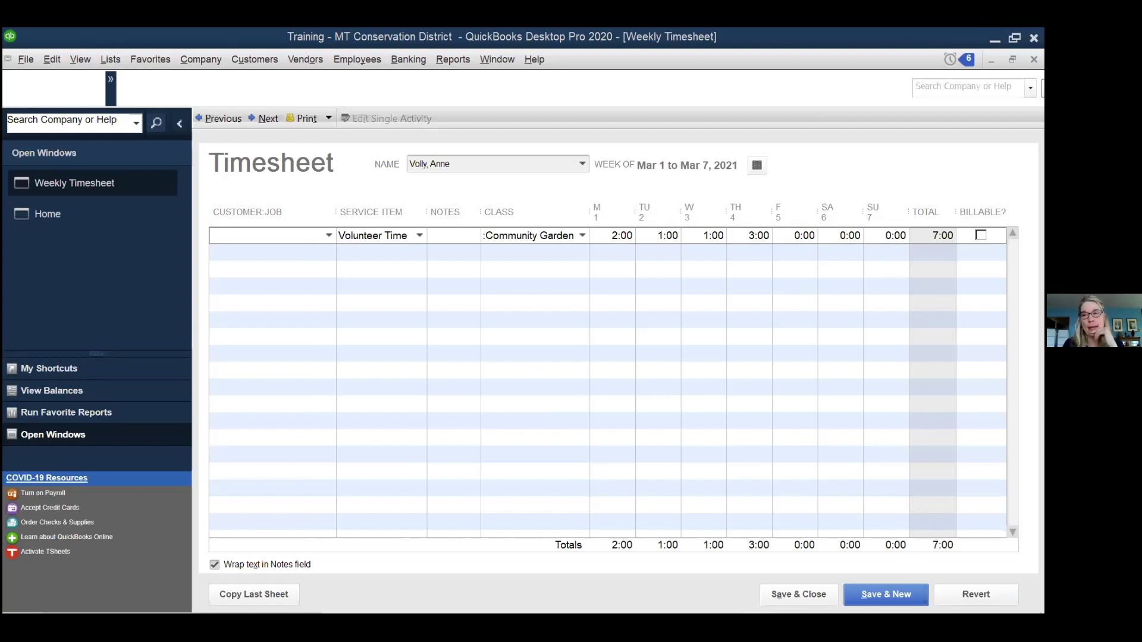
{"action": "left_click", "coordinate": [980, 235]}
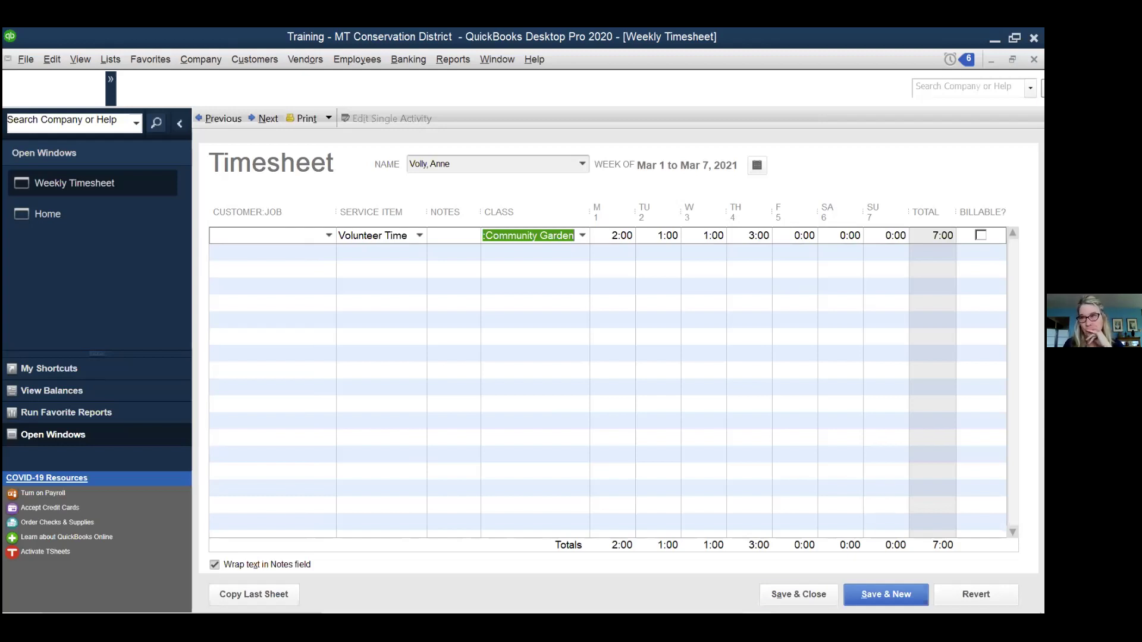
{"action": "key", "text": "alt+a"}
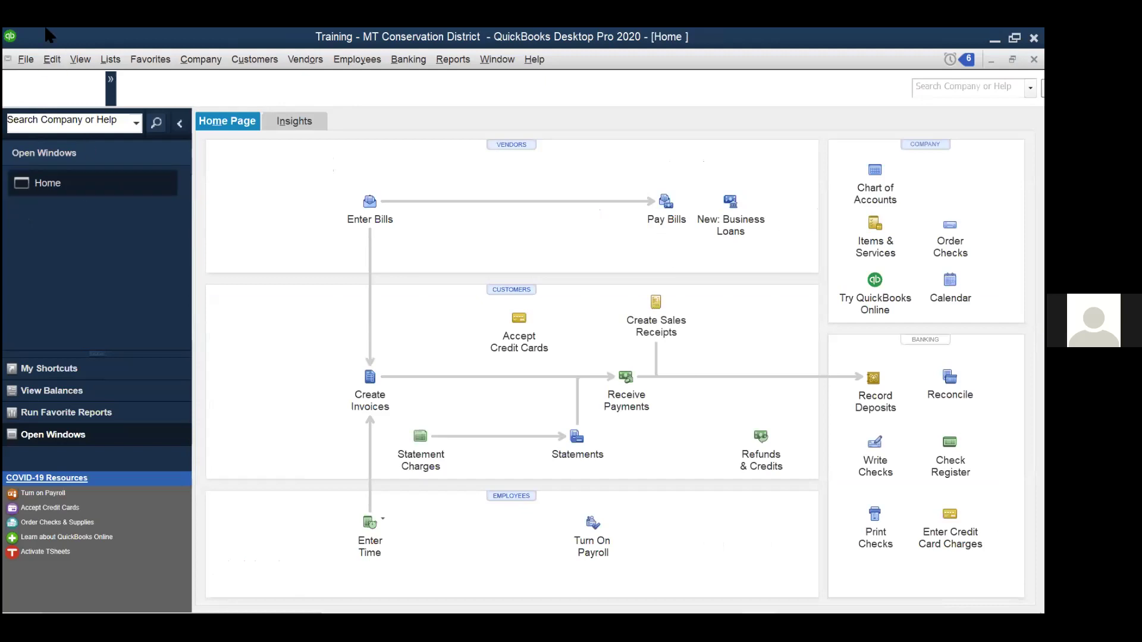
Step: Open the company preferences for Payroll & Employees, review the payroll feature options, and close them without changes
{"action": "left_click", "coordinate": [52, 60]}
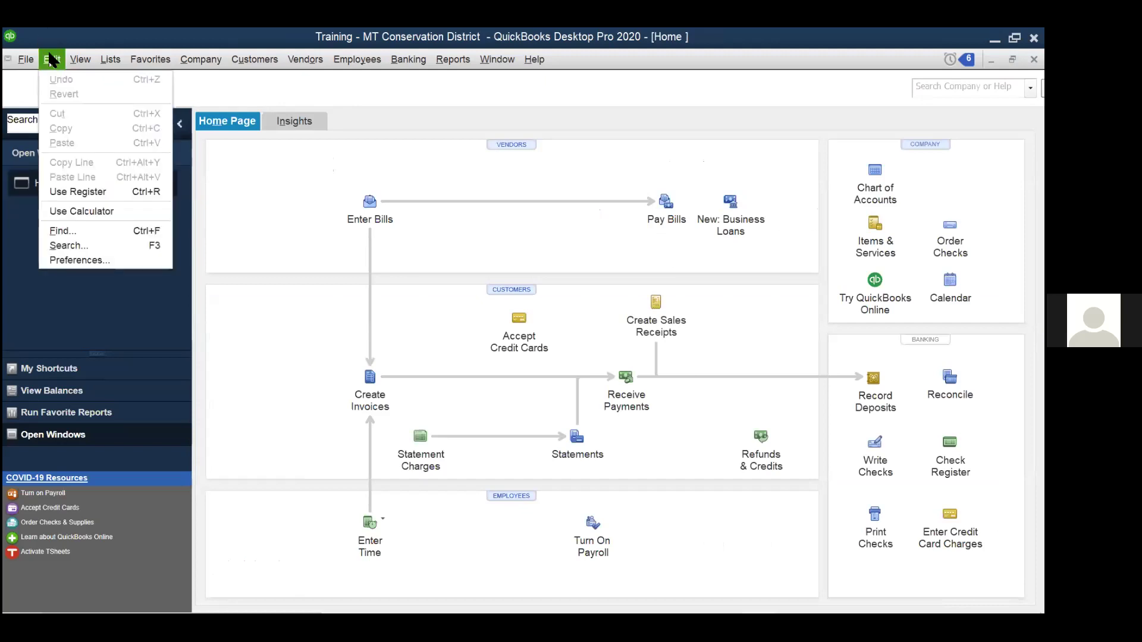
{"action": "left_click", "coordinate": [82, 261]}
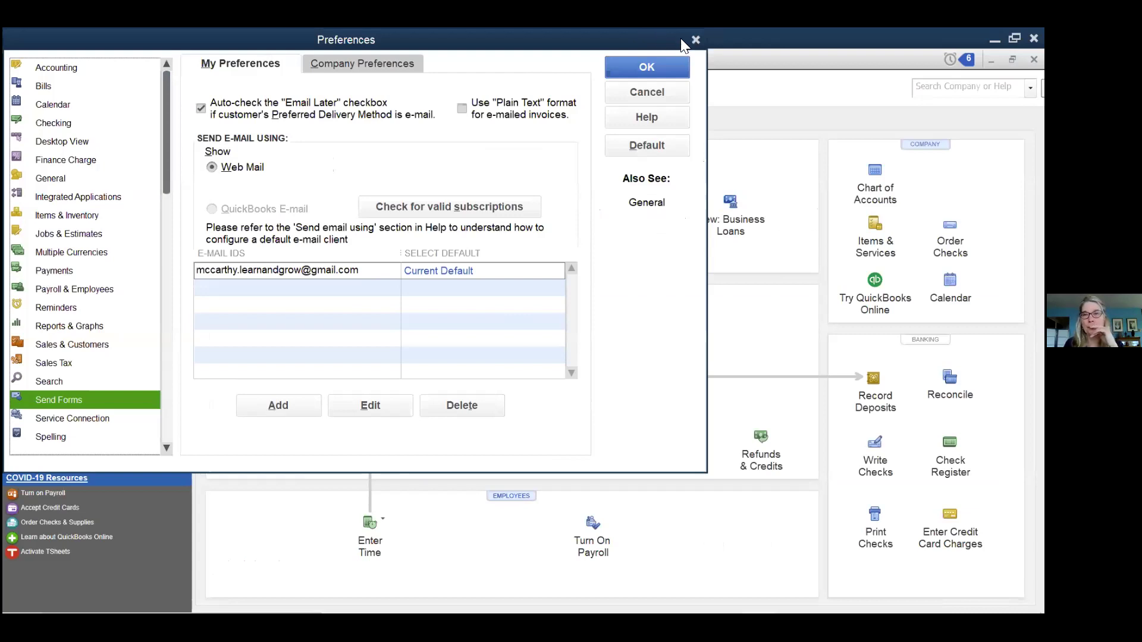
{"action": "left_click", "coordinate": [71, 287]}
{"action": "left_click", "coordinate": [351, 64]}
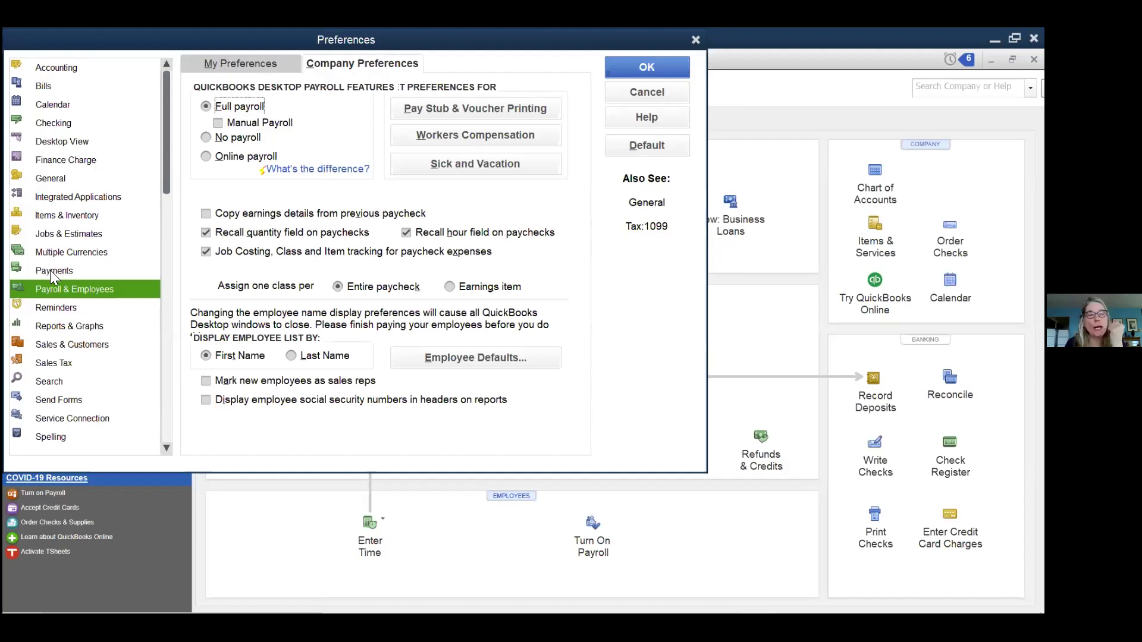
{"action": "left_click", "coordinate": [695, 40]}
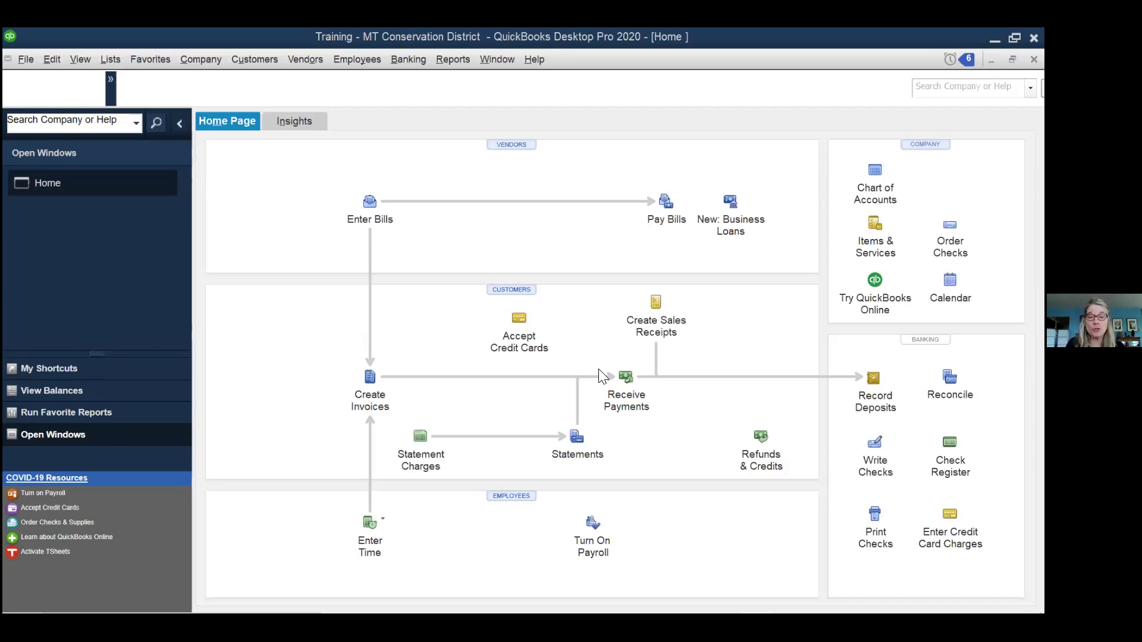
Step: Open the Time/Enter Single Activity form to examine its fields, and close it without entering any time
{"action": "left_click", "coordinate": [371, 524]}
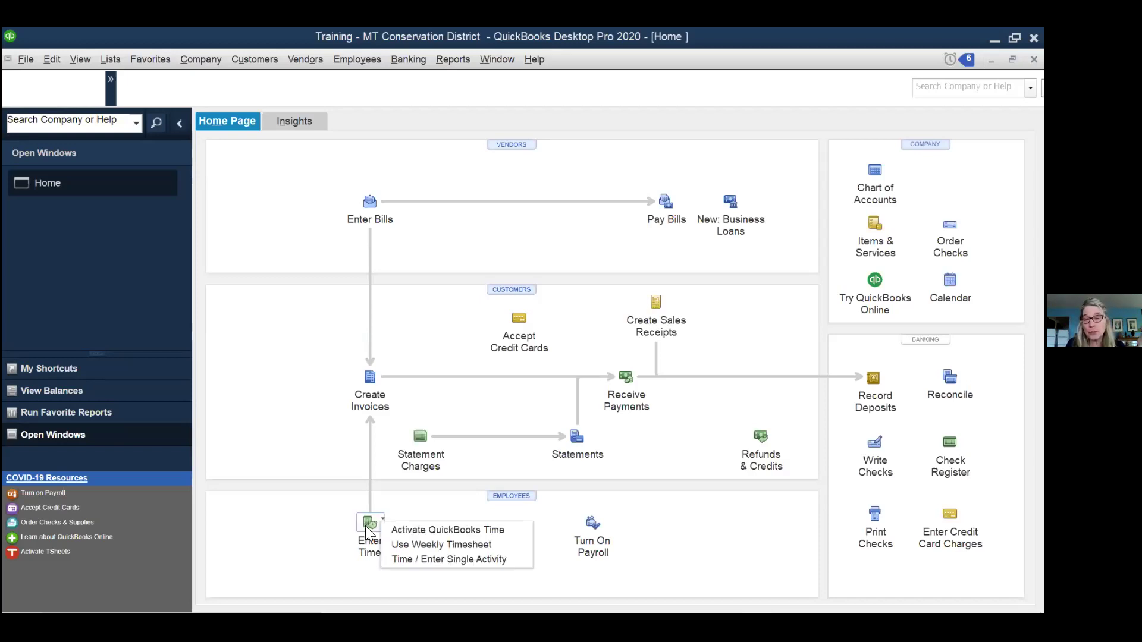
{"action": "left_click", "coordinate": [440, 559]}
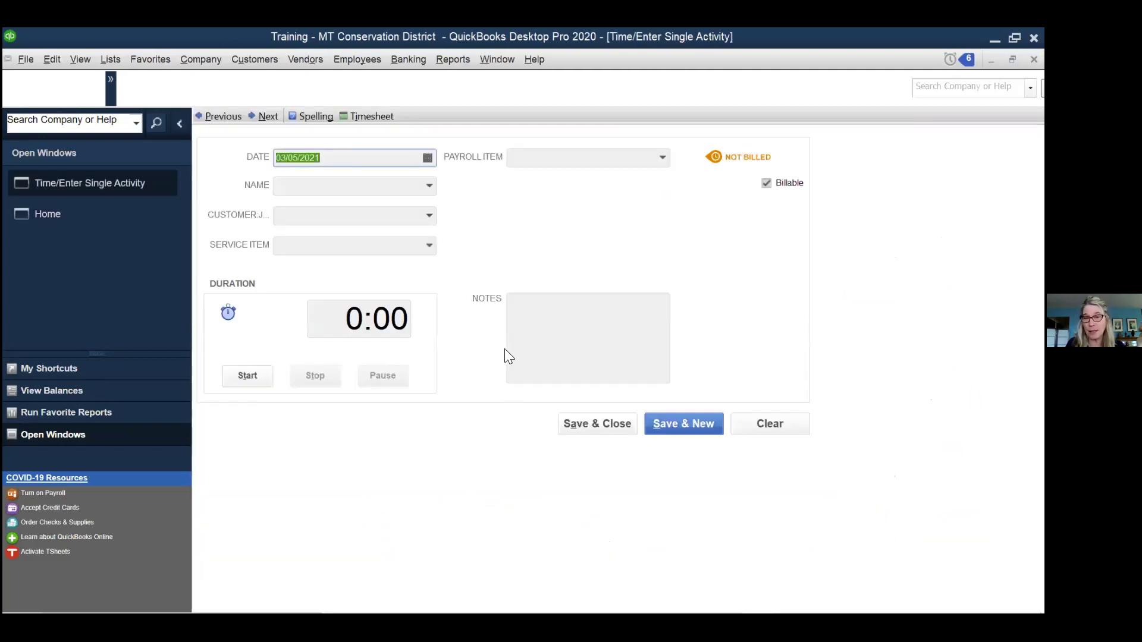
{"action": "left_click", "coordinate": [507, 342]}
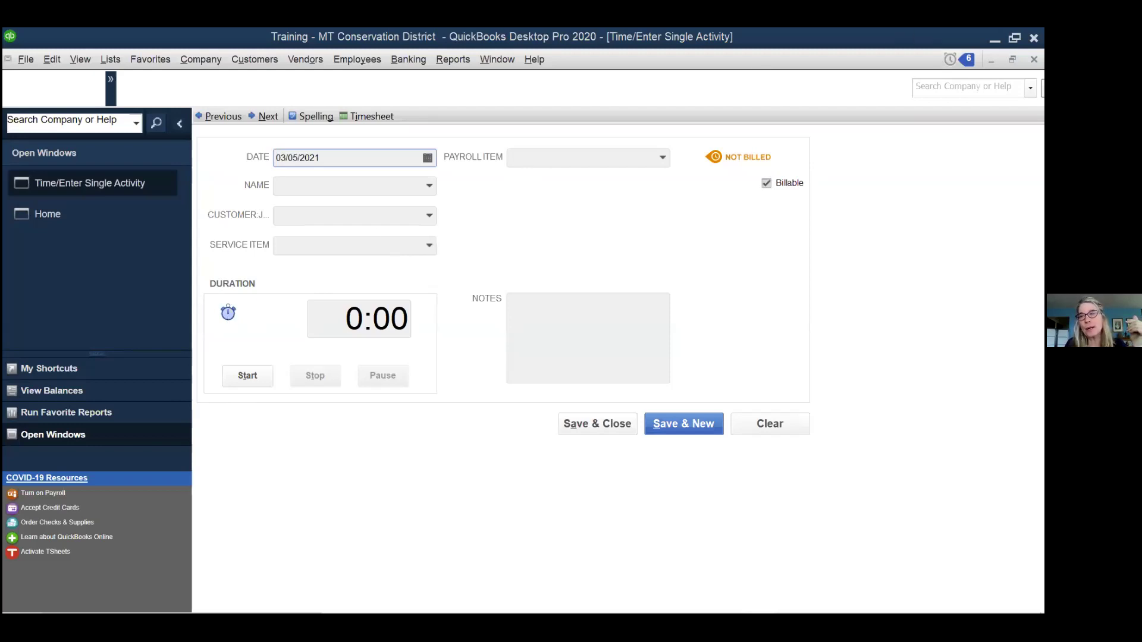
{"action": "key", "text": "Escape"}
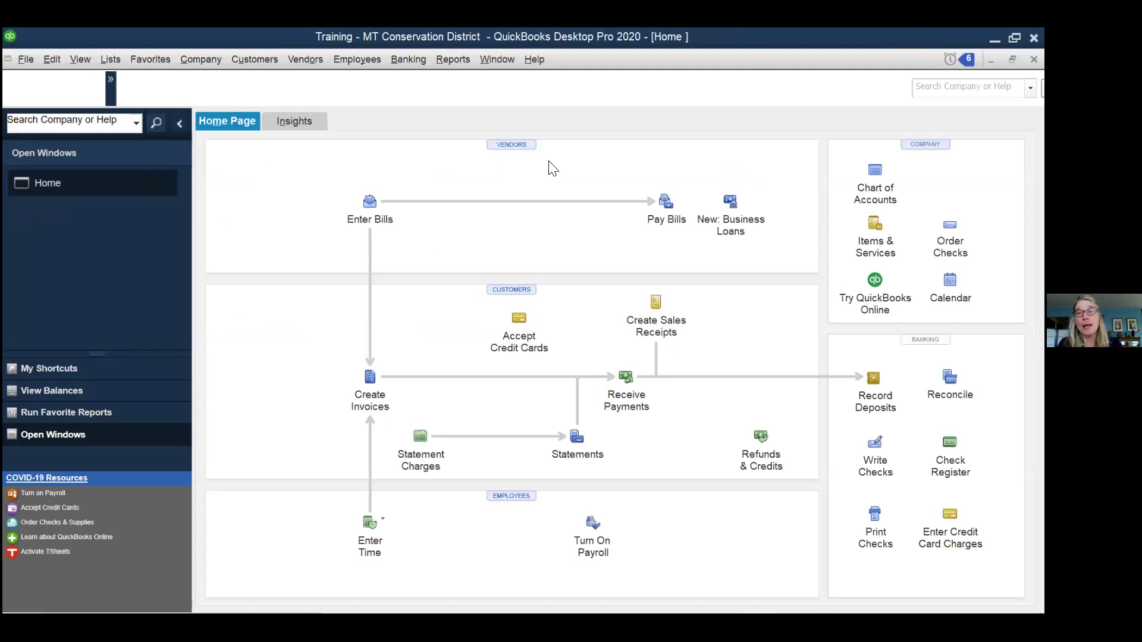
Step: Run the Time by Job Detail report from the Jobs, Time & Mileage reports
{"action": "left_click", "coordinate": [452, 57]}
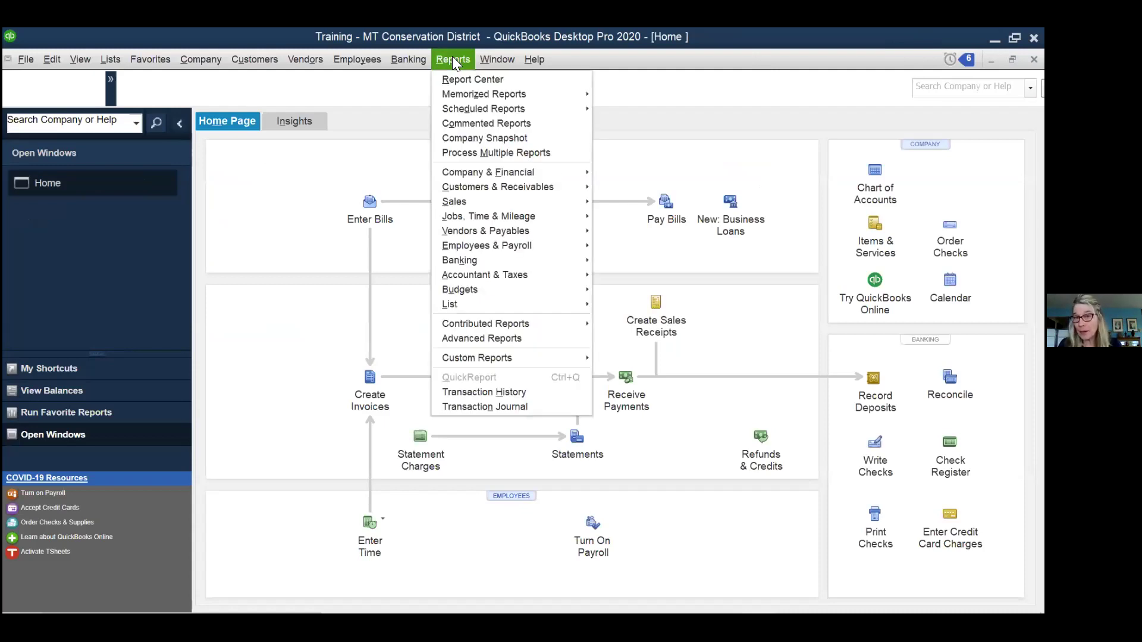
{"action": "mouse_move", "coordinate": [500, 218]}
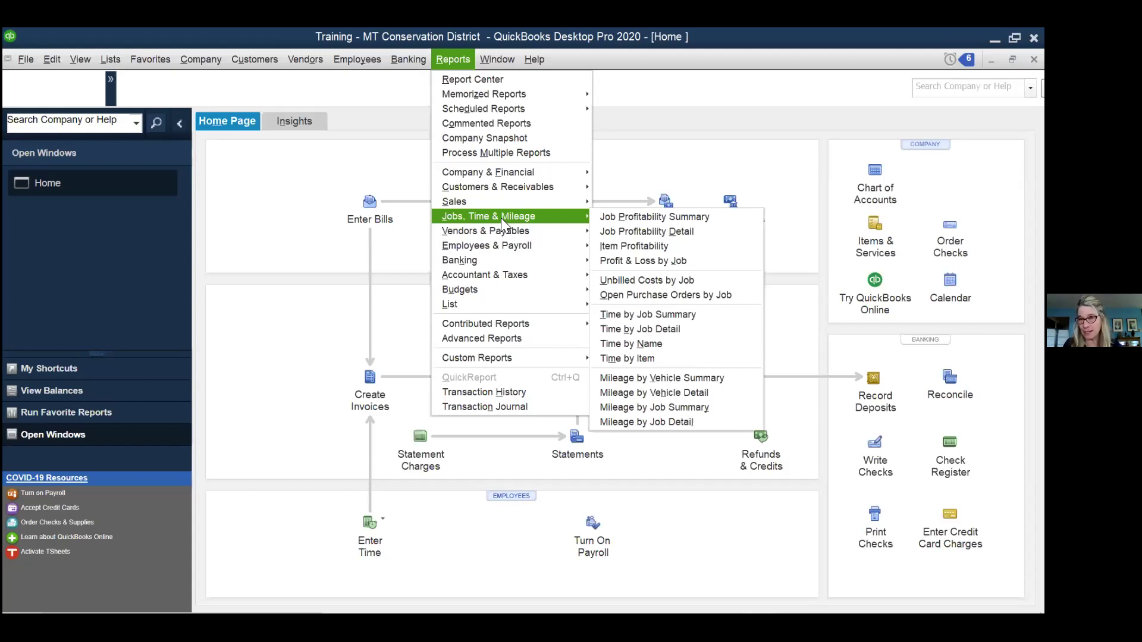
{"action": "left_click", "coordinate": [656, 330]}
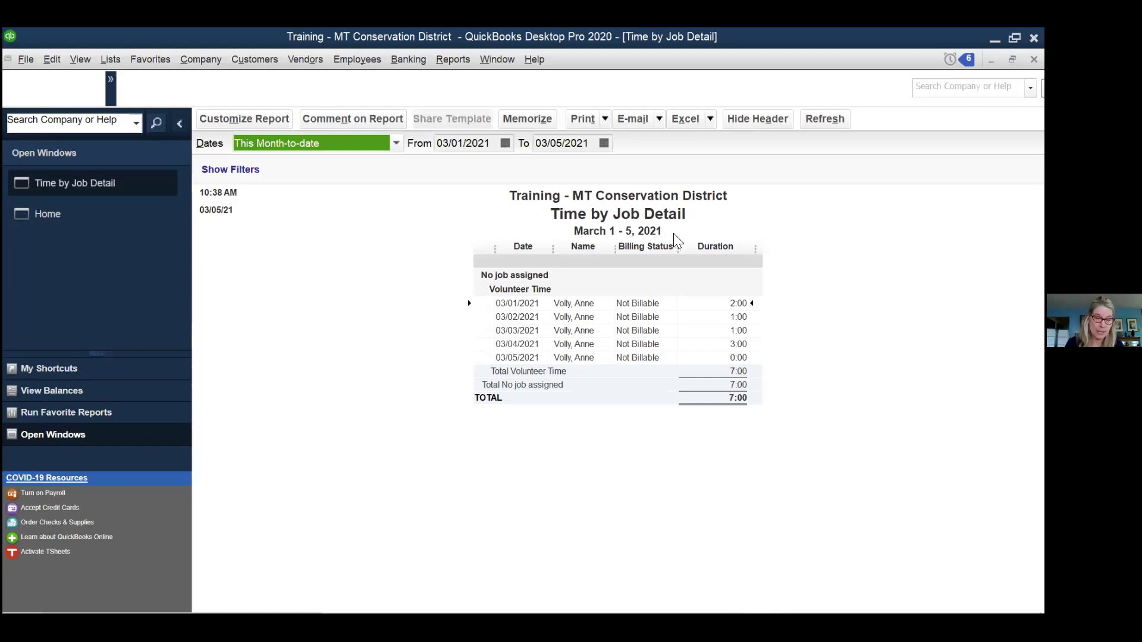
Step: Customize the Time by Job Detail report by removing the Billing Status column and adding the Class column
{"action": "left_click", "coordinate": [262, 121]}
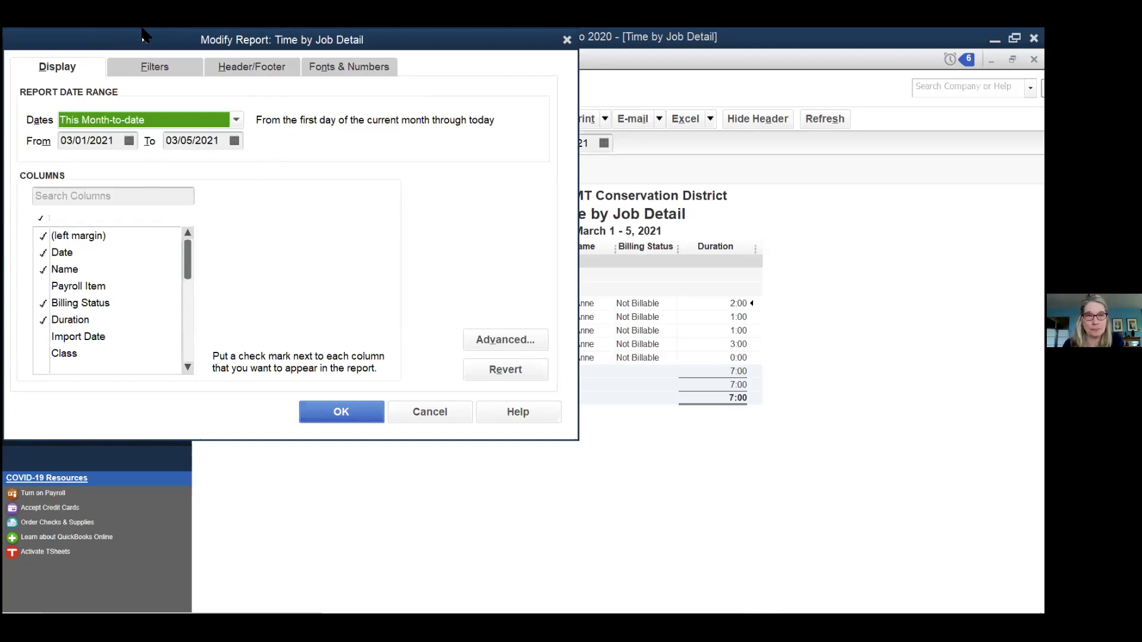
{"action": "left_click", "coordinate": [43, 304]}
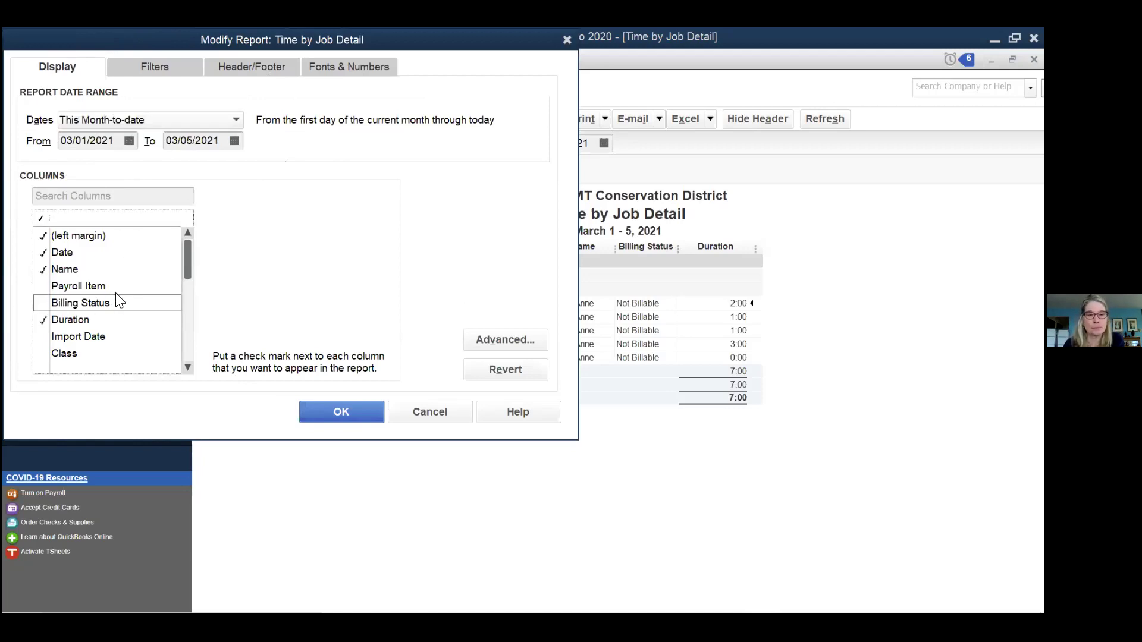
{"action": "scroll", "coordinate": [119, 301], "scroll_direction": "down", "scroll_amount": 1}
{"action": "left_click", "coordinate": [42, 320]}
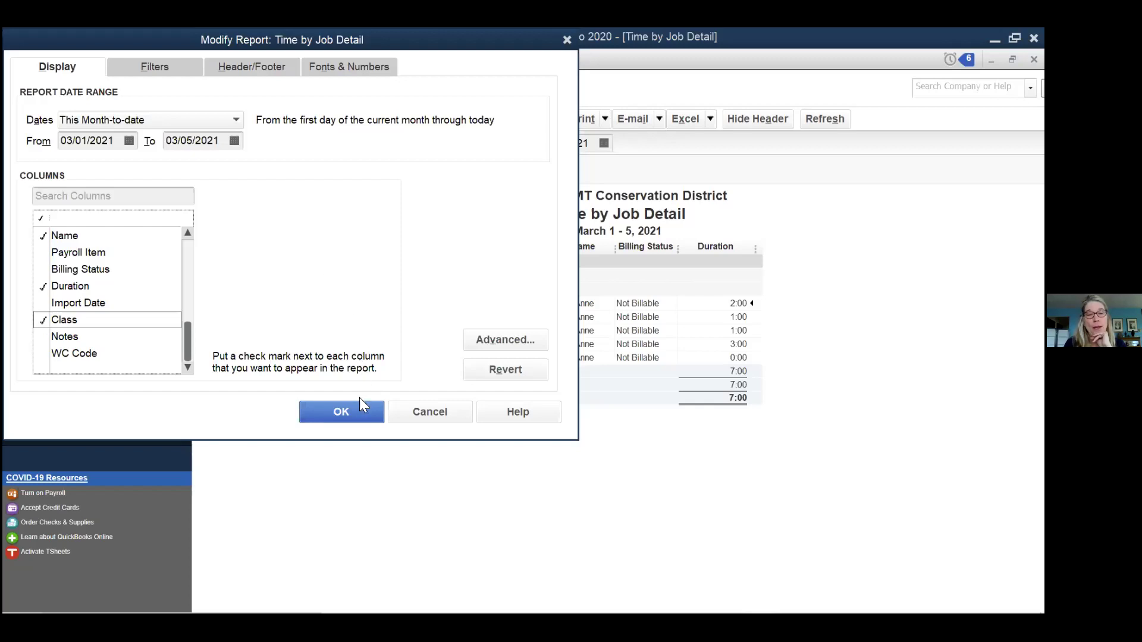
{"action": "left_click", "coordinate": [350, 410]}
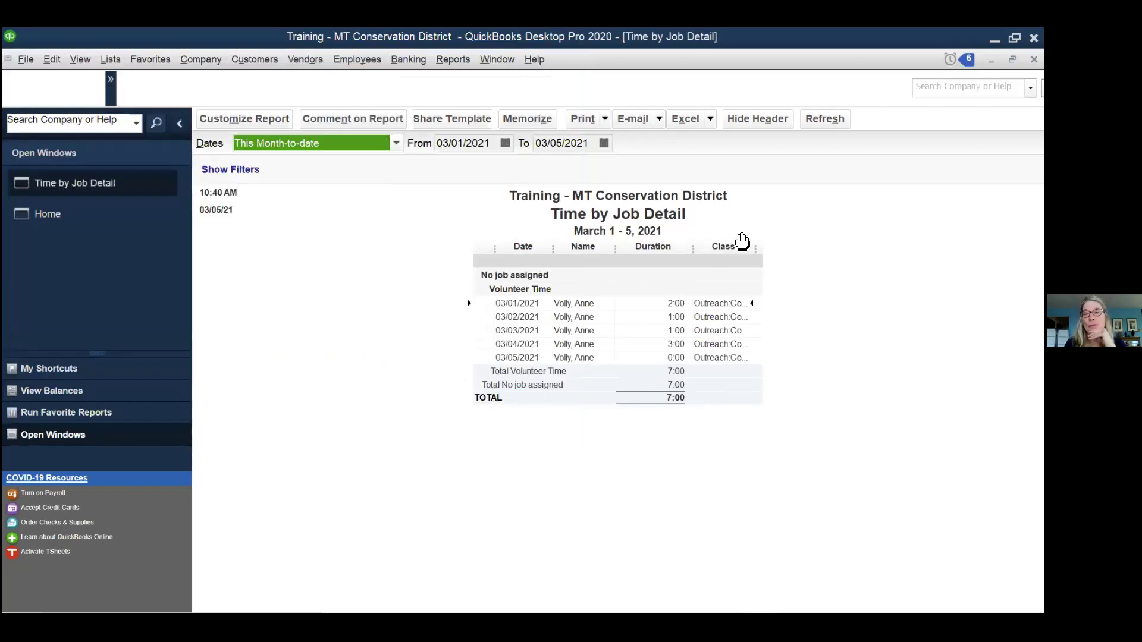
Step: Widen the Class column of the Time by Job Detail report, and review the available report columns without changing the selection
{"action": "left_click_drag", "start_coordinate": [754, 246], "coordinate": [828, 249]}
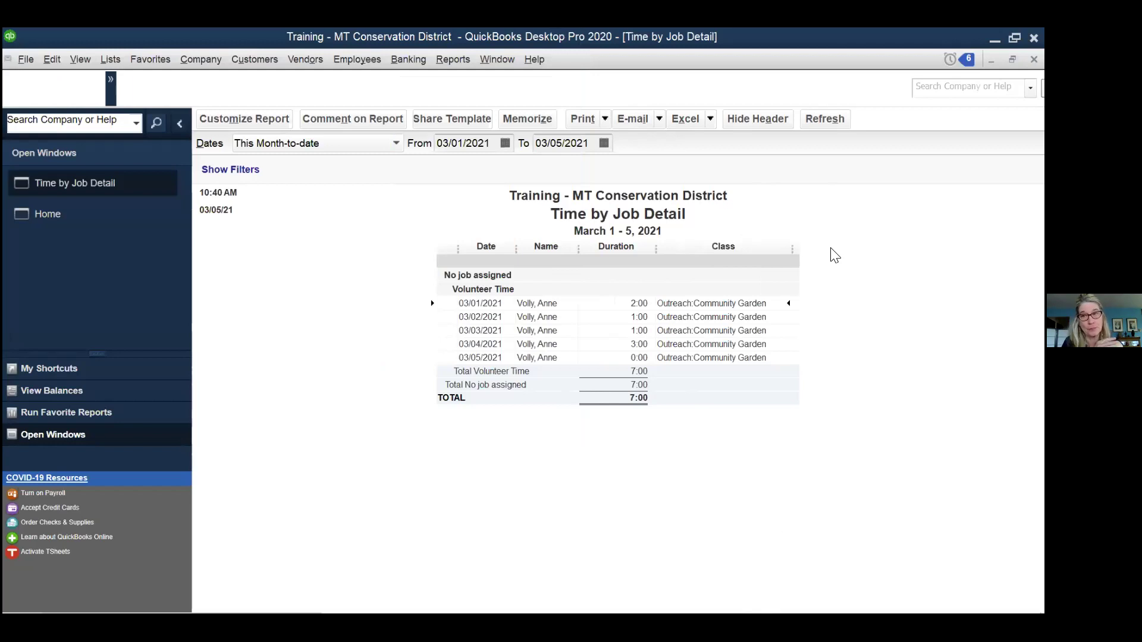
{"action": "left_click", "coordinate": [243, 121]}
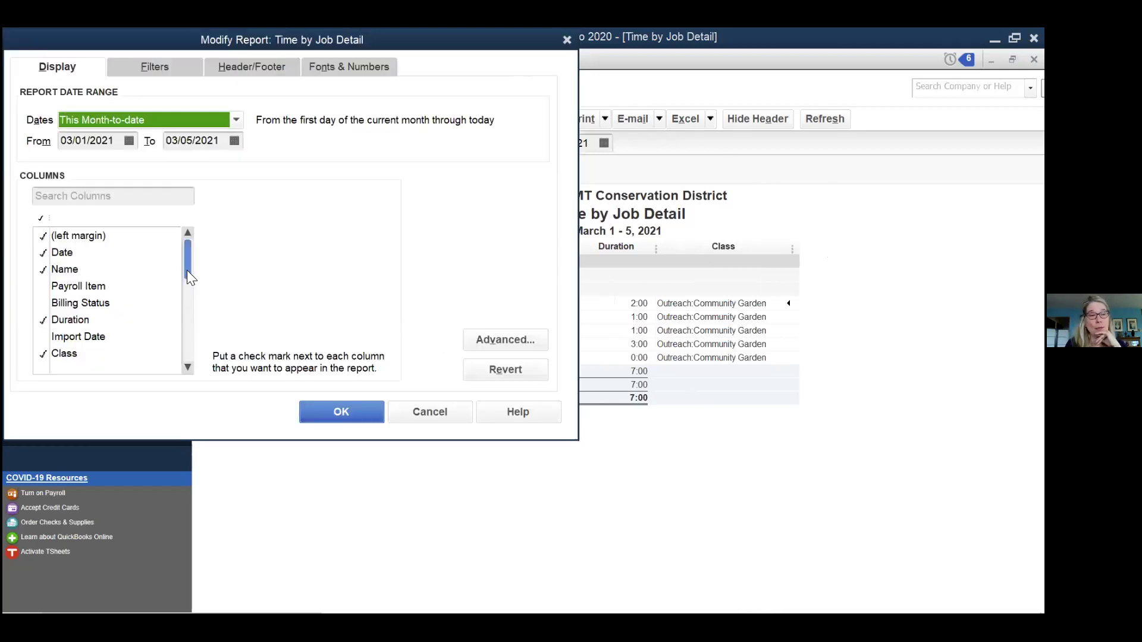
{"action": "left_click", "coordinate": [188, 369]}
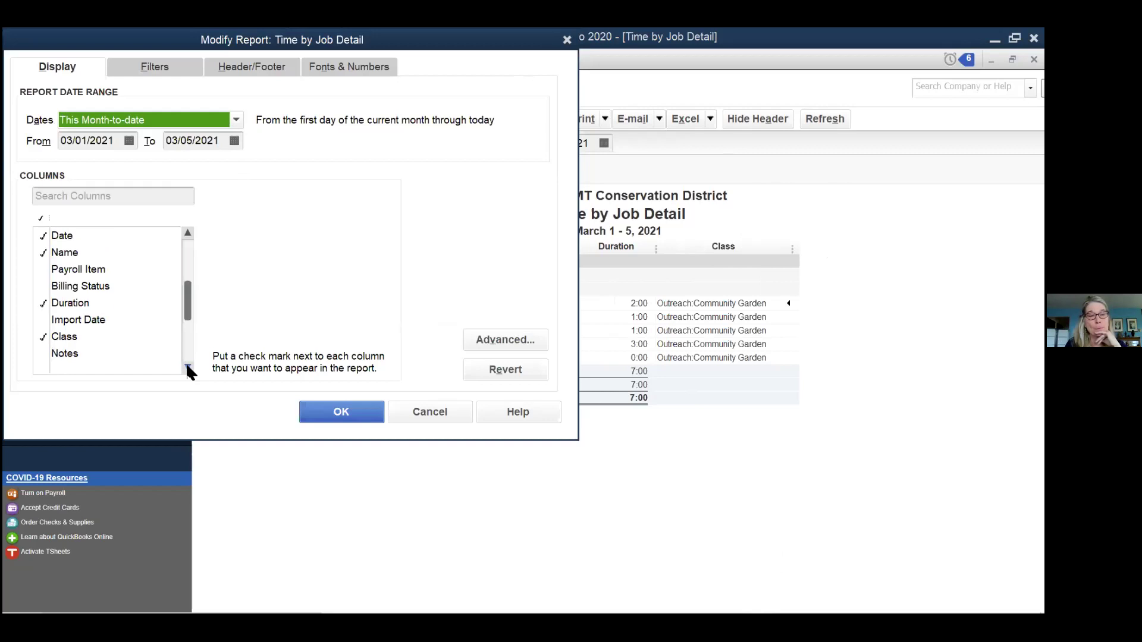
{"action": "left_click", "coordinate": [188, 369]}
{"action": "mouse_move", "coordinate": [187, 339]}
{"action": "left_mouse_down"}
{"action": "mouse_move", "coordinate": [186, 252]}
{"action": "mouse_move", "coordinate": [178, 324]}
{"action": "left_mouse_up"}
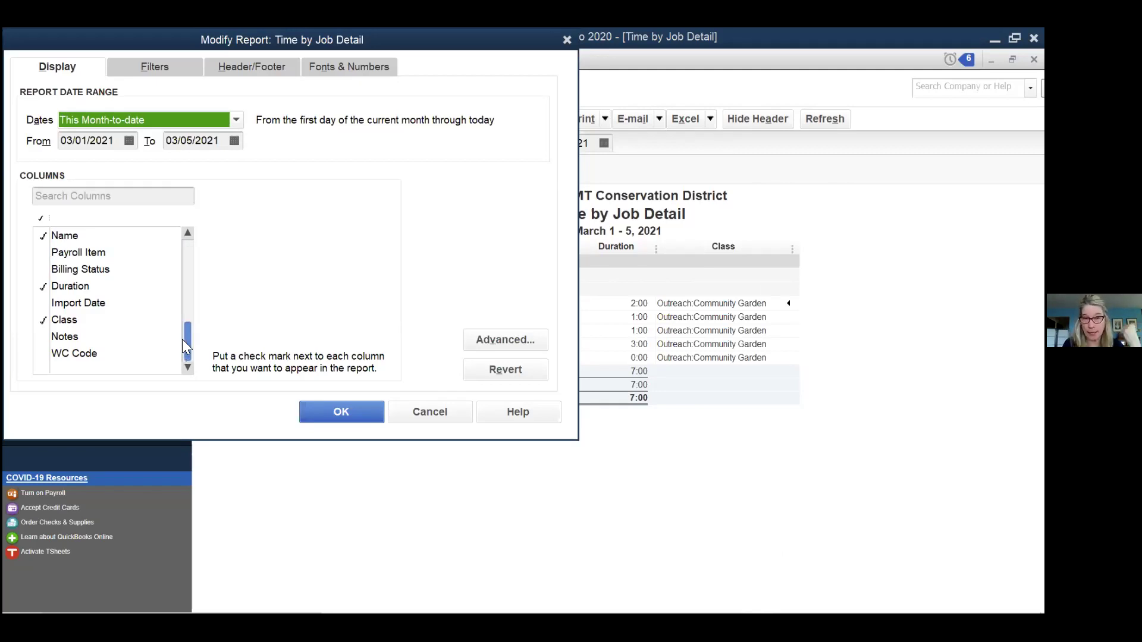
{"action": "left_click_drag", "start_coordinate": [182, 338], "coordinate": [180, 382]}
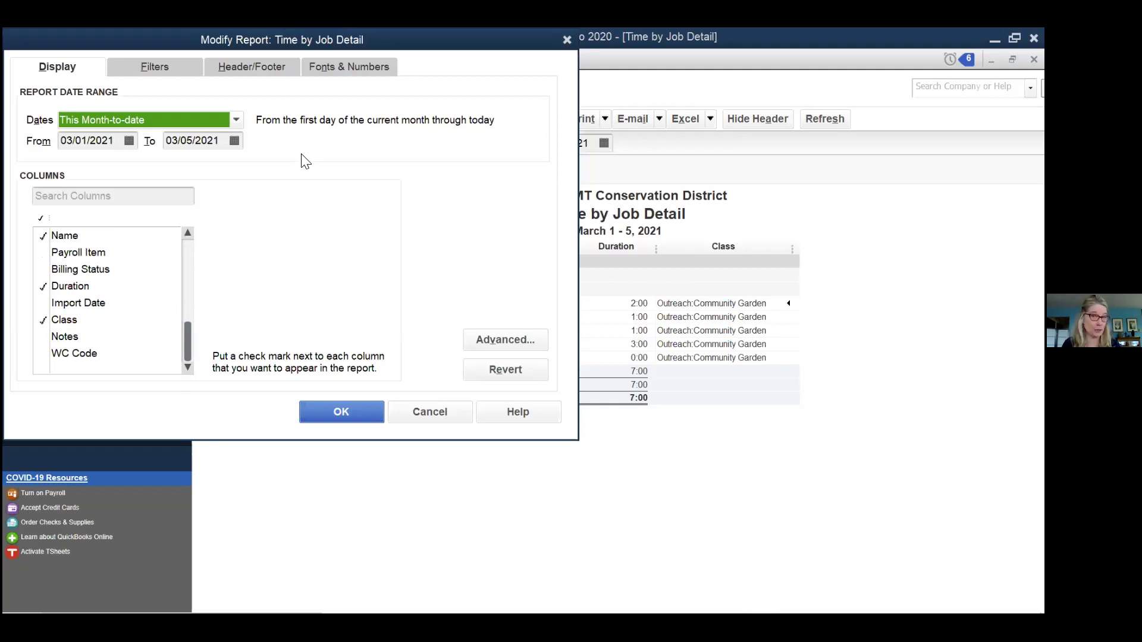
{"action": "left_click", "coordinate": [429, 411]}
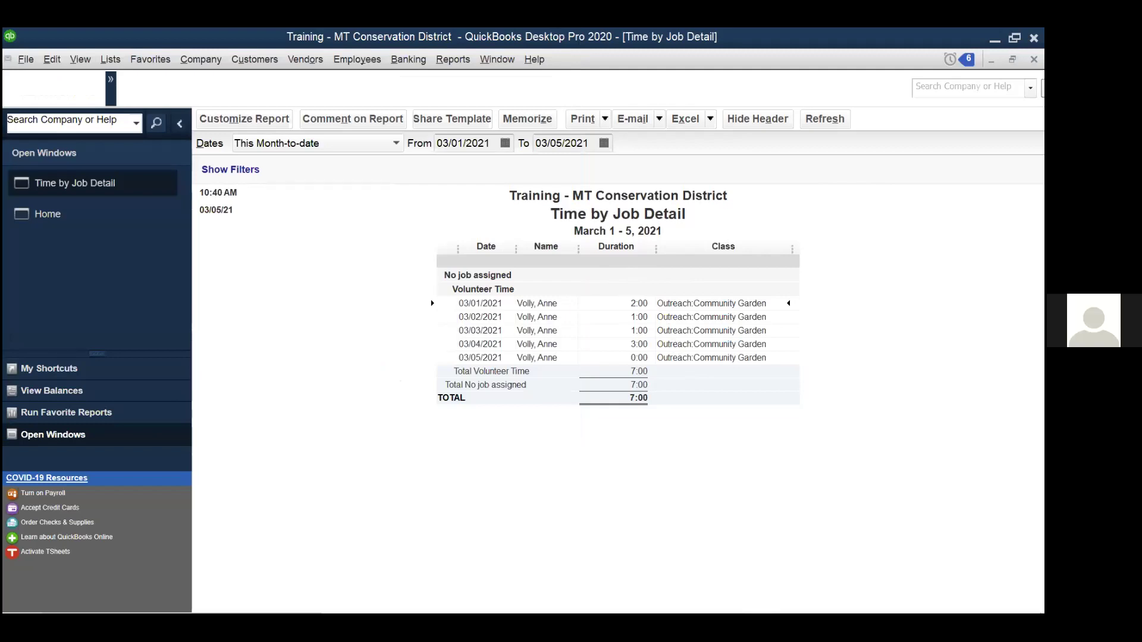
Step: Close the Time by Job Detail report without memorizing it, and run the Time by Name report from the Jobs, Time & Mileage reports
{"action": "key", "text": "Escape"}
{"action": "left_click", "coordinate": [609, 331]}
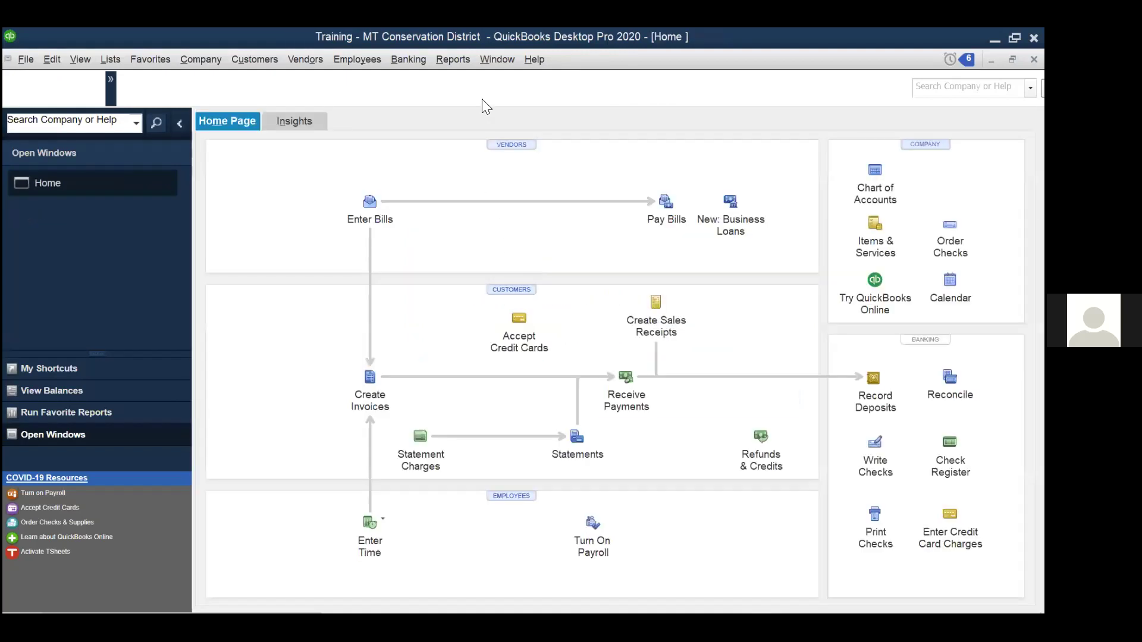
{"action": "left_click", "coordinate": [448, 62]}
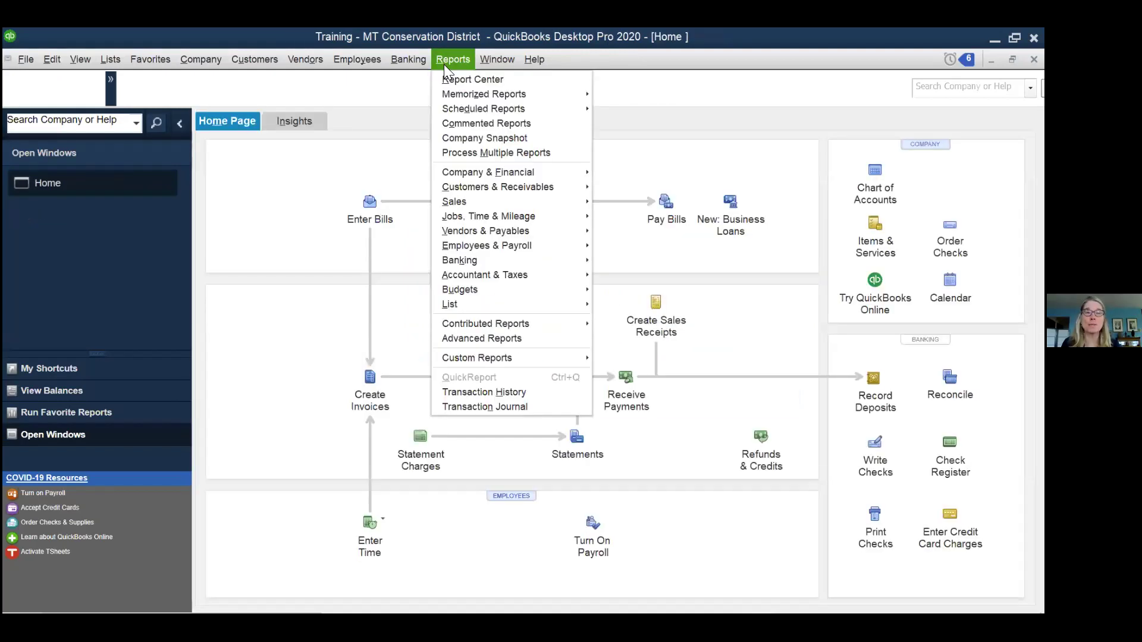
{"action": "mouse_move", "coordinate": [512, 218]}
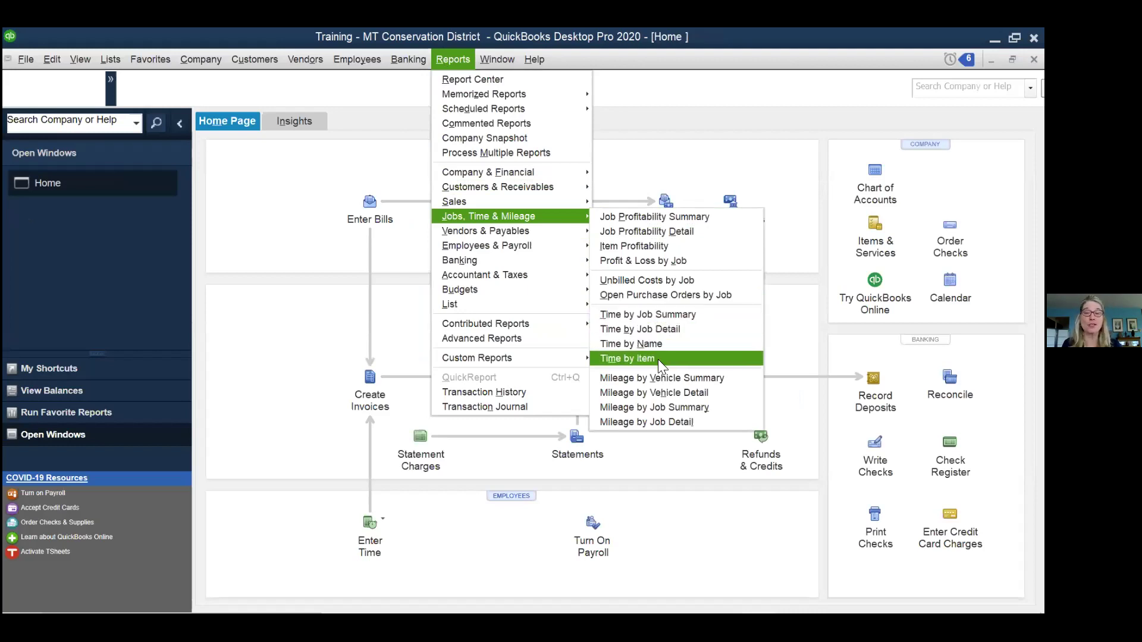
{"action": "left_click", "coordinate": [664, 344]}
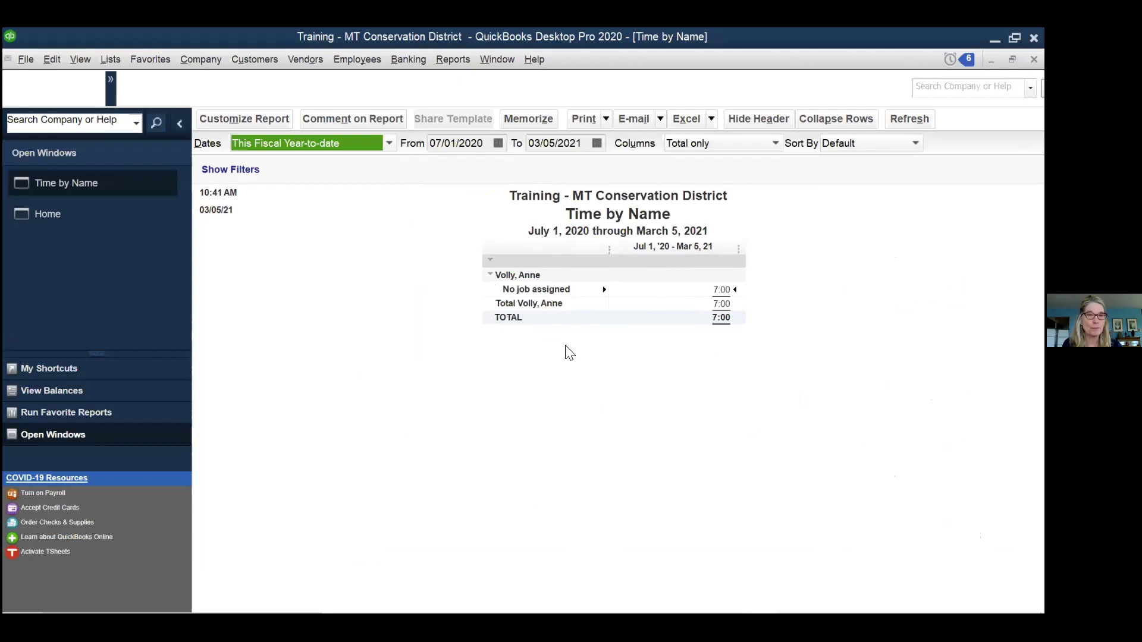
Step: Customize the Time by Name report to display time grouped by Time by Name by Item
{"action": "left_click", "coordinate": [235, 116]}
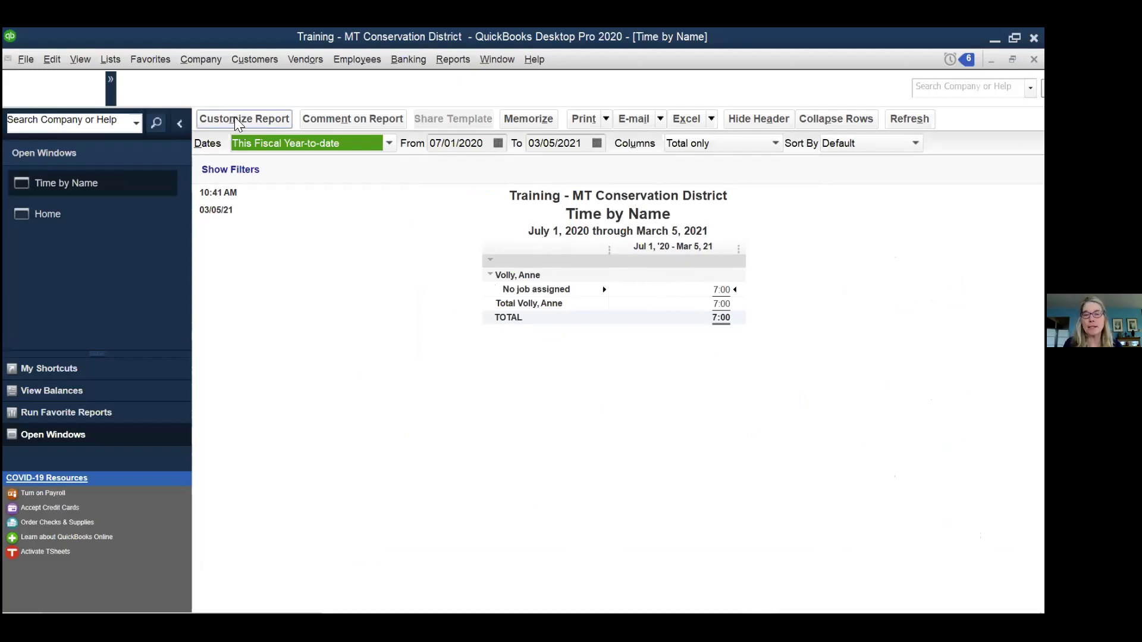
{"action": "left_click_drag", "start_coordinate": [424, 35], "coordinate": [625, 74]}
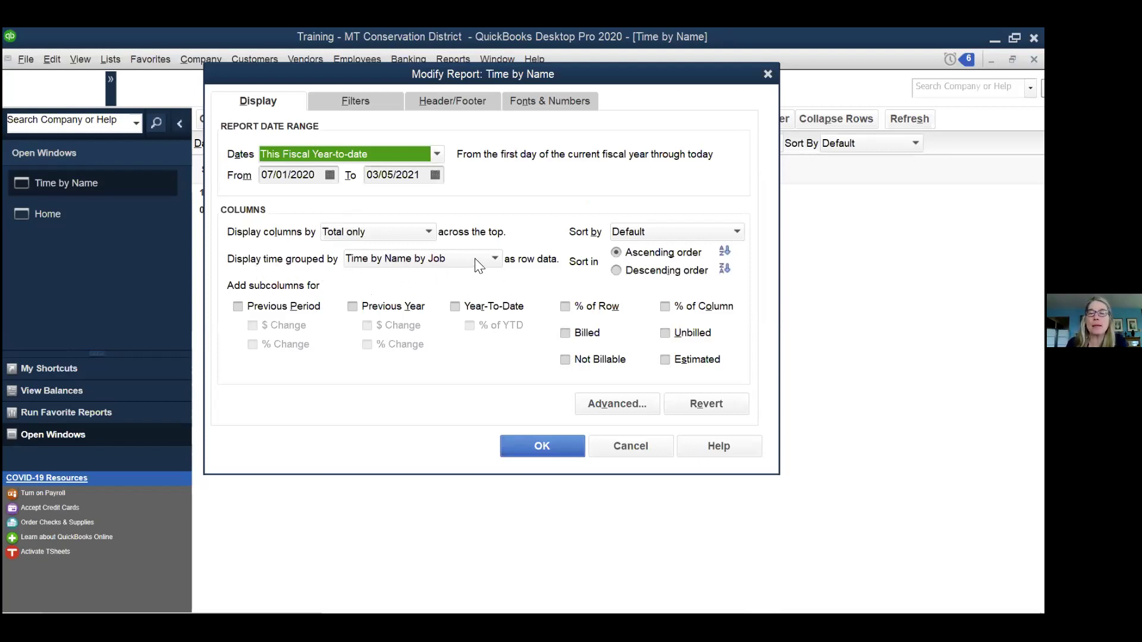
{"action": "left_click", "coordinate": [495, 258]}
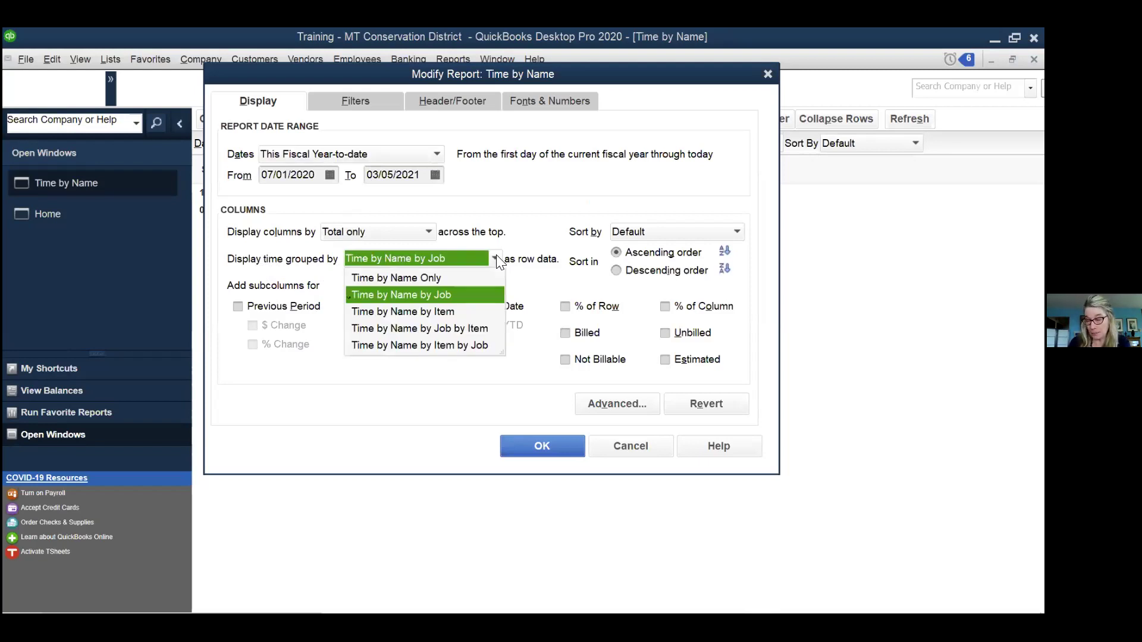
{"action": "left_click", "coordinate": [410, 312]}
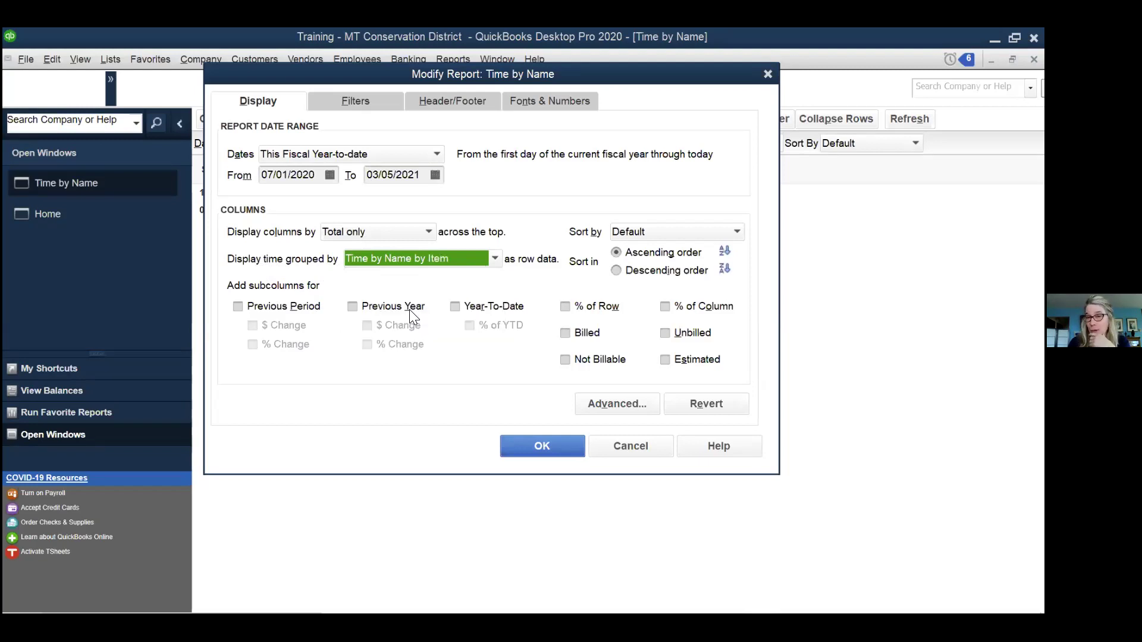
{"action": "left_click", "coordinate": [546, 444]}
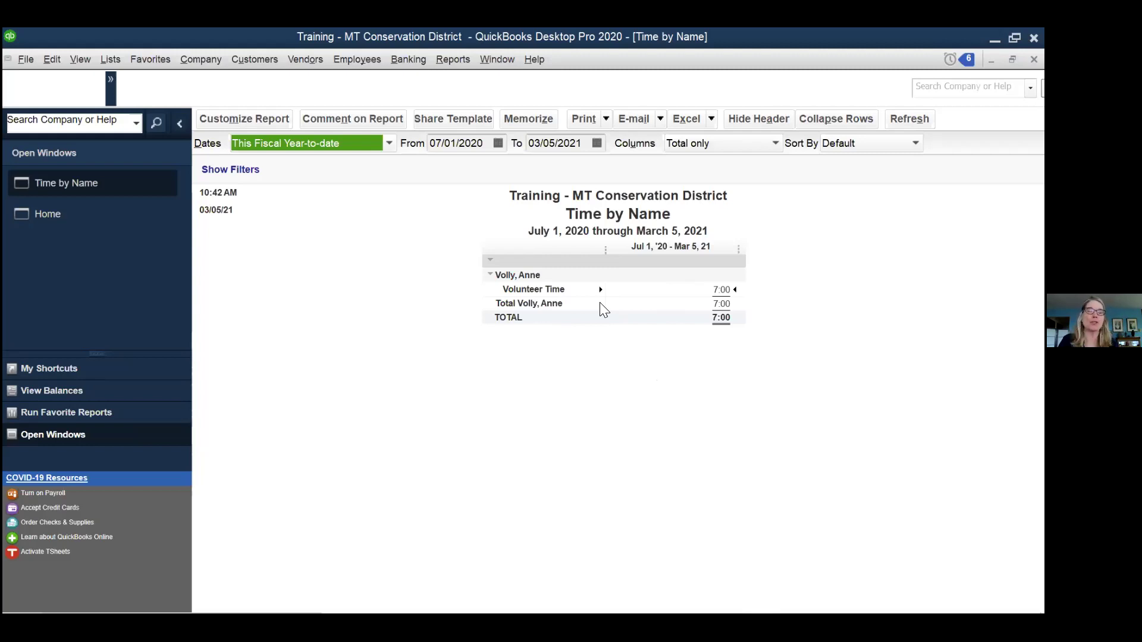
Step: Filter the Time by Name report to the Outreach:Community Garden class
{"action": "left_click", "coordinate": [238, 120]}
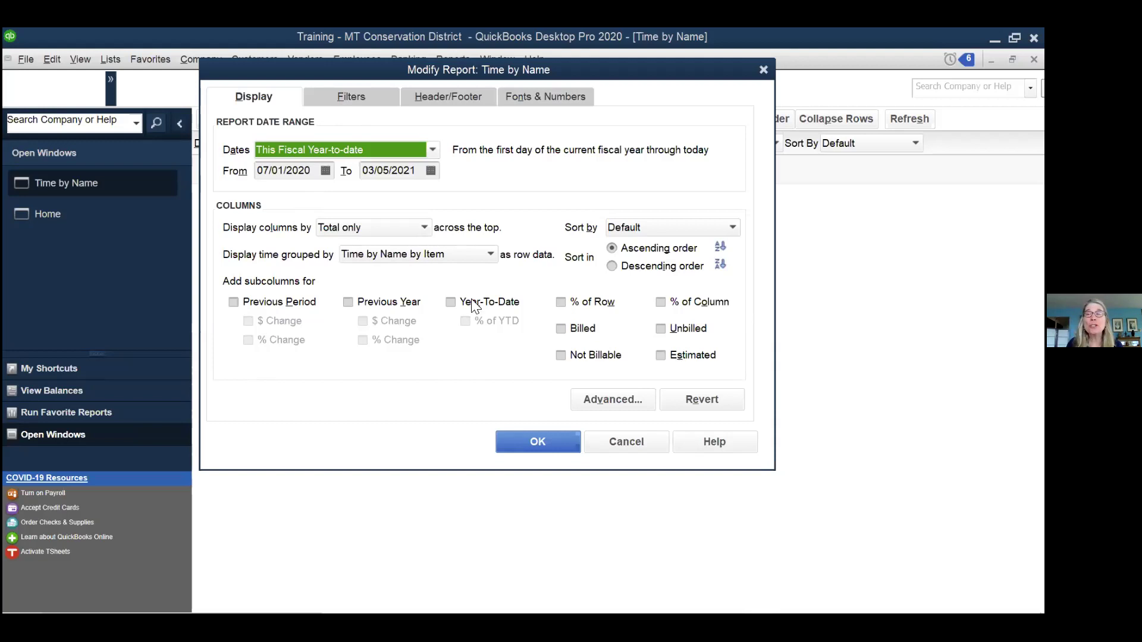
{"action": "left_click", "coordinate": [352, 96]}
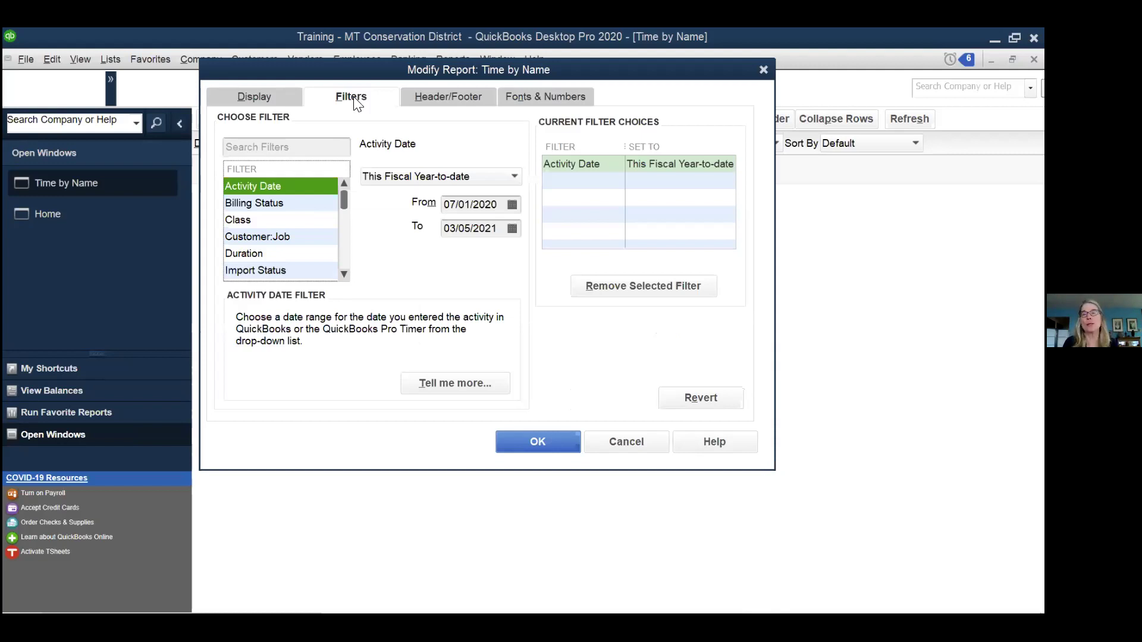
{"action": "left_click", "coordinate": [287, 223]}
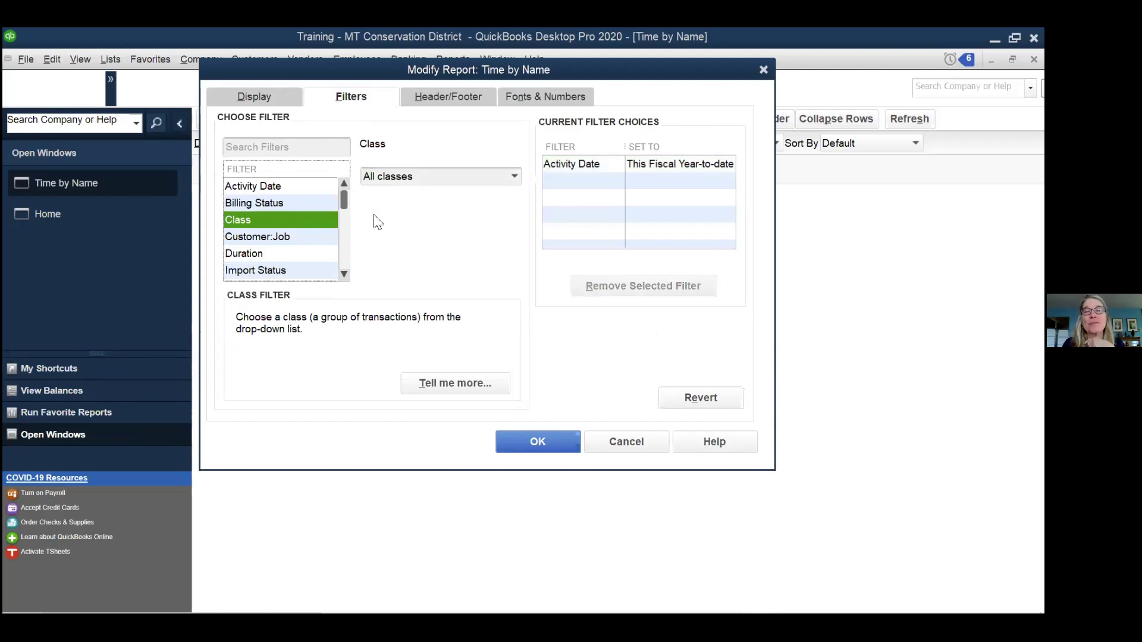
{"action": "left_click", "coordinate": [515, 177]}
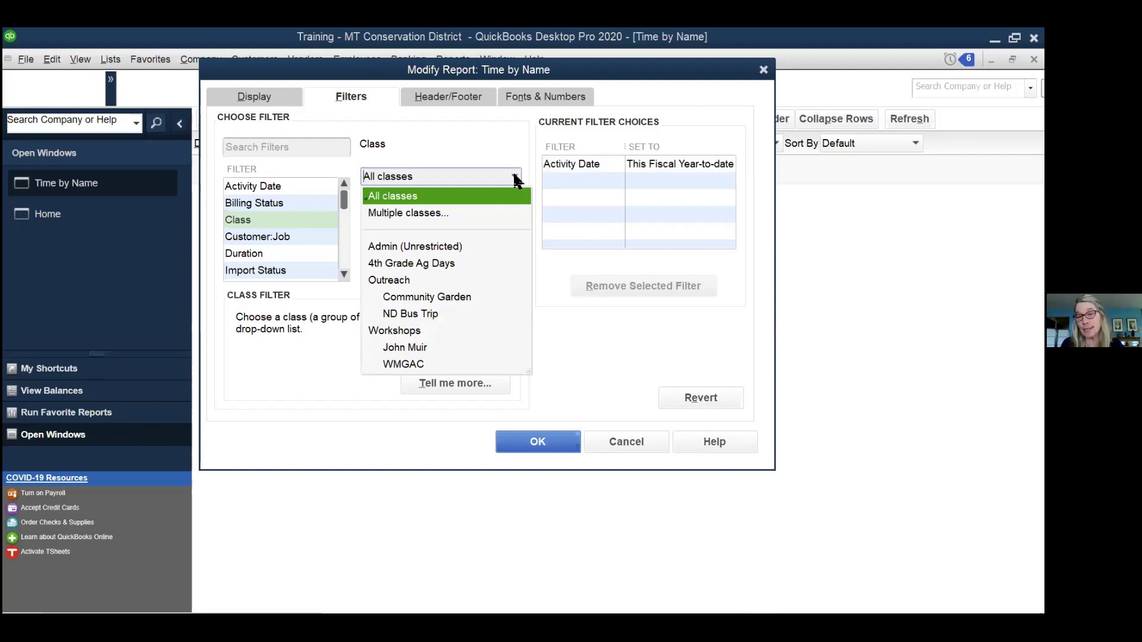
{"action": "left_click", "coordinate": [445, 297]}
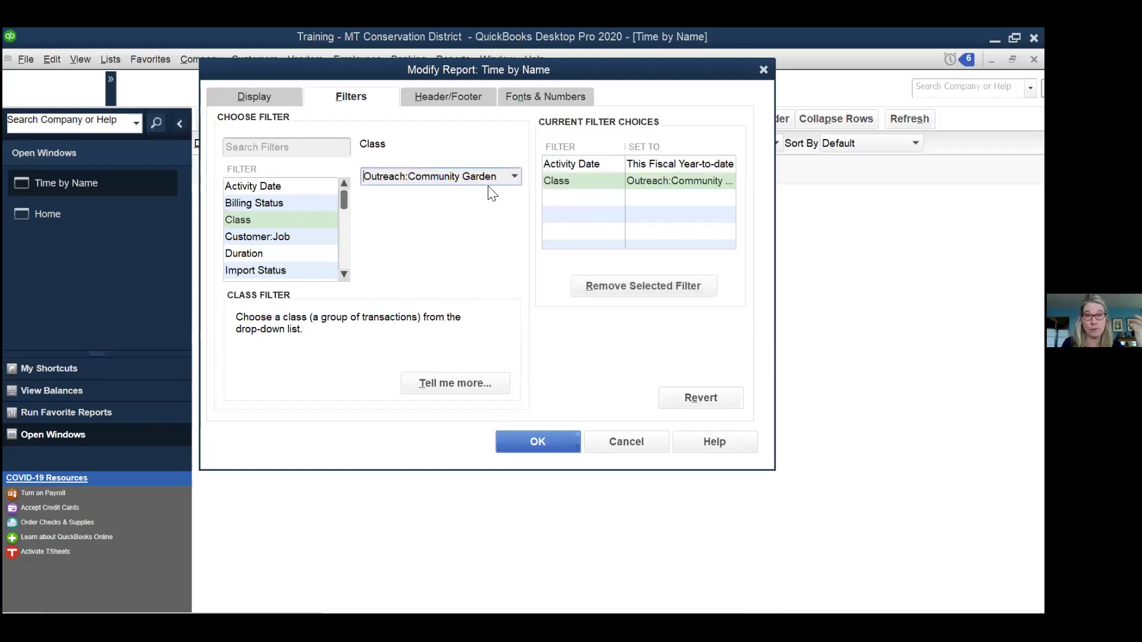
{"action": "left_click", "coordinate": [544, 439]}
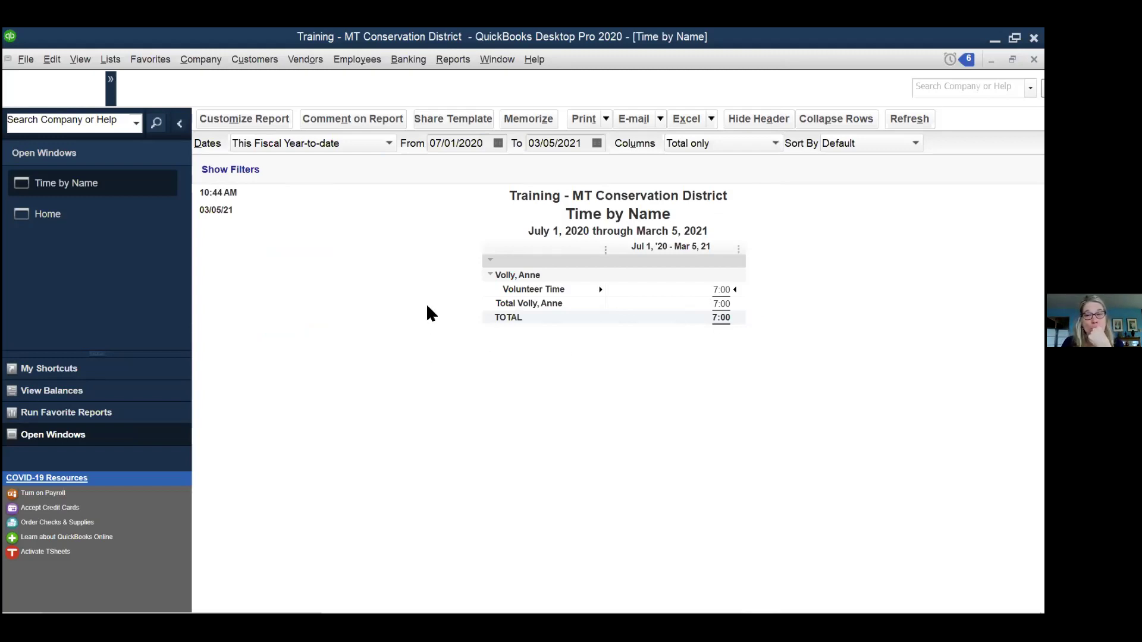
Step: Change the report title in the header settings to "Vol Time for Comm Garden Program"
{"action": "left_click", "coordinate": [259, 119]}
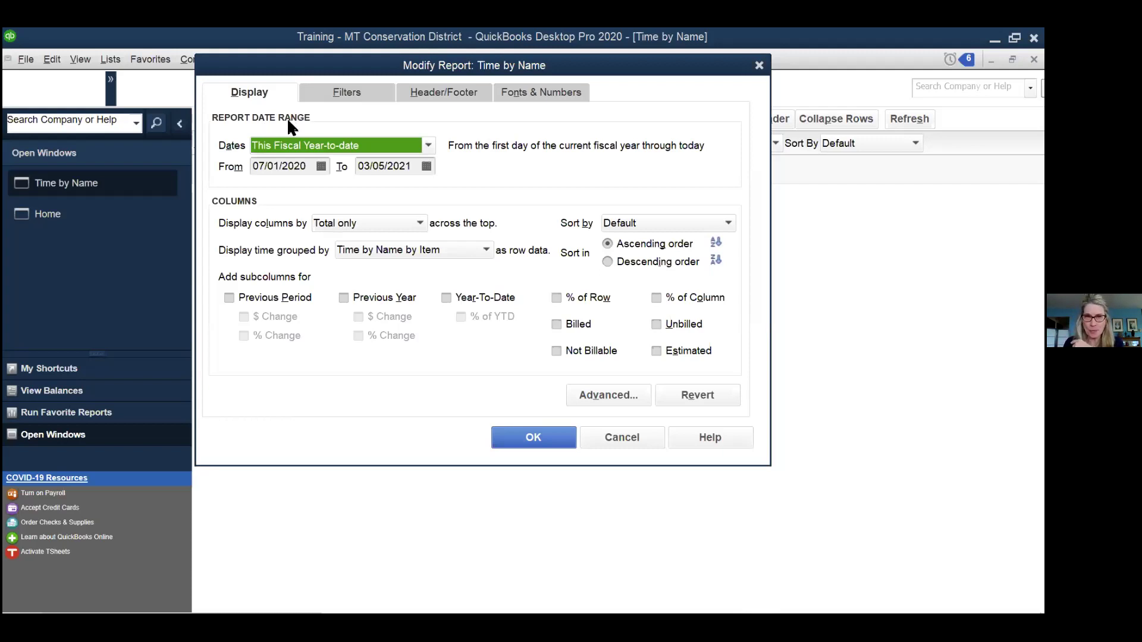
{"action": "left_click", "coordinate": [455, 93]}
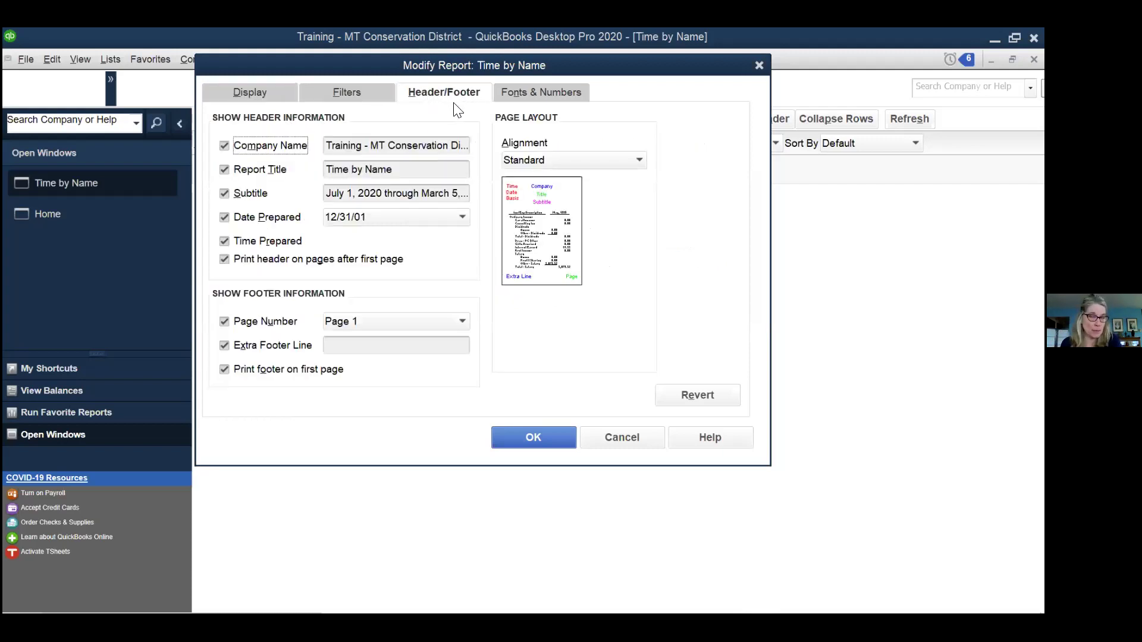
{"action": "left_click", "coordinate": [414, 172]}
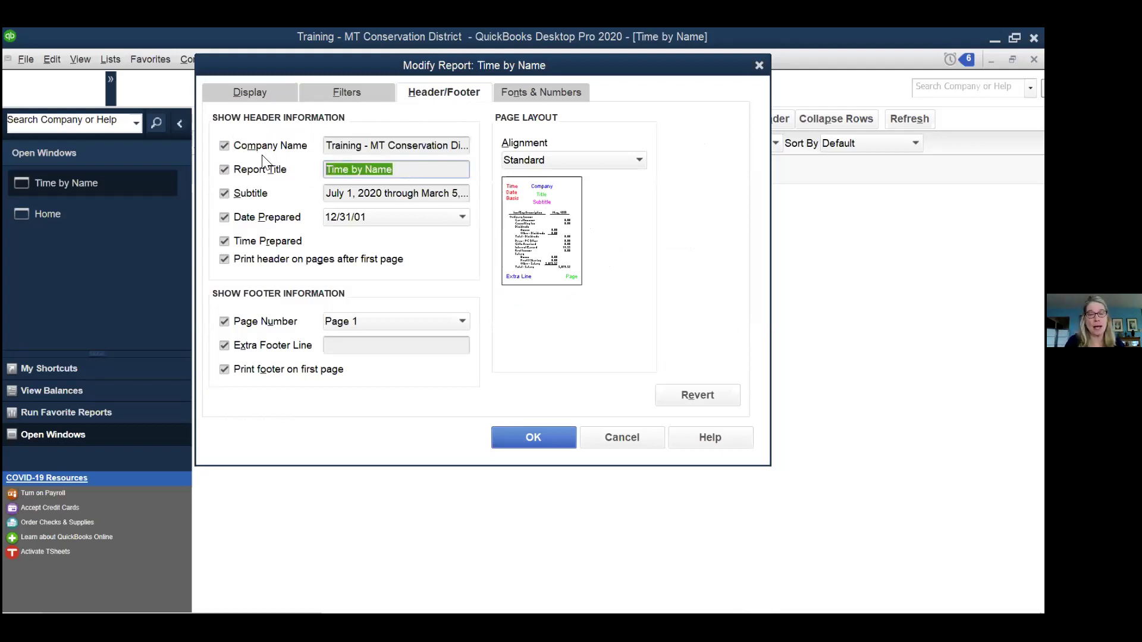
{"action": "key", "text": "BackSpace"}
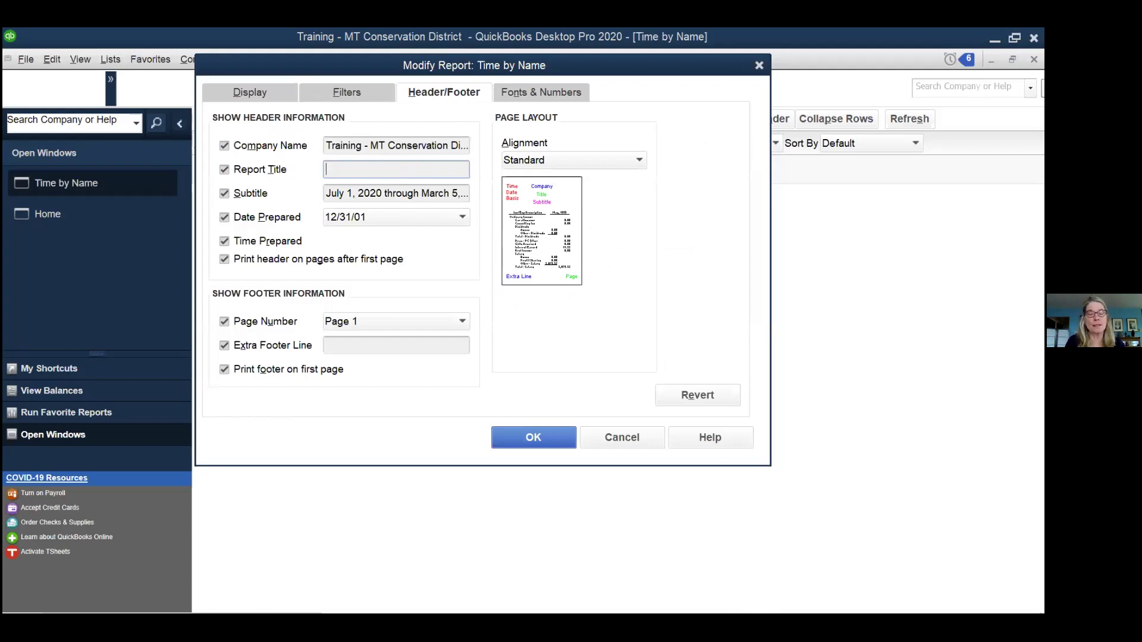
{"action": "type", "text": "Vol Ti"}
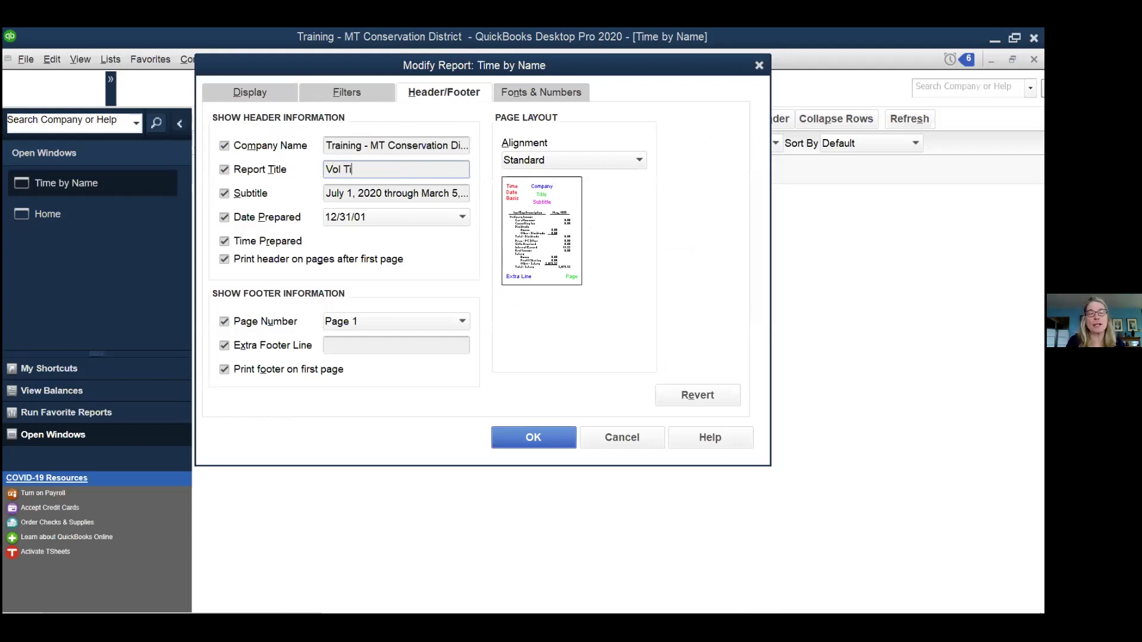
{"action": "type", "text": "me for"}
{"action": "type", "text": "omm Me"}
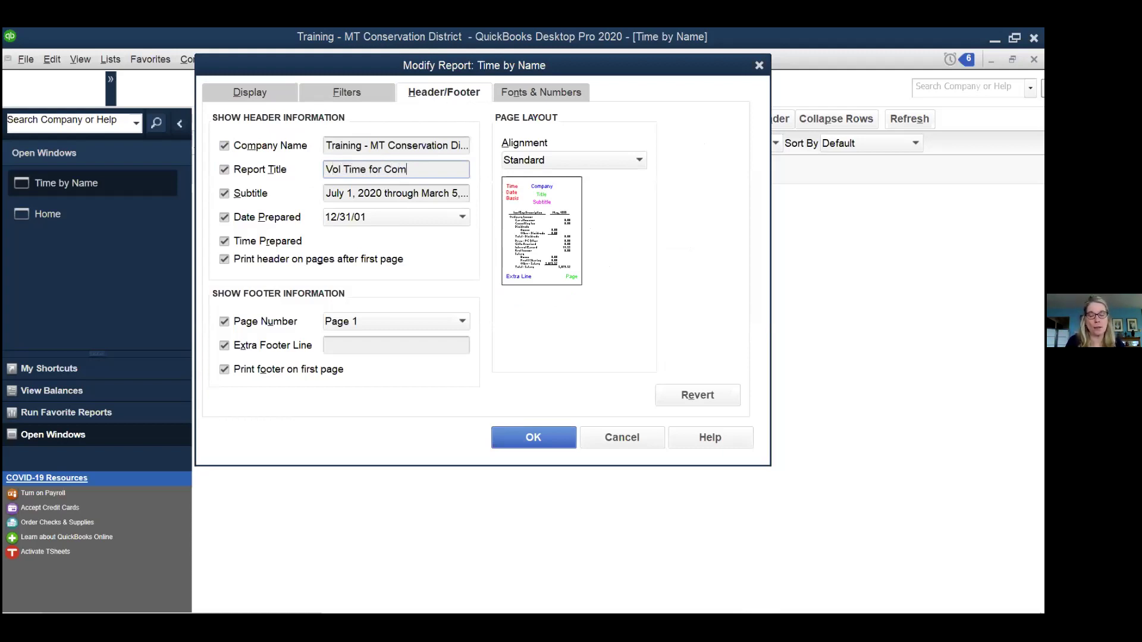
{"action": "key", "text": "BackSpace"}
{"action": "key", "text": "BackSpace"}
{"action": "type", "text": "G"}
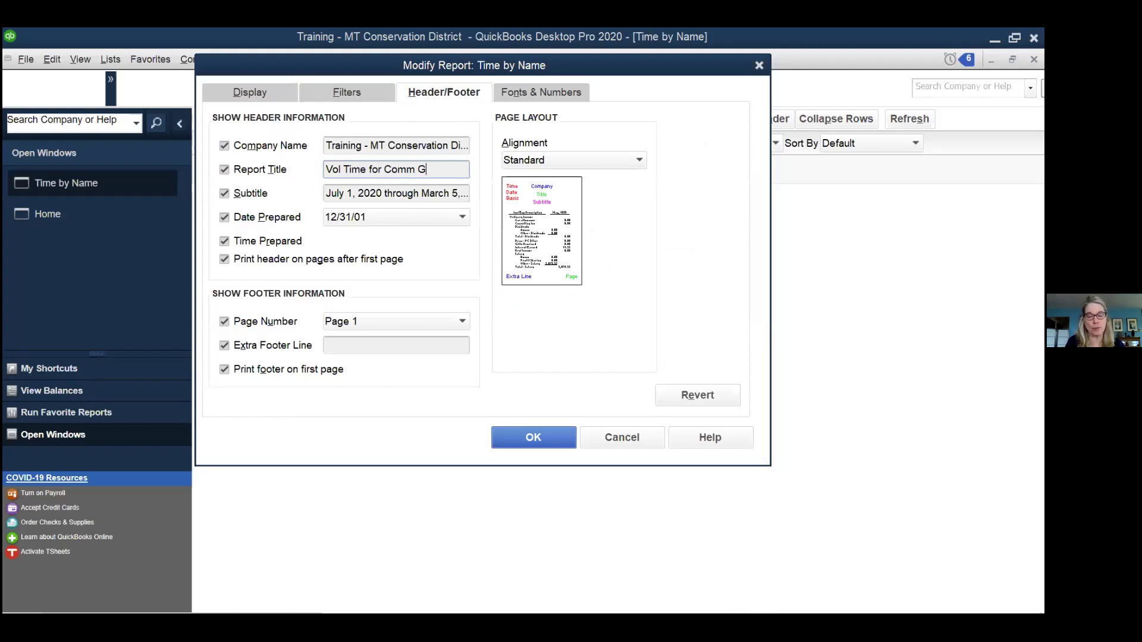
{"action": "type", "text": "arden Program"}
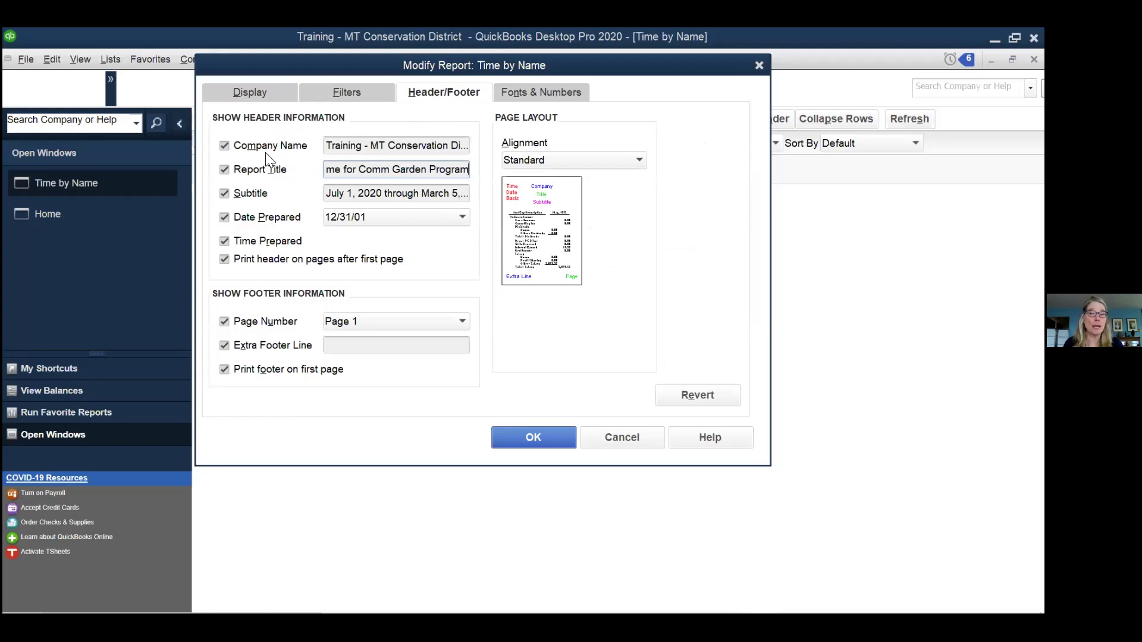
{"action": "left_click", "coordinate": [546, 437]}
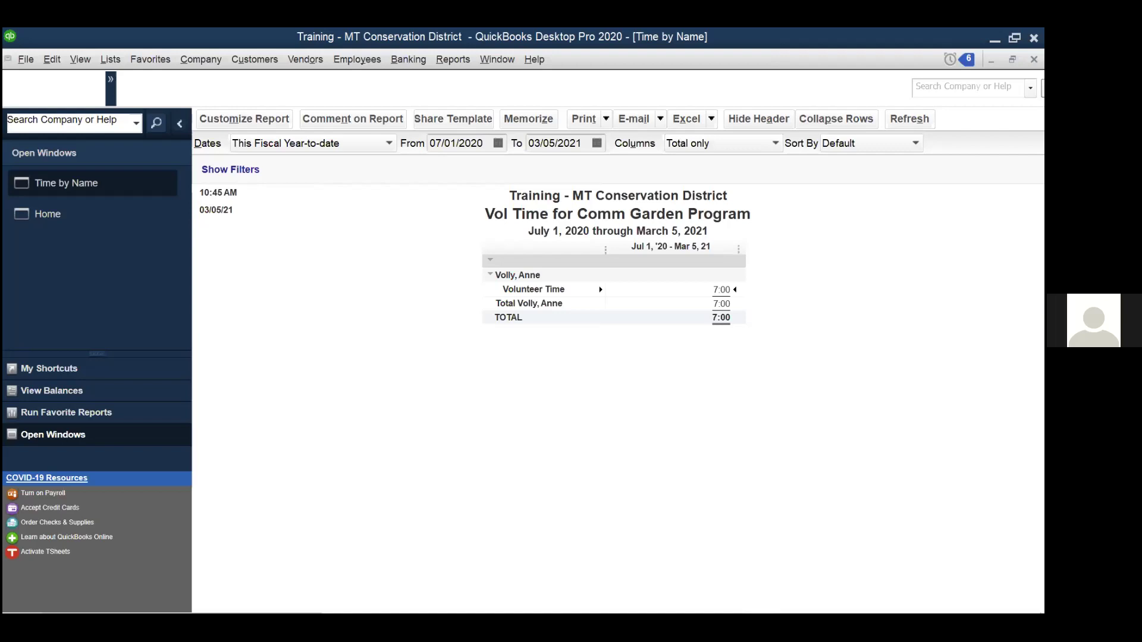
Step: Close the customized volunteer time report without memorizing it
{"action": "left_click", "coordinate": [1033, 59]}
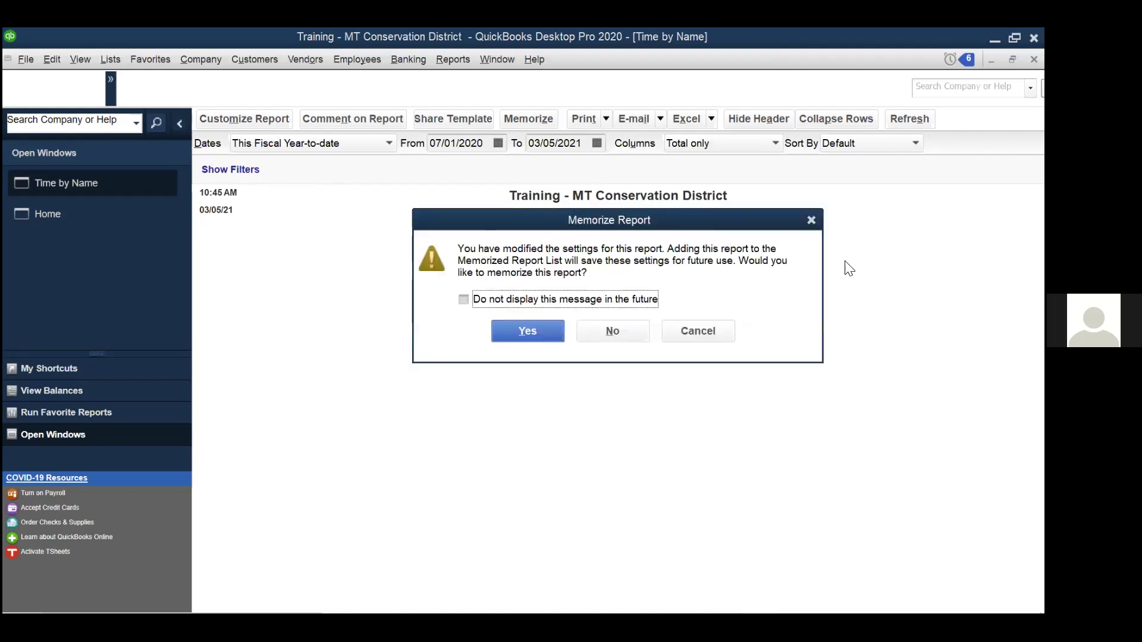
{"action": "left_click", "coordinate": [639, 335]}
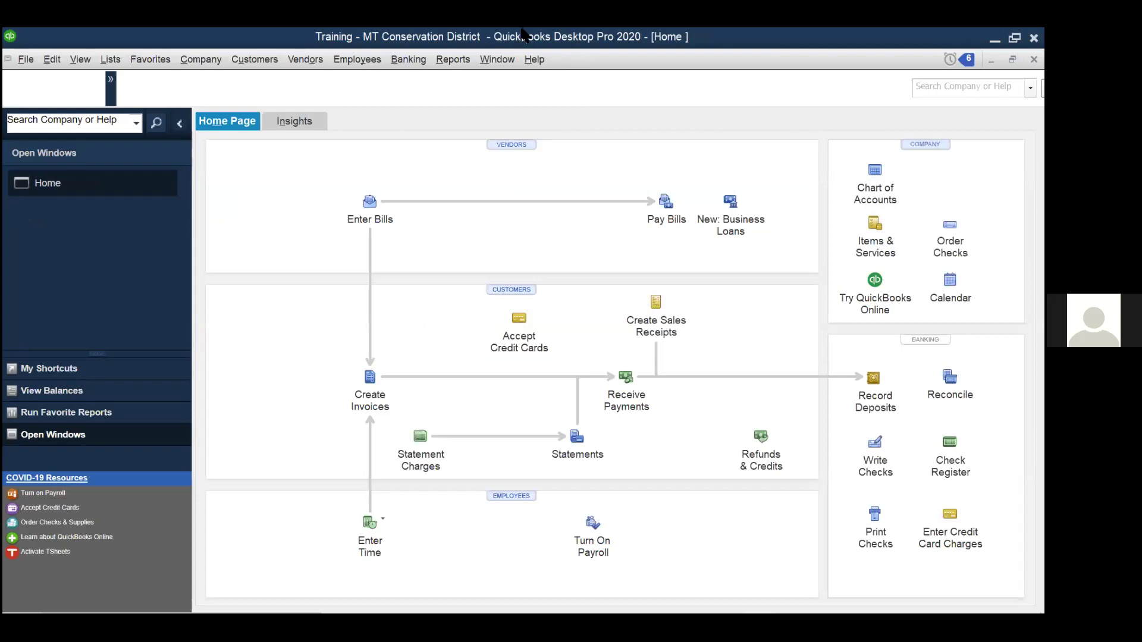
Step: Open the form for entering vehicle mileage
{"action": "left_click", "coordinate": [249, 60]}
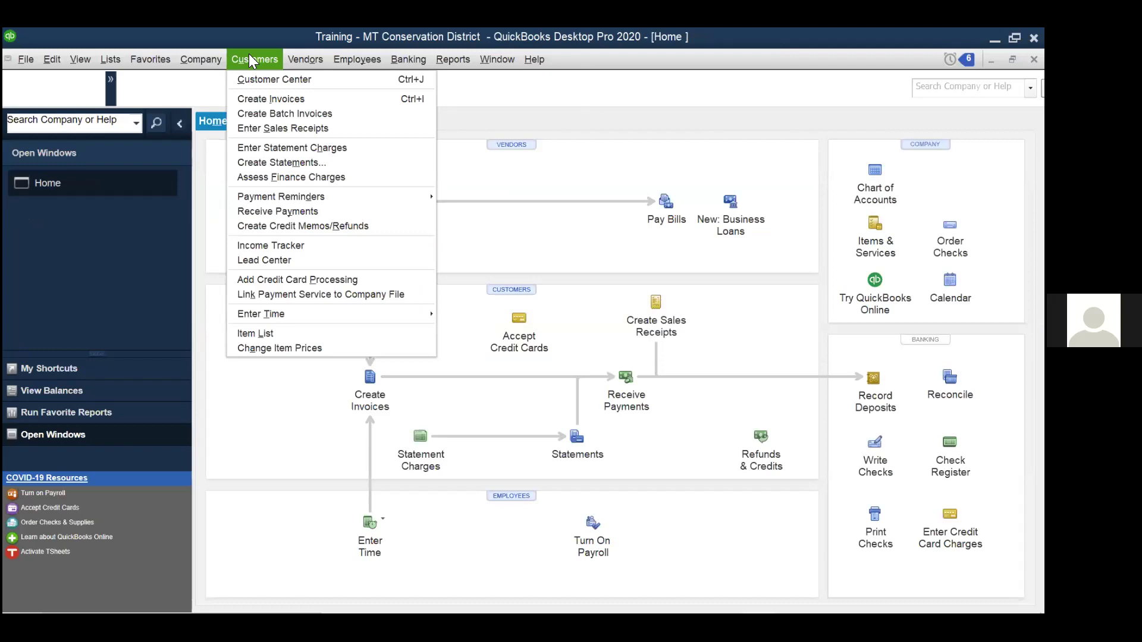
{"action": "left_click", "coordinate": [250, 56]}
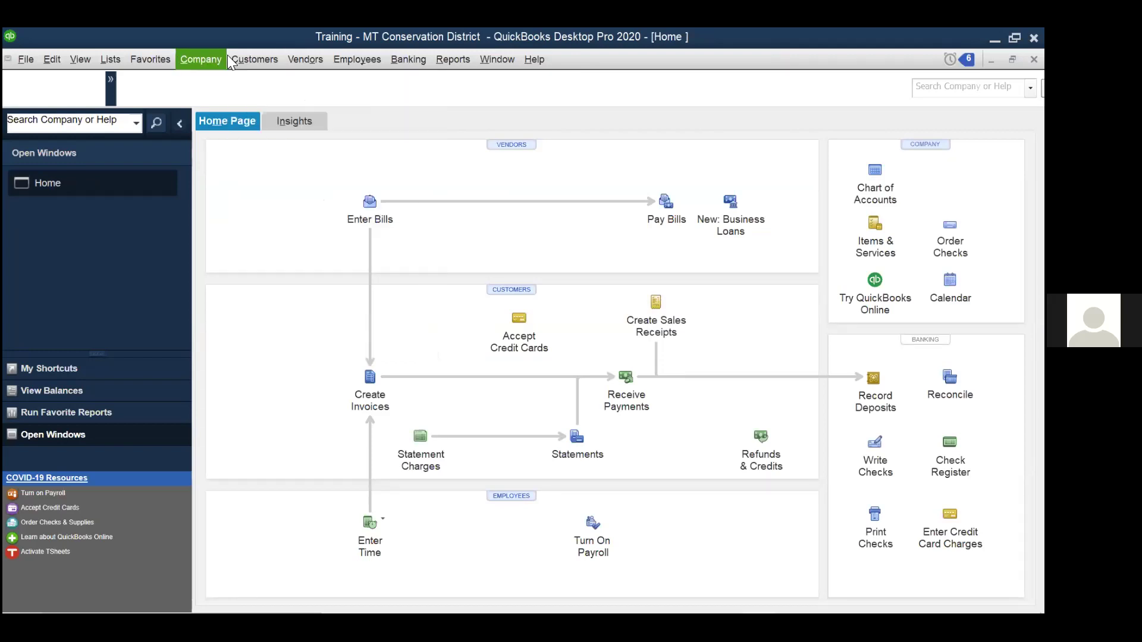
{"action": "left_click", "coordinate": [203, 59]}
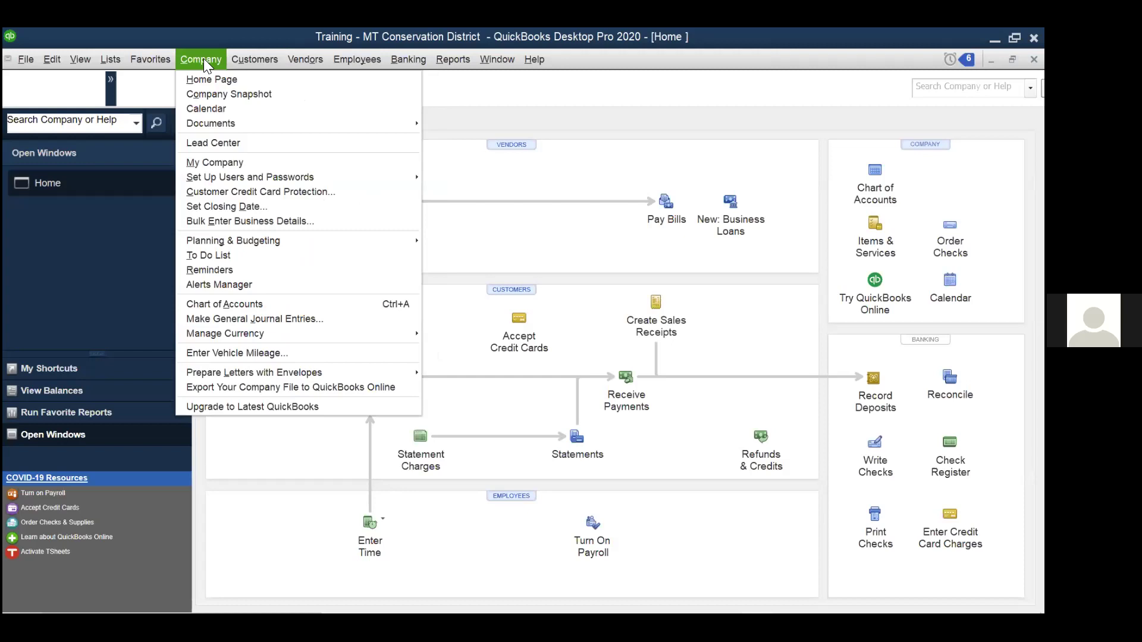
{"action": "left_click", "coordinate": [257, 353]}
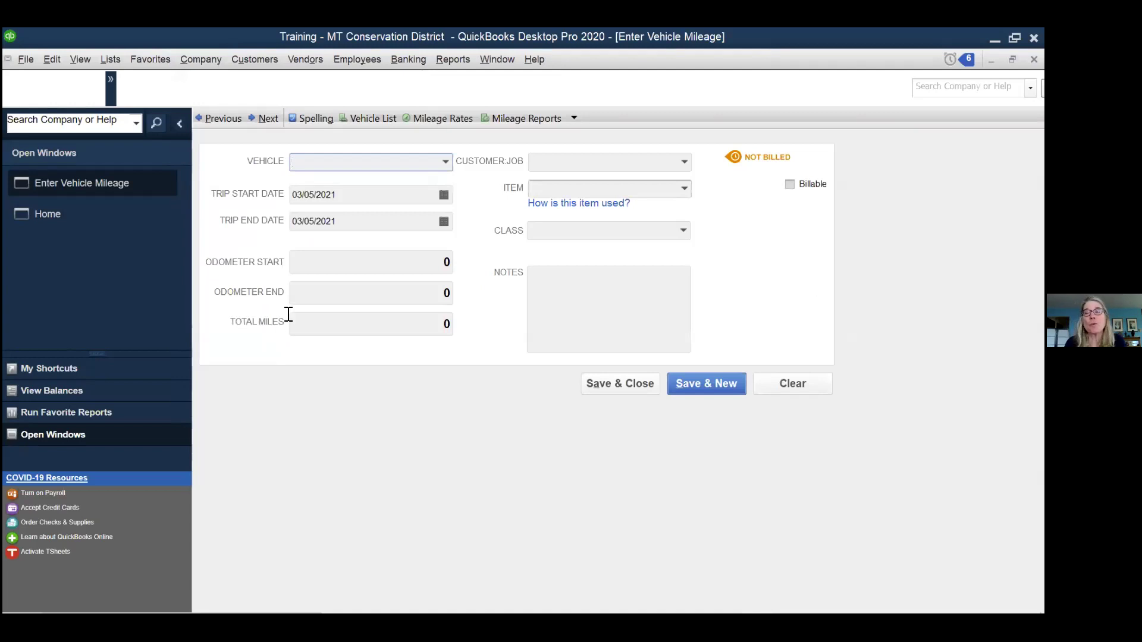
Step: Start a new vehicle record from the mileage form's vehicle field and name it "Supervisor Mileage"
{"action": "left_click", "coordinate": [445, 163]}
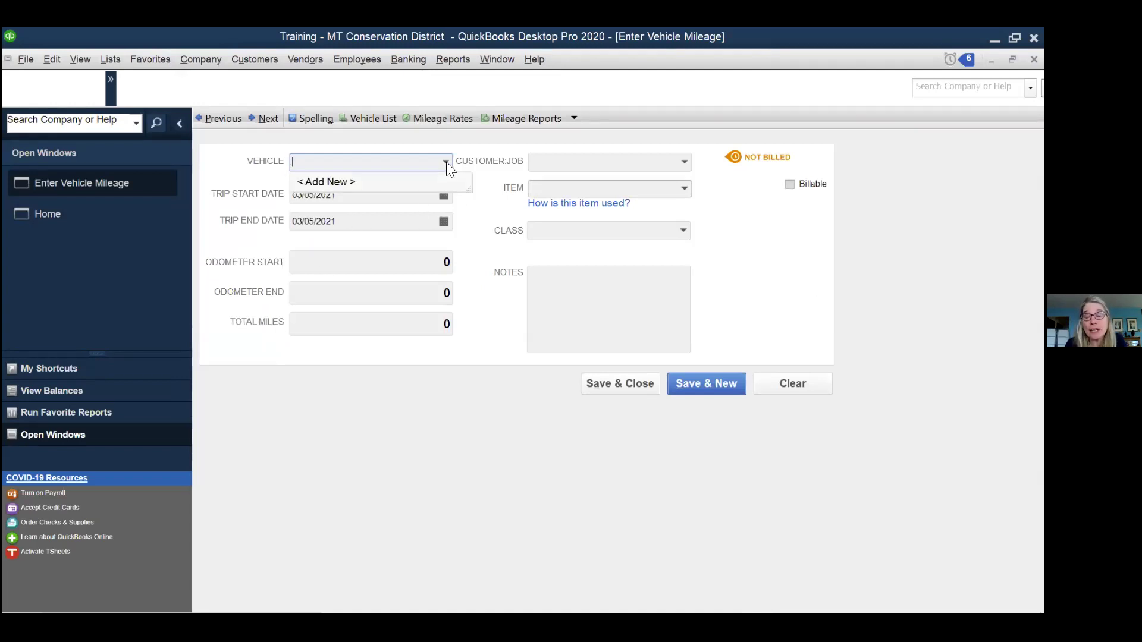
{"action": "left_click", "coordinate": [446, 164]}
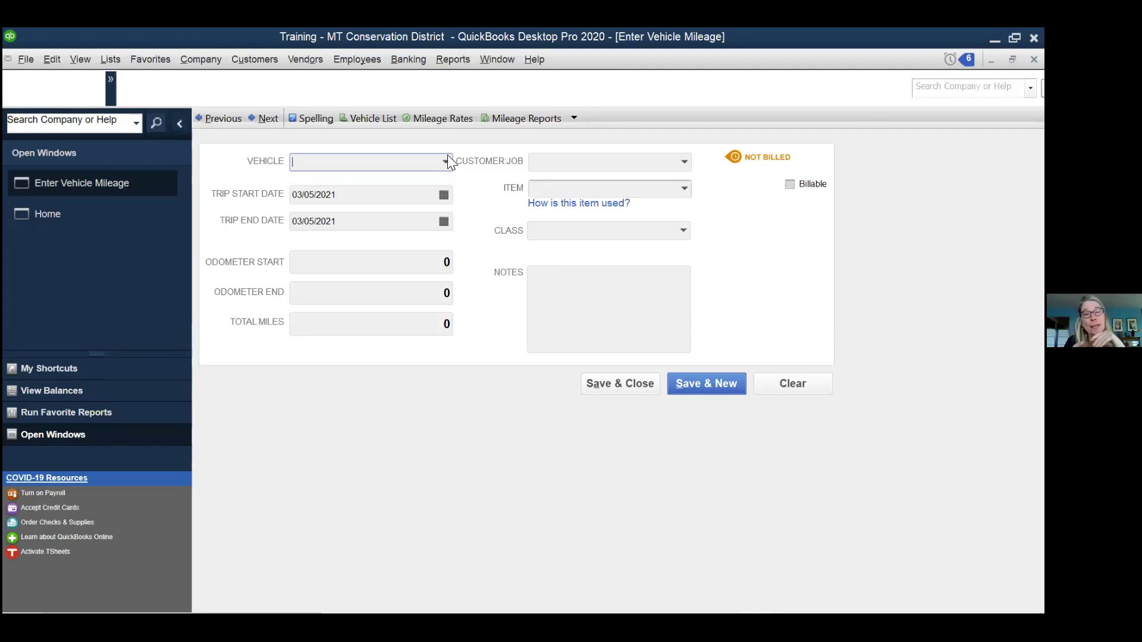
{"action": "left_click", "coordinate": [445, 160]}
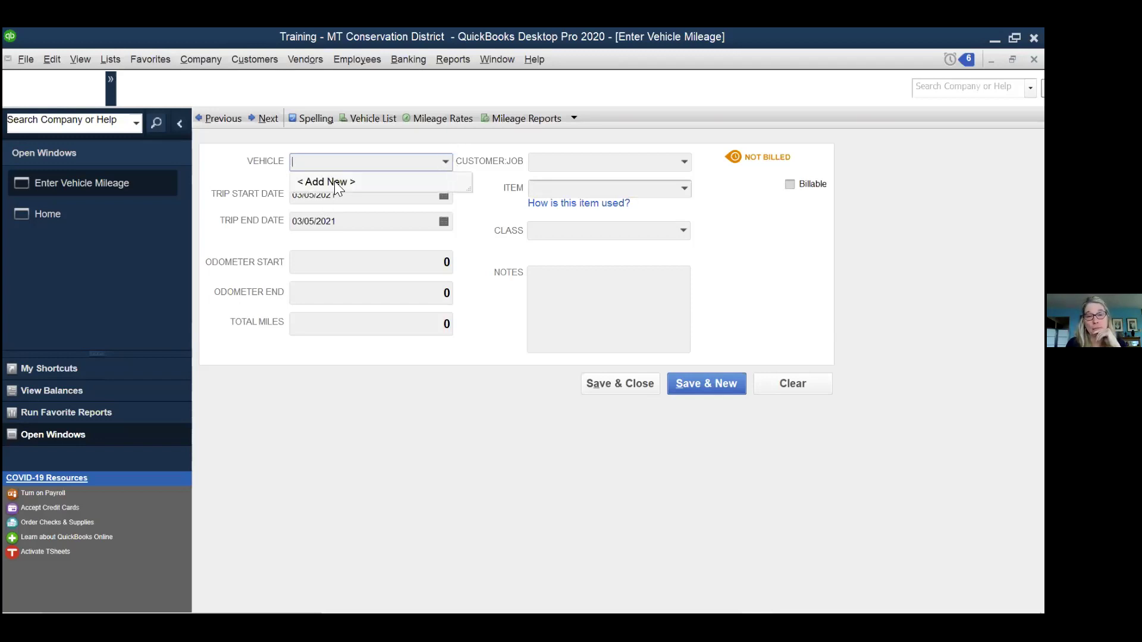
{"action": "left_click", "coordinate": [337, 182]}
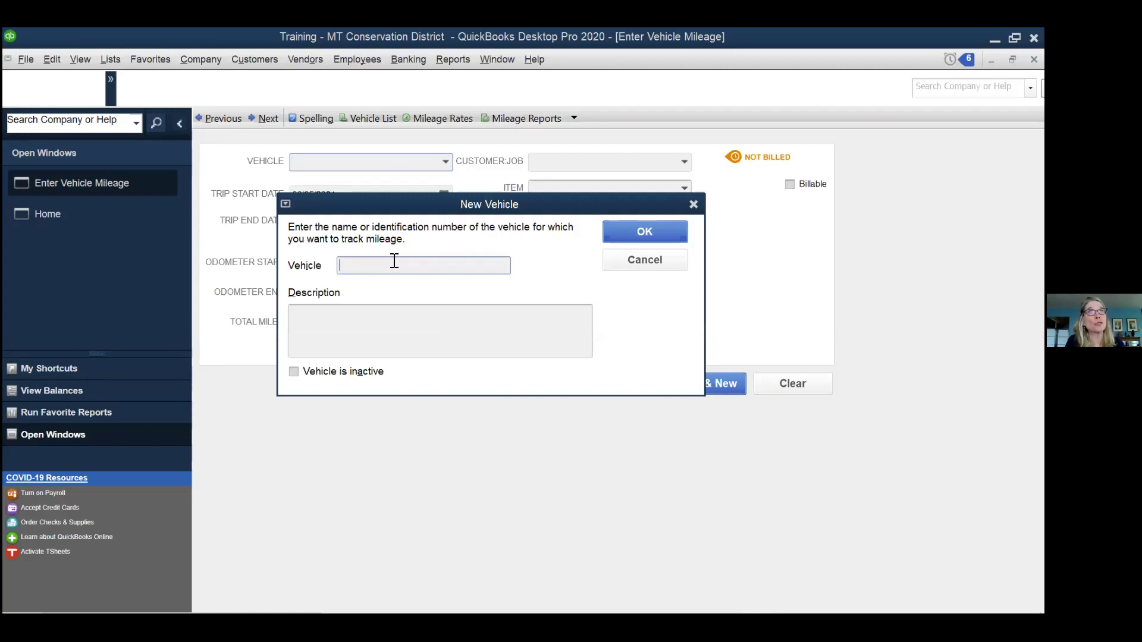
{"action": "type", "text": "S"}
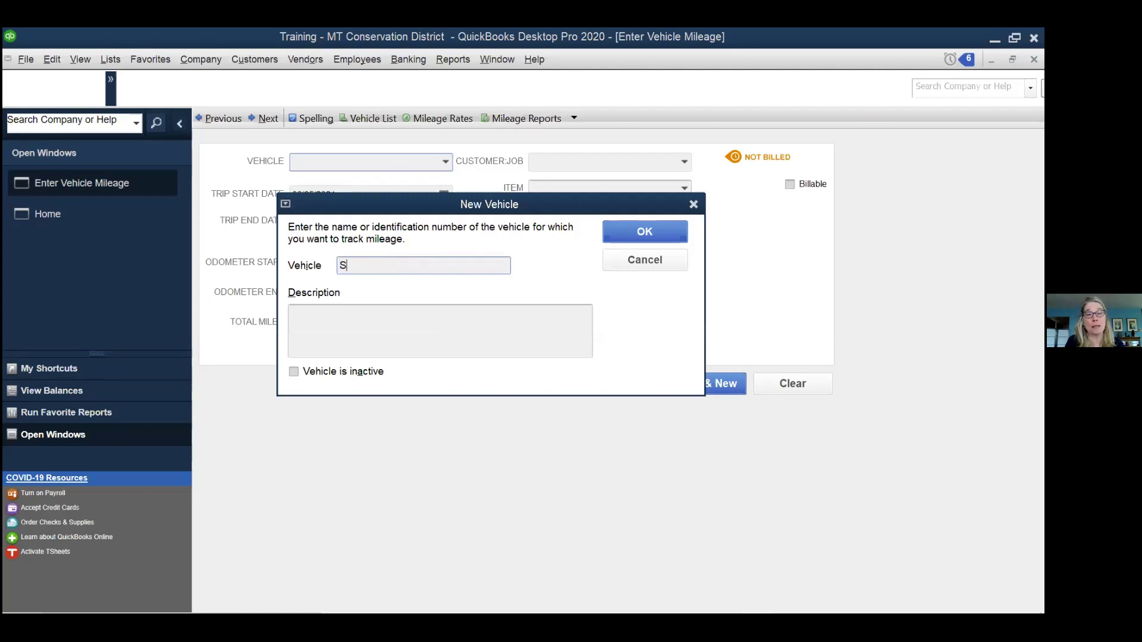
{"action": "type", "text": "upervisor Mile"}
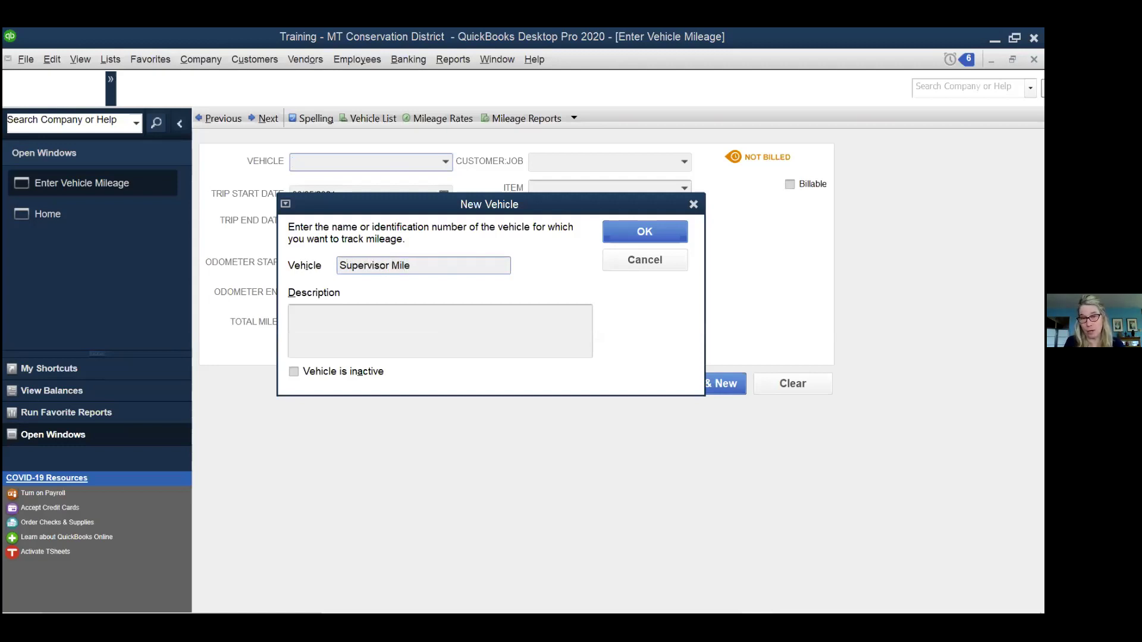
{"action": "type", "text": "age"}
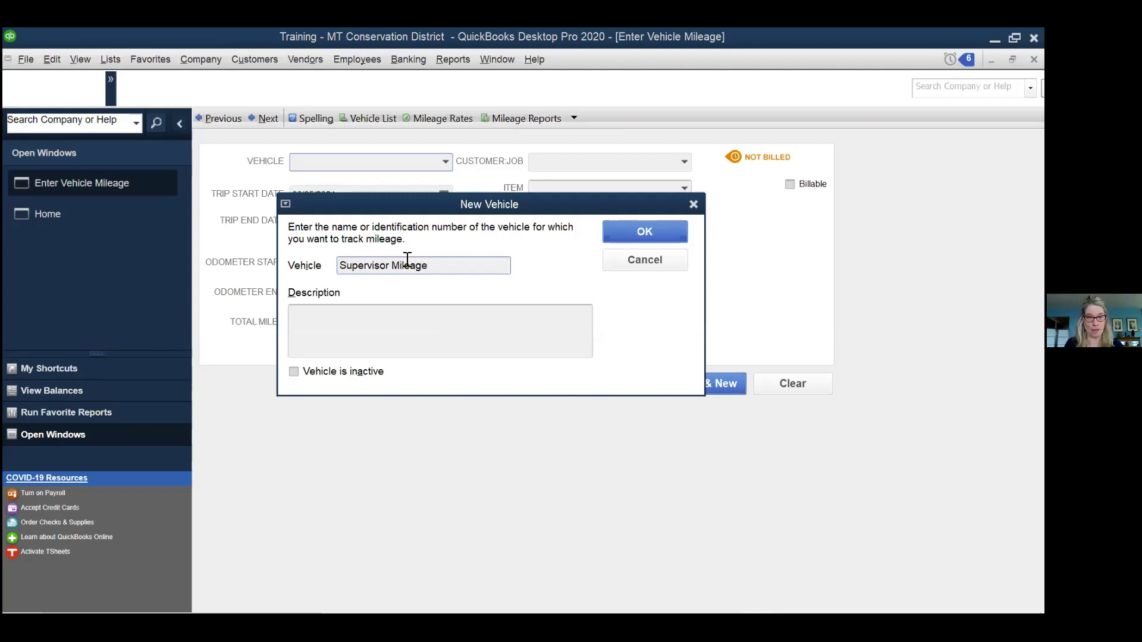
Step: Copy the vehicle name "Supervisor Mileage" into the description and save the new vehicle
{"action": "left_click_drag", "start_coordinate": [438, 262], "coordinate": [280, 262]}
{"action": "key", "text": "ctrl+c"}
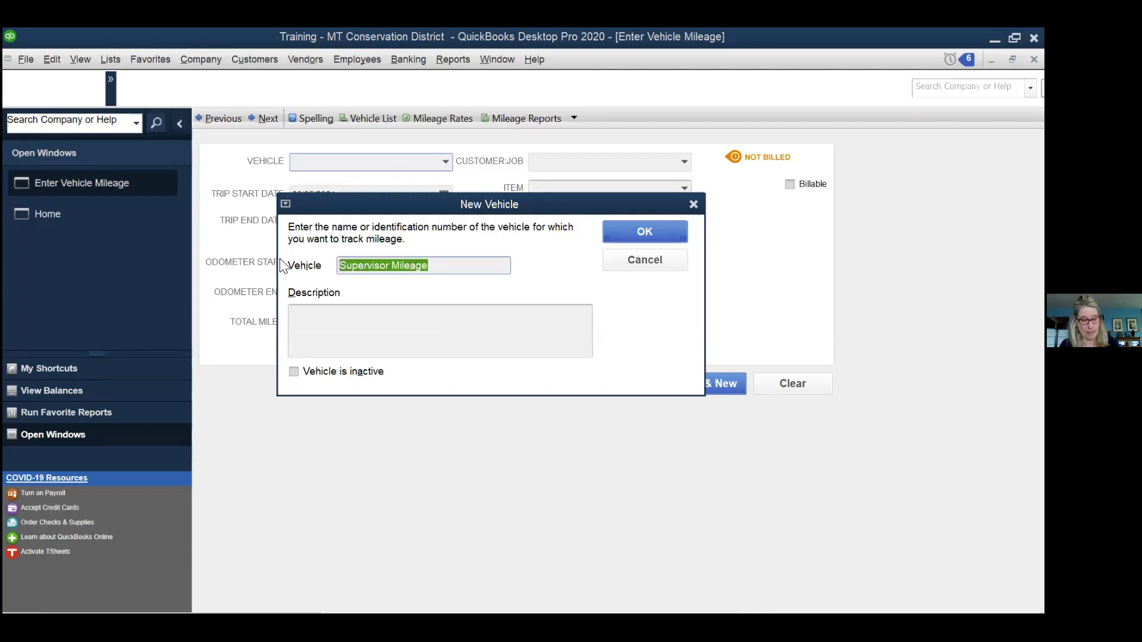
{"action": "left_click", "coordinate": [332, 319]}
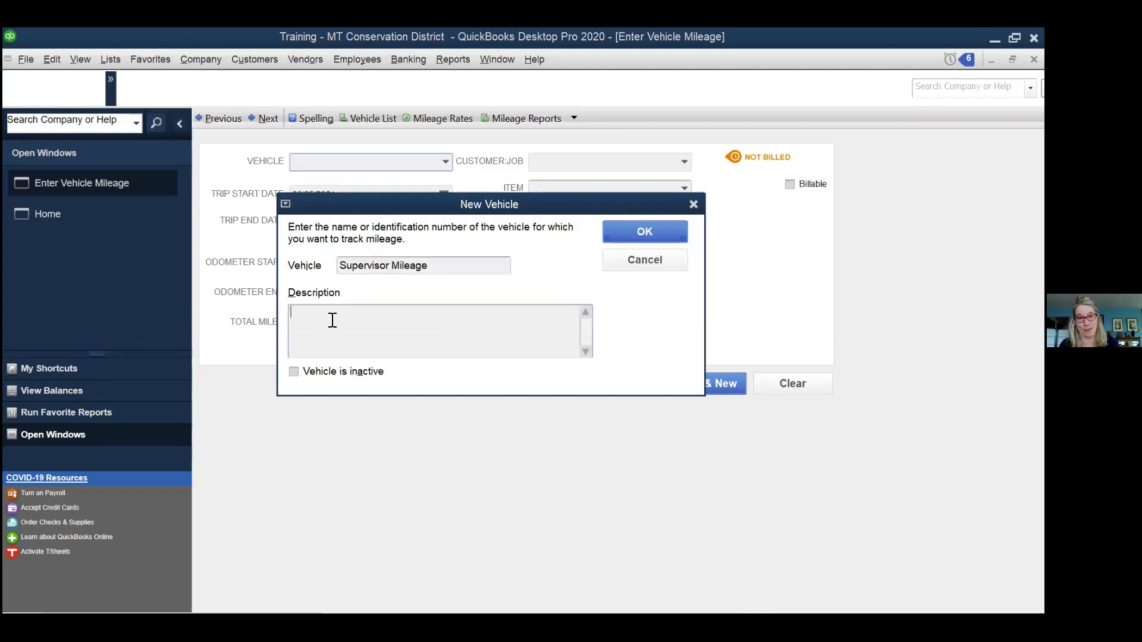
{"action": "key", "text": "ctrl+v"}
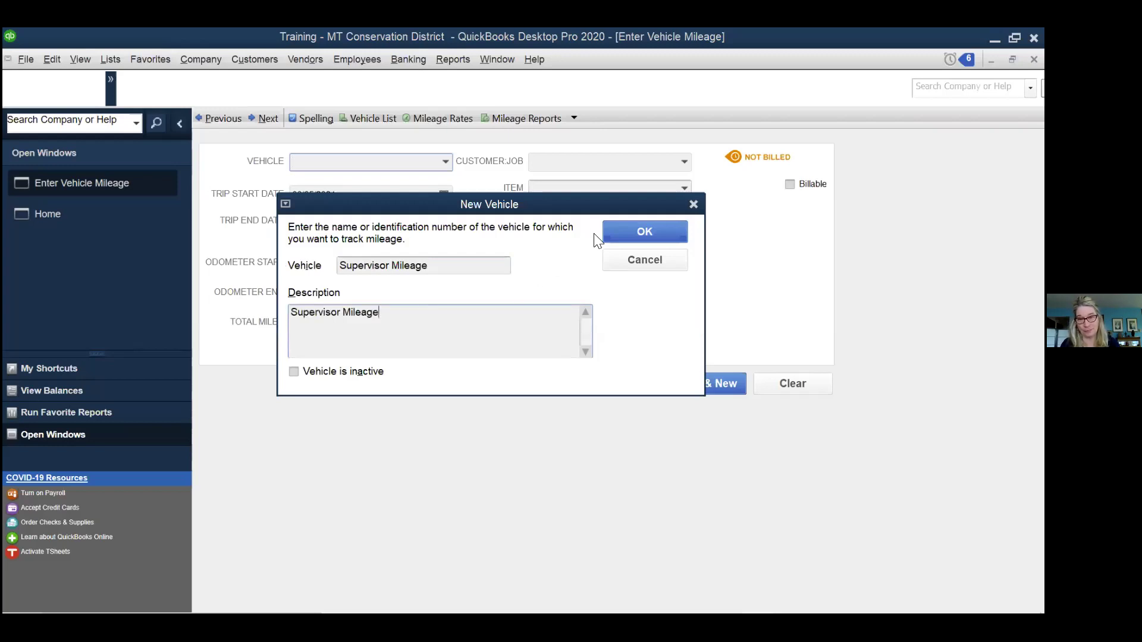
{"action": "left_click", "coordinate": [615, 233]}
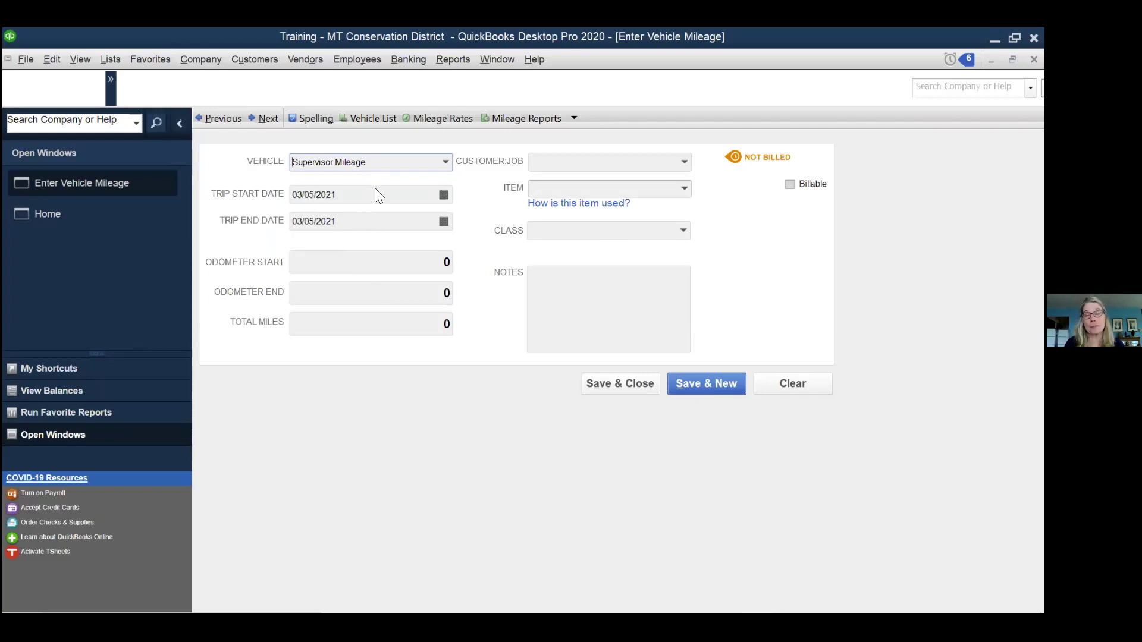
Step: Set the trip's odometer start to 1,000 and odometer end to 1,500
{"action": "left_click", "coordinate": [426, 261]}
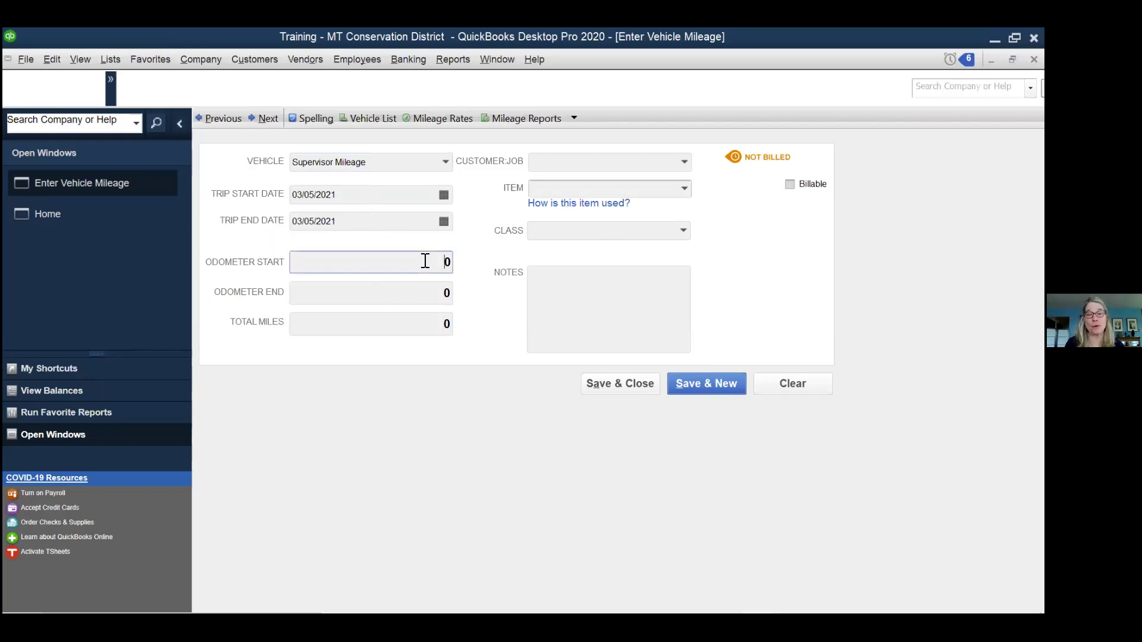
{"action": "type", "text": "1000"}
{"action": "left_click", "coordinate": [426, 293]}
{"action": "type", "text": "1500"}
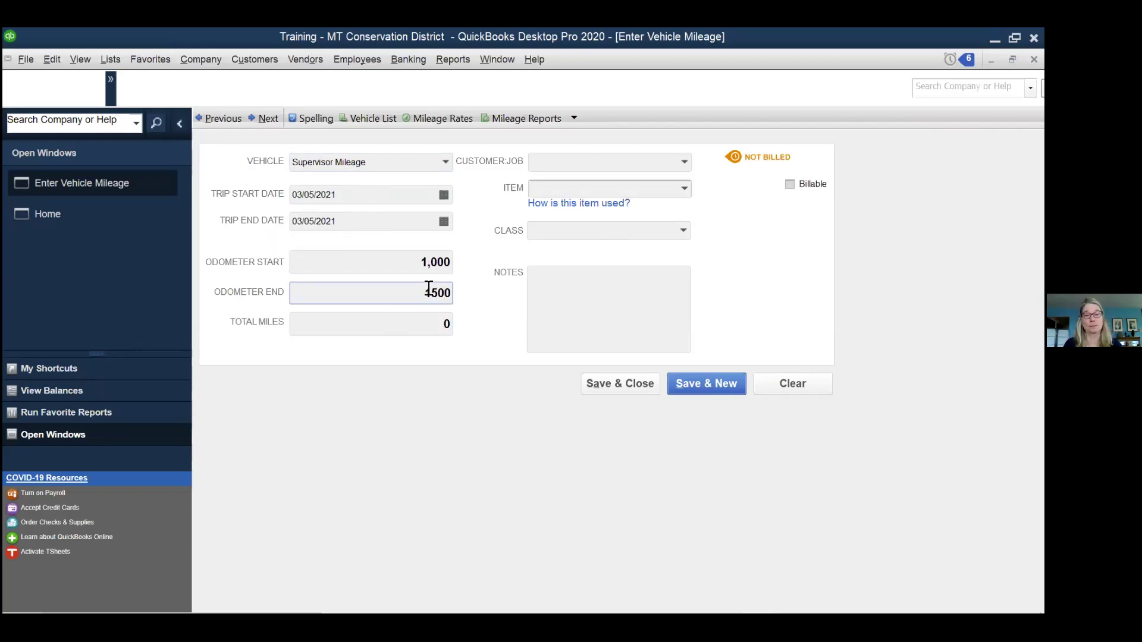
{"action": "key", "text": "Tab"}
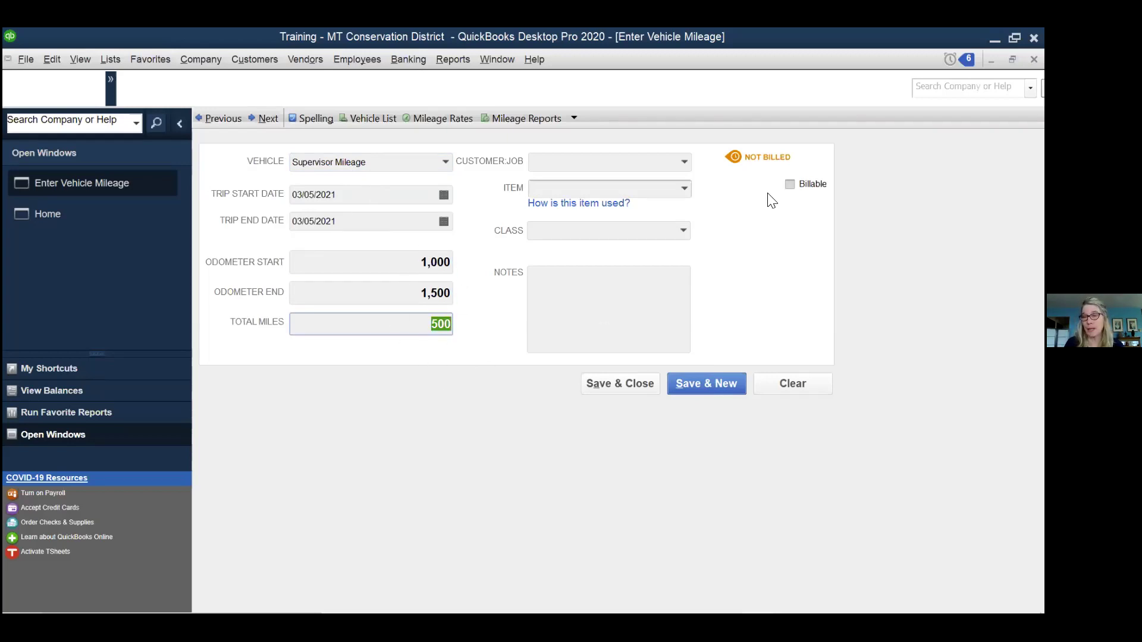
Step: Start a new item from the mileage form with the type Other Charge and the name "Mileage"
{"action": "left_click", "coordinate": [684, 164]}
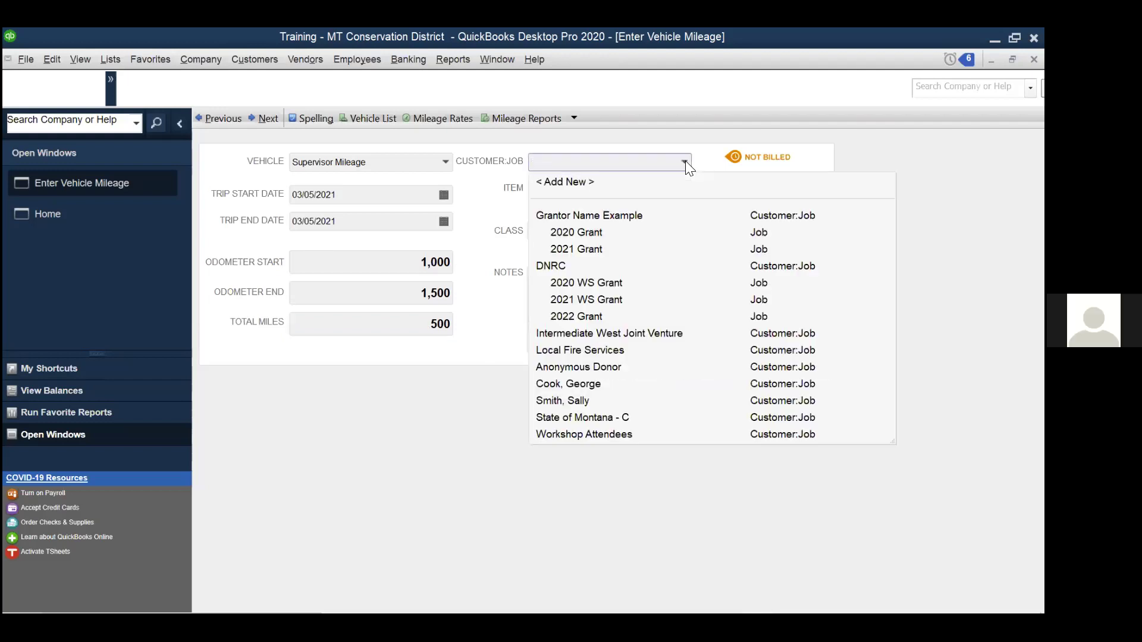
{"action": "left_click", "coordinate": [685, 160]}
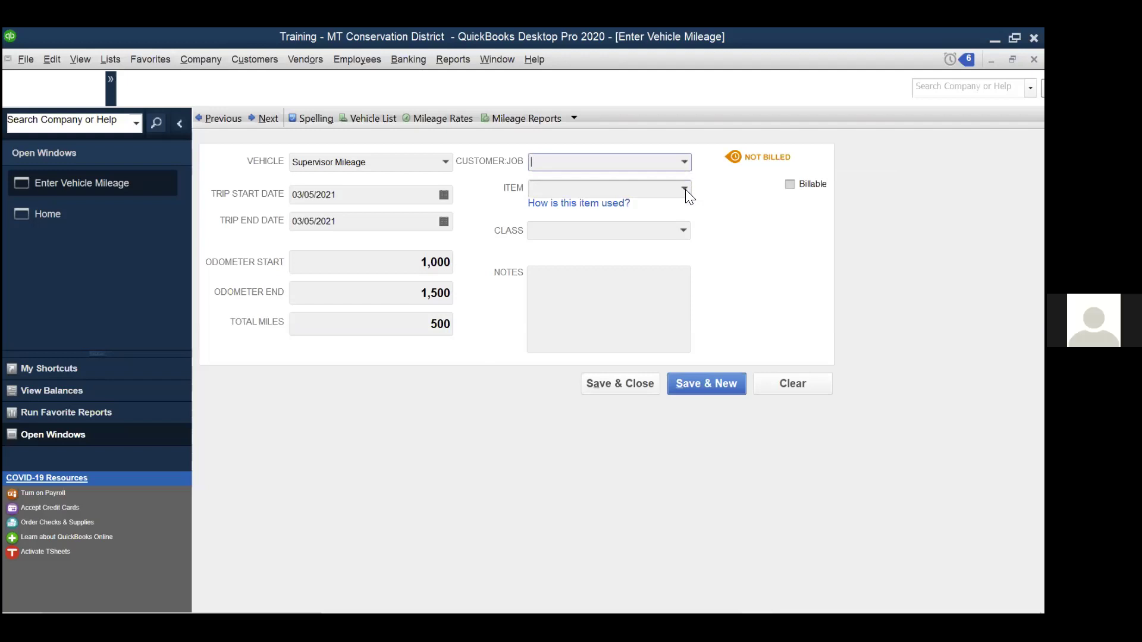
{"action": "left_click", "coordinate": [685, 189]}
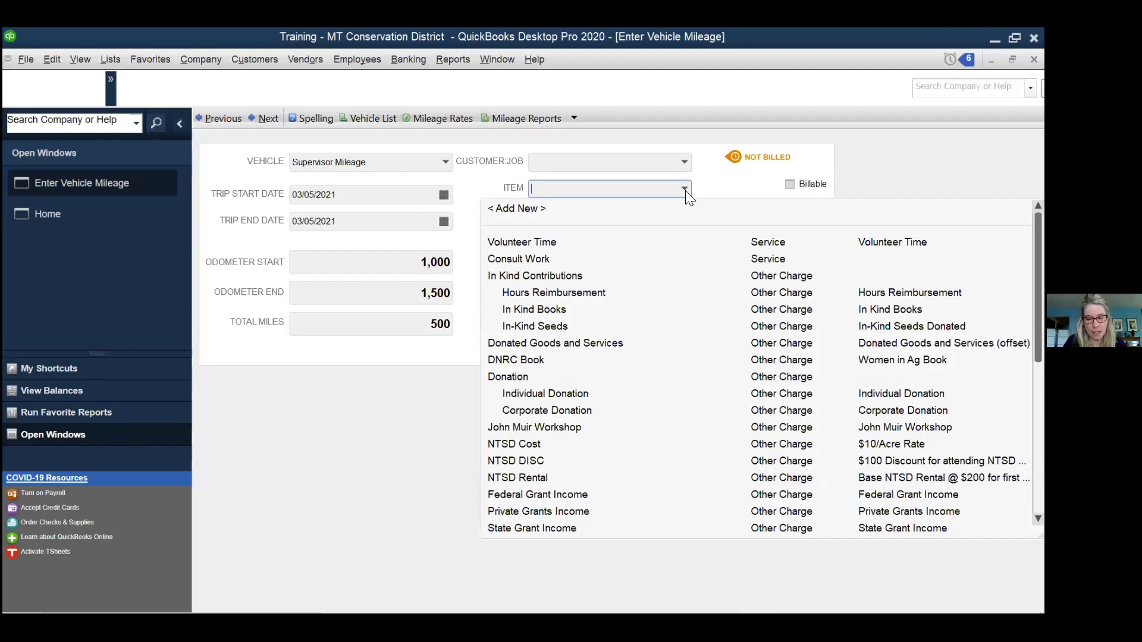
{"action": "type", "text": "M"}
{"action": "type", "text": "ilea"}
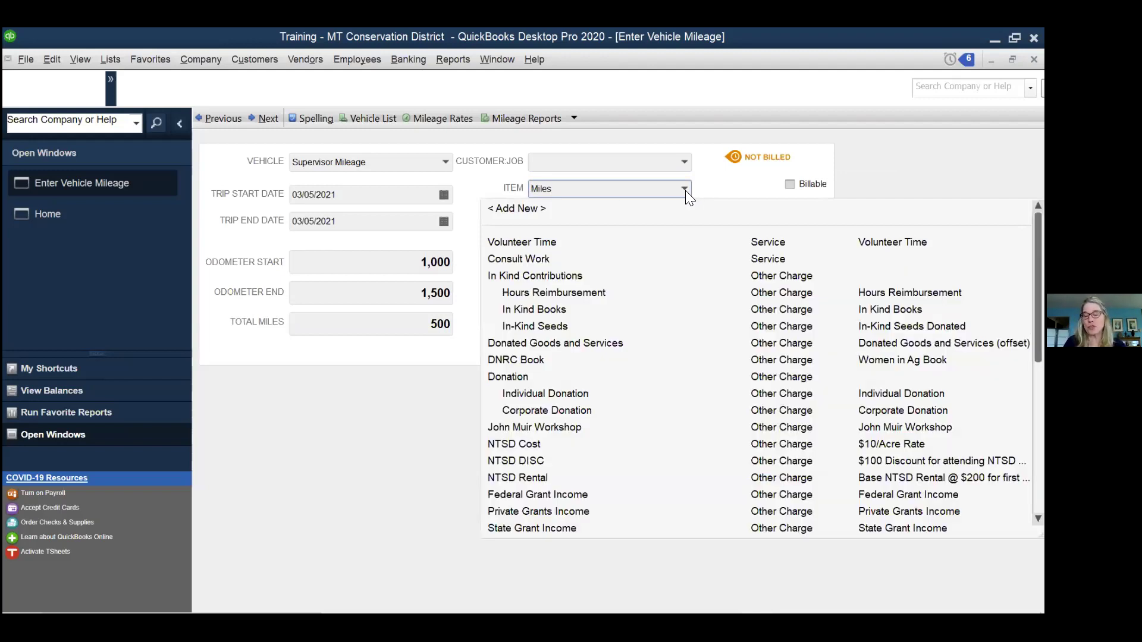
{"action": "type", "text": "ge"}
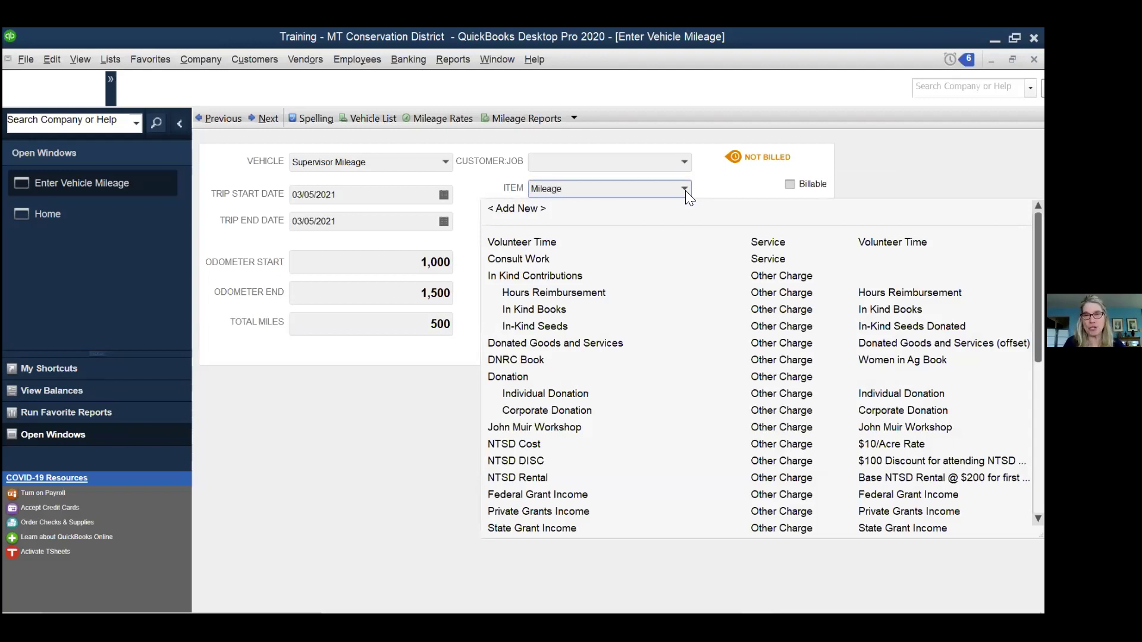
{"action": "left_click", "coordinate": [535, 208]}
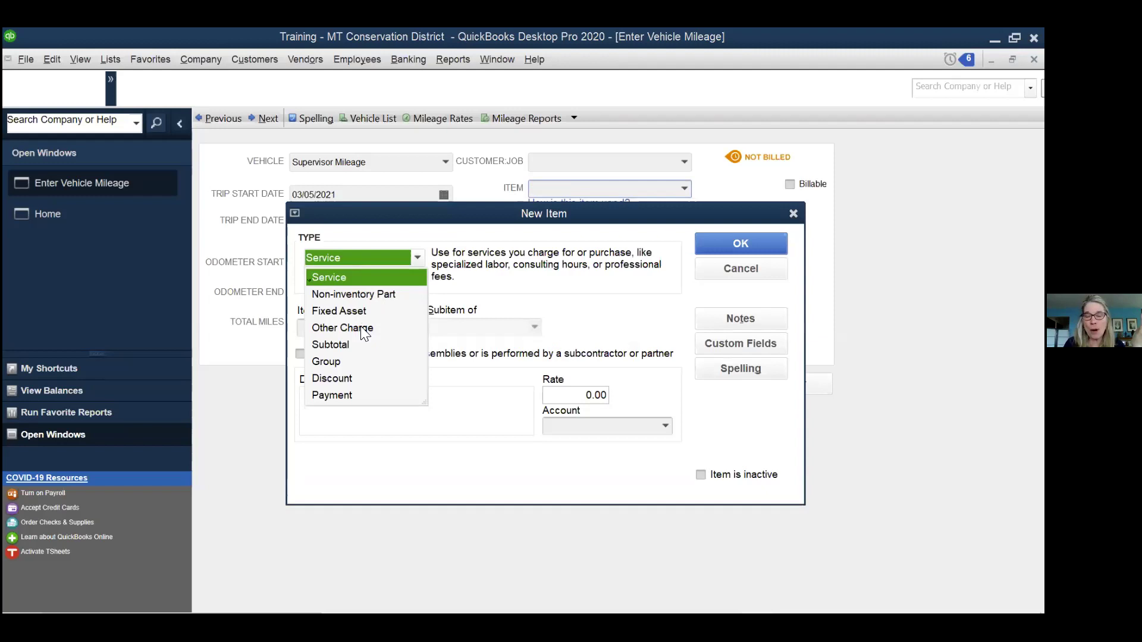
{"action": "left_click", "coordinate": [361, 328]}
{"action": "type", "text": "Mileage"}
{"action": "key", "text": "Tab"}
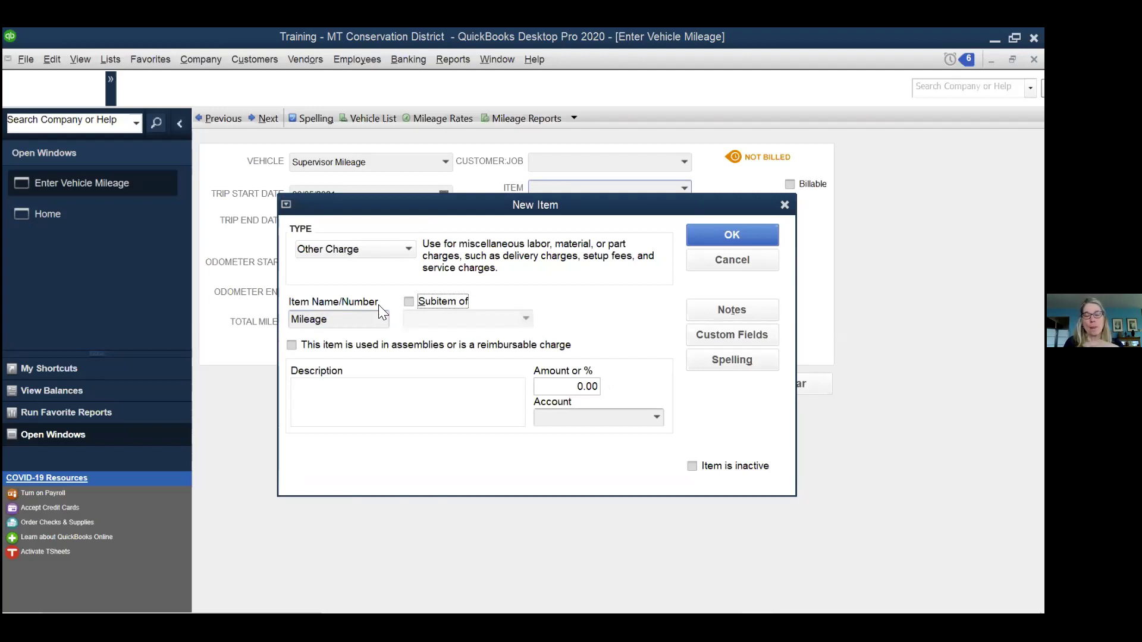
Step: Copy the new item's name "Mileage" into its description
{"action": "left_click", "coordinate": [409, 250]}
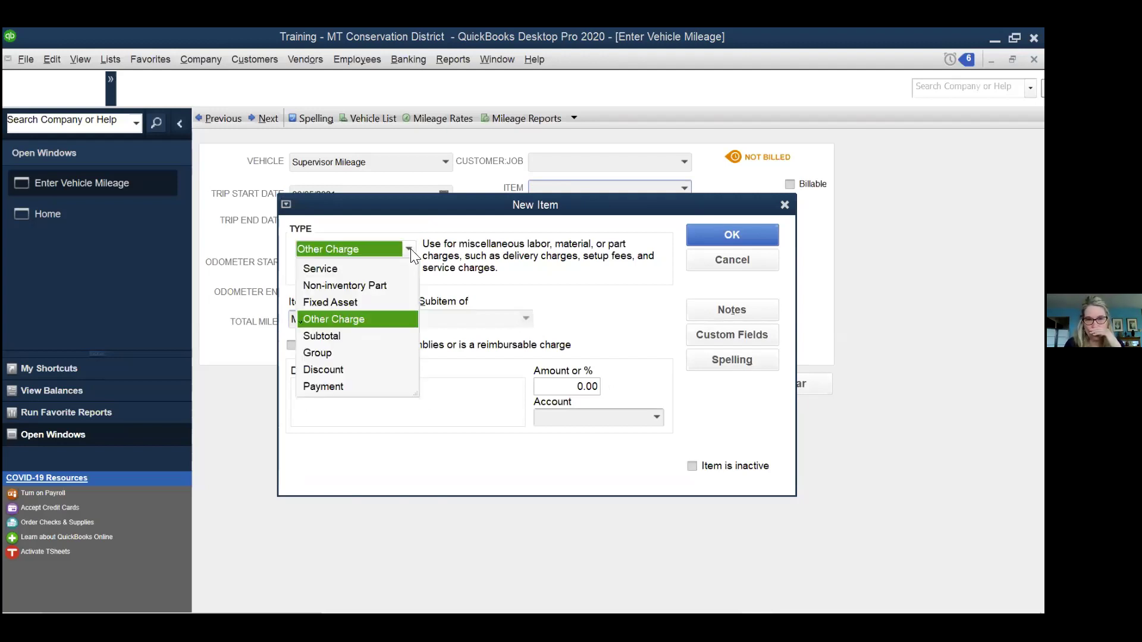
{"action": "left_click", "coordinate": [410, 250]}
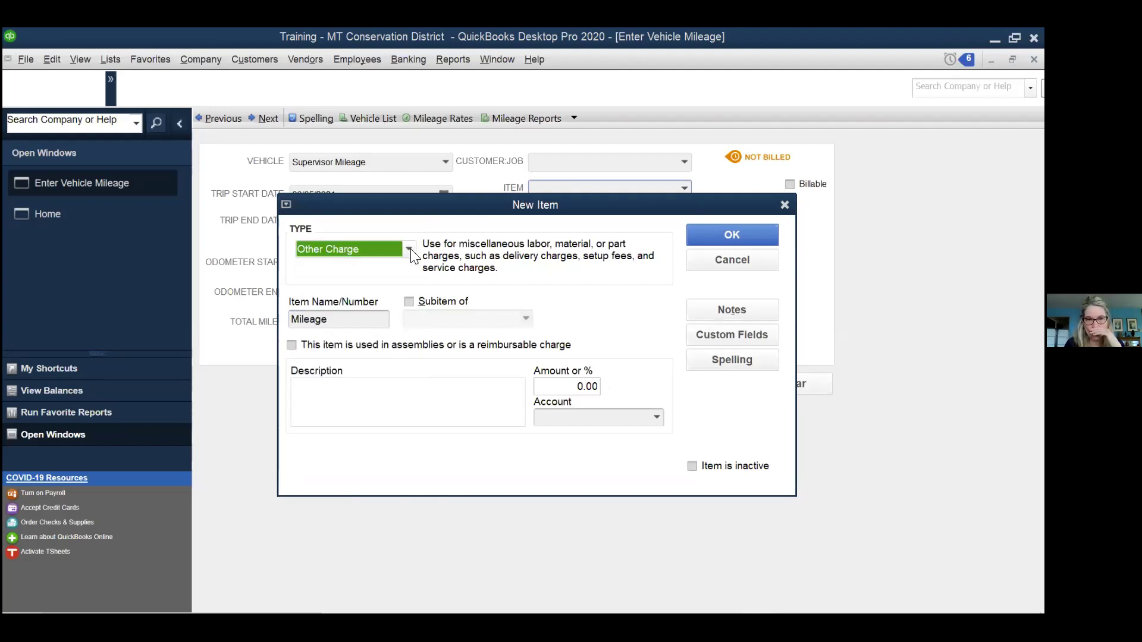
{"action": "left_click", "coordinate": [359, 315]}
{"action": "key", "text": "ctrl+c"}
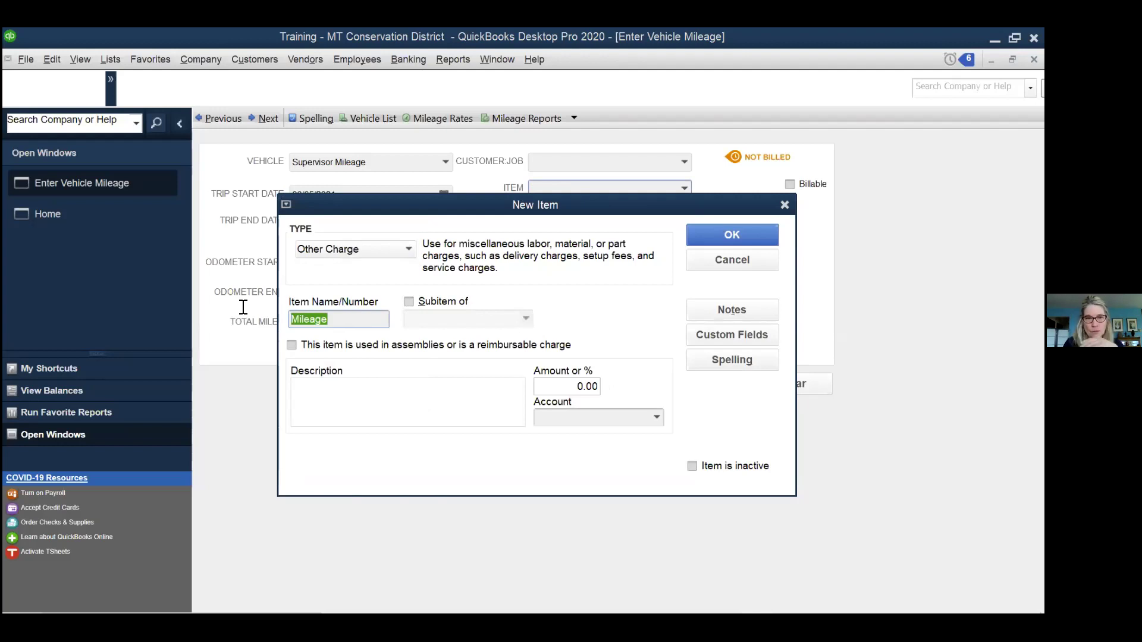
{"action": "left_click", "coordinate": [315, 389]}
{"action": "key", "text": "ctrl+v"}
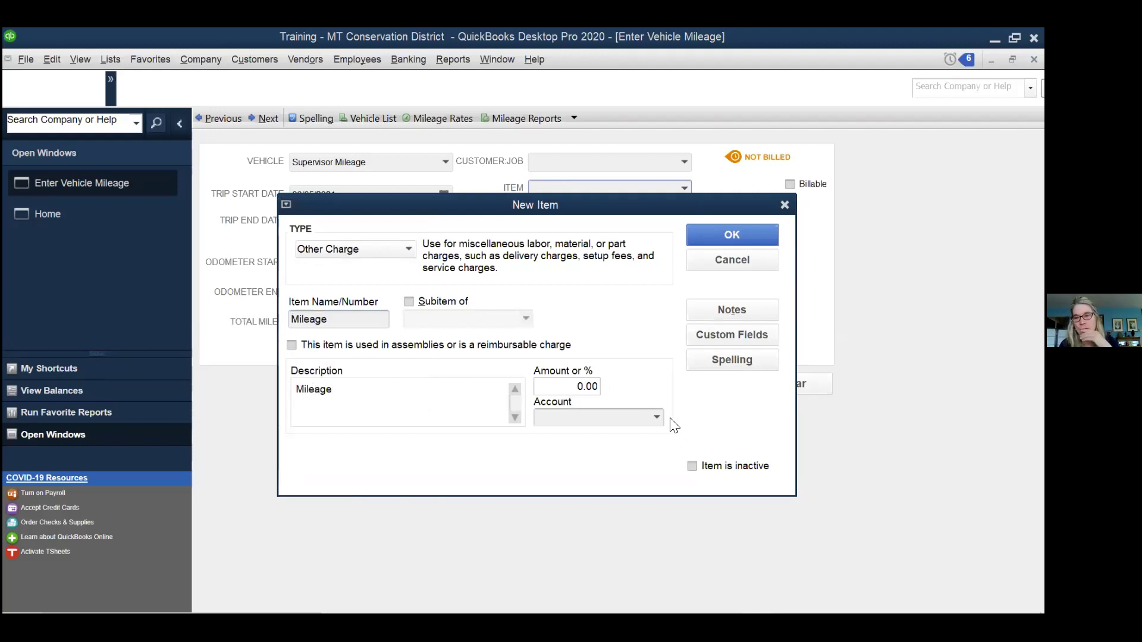
Step: Assign the Mileage item to account 371 · Supervisor Travel and mark it as used in assemblies or a reimbursable charge
{"action": "left_click", "coordinate": [657, 418]}
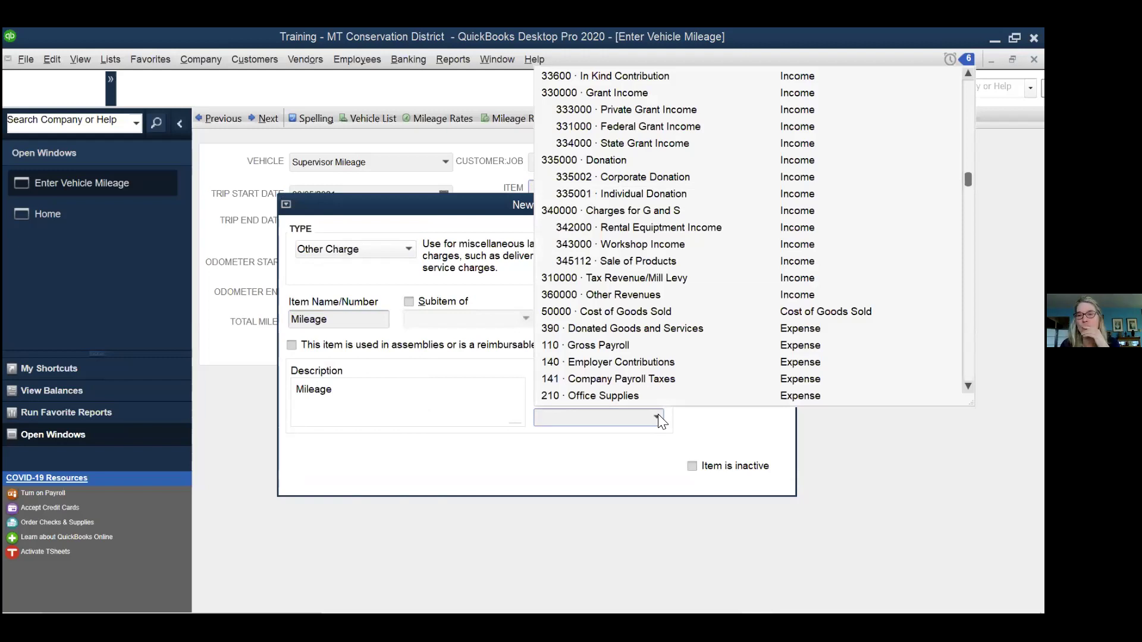
{"action": "scroll", "coordinate": [700, 394], "scroll_direction": "down", "scroll_amount": 2}
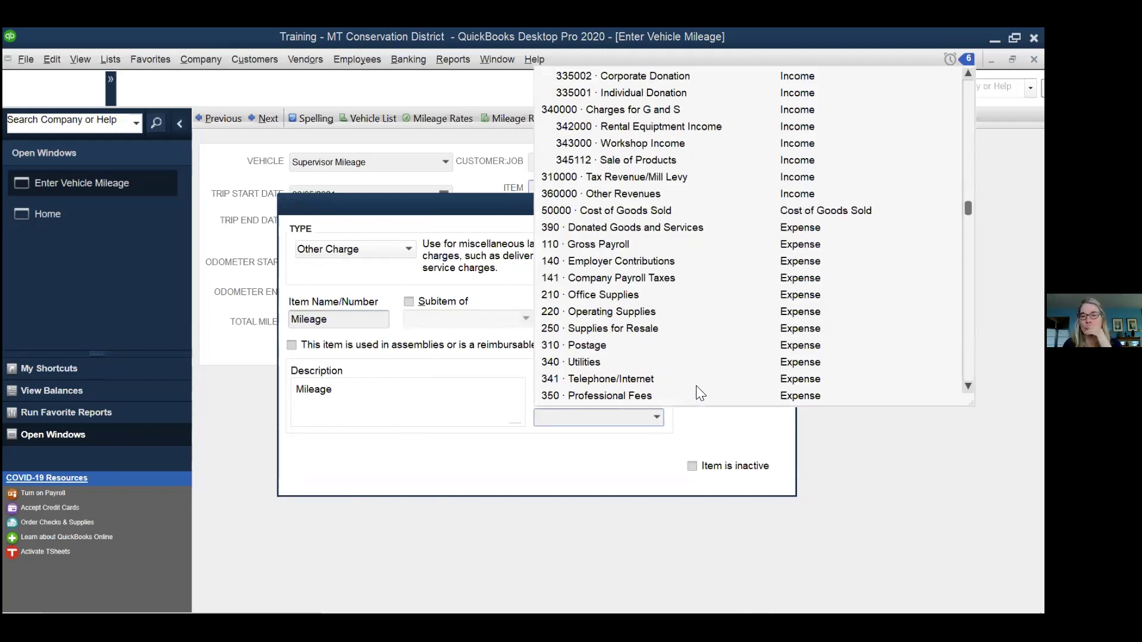
{"action": "scroll", "coordinate": [695, 380], "scroll_direction": "down", "scroll_amount": 2}
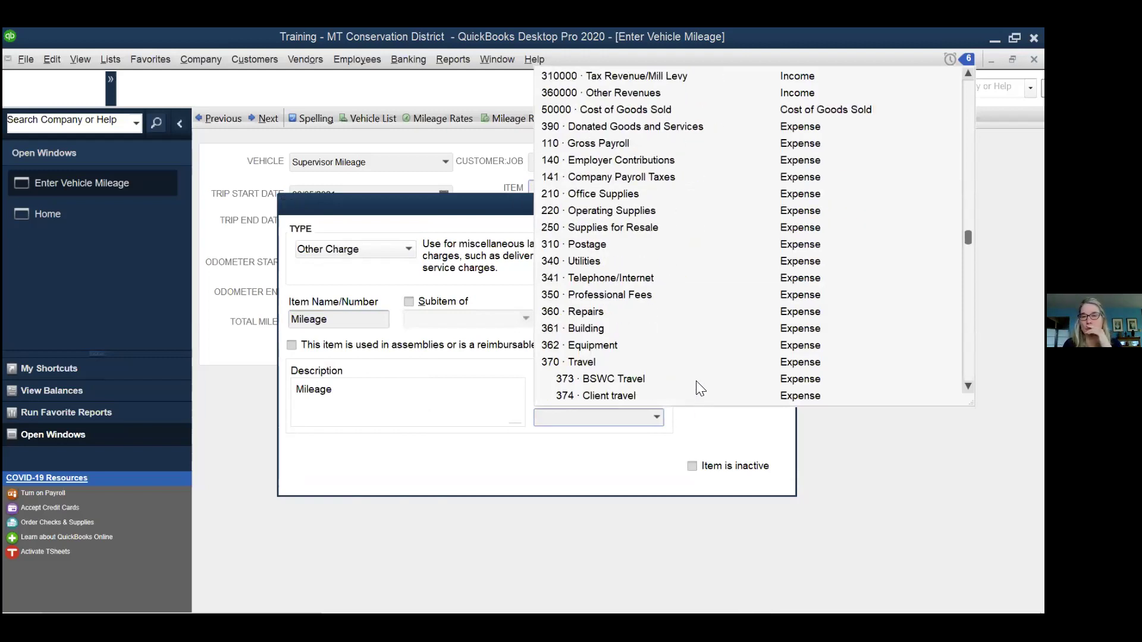
{"action": "scroll", "coordinate": [696, 381], "scroll_direction": "down", "scroll_amount": 2}
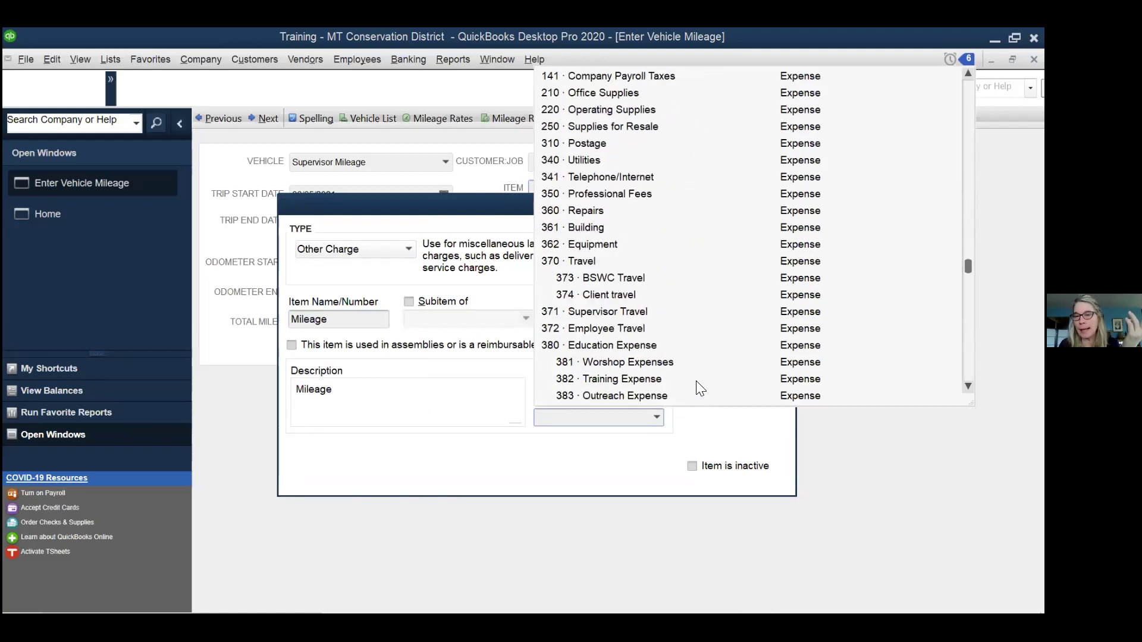
{"action": "left_click", "coordinate": [590, 312]}
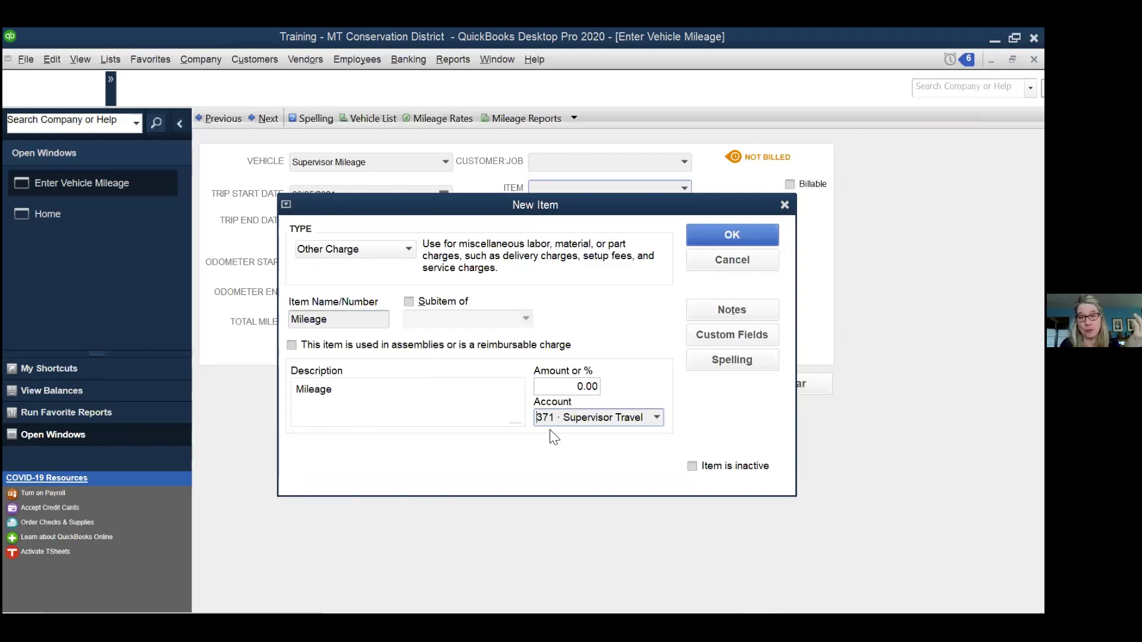
{"action": "left_click", "coordinate": [291, 344]}
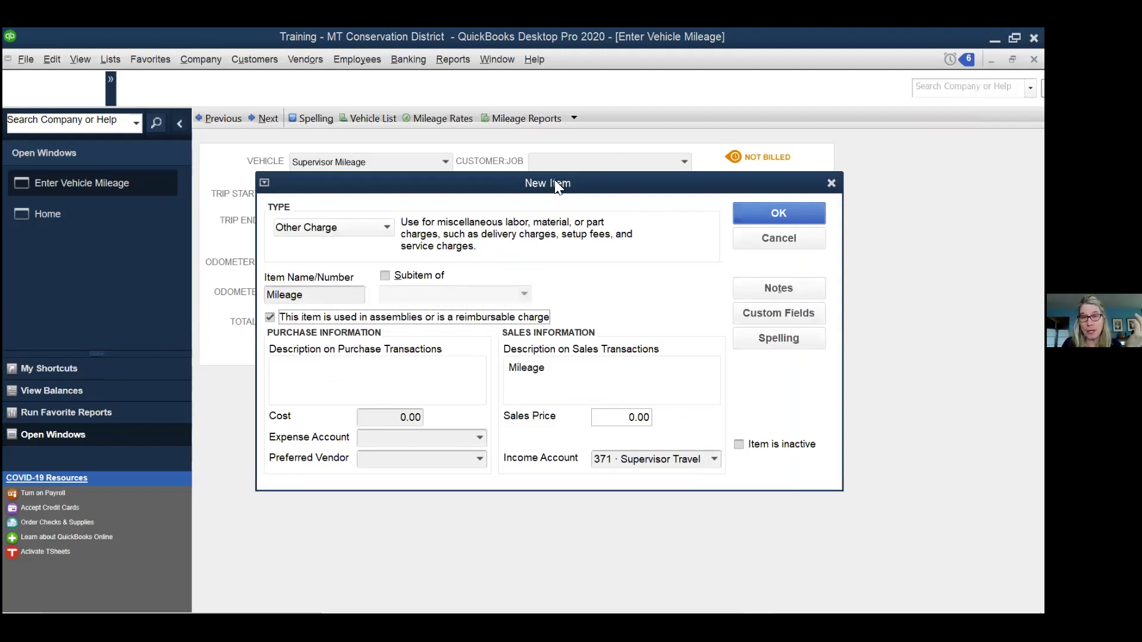
Step: Set the Mileage item's expense account to 371 · Supervisor Travel in its purchase information
{"action": "left_click_drag", "start_coordinate": [557, 187], "coordinate": [580, 93]}
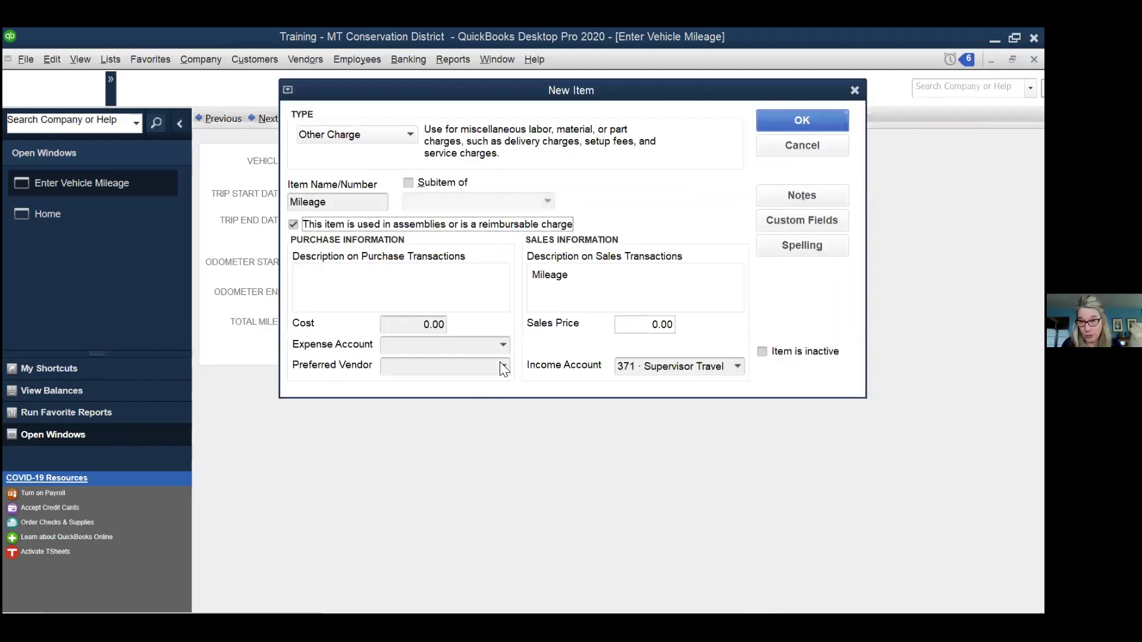
{"action": "left_click", "coordinate": [503, 345]}
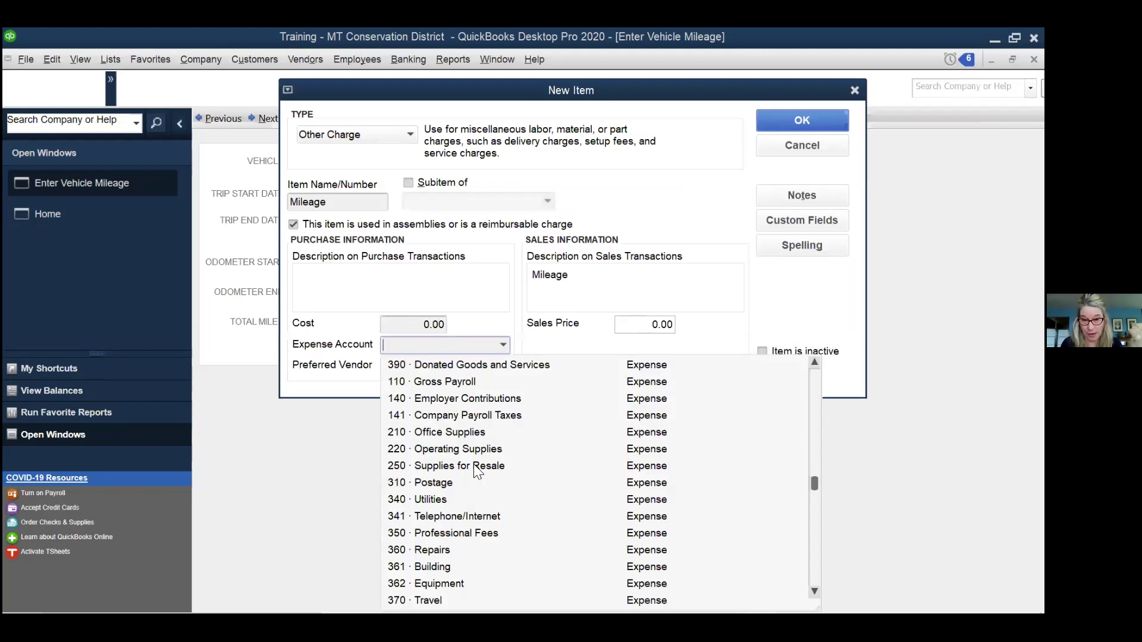
{"action": "scroll", "coordinate": [475, 466], "scroll_direction": "down", "scroll_amount": 2}
{"action": "scroll", "coordinate": [474, 466], "scroll_direction": "down", "scroll_amount": 4}
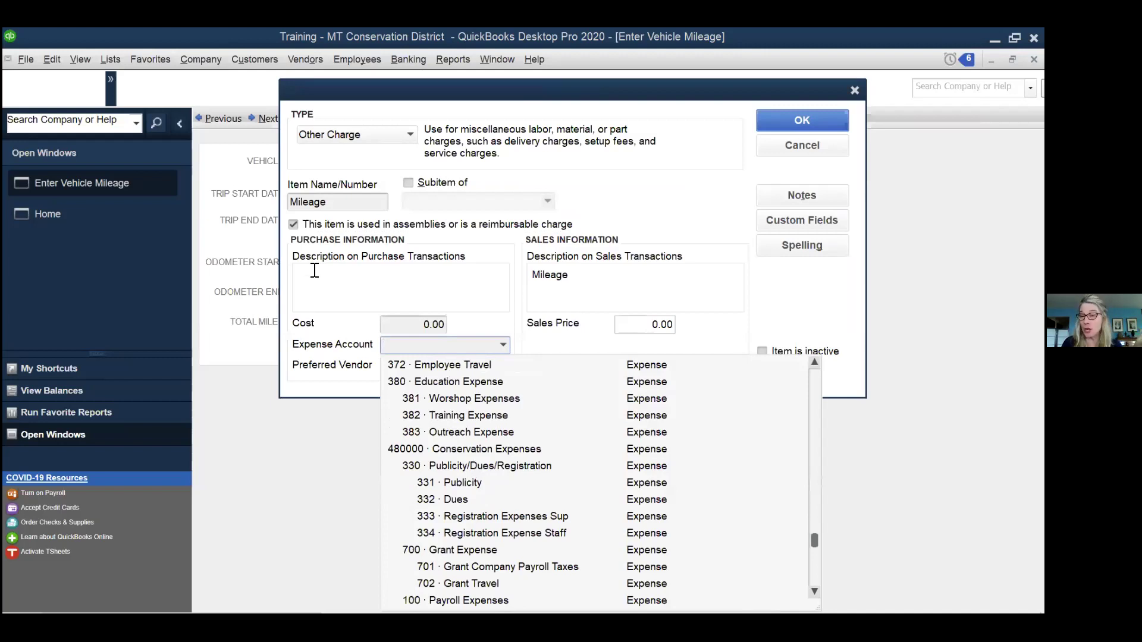
{"action": "scroll", "coordinate": [532, 472], "scroll_direction": "down", "scroll_amount": 4}
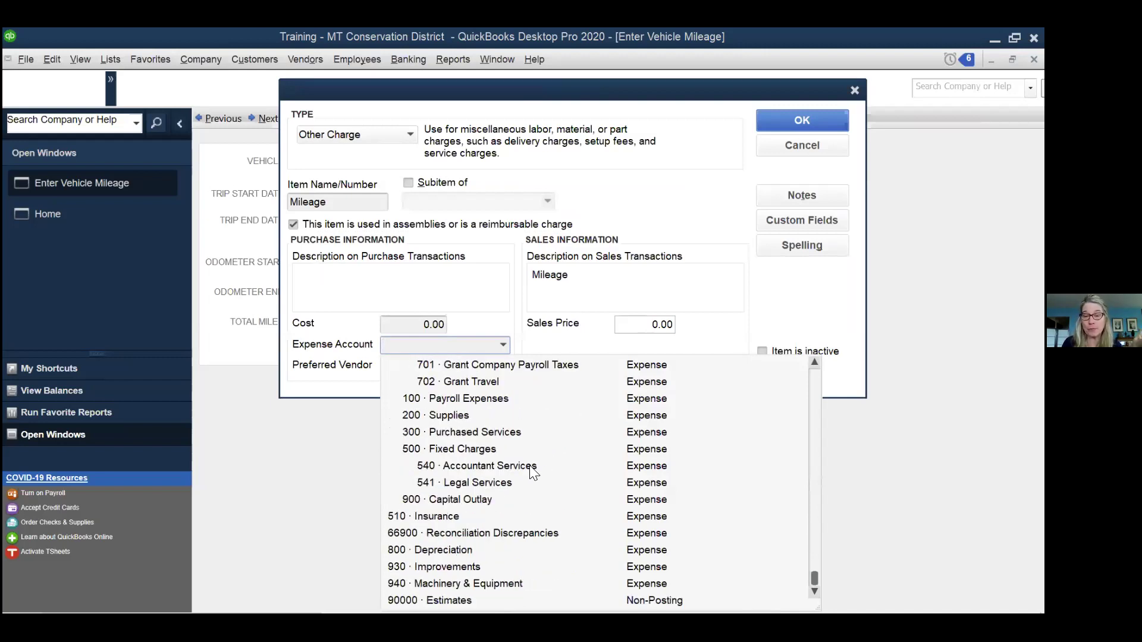
{"action": "scroll", "coordinate": [534, 472], "scroll_direction": "up", "scroll_amount": 5}
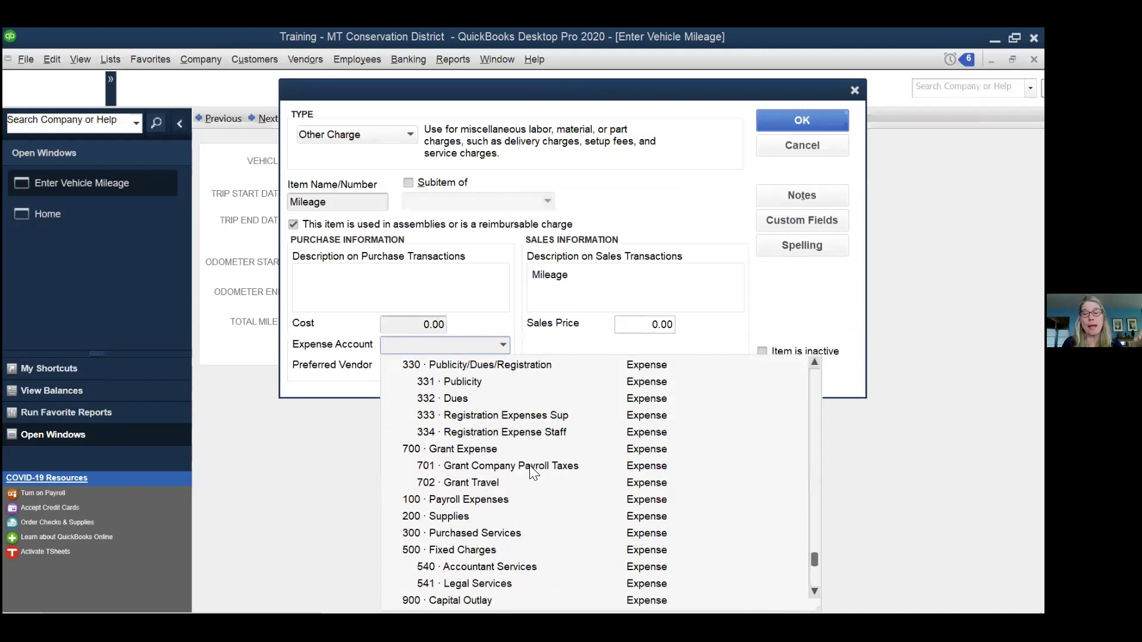
{"action": "scroll", "coordinate": [533, 473], "scroll_direction": "up", "scroll_amount": 2}
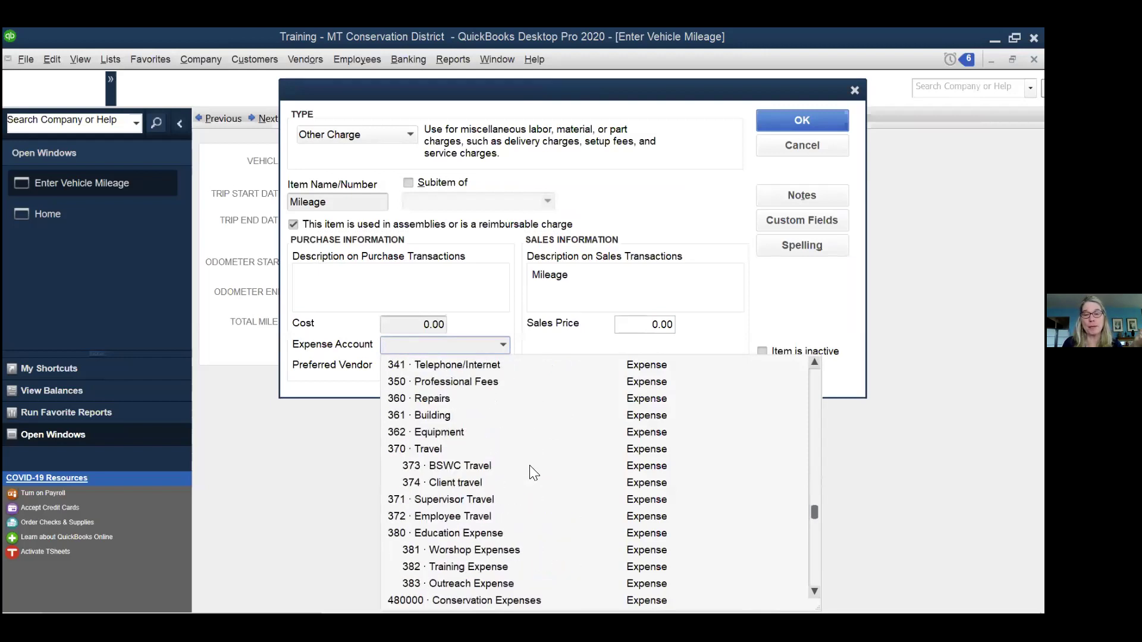
{"action": "type", "text": "371 · Supervisor Travel"}
{"action": "key", "text": "Tab"}
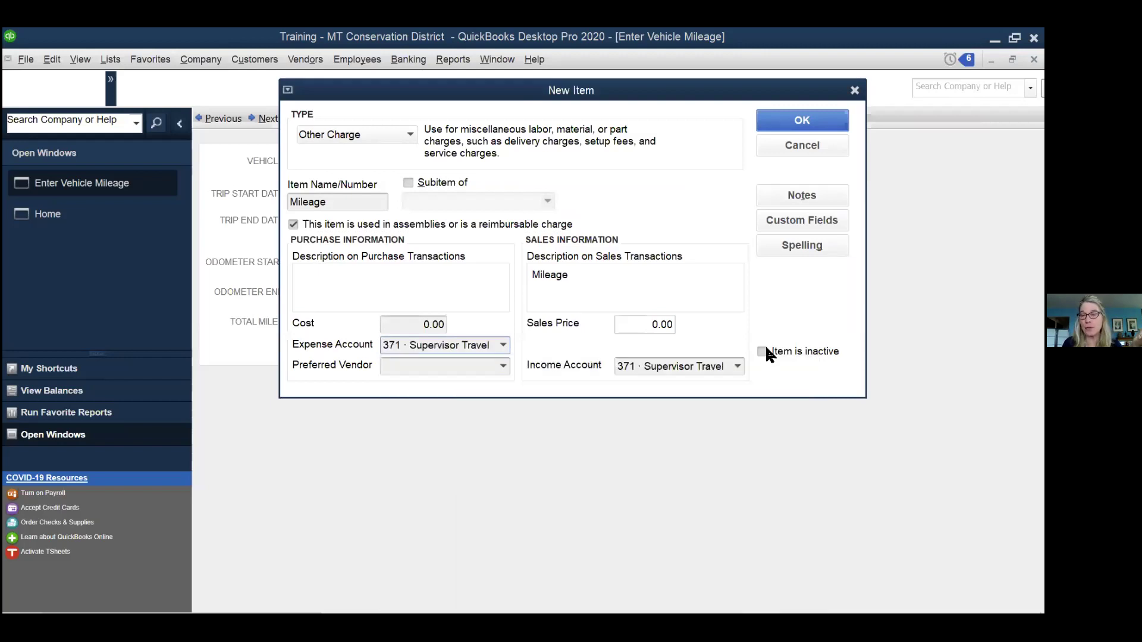
Step: Change the Mileage item's income account to 360000 · Other Revenues and save the new item
{"action": "left_click", "coordinate": [738, 365]}
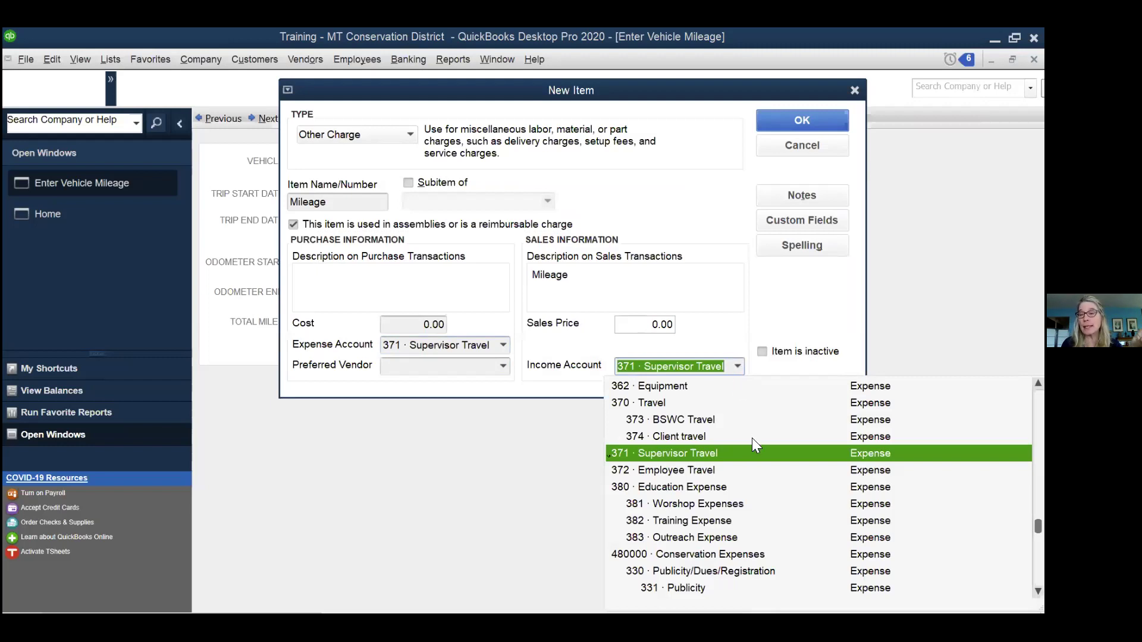
{"action": "scroll", "coordinate": [751, 428], "scroll_direction": "up", "scroll_amount": 8}
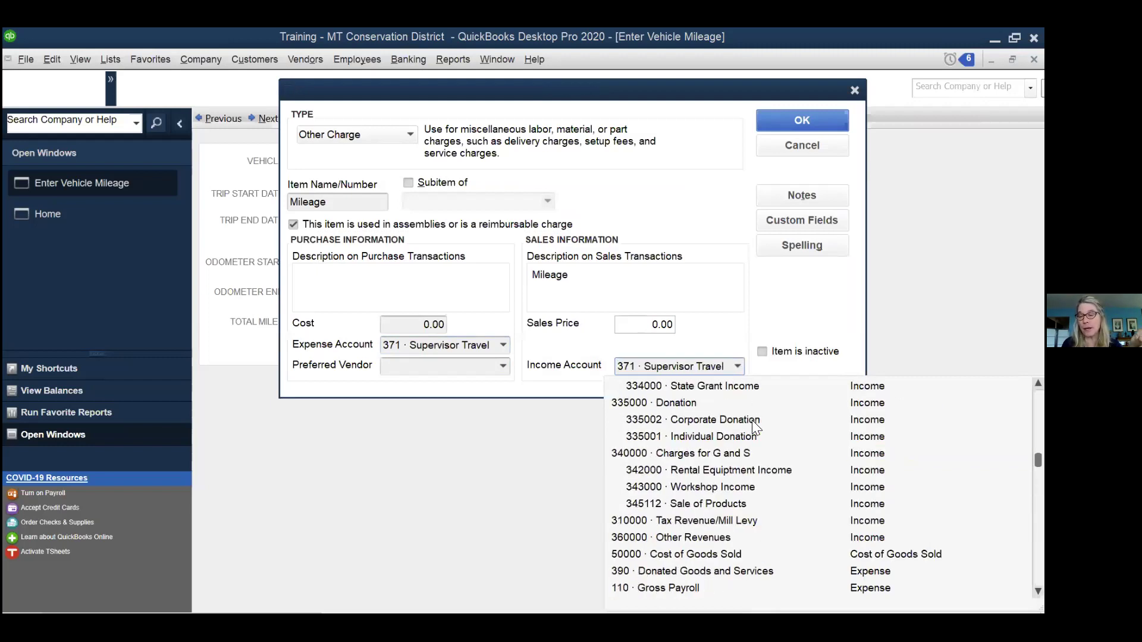
{"action": "scroll", "coordinate": [751, 420], "scroll_direction": "up", "scroll_amount": 2}
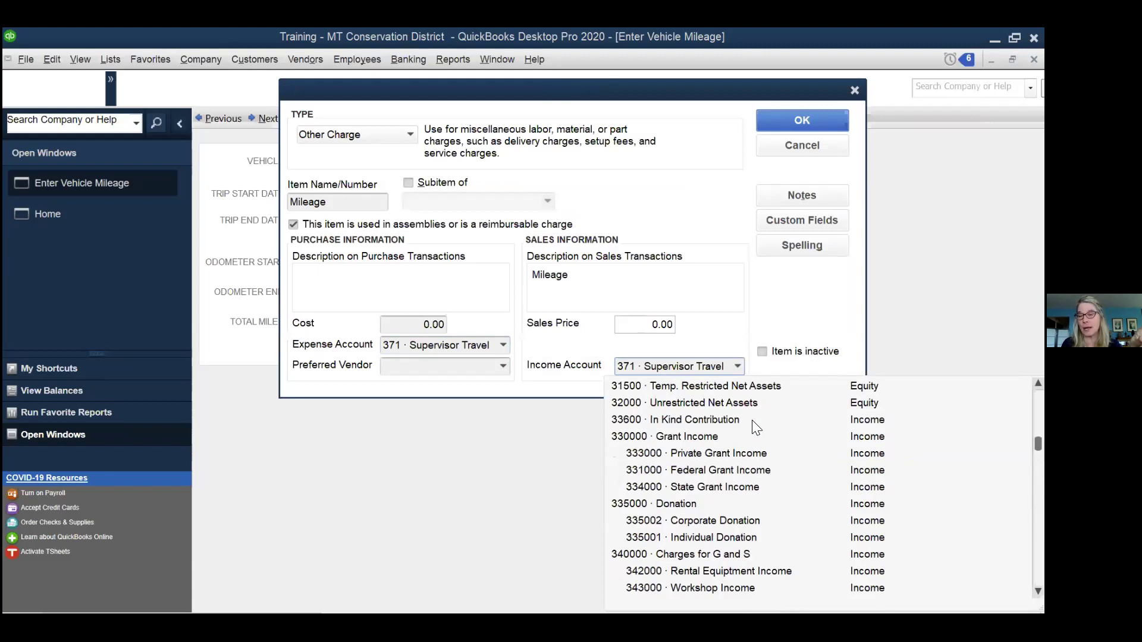
{"action": "scroll", "coordinate": [752, 419], "scroll_direction": "down", "scroll_amount": 2}
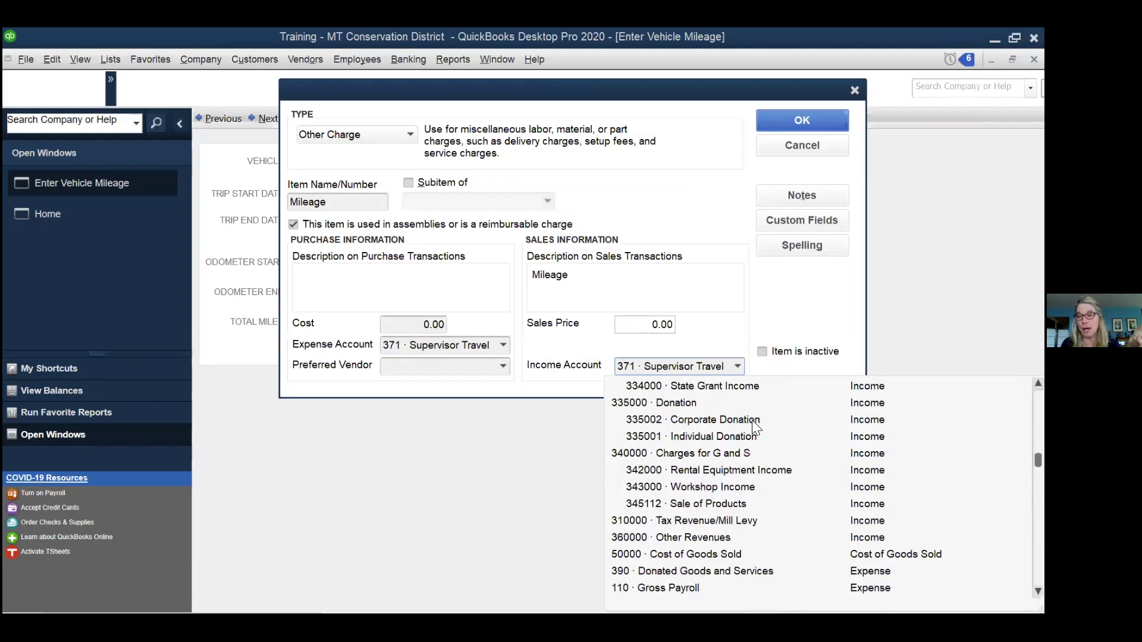
{"action": "scroll", "coordinate": [751, 420], "scroll_direction": "down", "scroll_amount": 1}
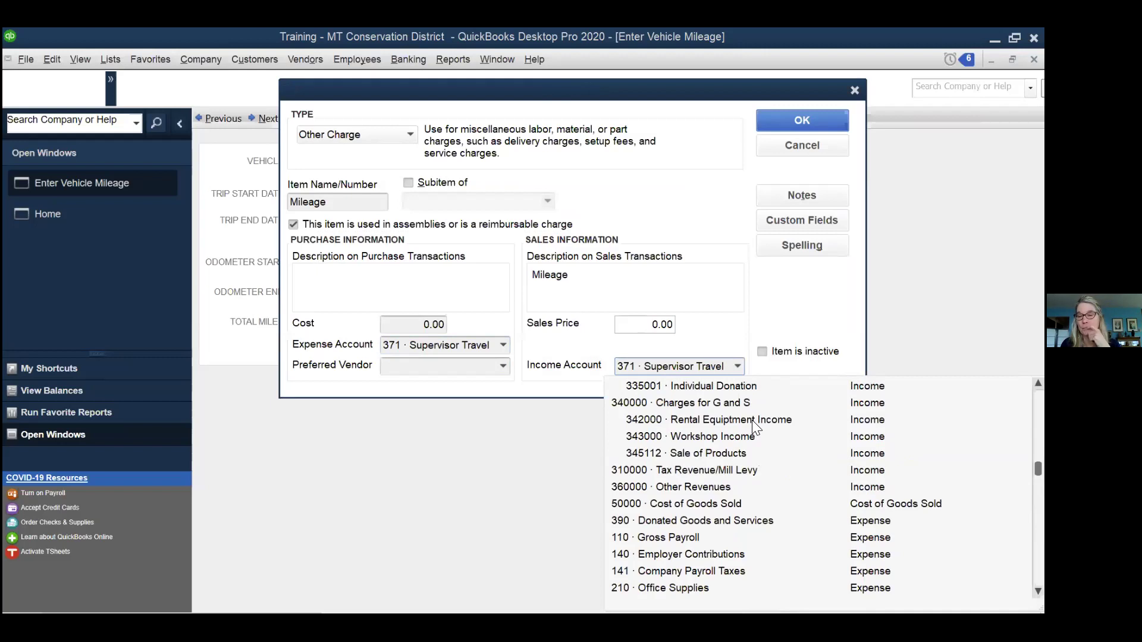
{"action": "scroll", "coordinate": [743, 443], "scroll_direction": "down", "scroll_amount": 1}
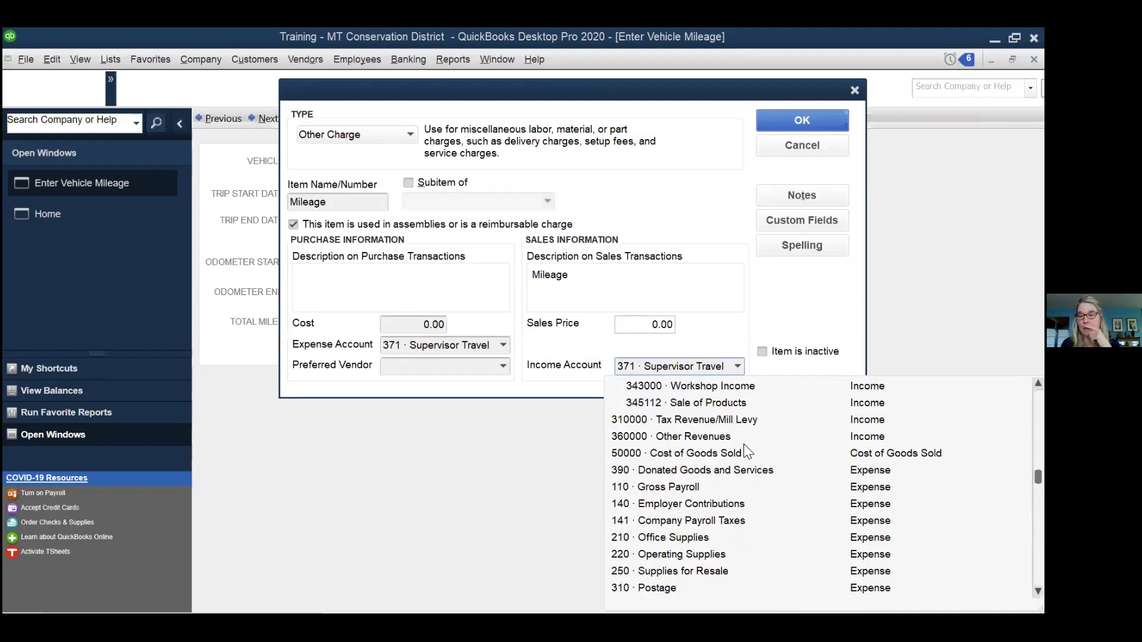
{"action": "scroll", "coordinate": [737, 445], "scroll_direction": "down", "scroll_amount": 2}
{"action": "scroll", "coordinate": [722, 448], "scroll_direction": "up", "scroll_amount": 1}
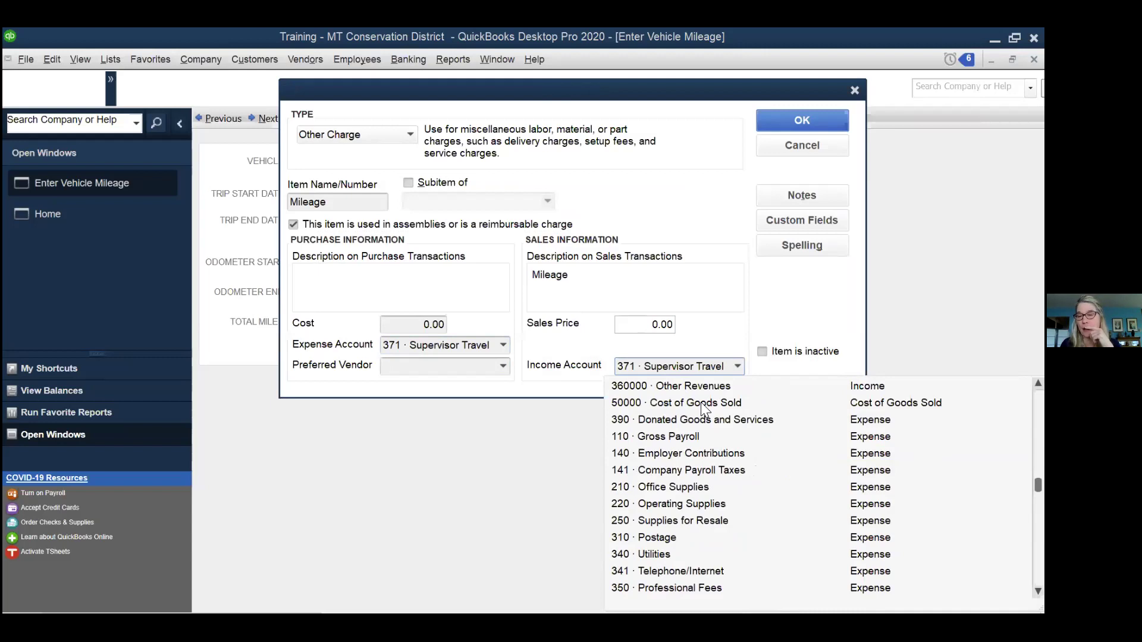
{"action": "left_click", "coordinate": [684, 385]}
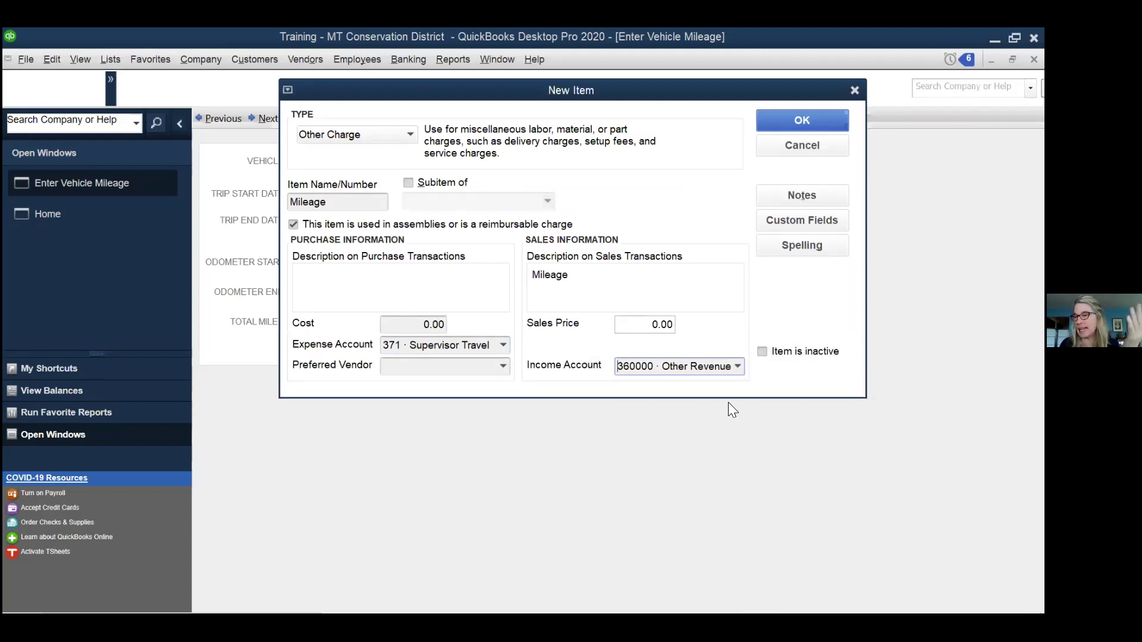
{"action": "left_click", "coordinate": [785, 113]}
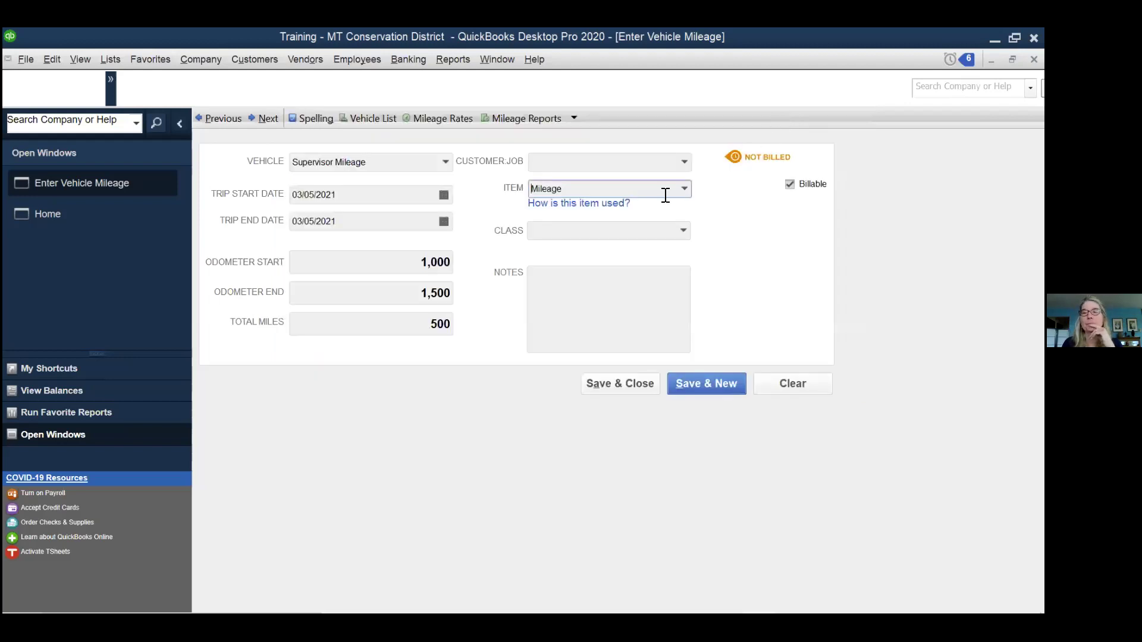
Step: Assign the trip to the class Admin (Unrestricted) and enter the note "Trip to my district"
{"action": "left_click", "coordinate": [682, 230]}
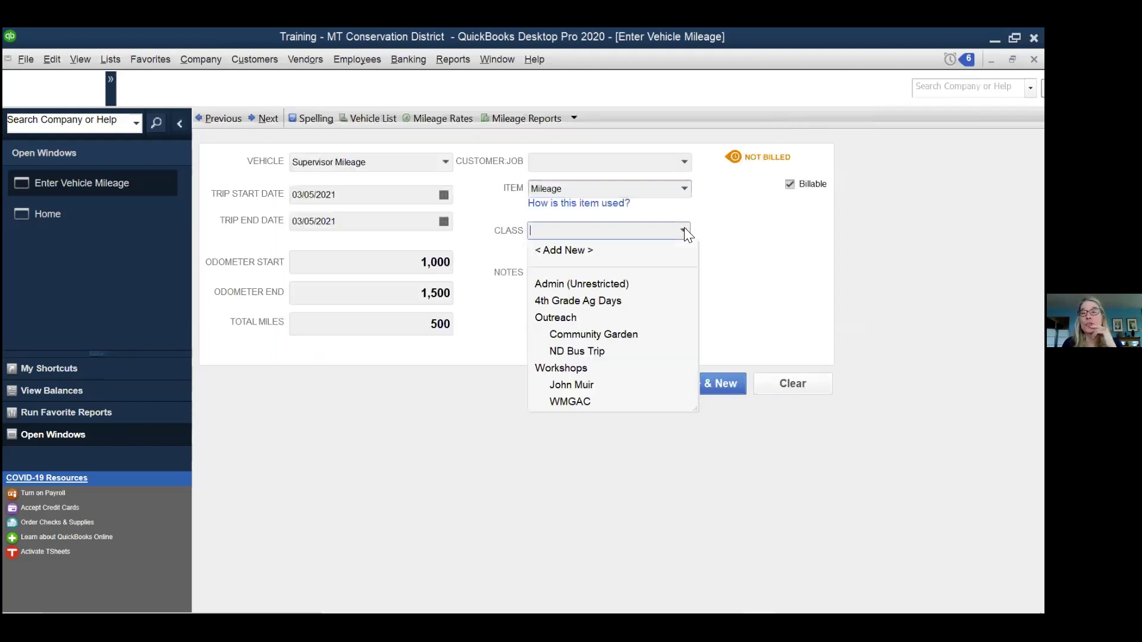
{"action": "left_click", "coordinate": [558, 275]}
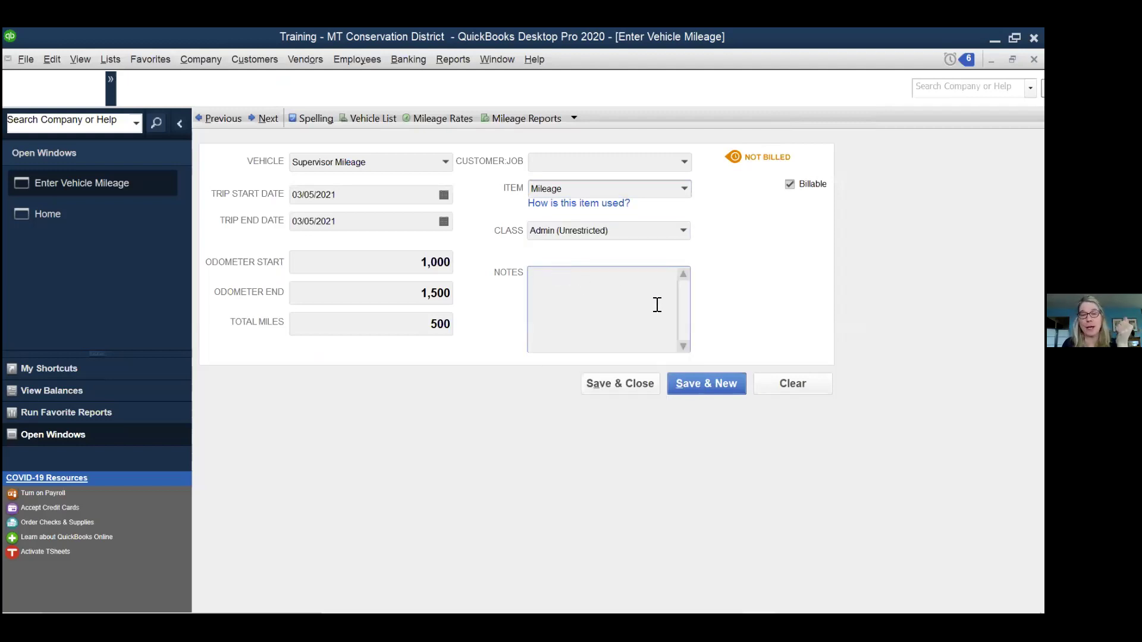
{"action": "type", "text": "Trip to"}
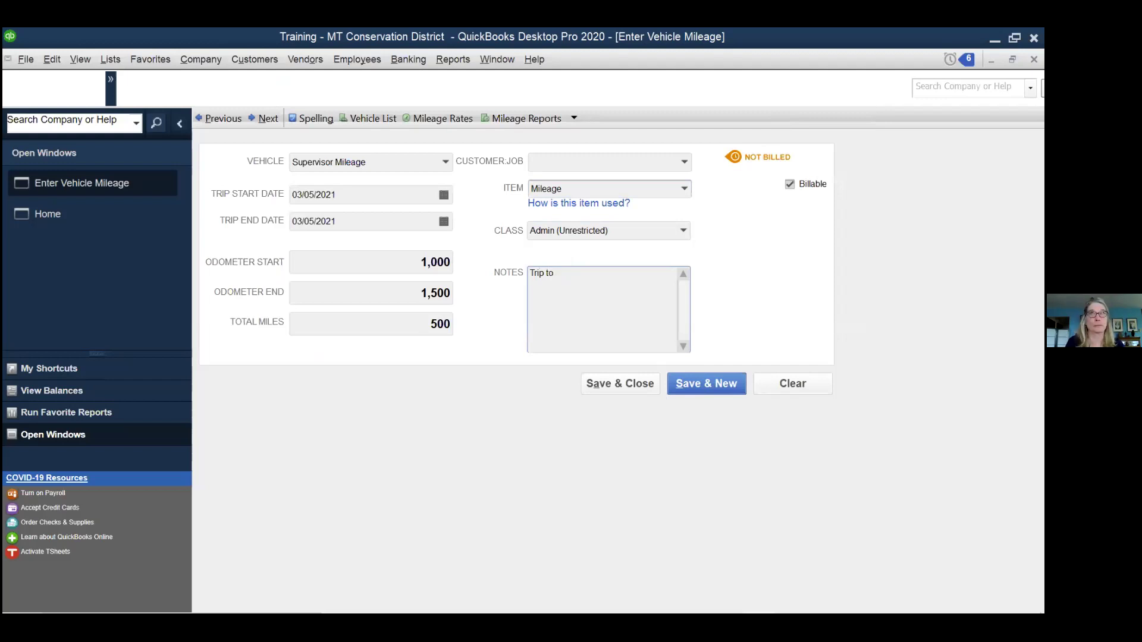
{"action": "type", "text": "my dist "}
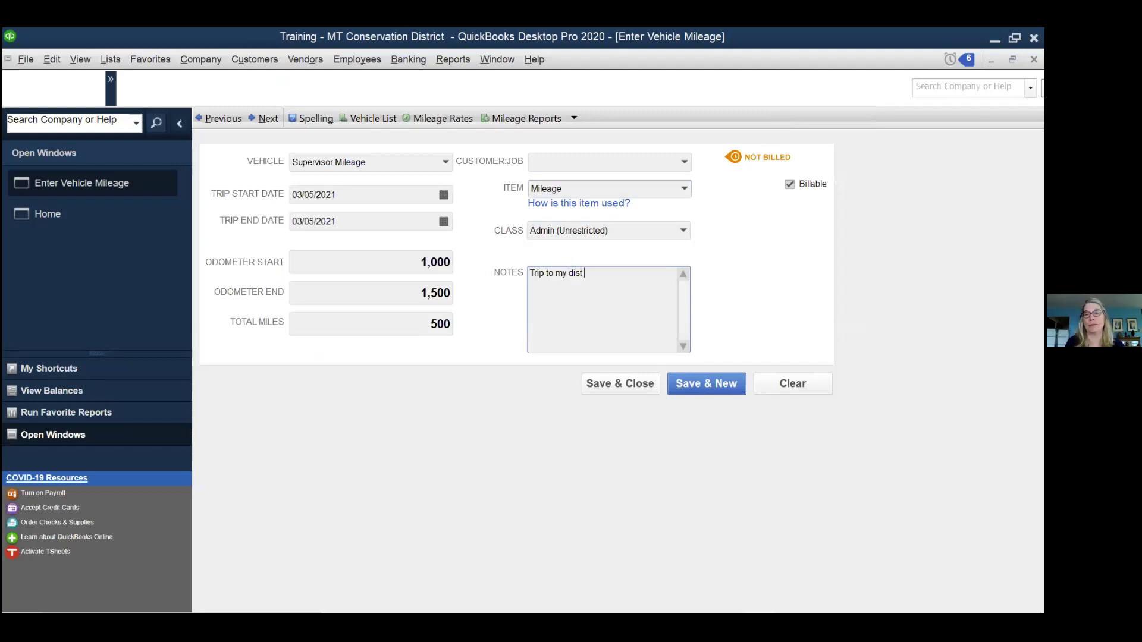
{"action": "type", "text": "ict"}
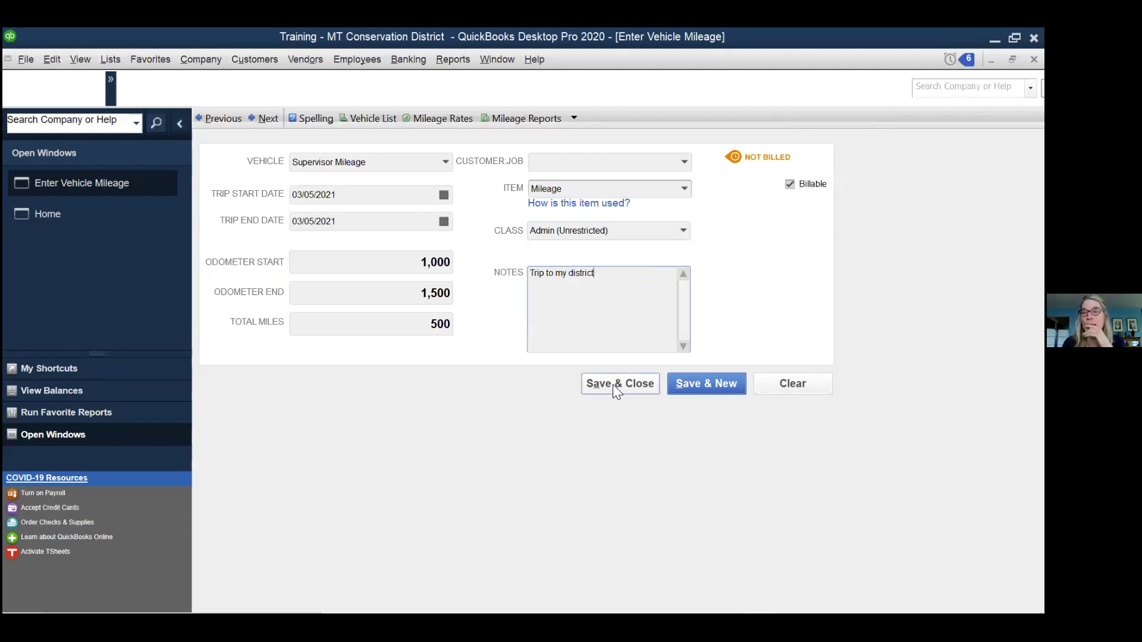
Step: Mark the trip as not billable and try to save the mileage entry without a customer job
{"action": "left_click", "coordinate": [789, 184]}
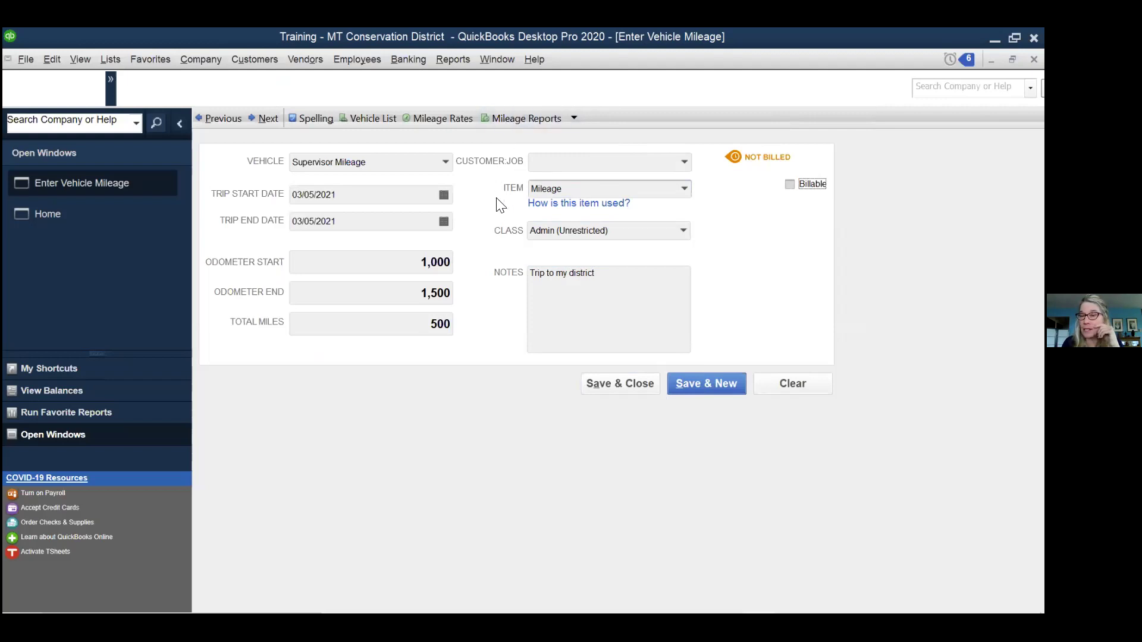
{"action": "left_click", "coordinate": [613, 386]}
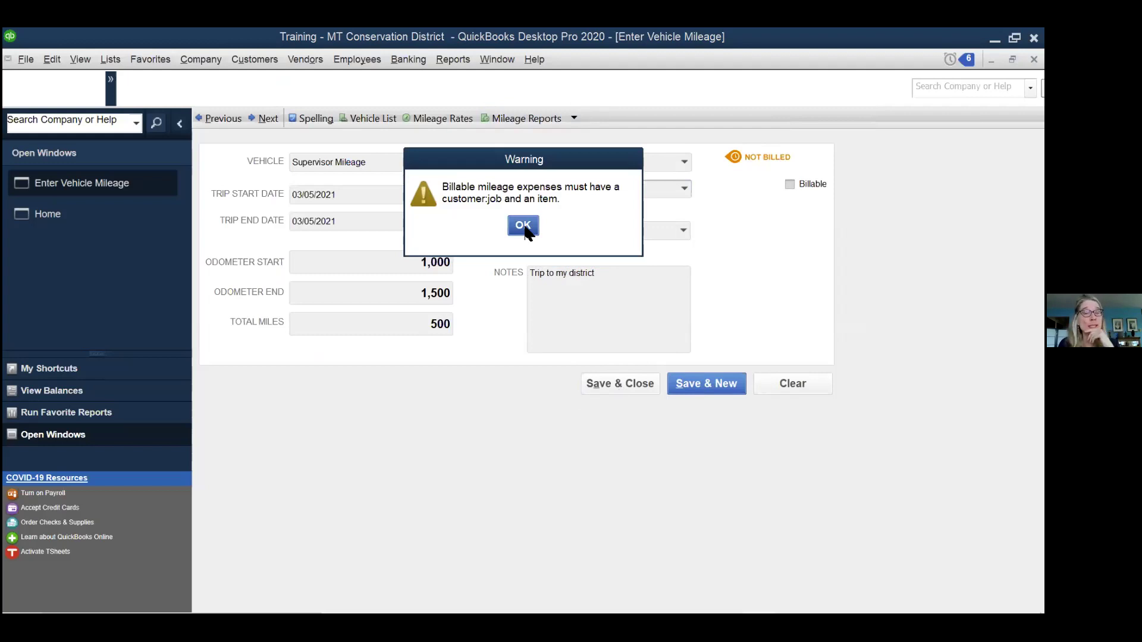
{"action": "left_click", "coordinate": [523, 226]}
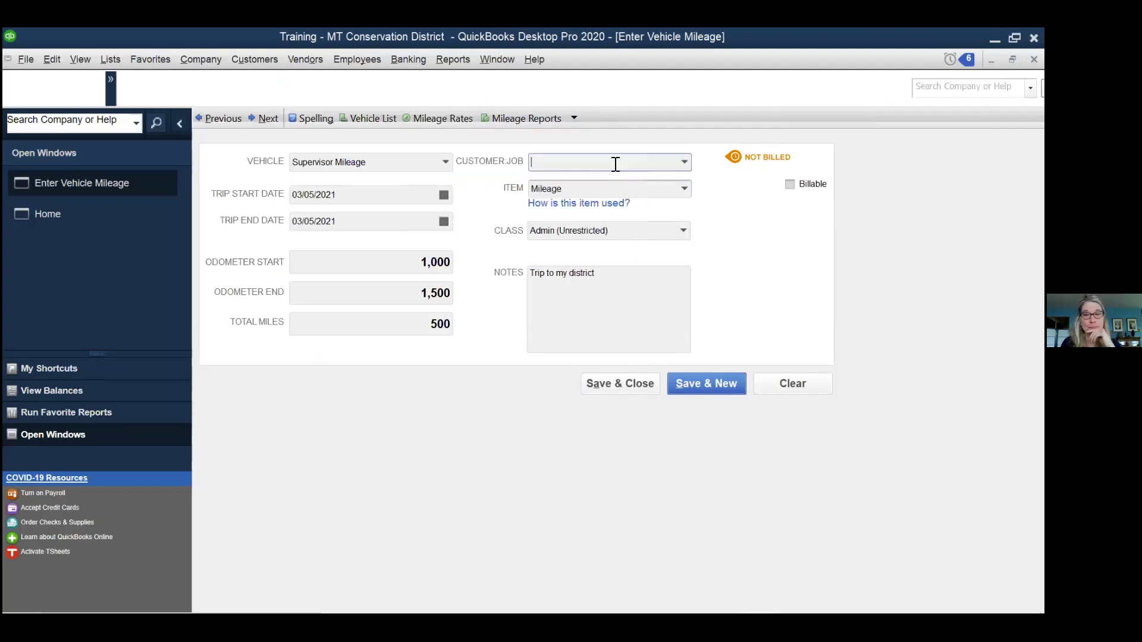
Step: Quick-add "MT Conv District" as the trip's customer job, then save and close the mileage entry
{"action": "type", "text": "MT Co"}
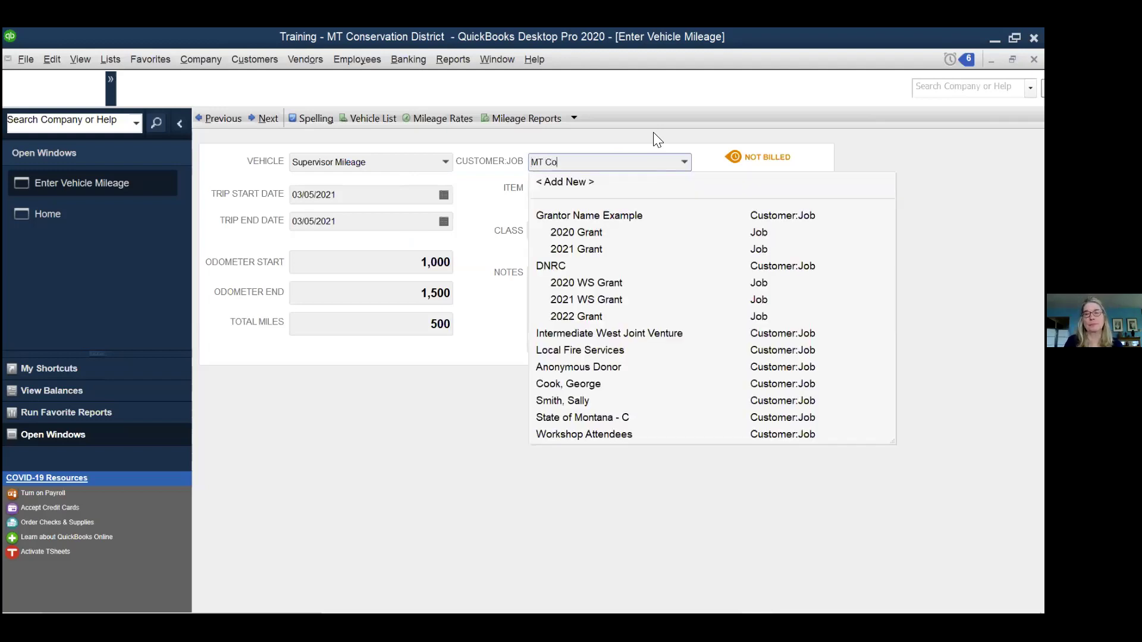
{"action": "type", "text": "nv District"}
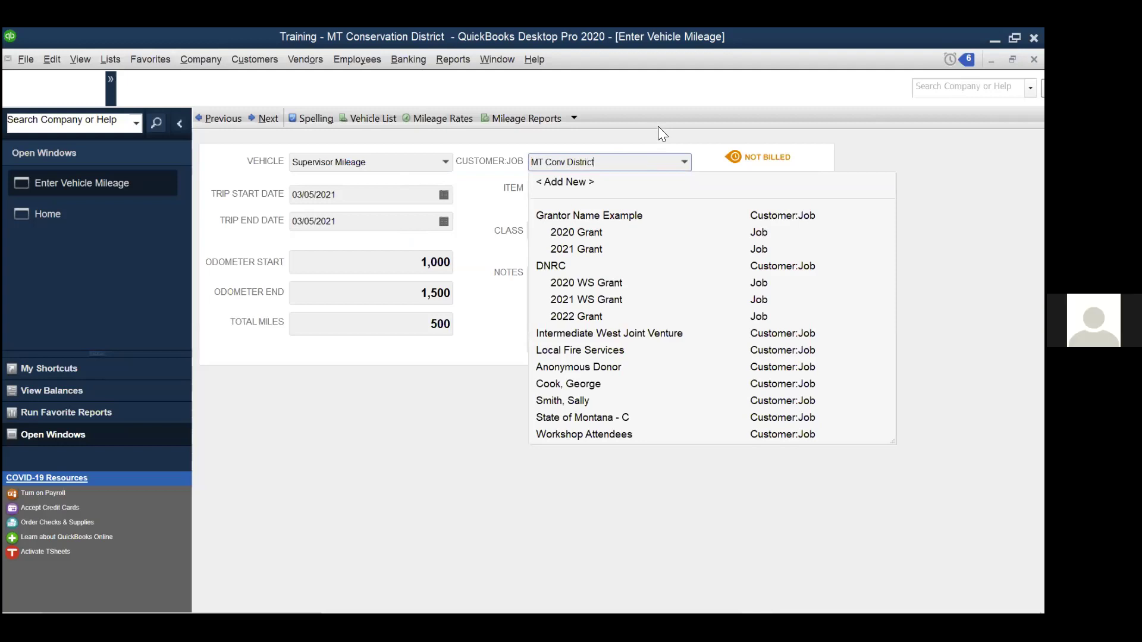
{"action": "key", "text": "Tab"}
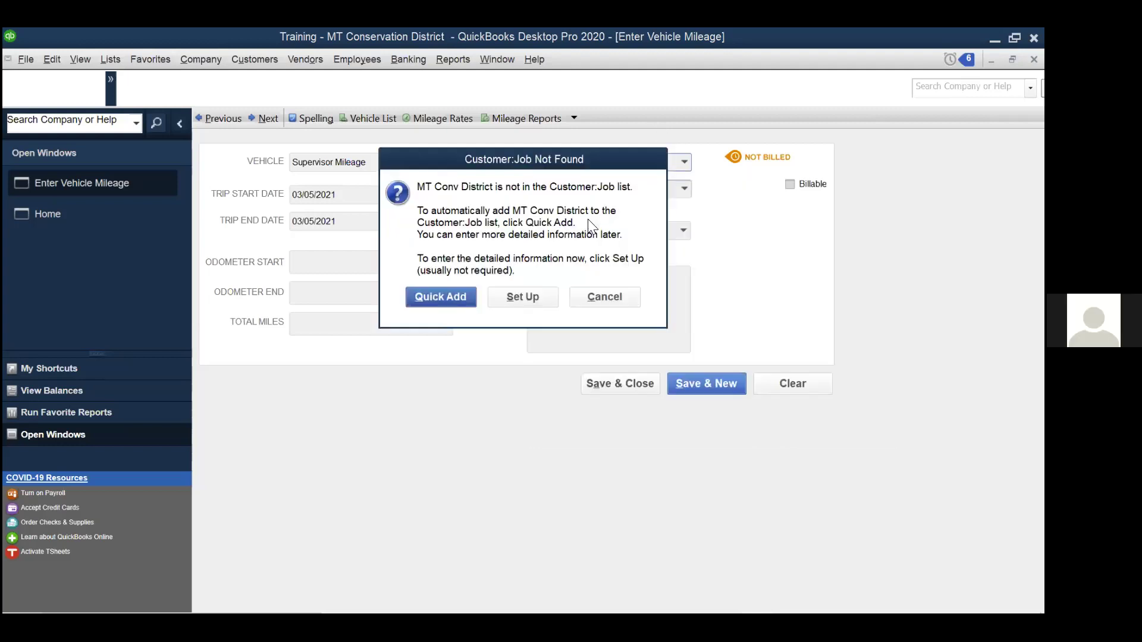
{"action": "left_click", "coordinate": [439, 305]}
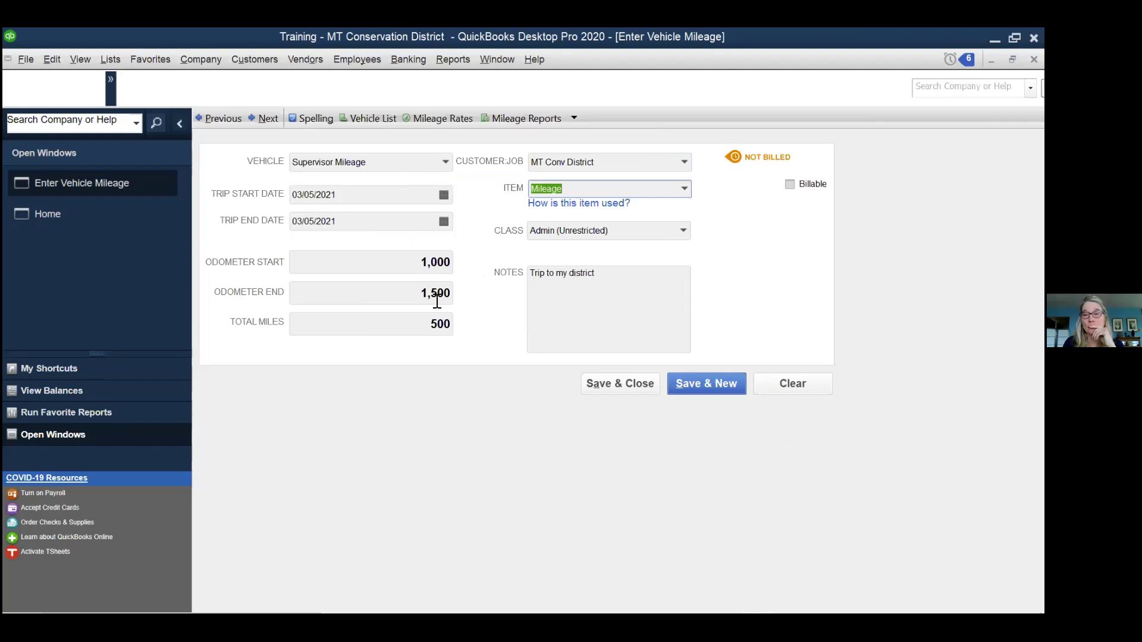
{"action": "left_click", "coordinate": [610, 384]}
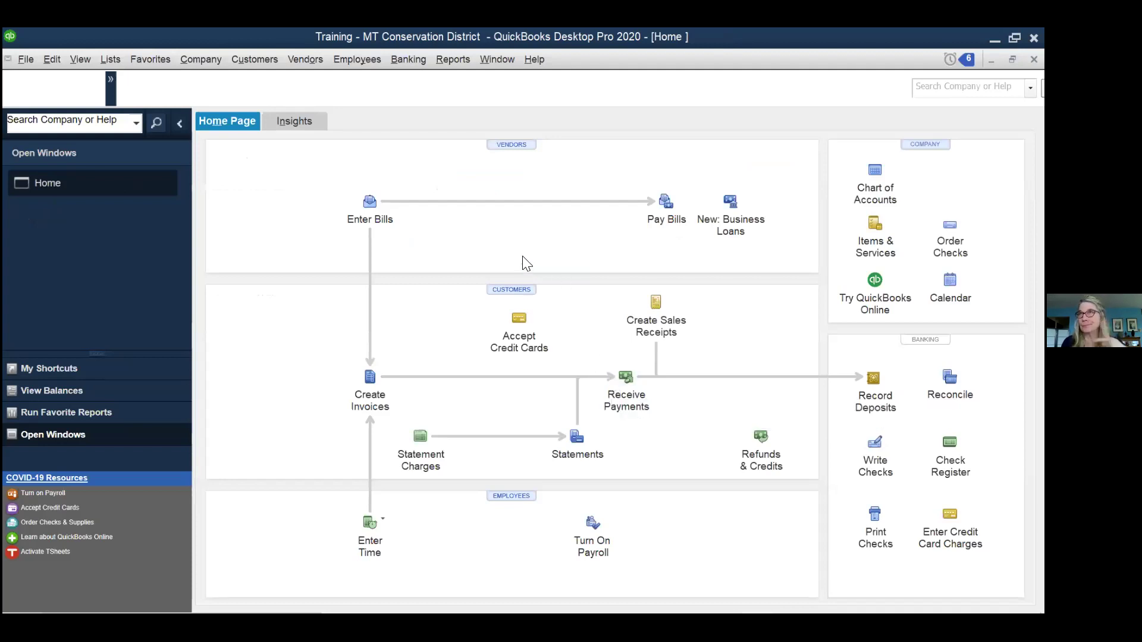
Step: Run the Mileage by Vehicle Summary report
{"action": "left_click", "coordinate": [456, 57]}
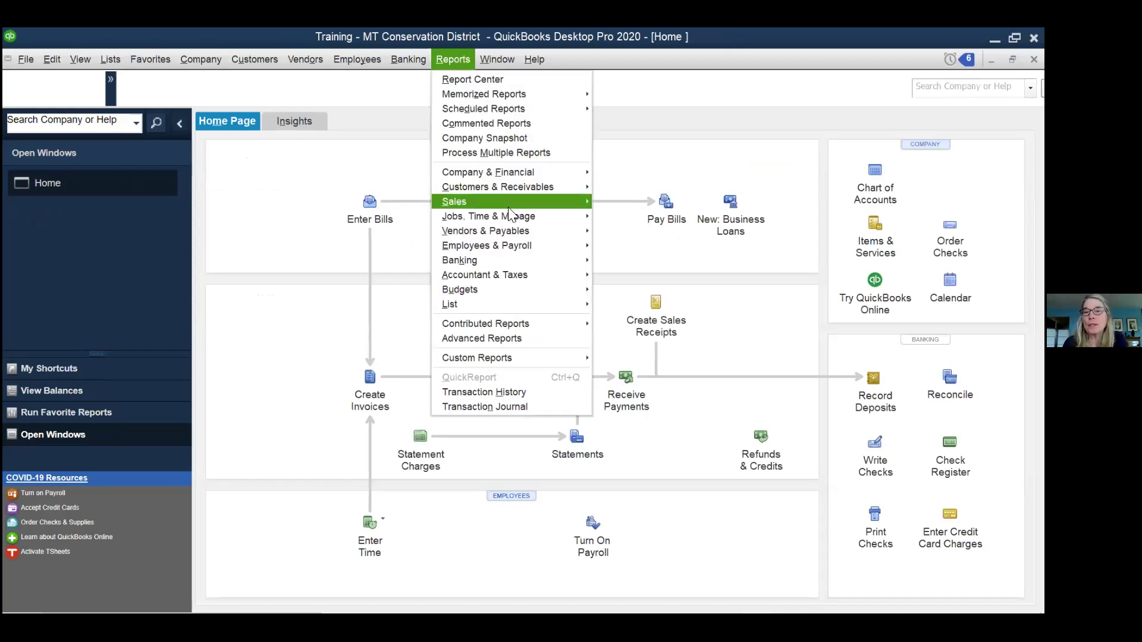
{"action": "mouse_move", "coordinate": [513, 211]}
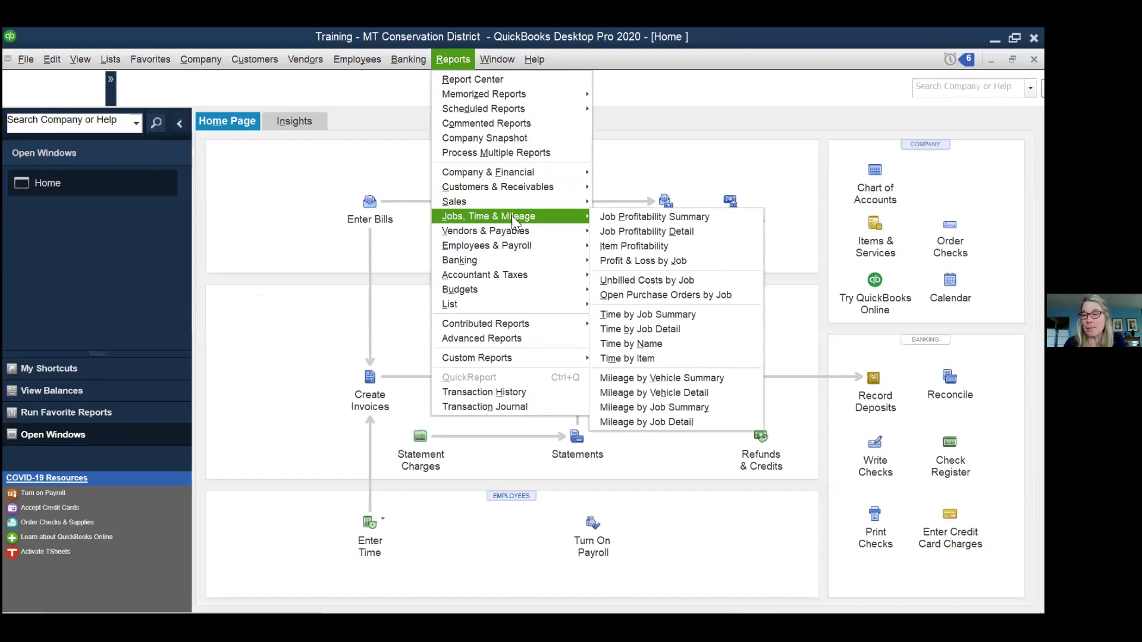
{"action": "left_click", "coordinate": [670, 376]}
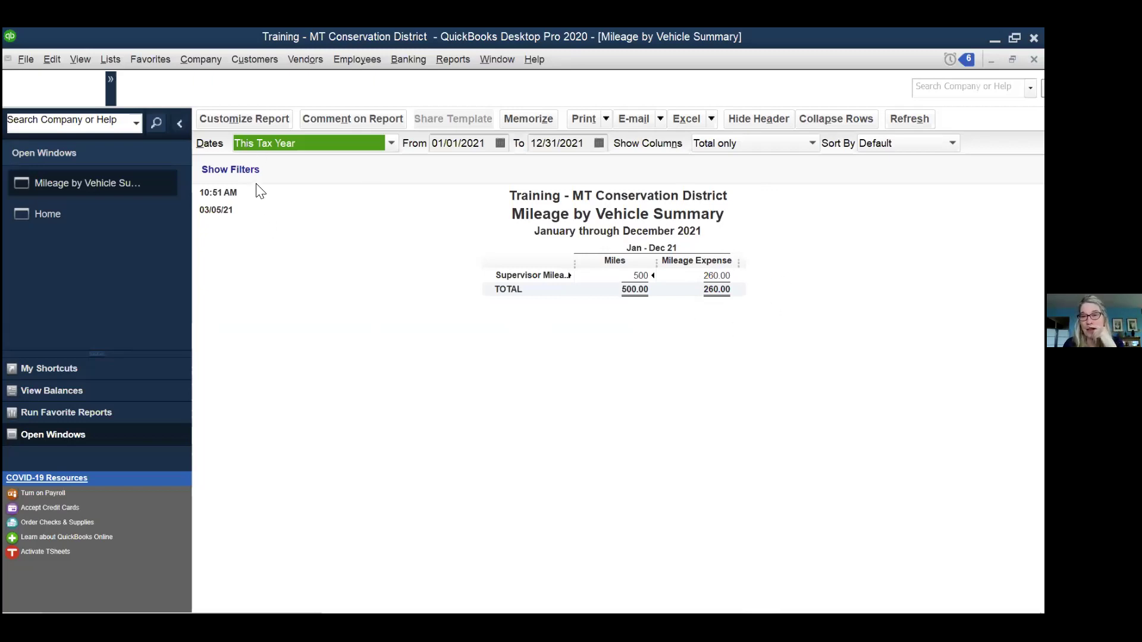
Step: Check the column display options of the Mileage by Vehicle Summary report, then close the report unmodified
{"action": "left_click", "coordinate": [262, 117]}
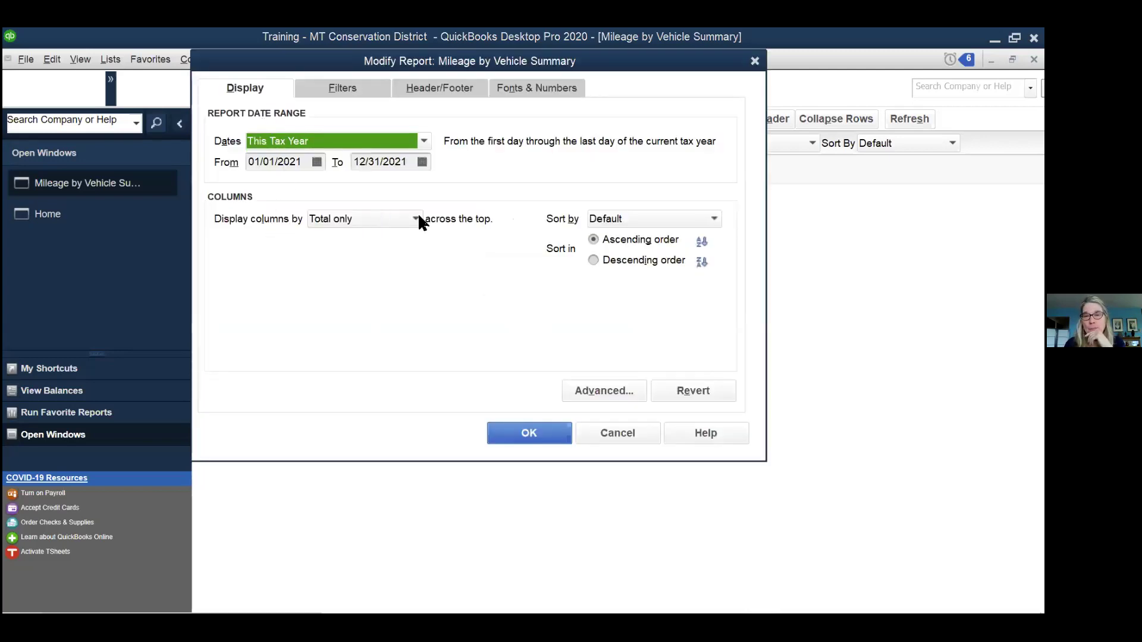
{"action": "left_click", "coordinate": [416, 219]}
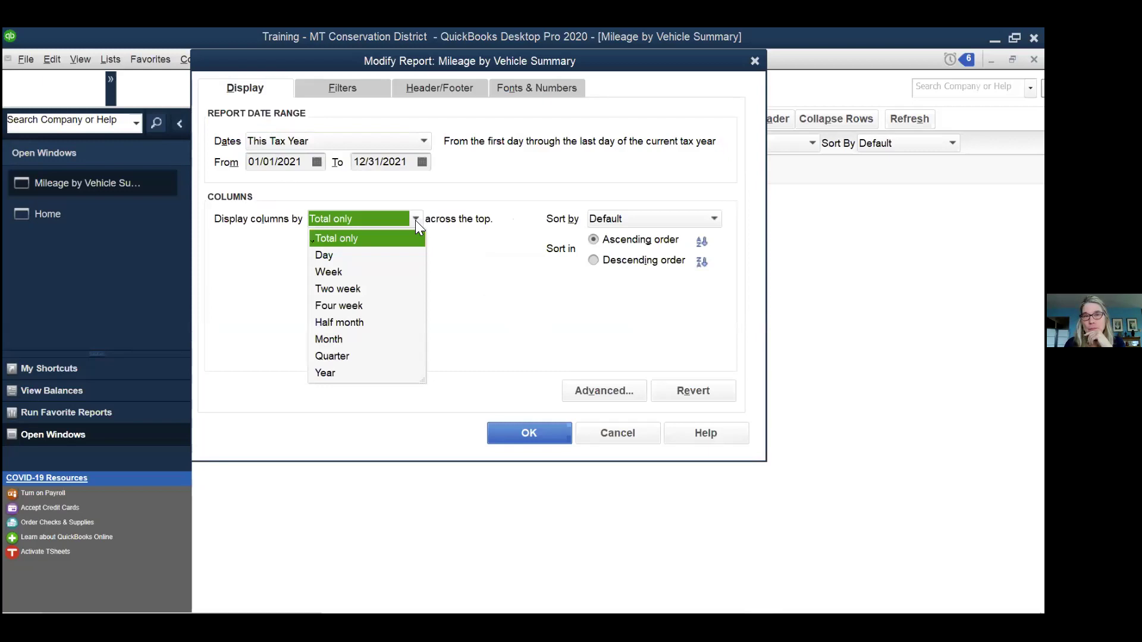
{"action": "left_click", "coordinate": [415, 220]}
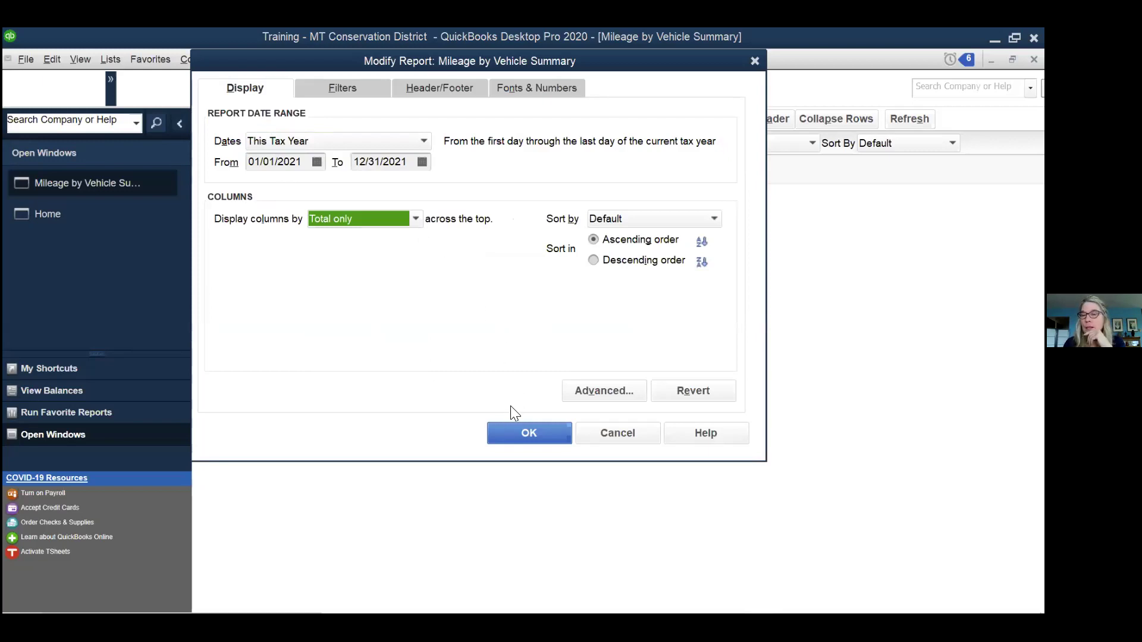
{"action": "left_click", "coordinate": [619, 426]}
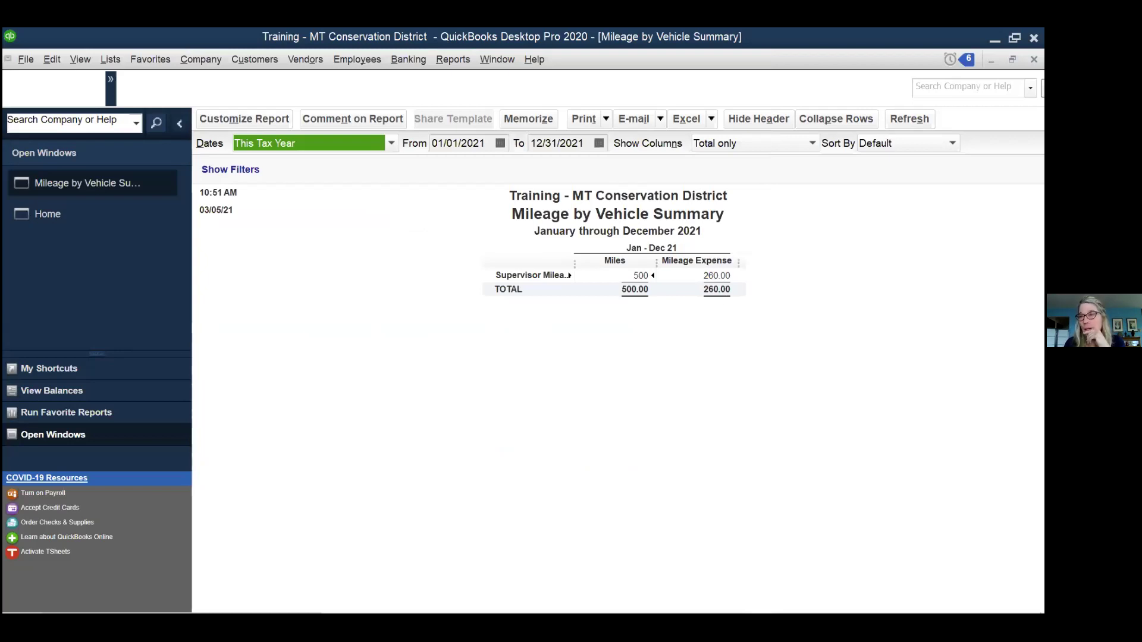
{"action": "key", "text": "Escape"}
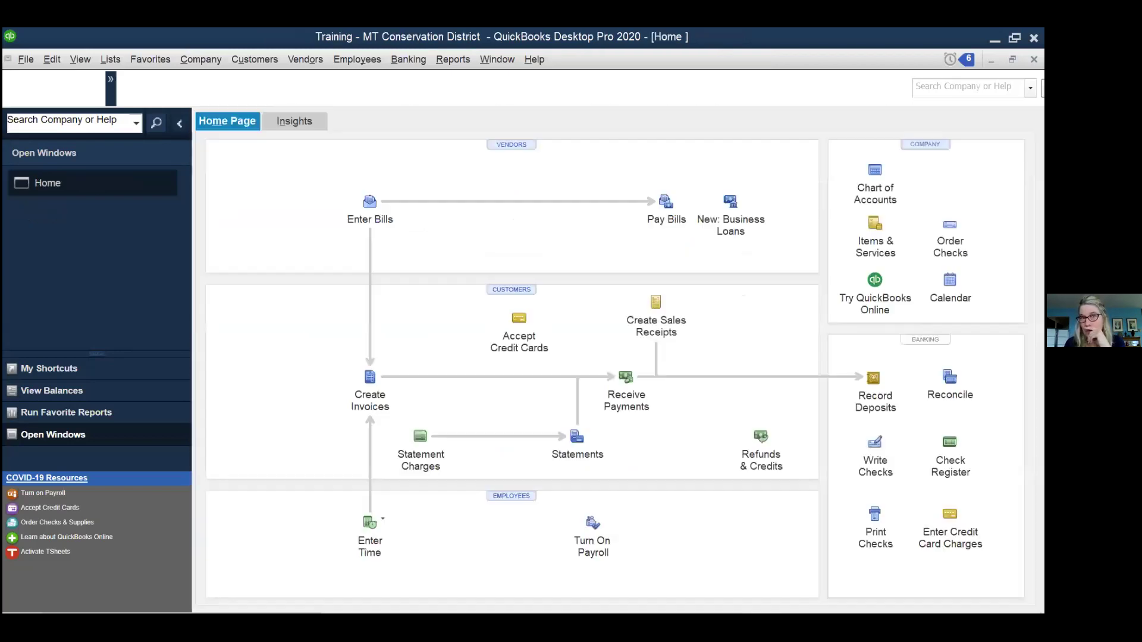
Step: Run the Mileage by Vehicle Detail report
{"action": "left_click", "coordinate": [455, 58]}
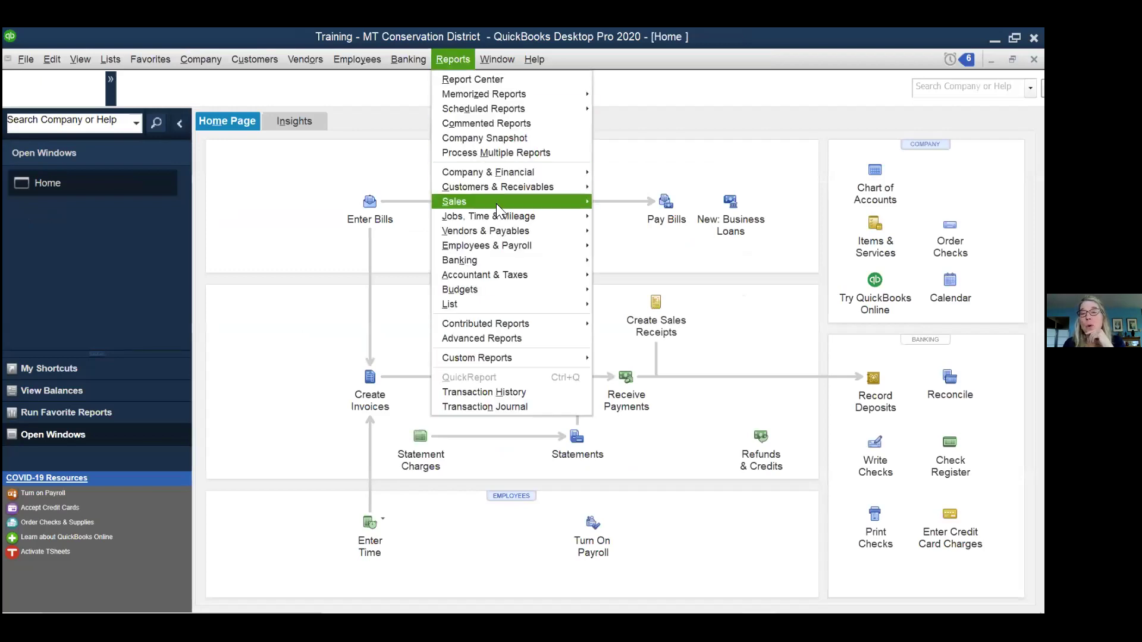
{"action": "mouse_move", "coordinate": [498, 215]}
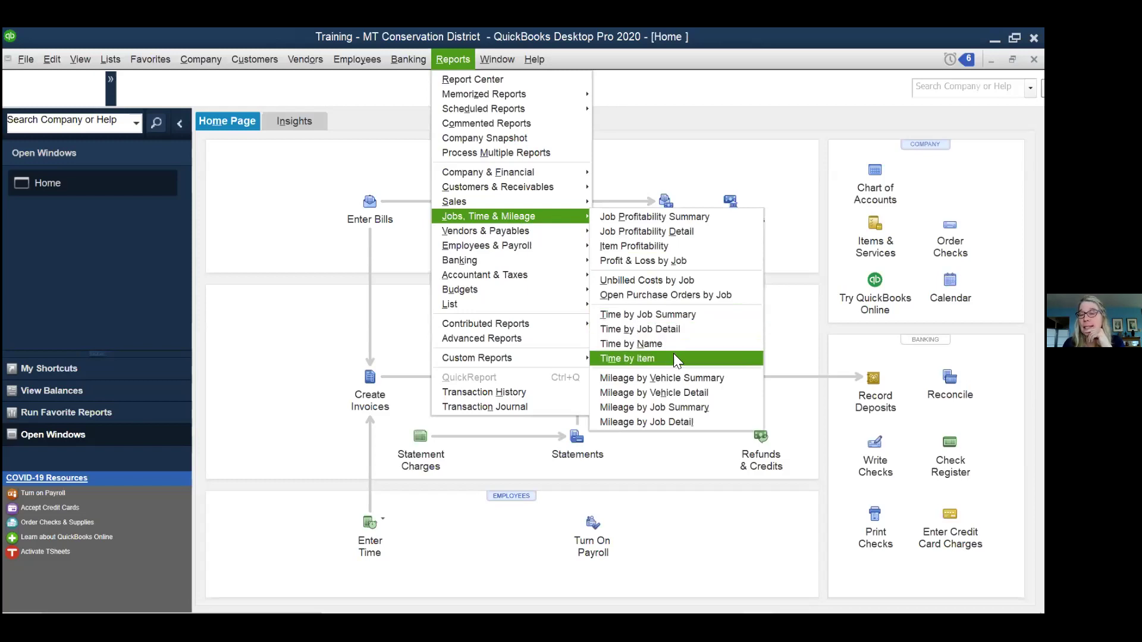
{"action": "left_click", "coordinate": [681, 394]}
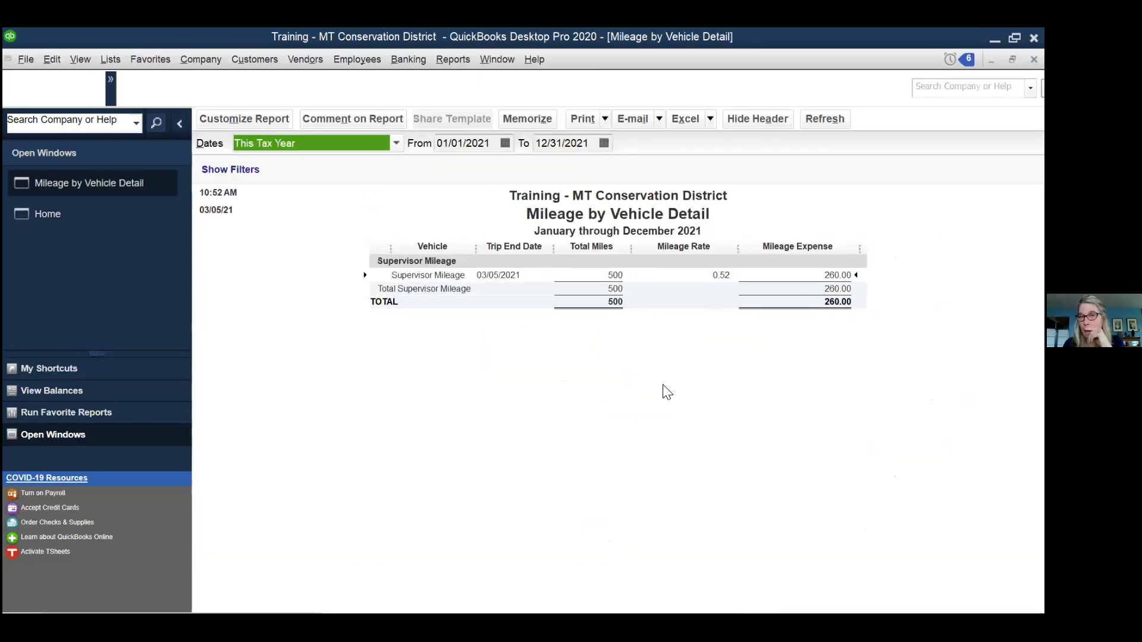
Step: Remove the Mileage Rate and Mileage Expense columns from the Mileage by Vehicle Detail report
{"action": "left_click", "coordinate": [253, 122]}
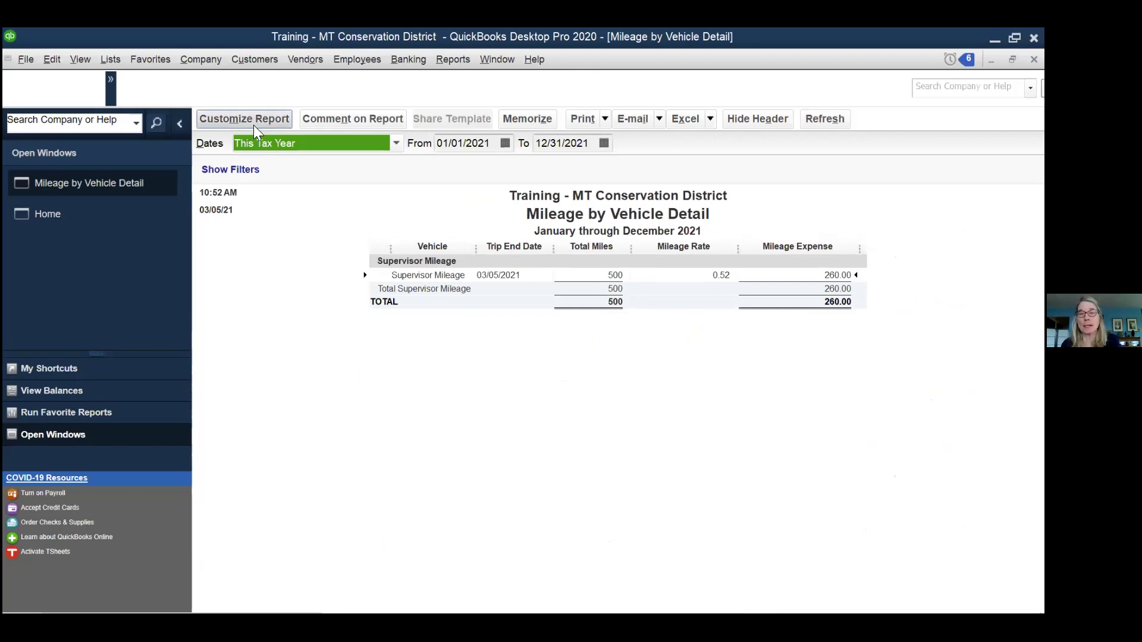
{"action": "scroll", "coordinate": [298, 289], "scroll_direction": "down", "scroll_amount": 3}
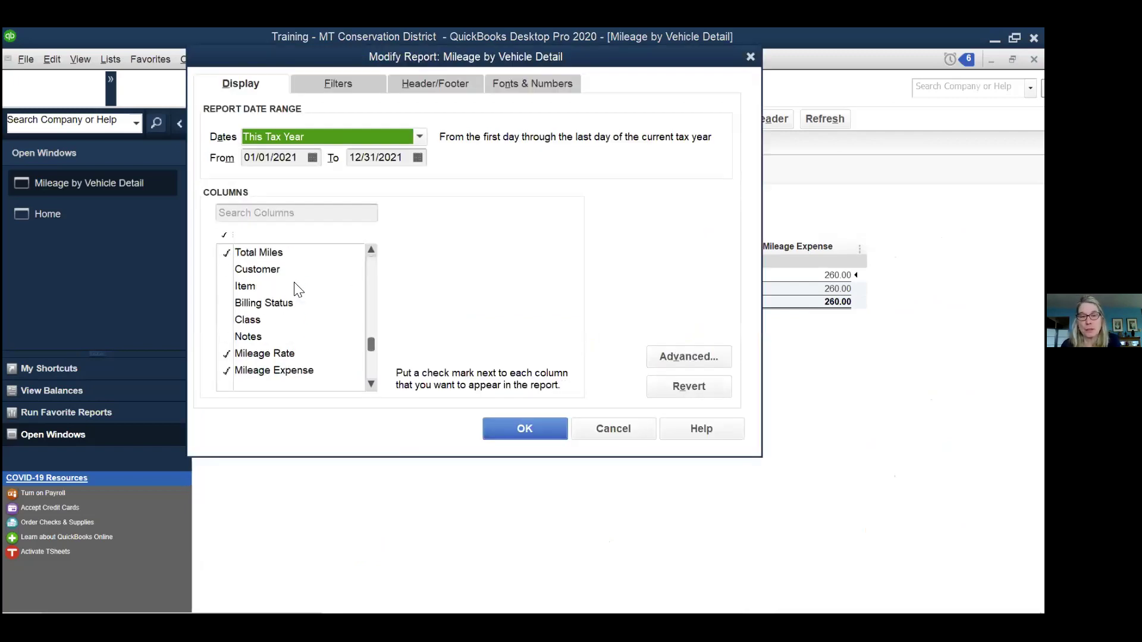
{"action": "left_click", "coordinate": [226, 337]}
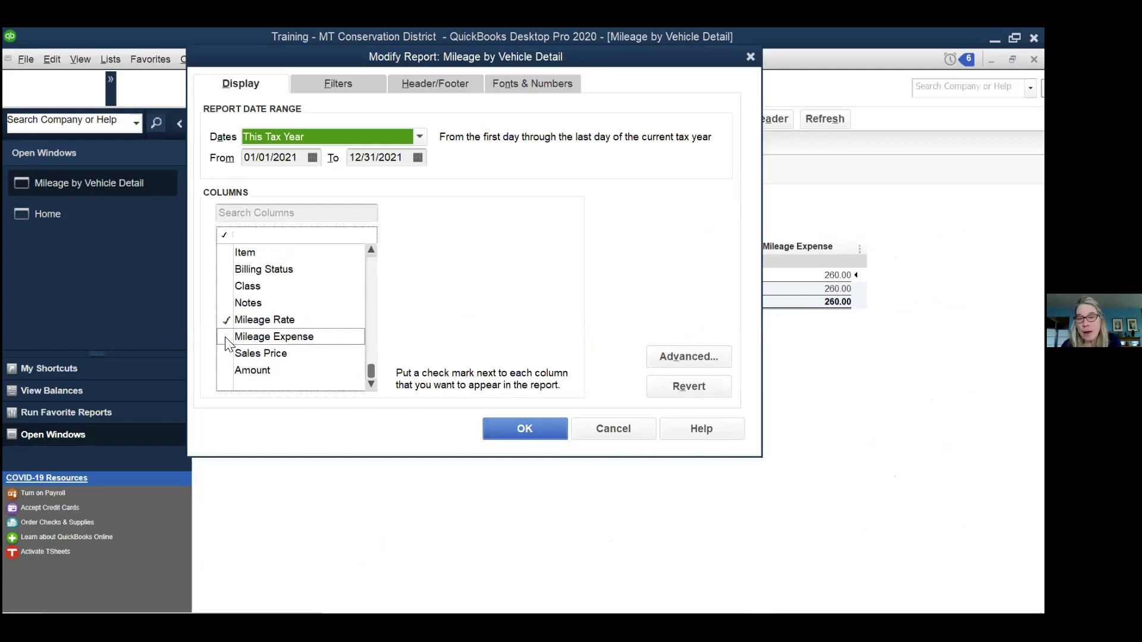
{"action": "left_click", "coordinate": [227, 320]}
{"action": "left_click", "coordinate": [525, 430]}
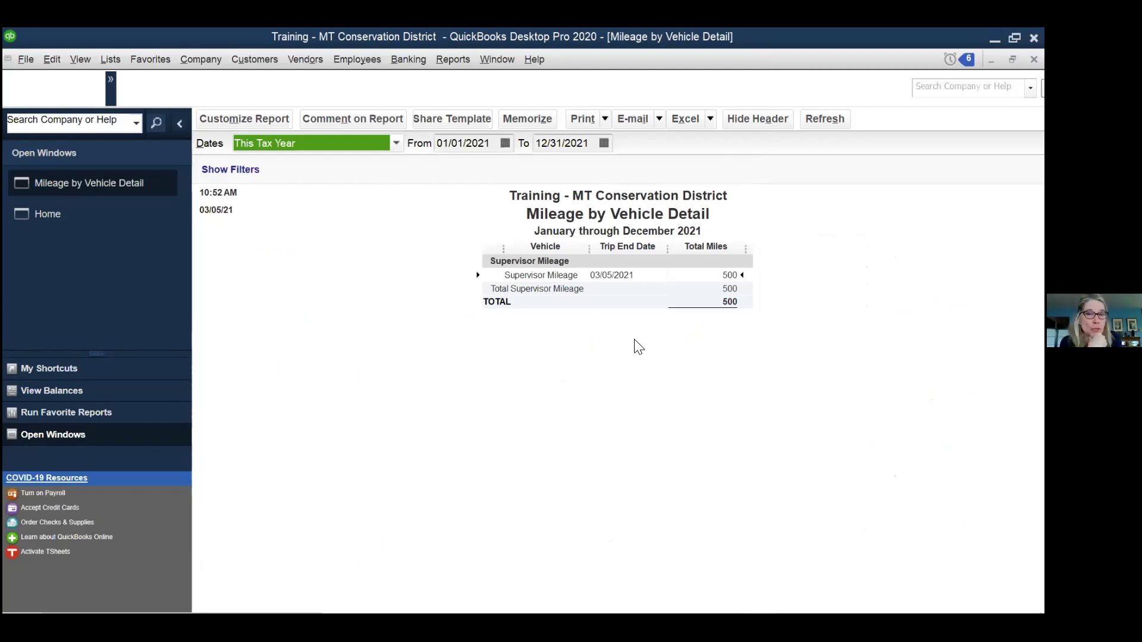
Step: Add the Class column to the Mileage by Vehicle Detail report and review the other available columns
{"action": "left_click", "coordinate": [244, 118]}
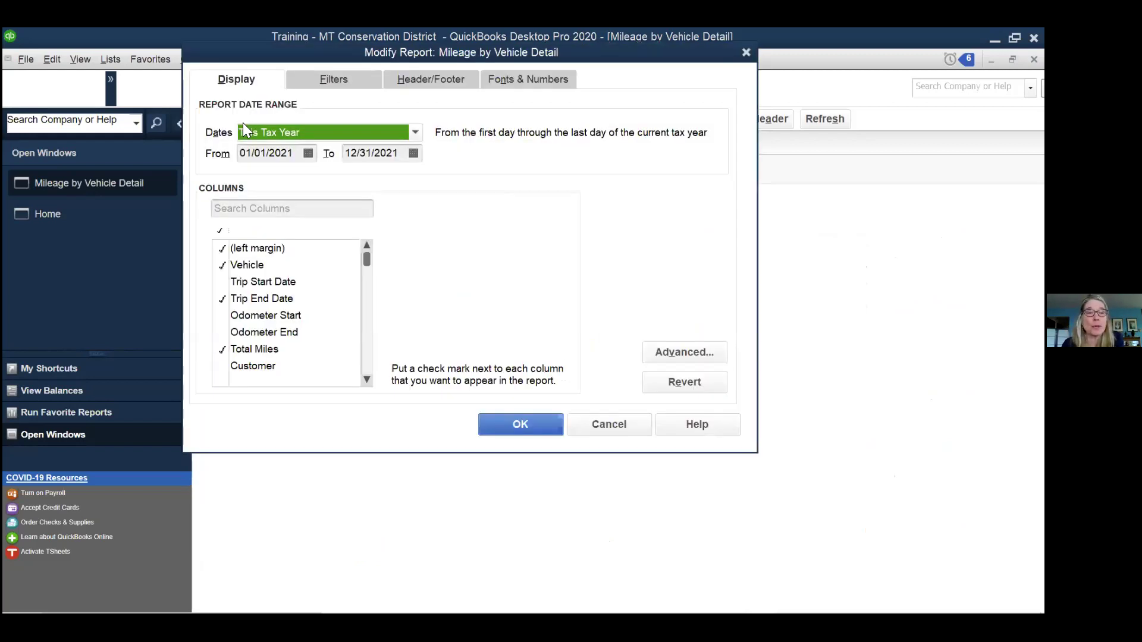
{"action": "scroll", "coordinate": [279, 303], "scroll_direction": "down", "scroll_amount": 2}
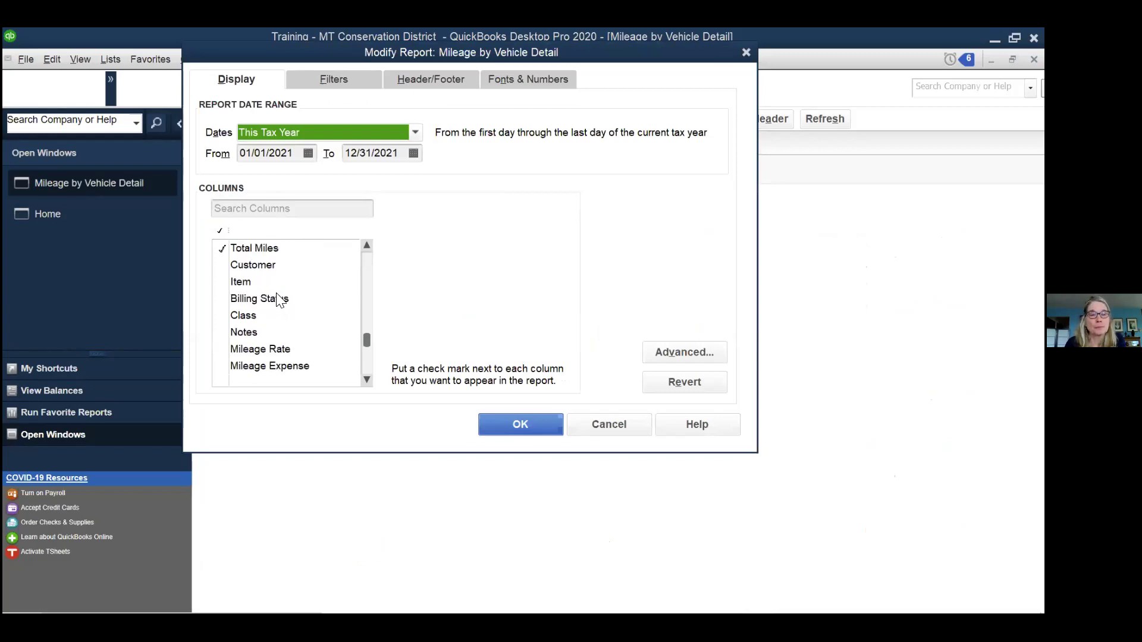
{"action": "left_click", "coordinate": [221, 316]}
{"action": "scroll", "coordinate": [293, 303], "scroll_direction": "down", "scroll_amount": 1}
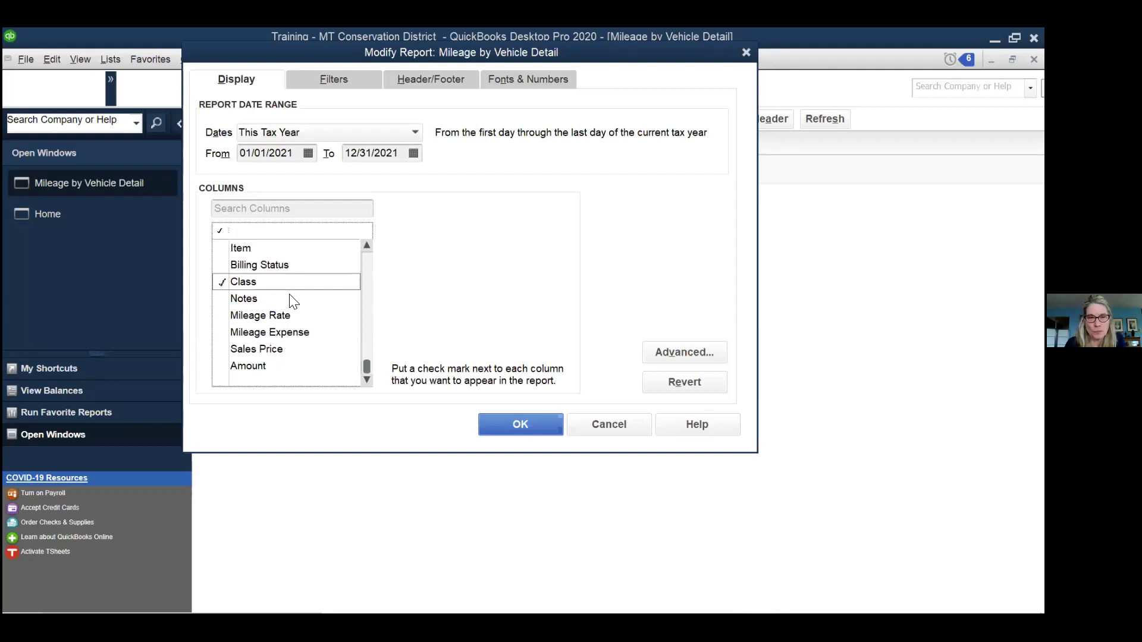
{"action": "scroll", "coordinate": [293, 302], "scroll_direction": "up", "scroll_amount": 1}
{"action": "scroll", "coordinate": [293, 302], "scroll_direction": "up", "scroll_amount": 1}
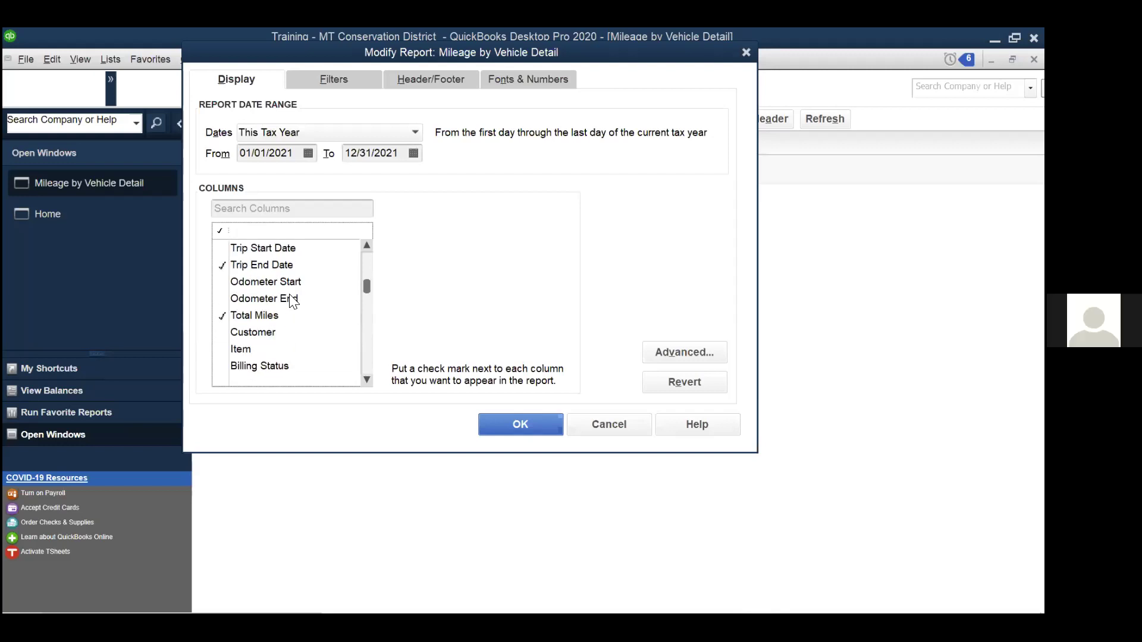
{"action": "scroll", "coordinate": [293, 302], "scroll_direction": "up", "scroll_amount": 1}
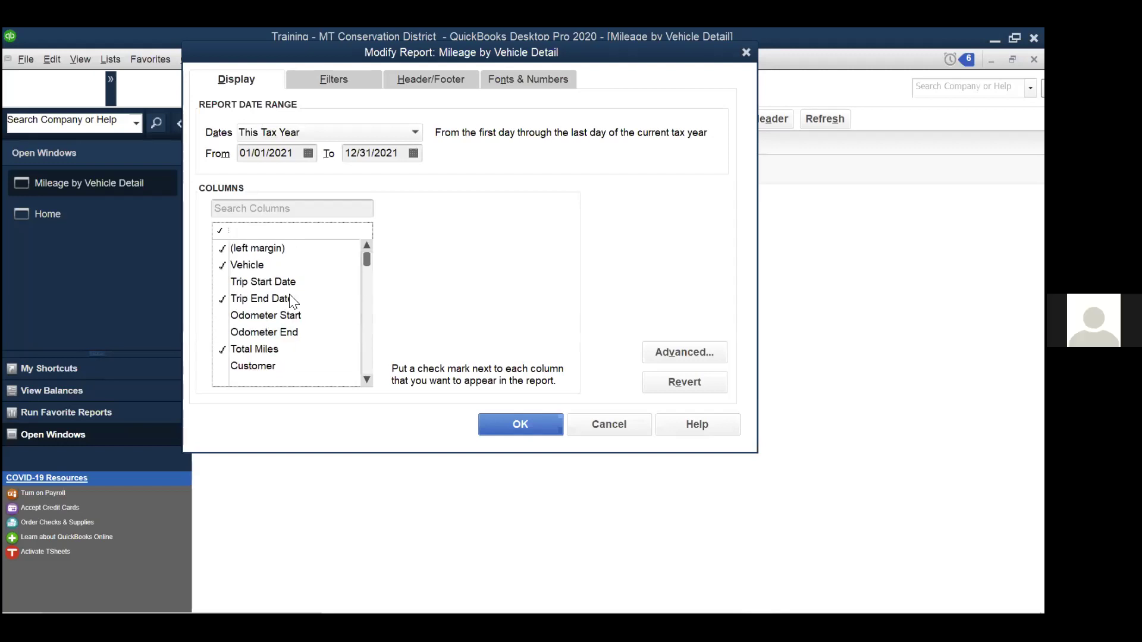
Step: Apply the column changes to the Mileage by Vehicle Detail report and close the report
{"action": "left_click", "coordinate": [527, 433]}
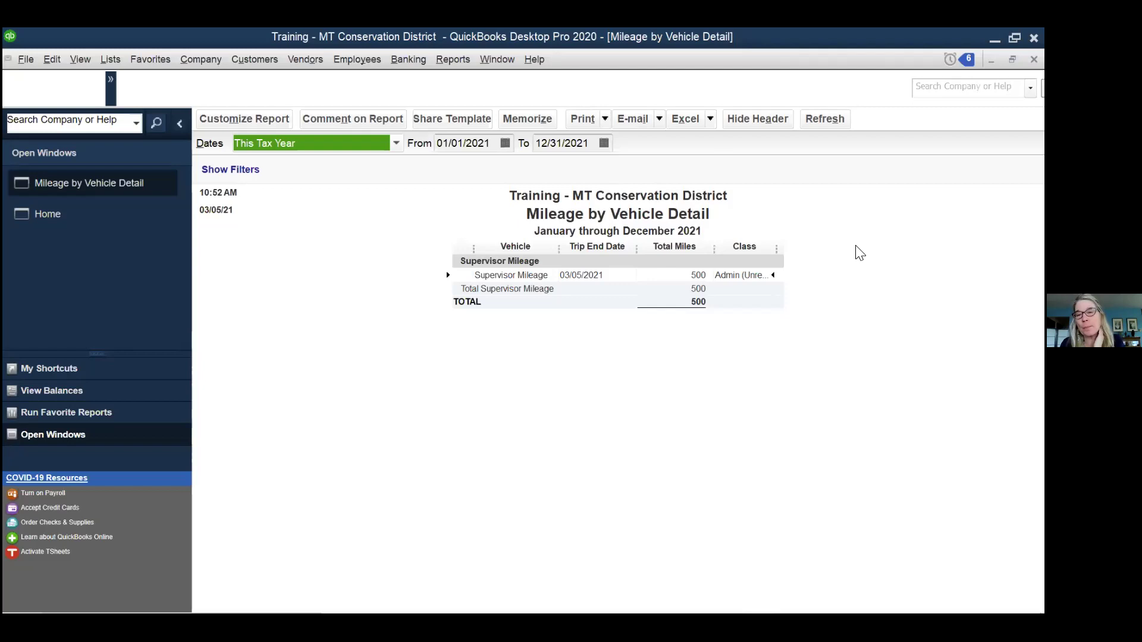
{"action": "key", "text": "Escape"}
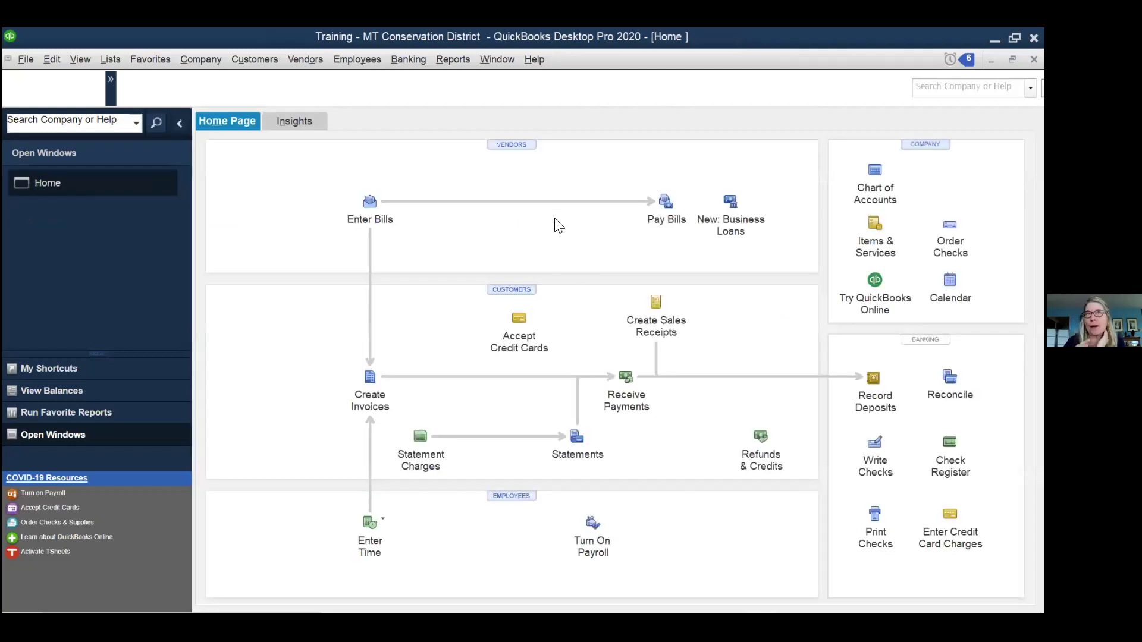
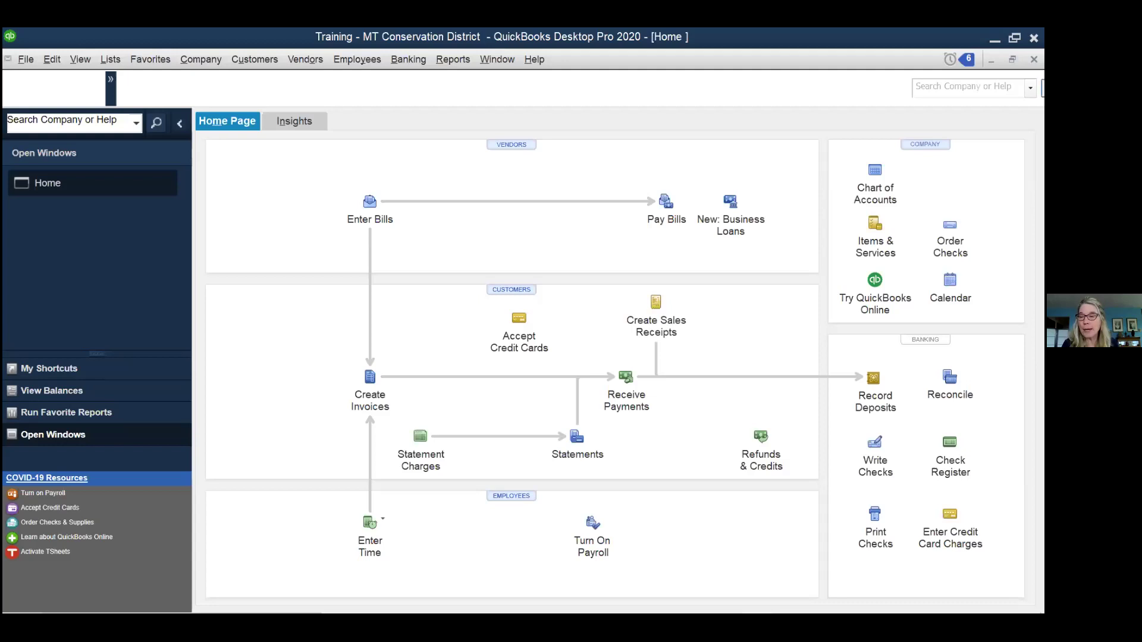
Step: Search all transactions with an advanced filter for an Amount equal to 434.75
{"action": "left_click", "coordinate": [53, 59]}
{"action": "left_click", "coordinate": [116, 232]}
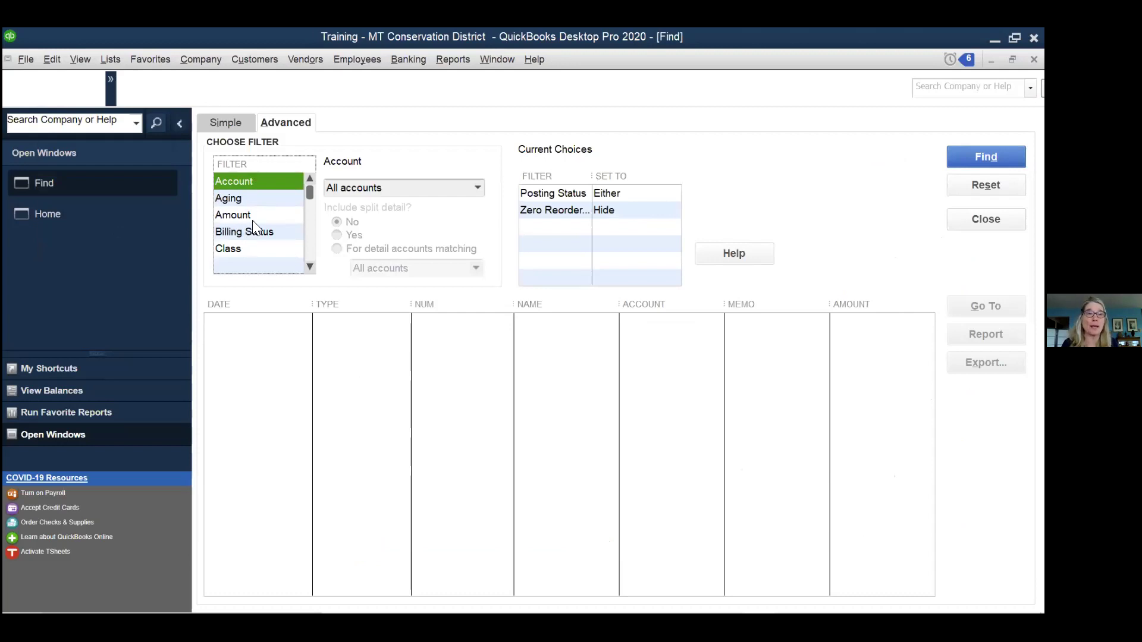
{"action": "left_click", "coordinate": [253, 215]}
{"action": "left_click", "coordinate": [330, 215]}
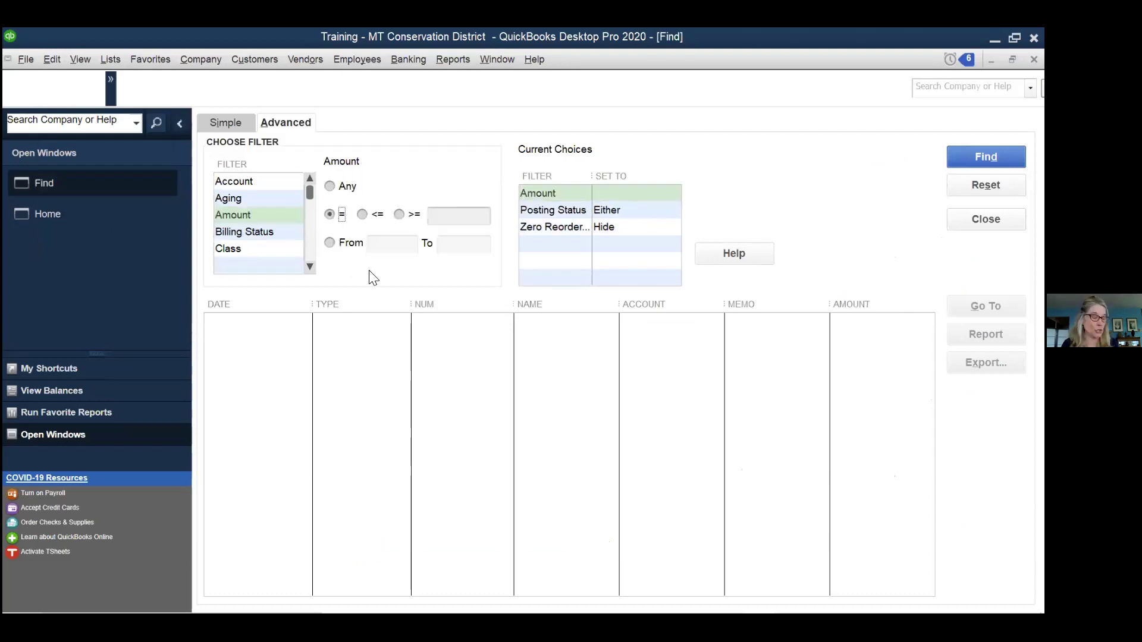
{"action": "left_click", "coordinate": [448, 213]}
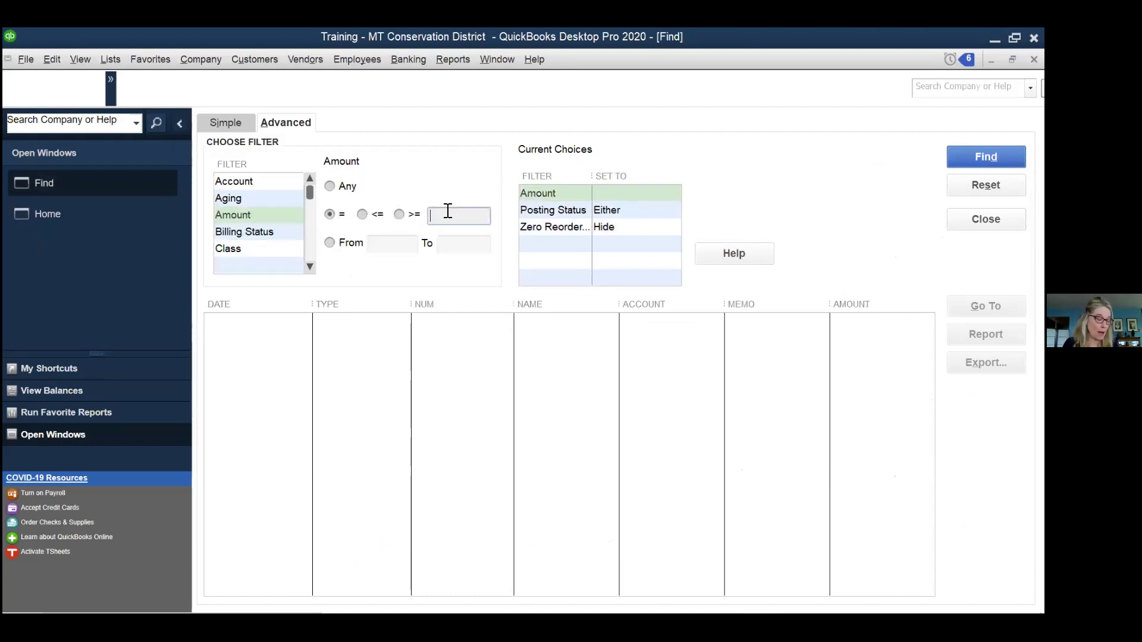
{"action": "type", "text": "434"}
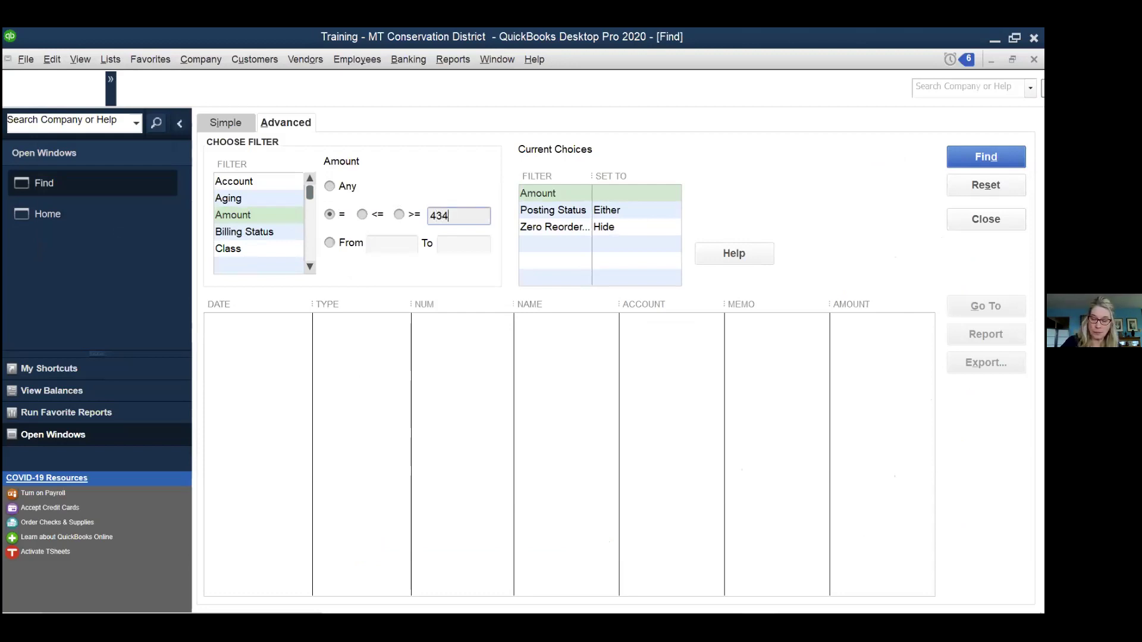
{"action": "type", "text": ".75"}
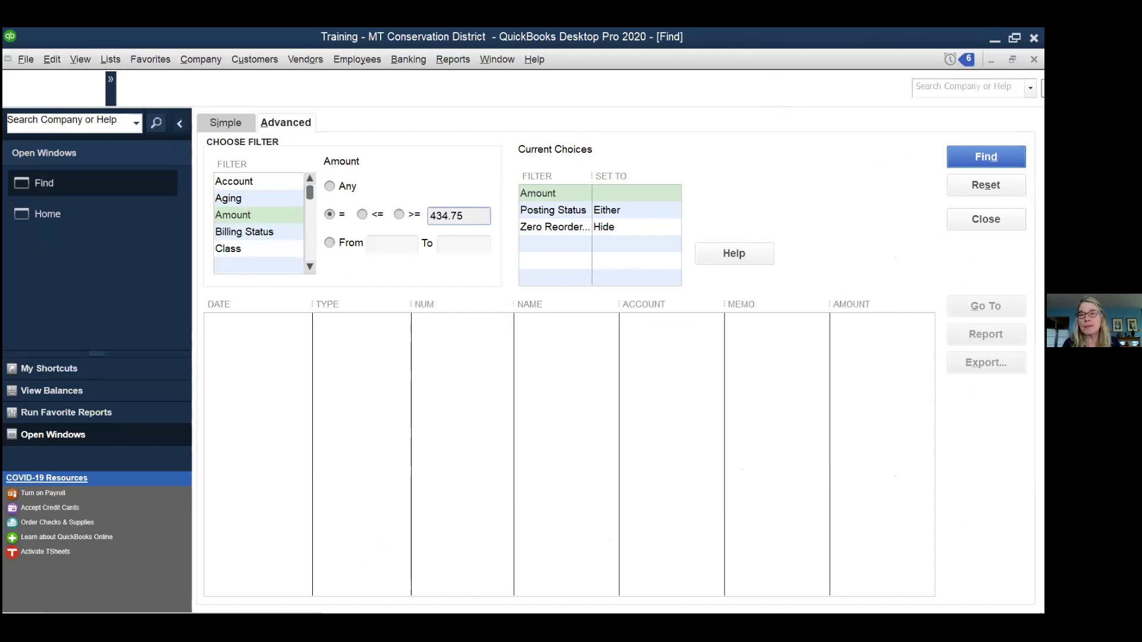
{"action": "key", "text": "Return"}
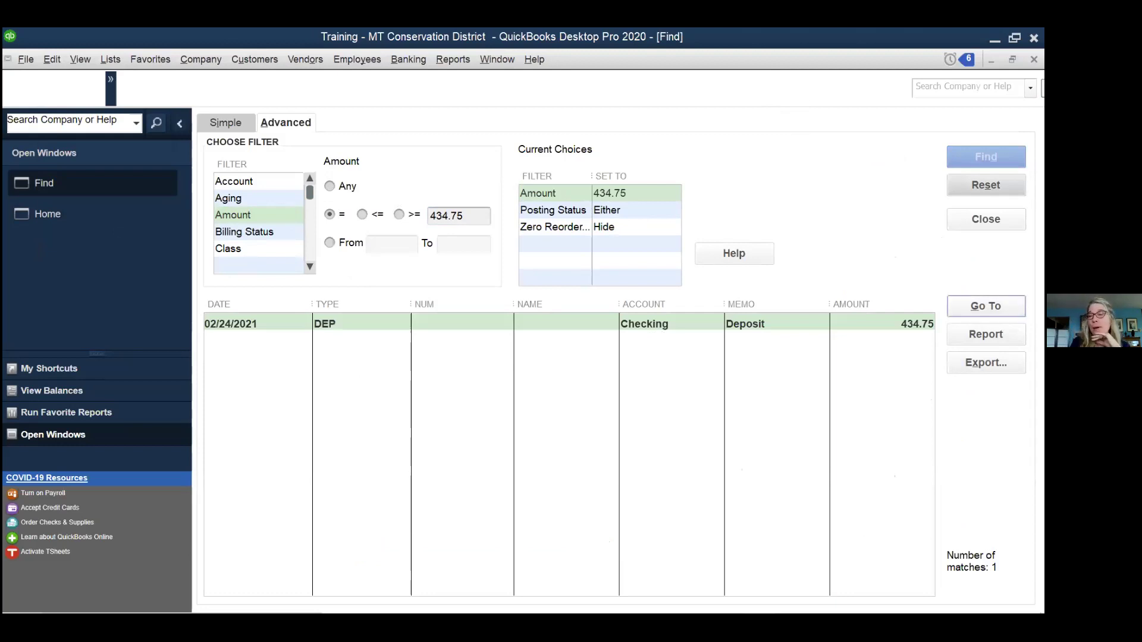
Step: Examine the found deposit and its transaction journal, and close them along with the transaction search
{"action": "left_click", "coordinate": [985, 306]}
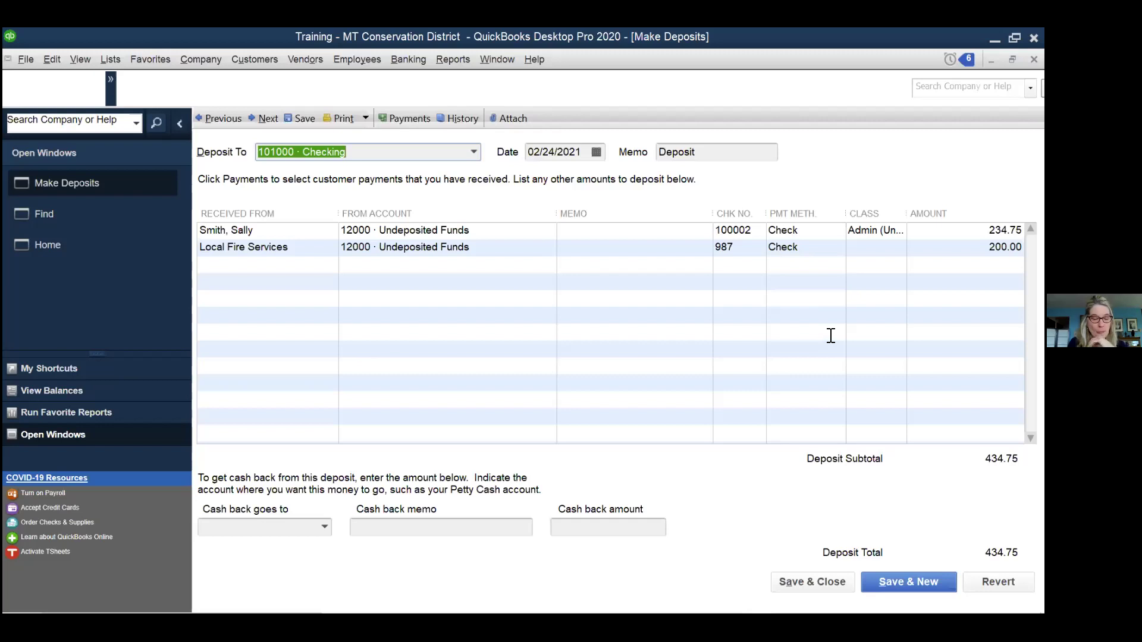
{"action": "key", "text": "ctrl+y"}
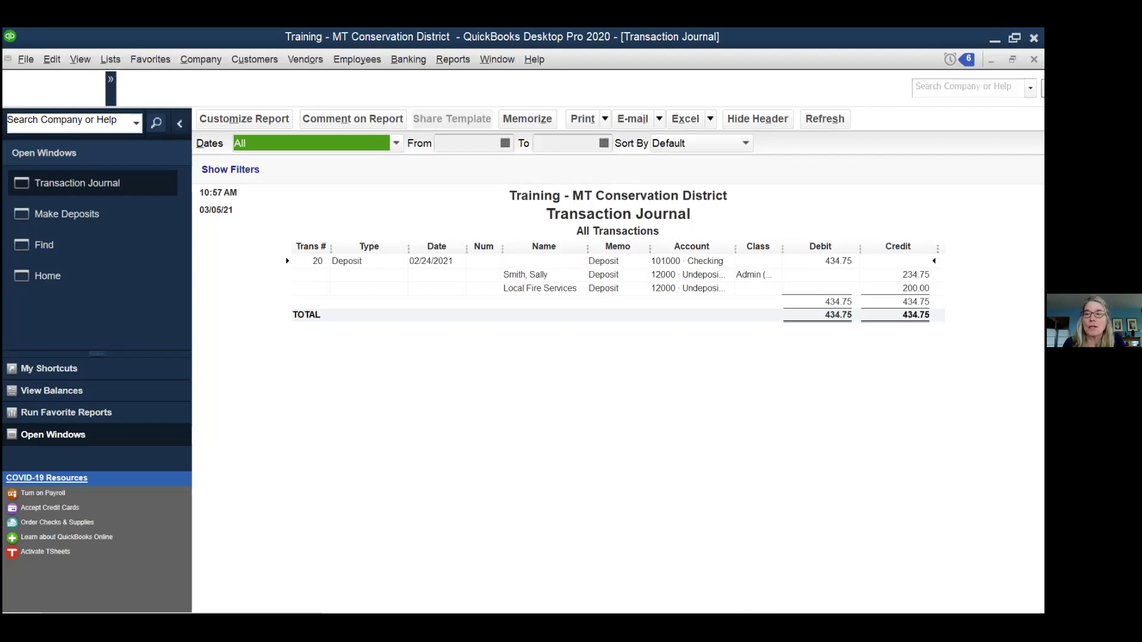
{"action": "key", "text": "Escape"}
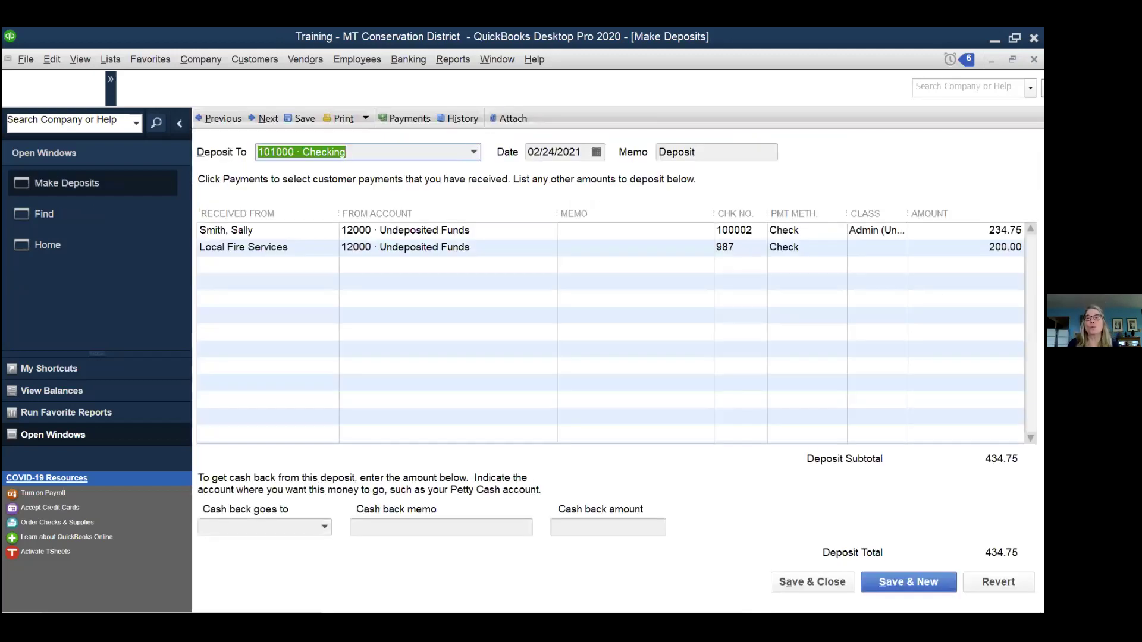
{"action": "key", "text": "ctrl+f"}
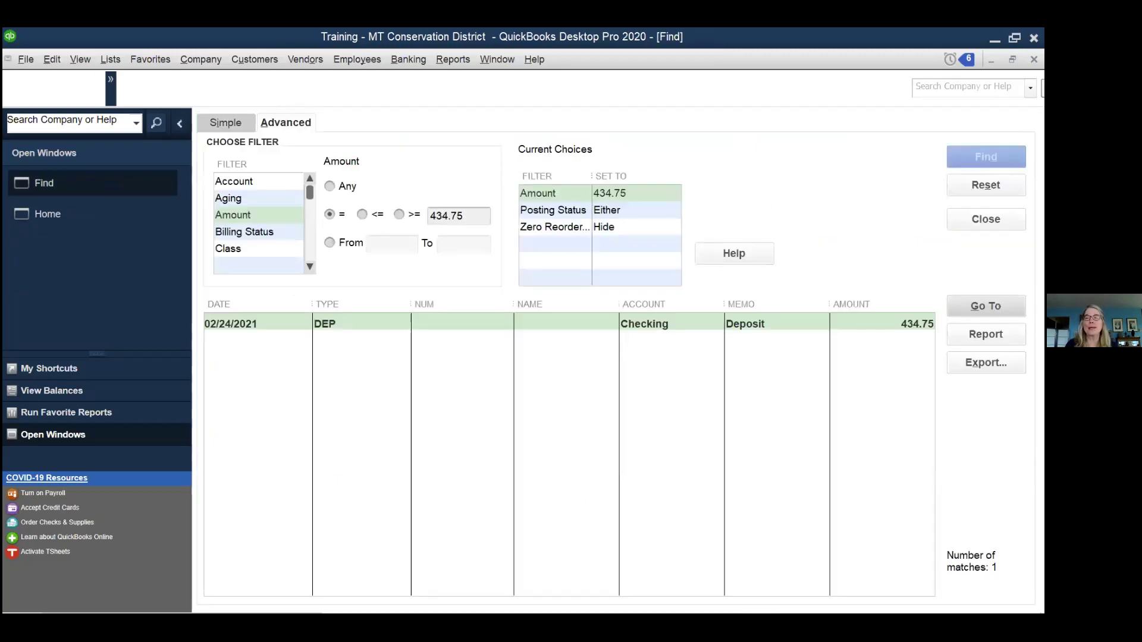
{"action": "key", "text": "Escape"}
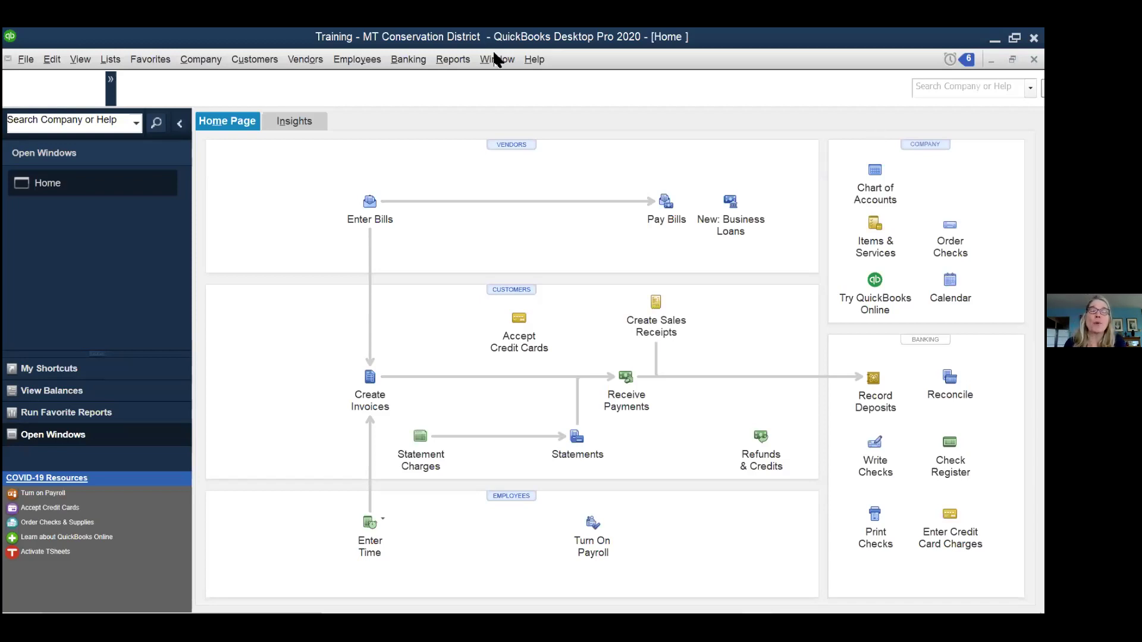
Step: Run the Unpaid Bills Detail report from the Vendors & Payables group with the date range set to All
{"action": "left_click", "coordinate": [453, 59]}
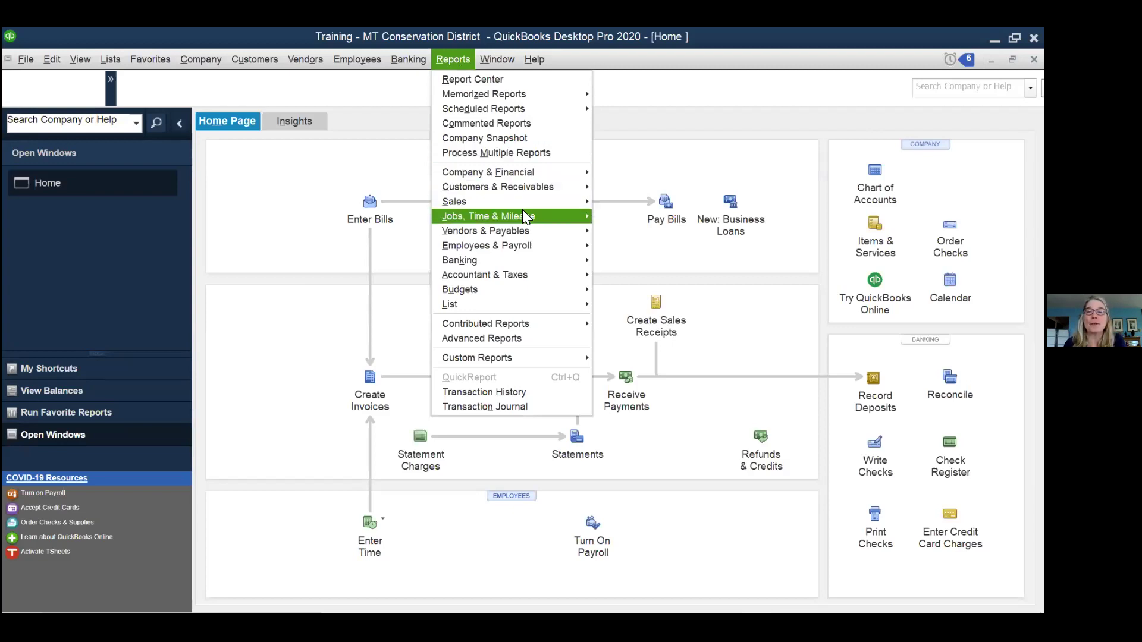
{"action": "mouse_move", "coordinate": [523, 232]}
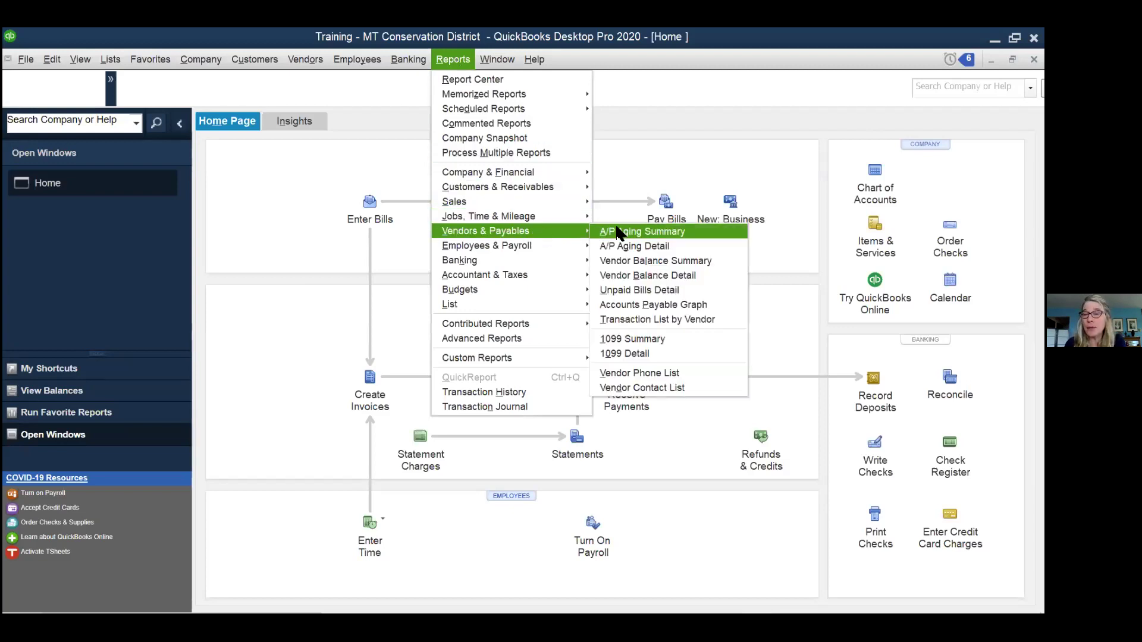
{"action": "left_click", "coordinate": [663, 290]}
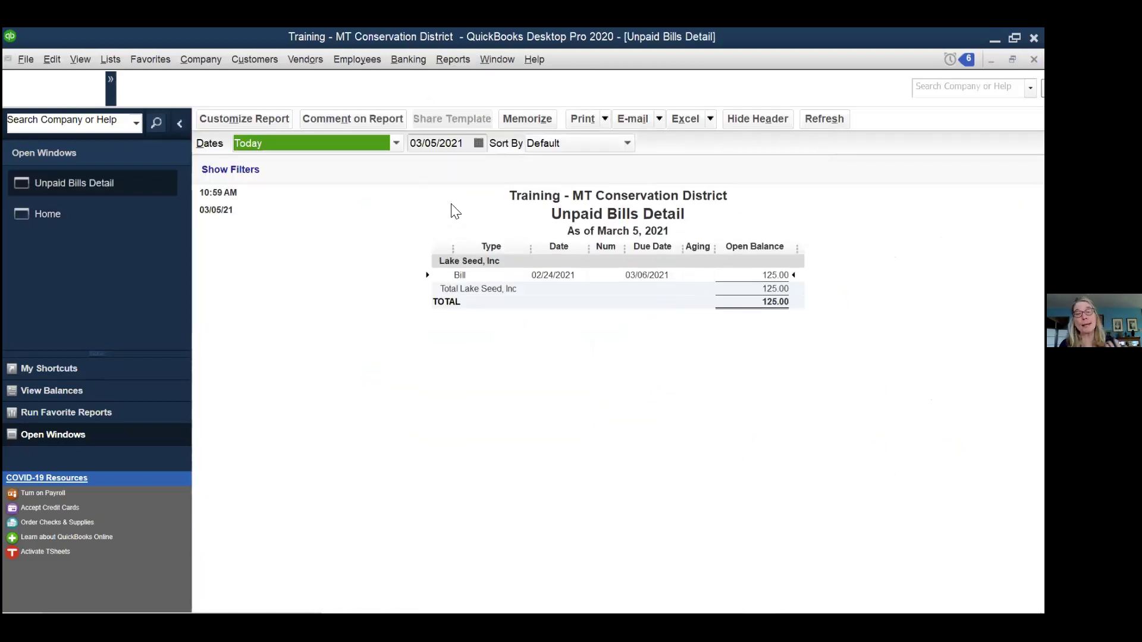
{"action": "left_click", "coordinate": [396, 143]}
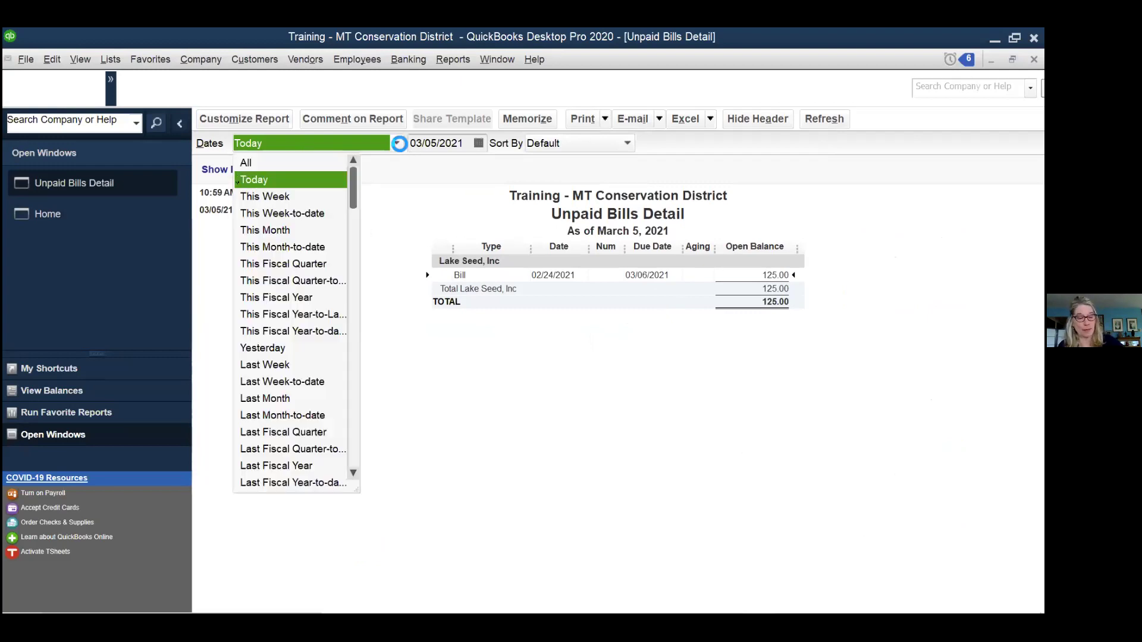
{"action": "left_click", "coordinate": [250, 159]}
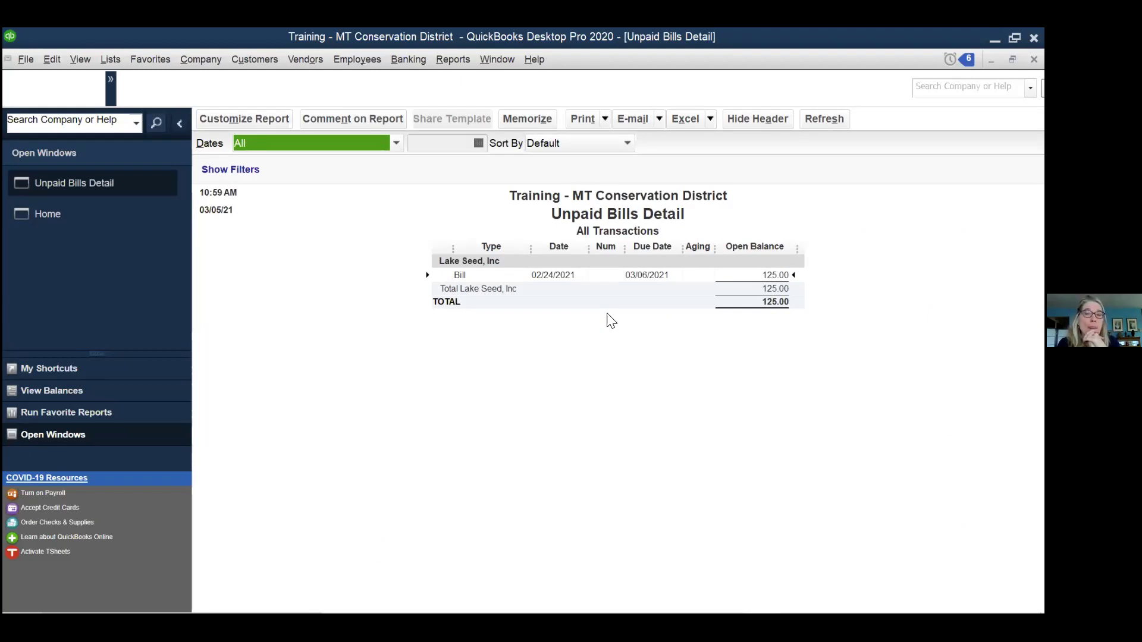
Step: Customize the Unpaid Bills Detail report to include the Class column
{"action": "left_click", "coordinate": [239, 117]}
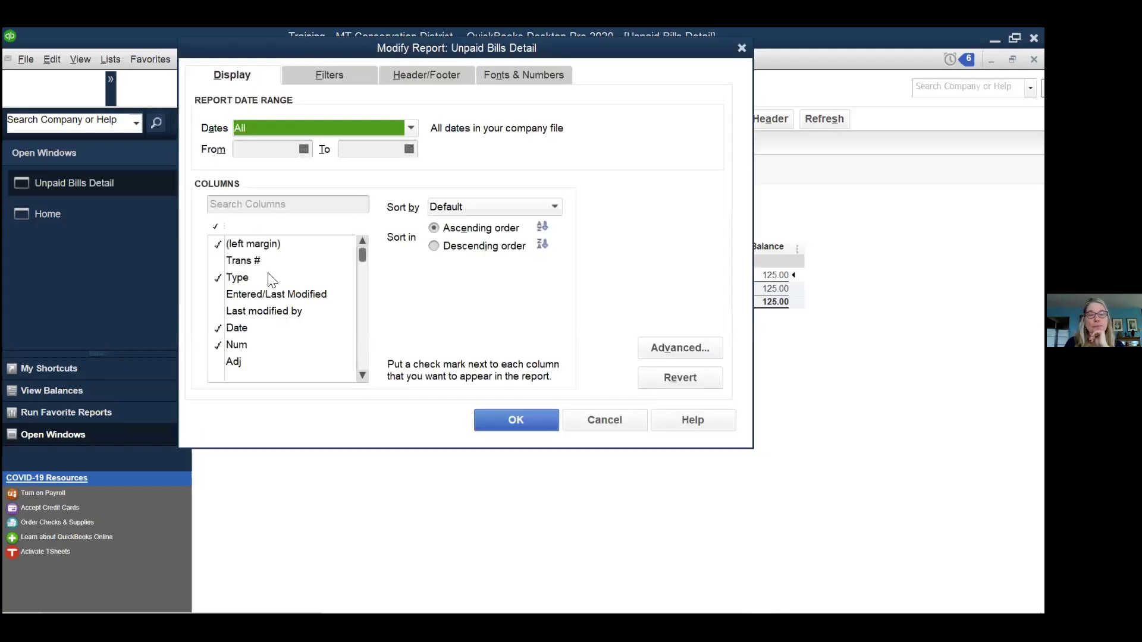
{"action": "scroll", "coordinate": [271, 280], "scroll_direction": "down", "scroll_amount": 1}
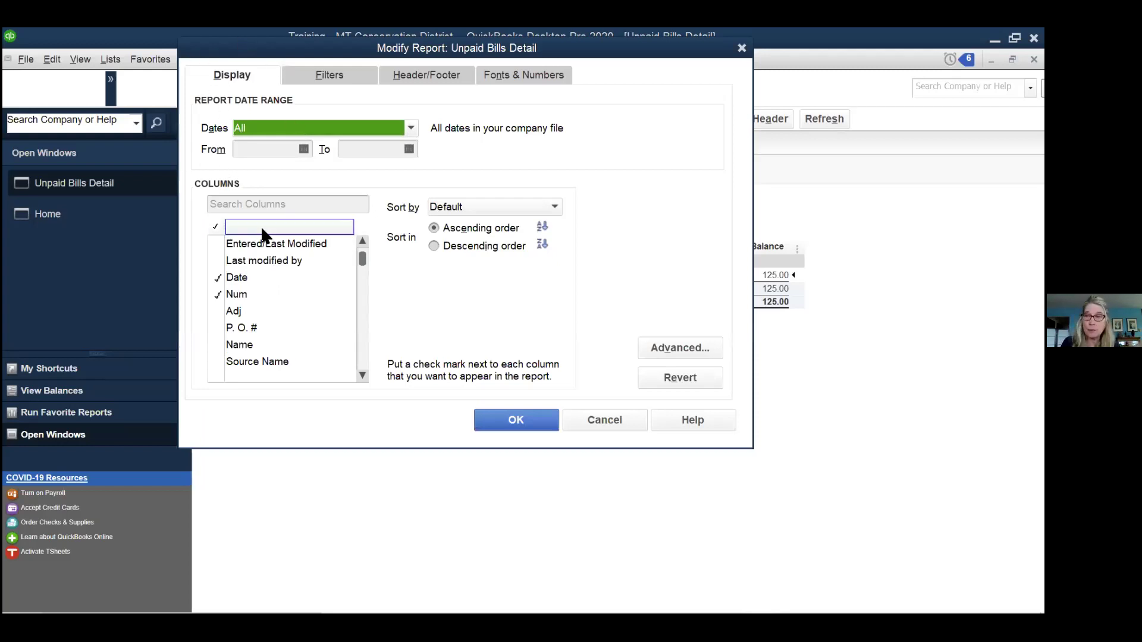
{"action": "scroll", "coordinate": [266, 222], "scroll_direction": "down", "scroll_amount": 1}
{"action": "scroll", "coordinate": [266, 222], "scroll_direction": "down", "scroll_amount": 1}
{"action": "scroll", "coordinate": [265, 222], "scroll_direction": "down", "scroll_amount": 3}
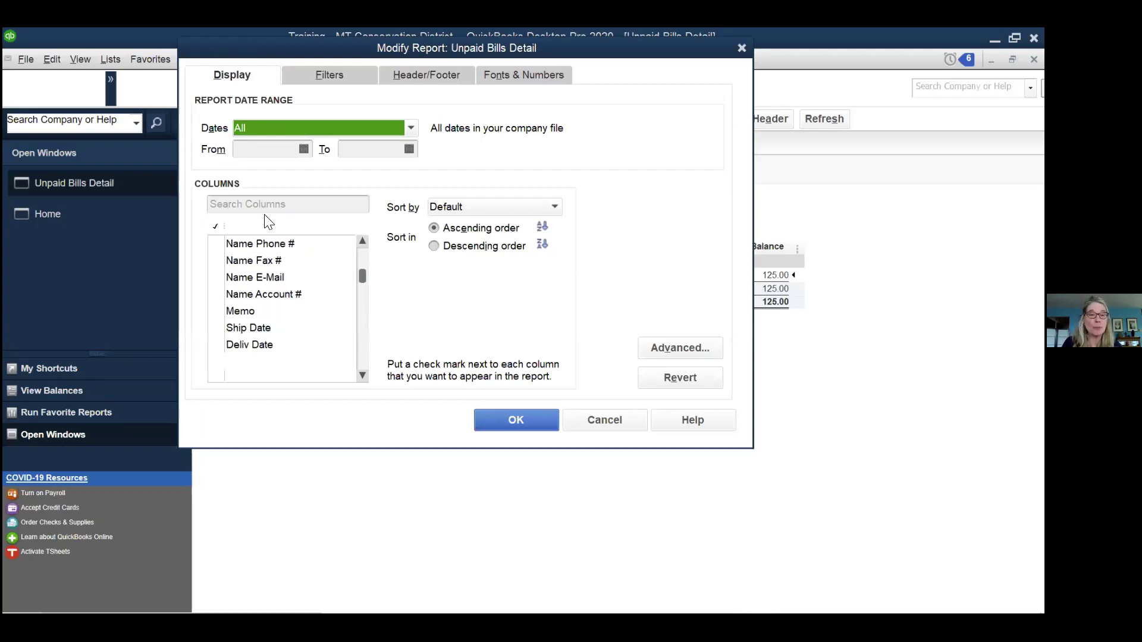
{"action": "scroll", "coordinate": [265, 222], "scroll_direction": "down", "scroll_amount": 4}
{"action": "scroll", "coordinate": [266, 221], "scroll_direction": "up", "scroll_amount": 10}
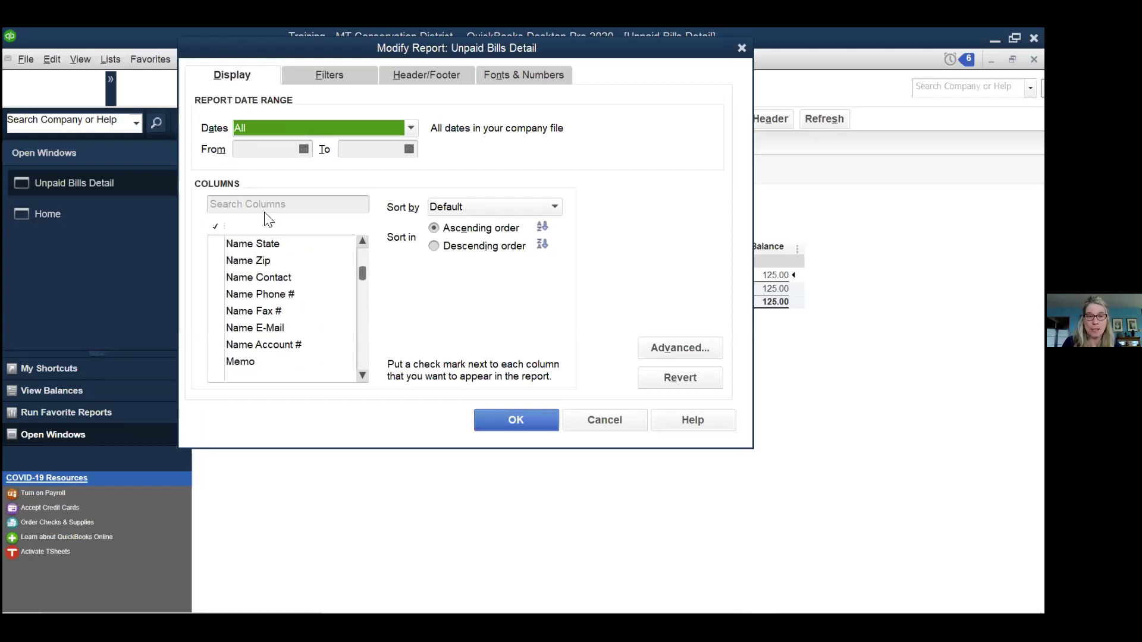
{"action": "scroll", "coordinate": [268, 205], "scroll_direction": "up", "scroll_amount": 1}
{"action": "scroll", "coordinate": [268, 205], "scroll_direction": "down", "scroll_amount": 6}
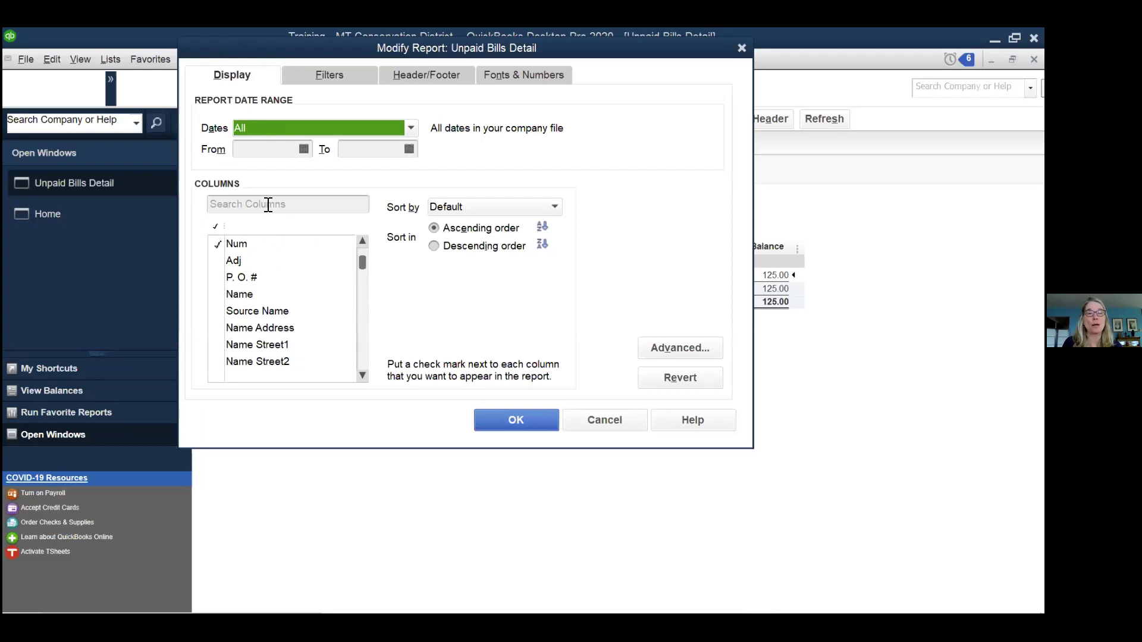
{"action": "scroll", "coordinate": [268, 205], "scroll_direction": "down", "scroll_amount": 2}
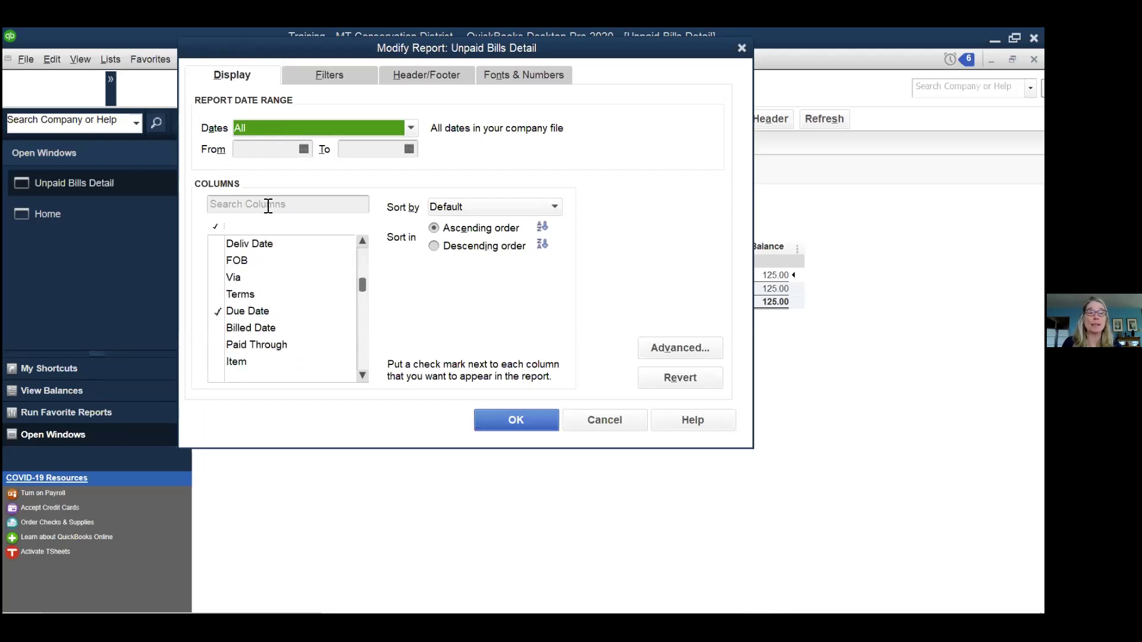
{"action": "scroll", "coordinate": [269, 206], "scroll_direction": "down", "scroll_amount": 3}
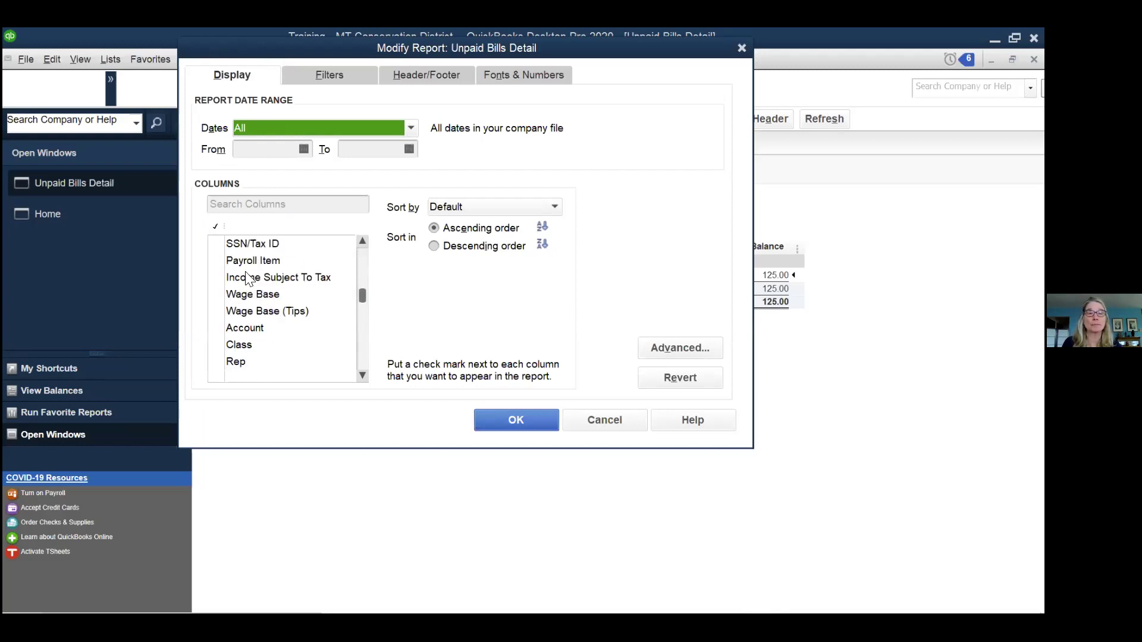
{"action": "left_click", "coordinate": [219, 346]}
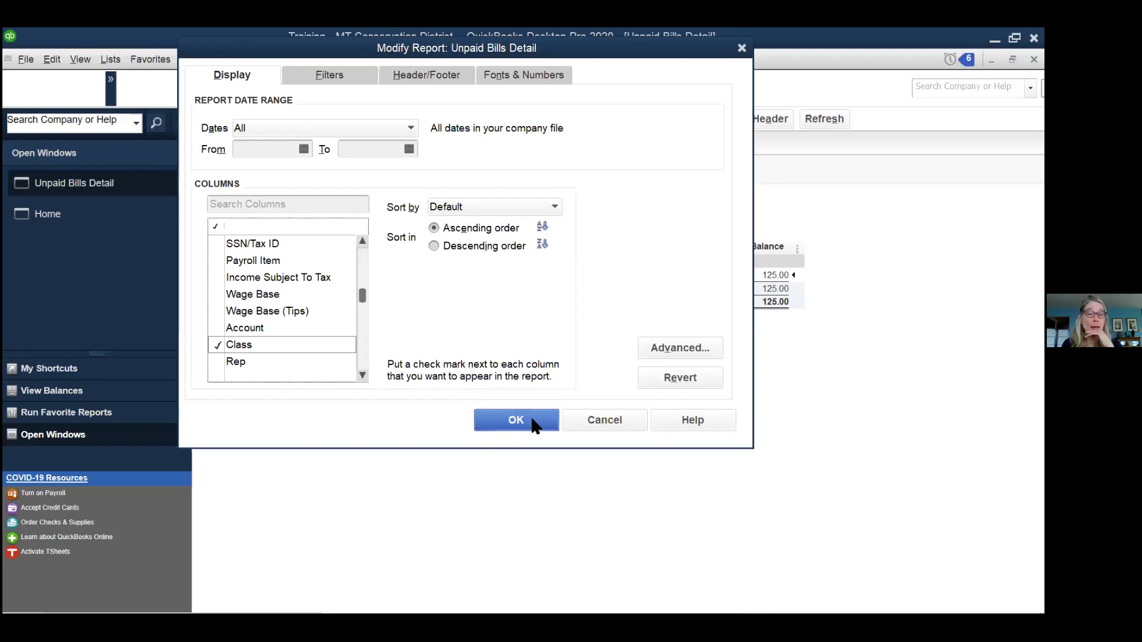
{"action": "left_click", "coordinate": [533, 424]}
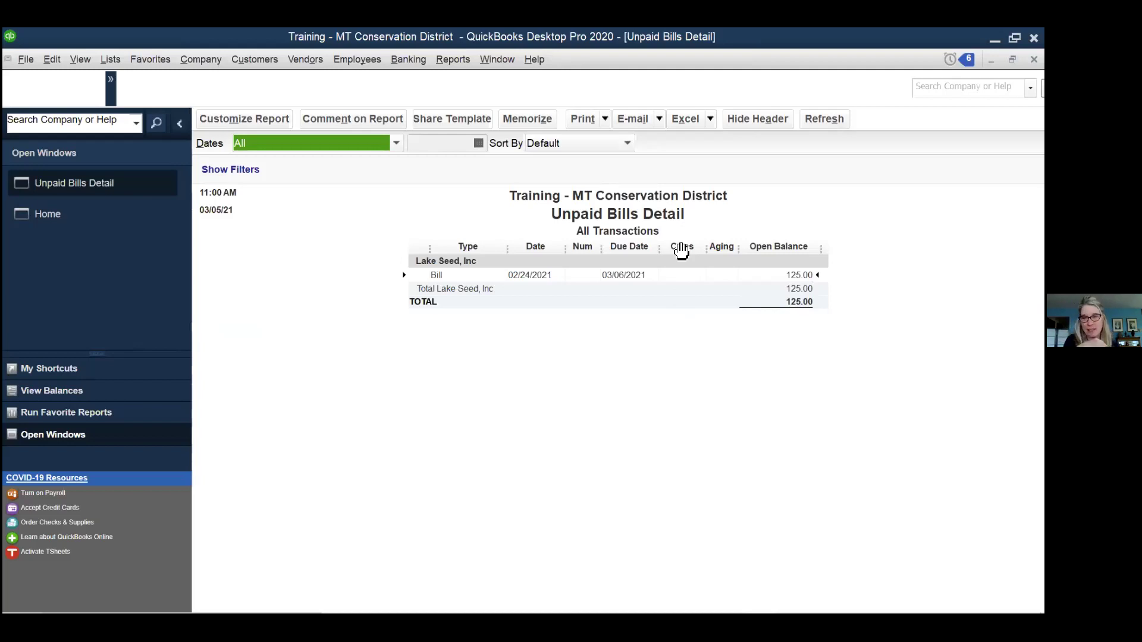
Step: Examine the Lake Seed, Inc bill and its transaction journal, and close everything back to the home page without memorizing the report
{"action": "double_click", "coordinate": [527, 275]}
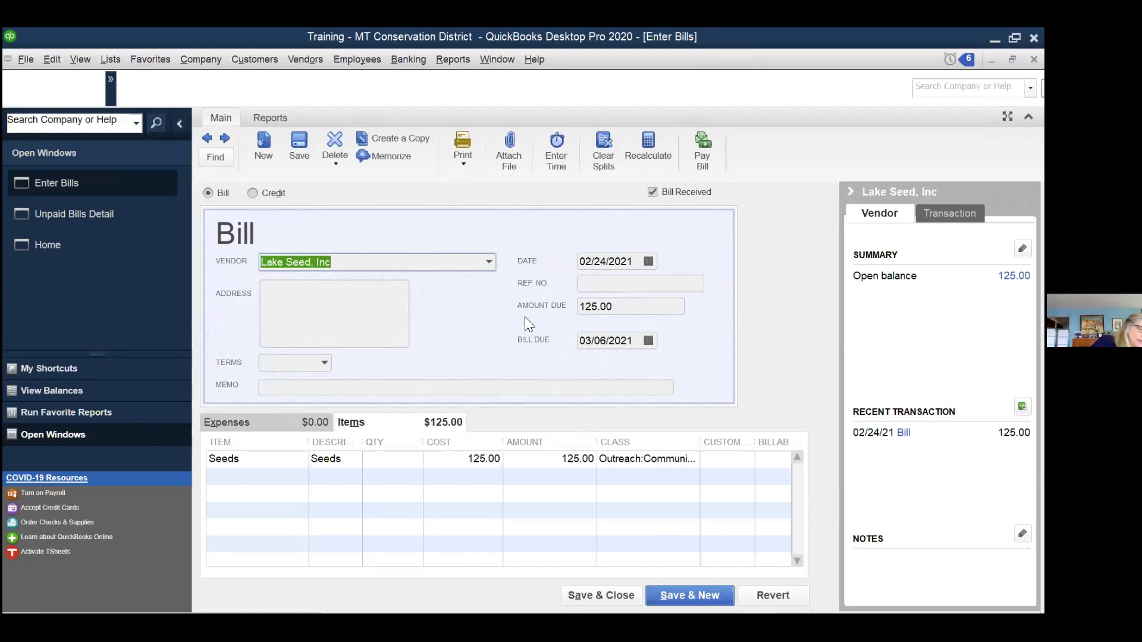
{"action": "key", "text": "ctrl+y"}
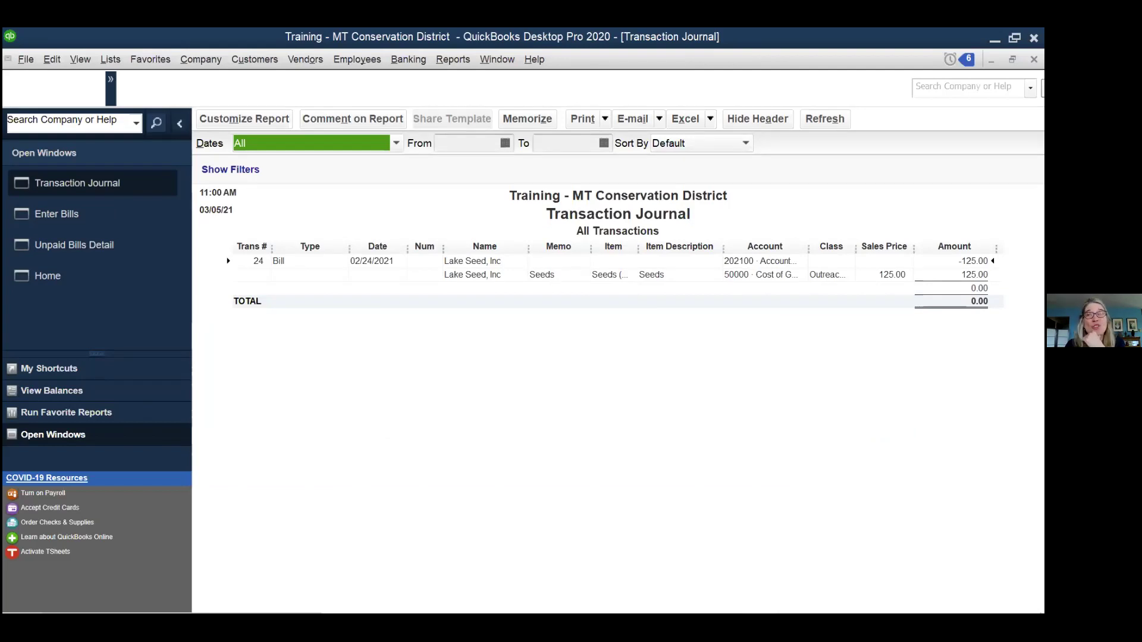
{"action": "key", "text": "Escape"}
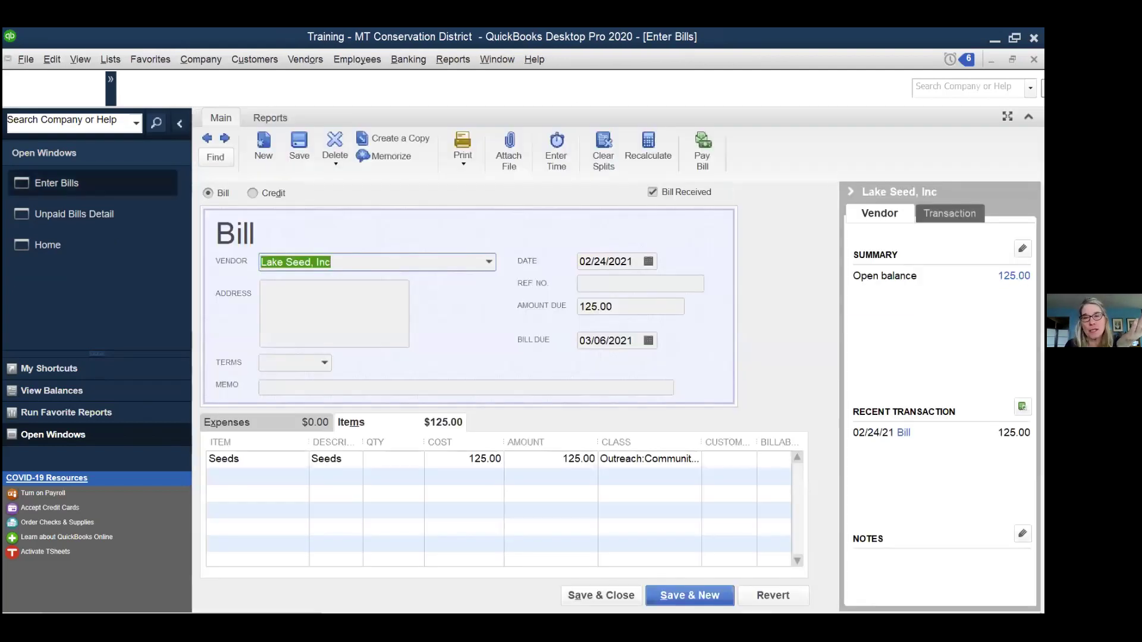
{"action": "key", "text": "Escape"}
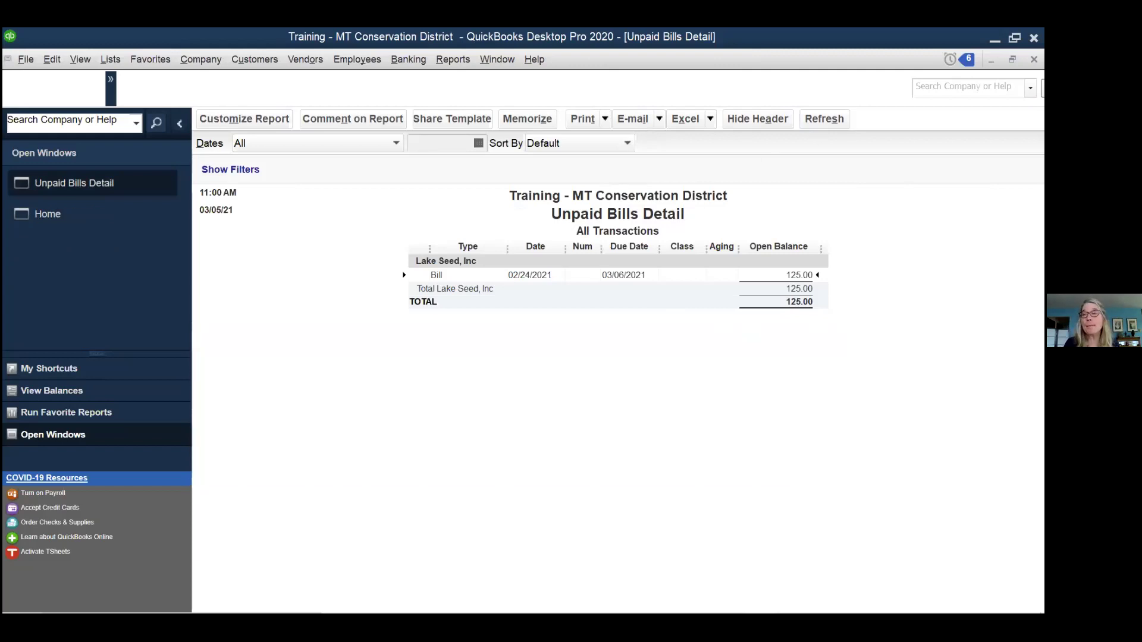
{"action": "key", "text": "Escape"}
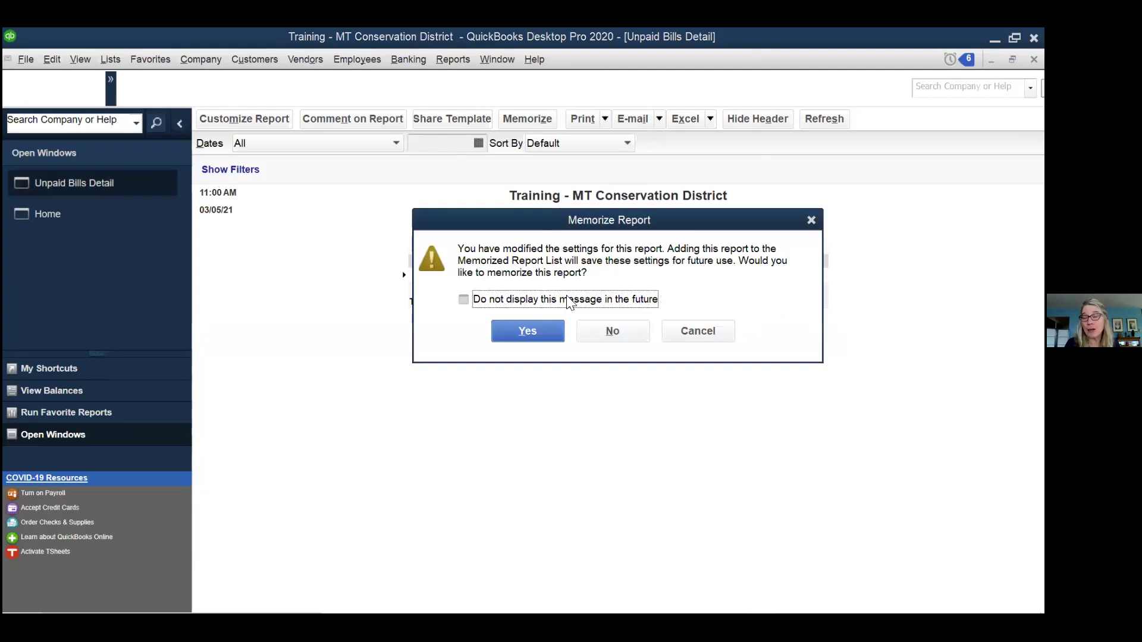
{"action": "left_click", "coordinate": [613, 331]}
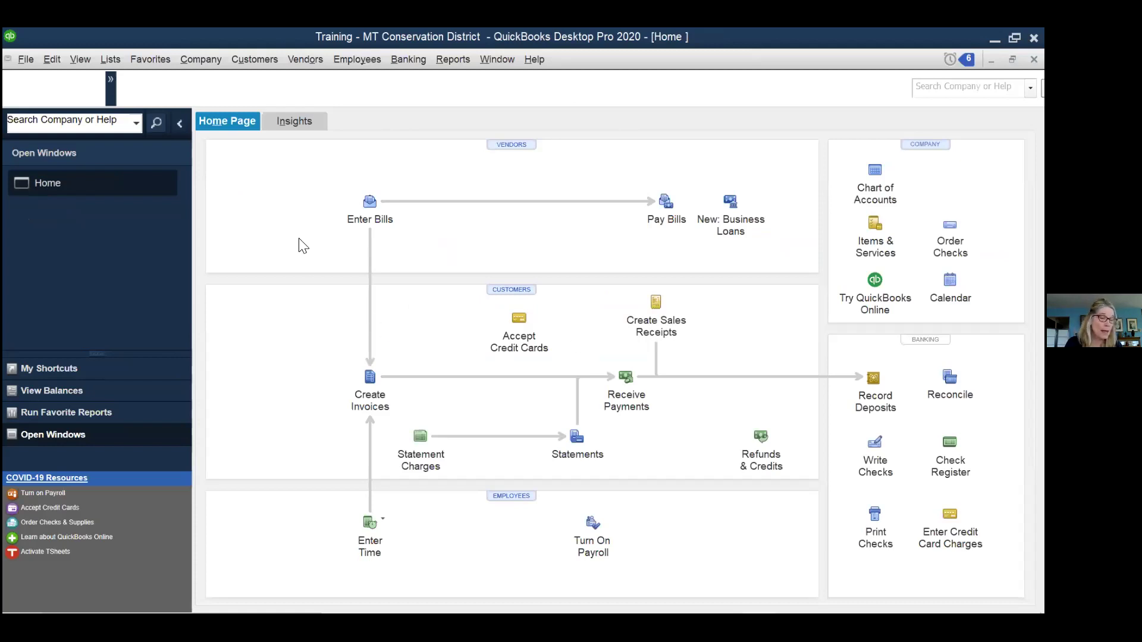
Step: Run the Transaction Detail by Account report from the Accountant & Taxes group with the dates set to This Fiscal Year
{"action": "left_click", "coordinate": [451, 59]}
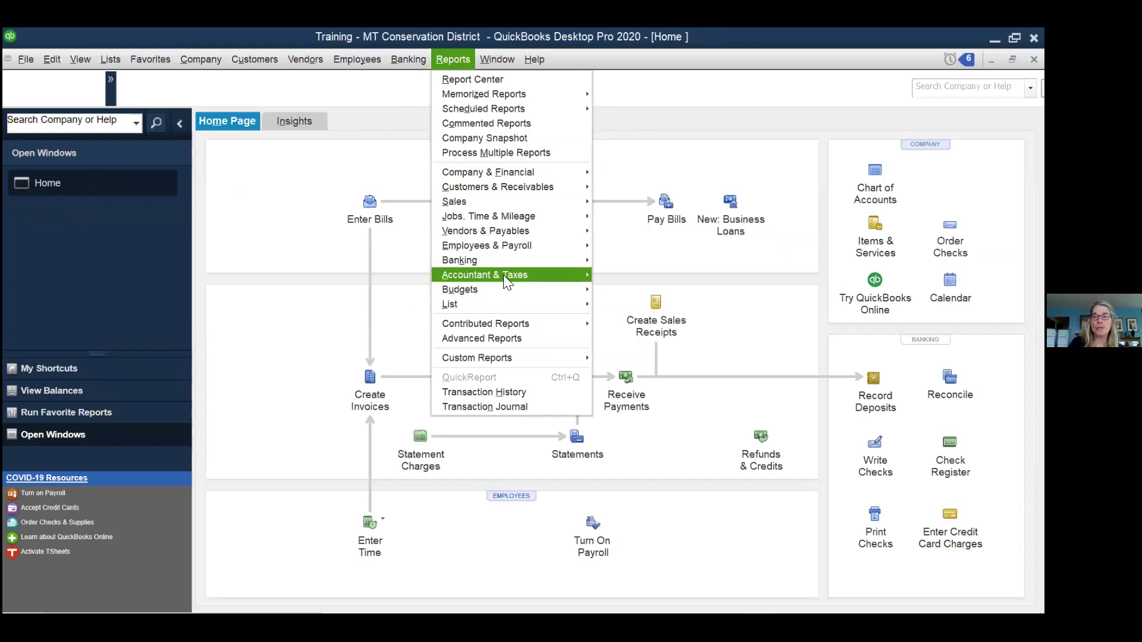
{"action": "mouse_move", "coordinate": [504, 277]}
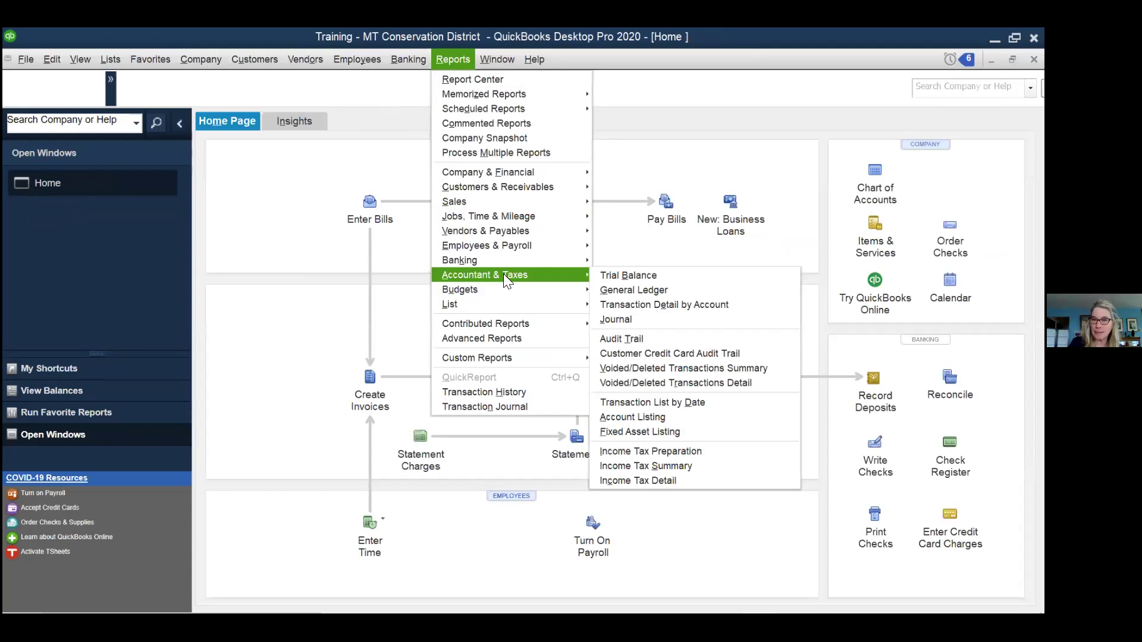
{"action": "left_click", "coordinate": [685, 305]}
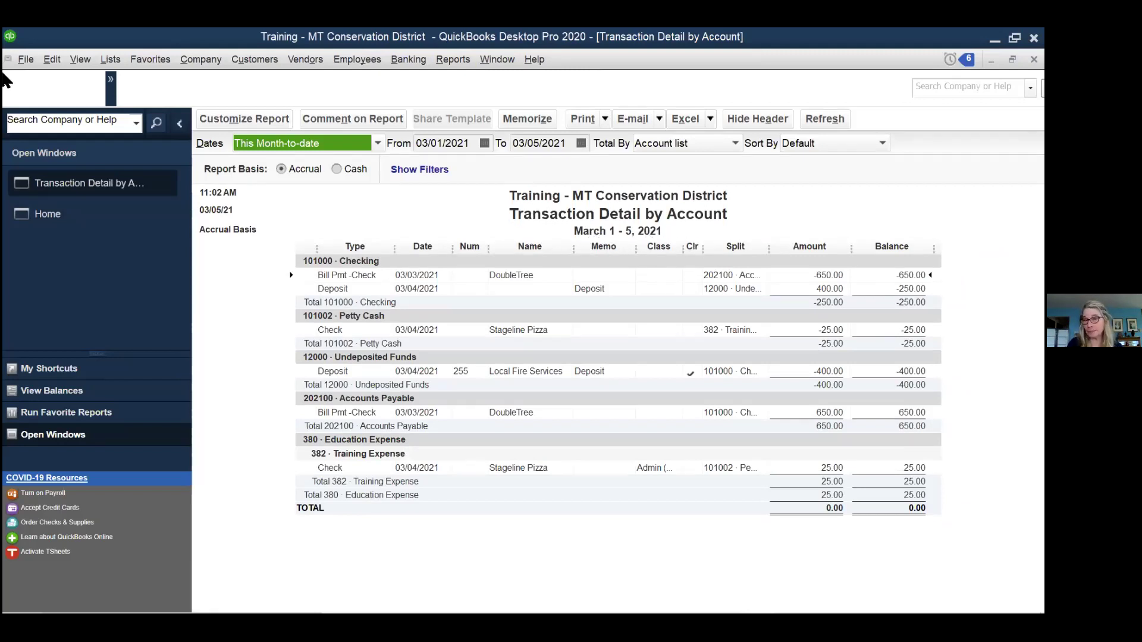
{"action": "left_click", "coordinate": [377, 144]}
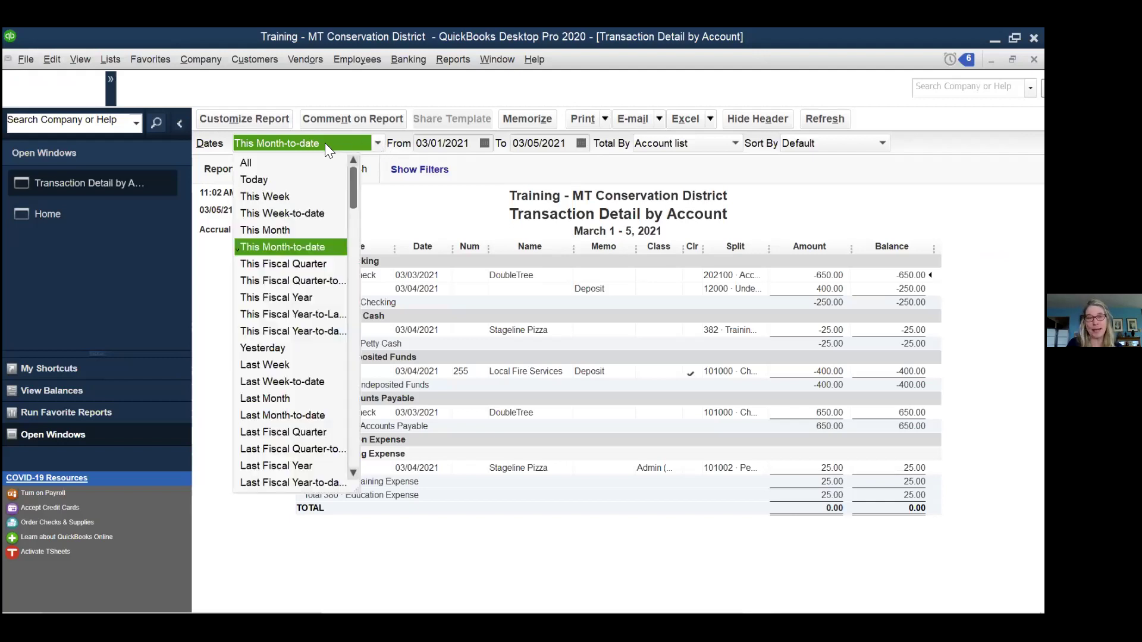
{"action": "left_click", "coordinate": [268, 303]}
Step: Examine the fiscal-year transactions under each account in the Transaction Detail by Account report
{"action": "scroll", "coordinate": [565, 344], "scroll_direction": "down", "scroll_amount": 10}
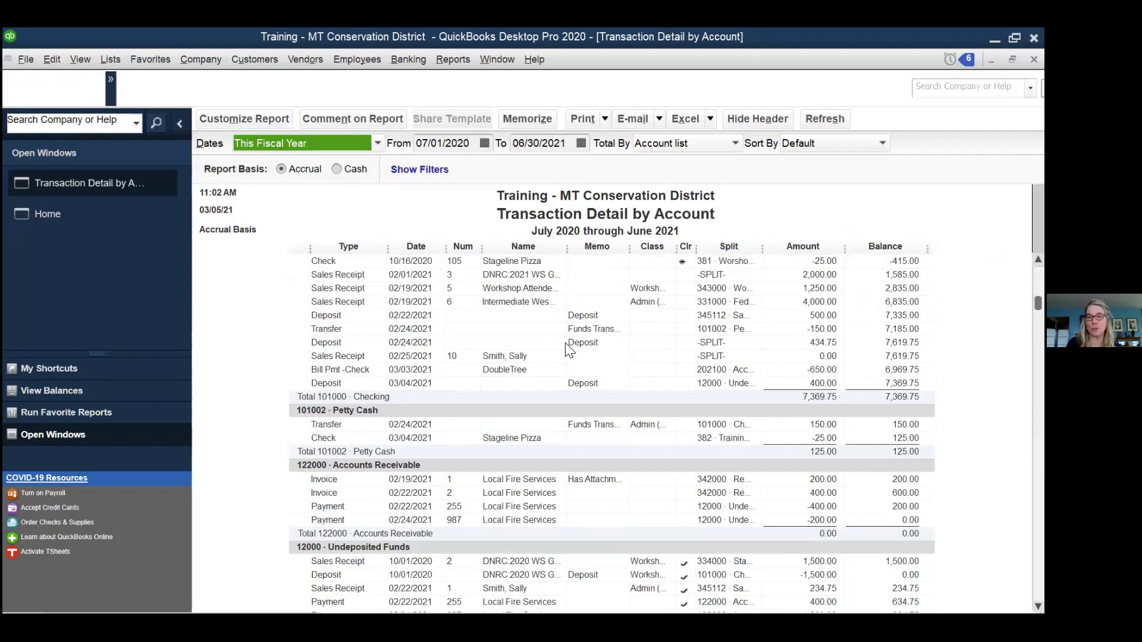
{"action": "scroll", "coordinate": [566, 349], "scroll_direction": "down", "scroll_amount": 7}
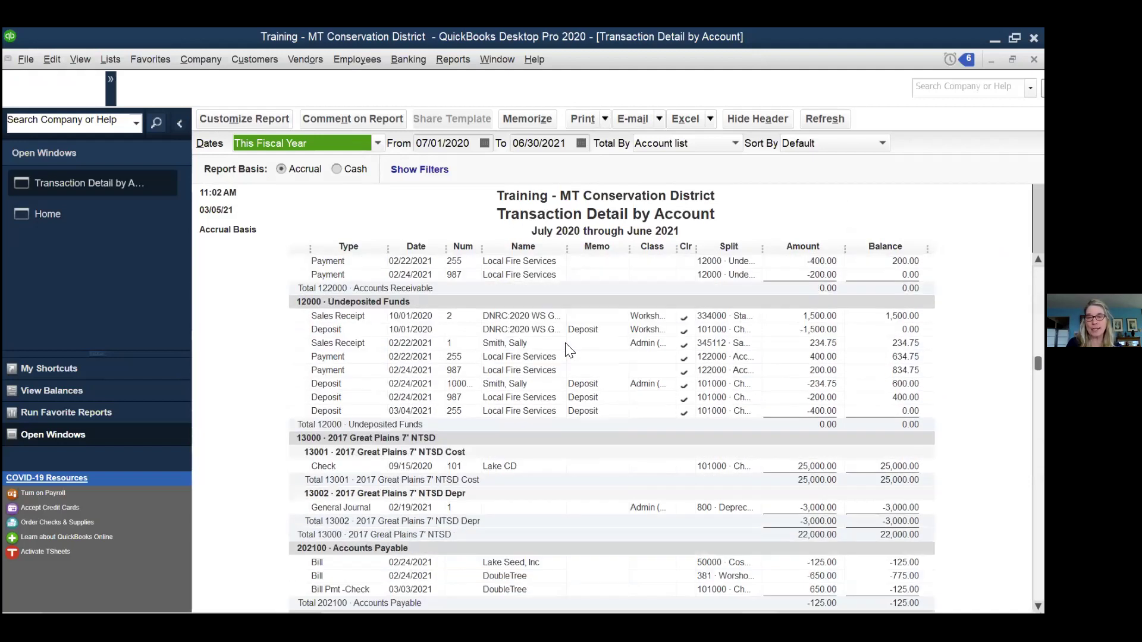
{"action": "scroll", "coordinate": [565, 344], "scroll_direction": "down", "scroll_amount": 12}
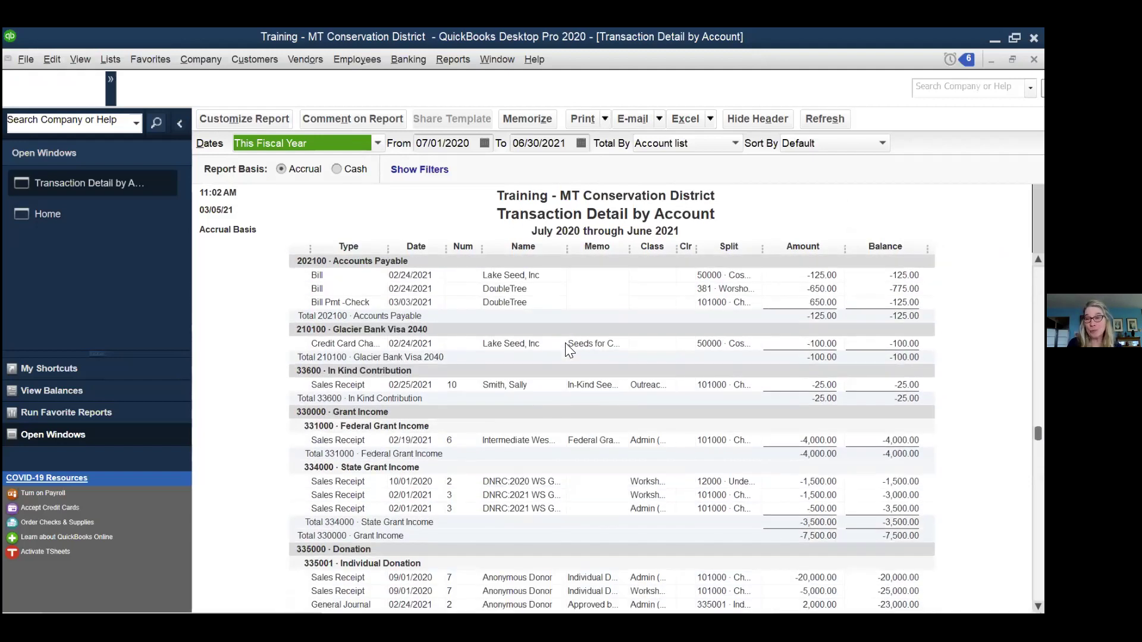
{"action": "scroll", "coordinate": [566, 345], "scroll_direction": "down", "scroll_amount": 8}
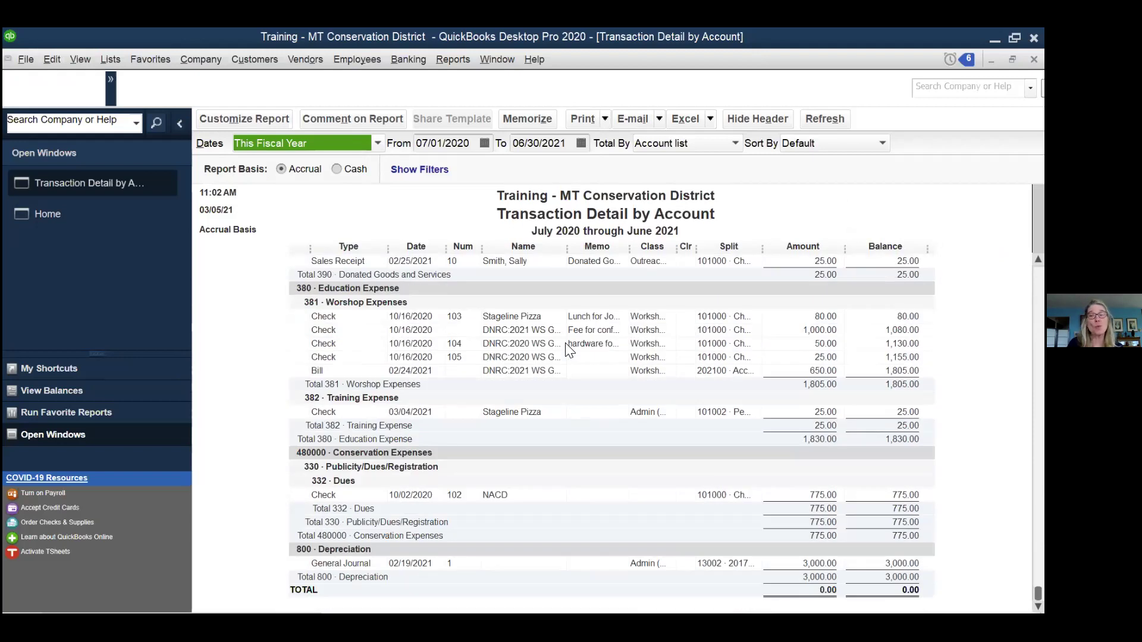
{"action": "scroll", "coordinate": [566, 345], "scroll_direction": "up", "scroll_amount": 10}
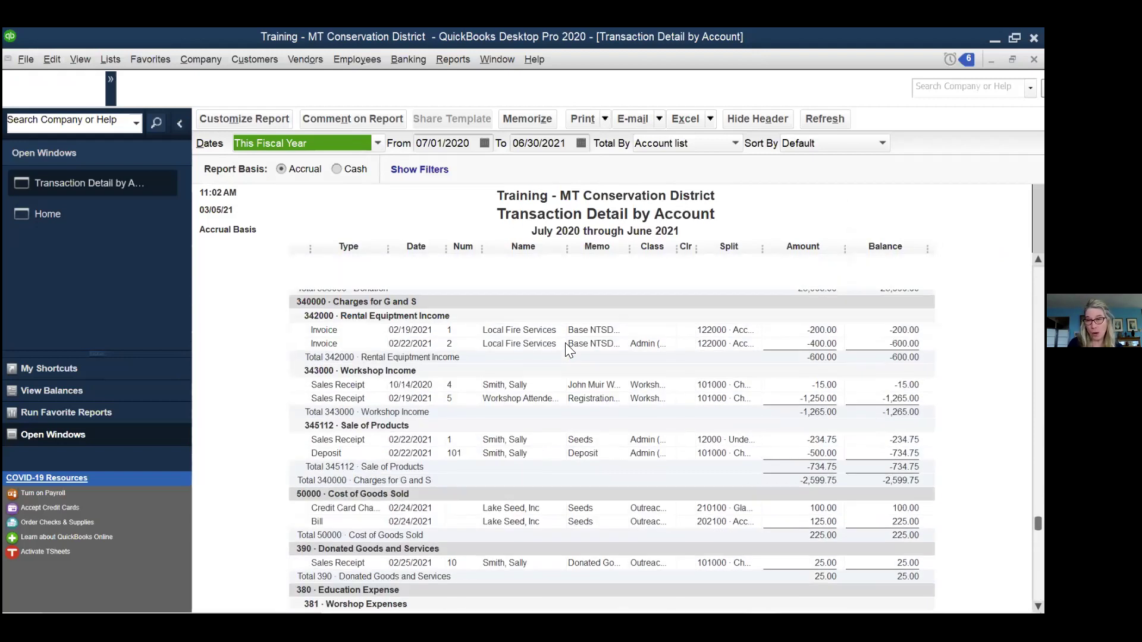
{"action": "scroll", "coordinate": [564, 343], "scroll_direction": "up", "scroll_amount": 10}
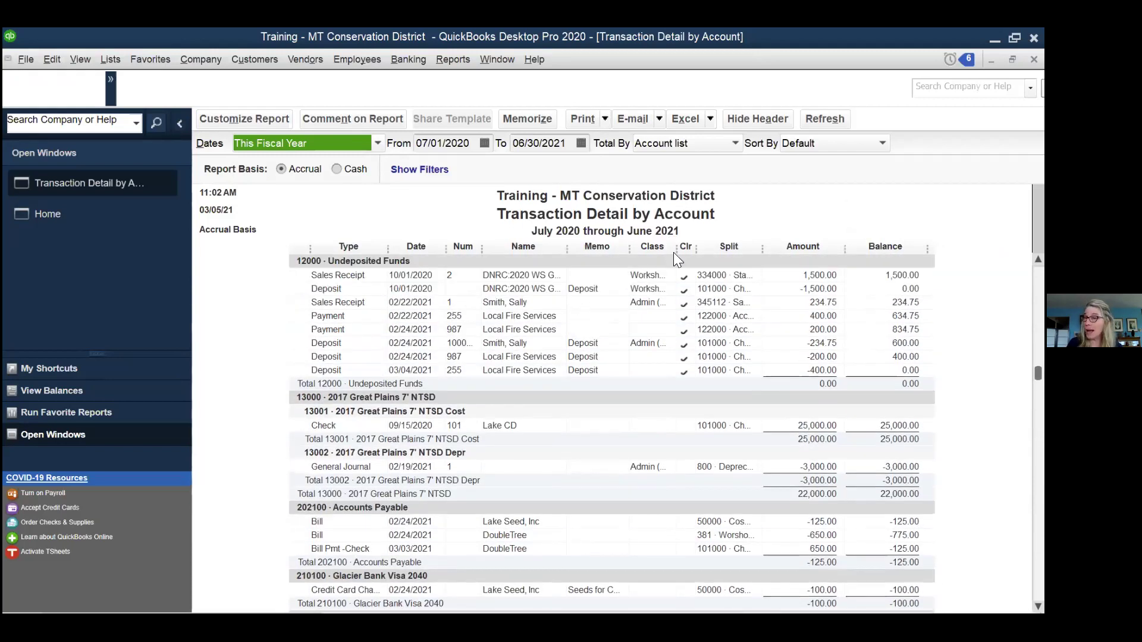
Step: Widen the report's Class column, slightly narrow the Memo column, and review the classes on the listed transactions
{"action": "left_click_drag", "start_coordinate": [677, 246], "coordinate": [694, 247]}
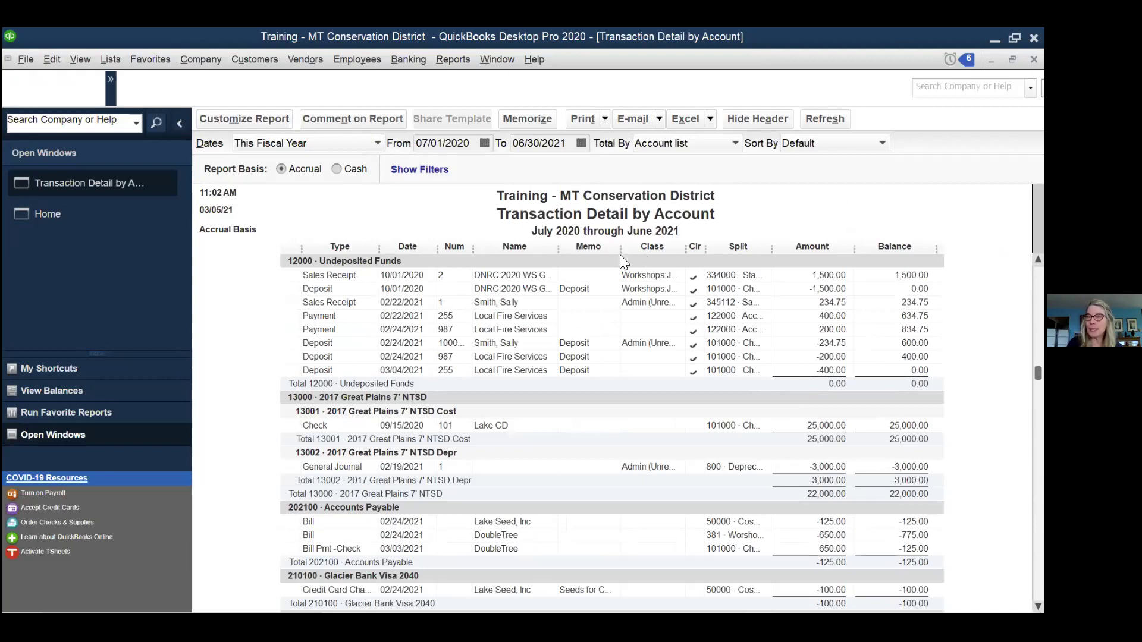
{"action": "mouse_move", "coordinate": [619, 248]}
{"action": "left_mouse_down"}
{"action": "mouse_move", "coordinate": [595, 248]}
{"action": "mouse_move", "coordinate": [616, 248]}
{"action": "left_mouse_up"}
{"action": "scroll", "coordinate": [578, 331], "scroll_direction": "down", "scroll_amount": 3}
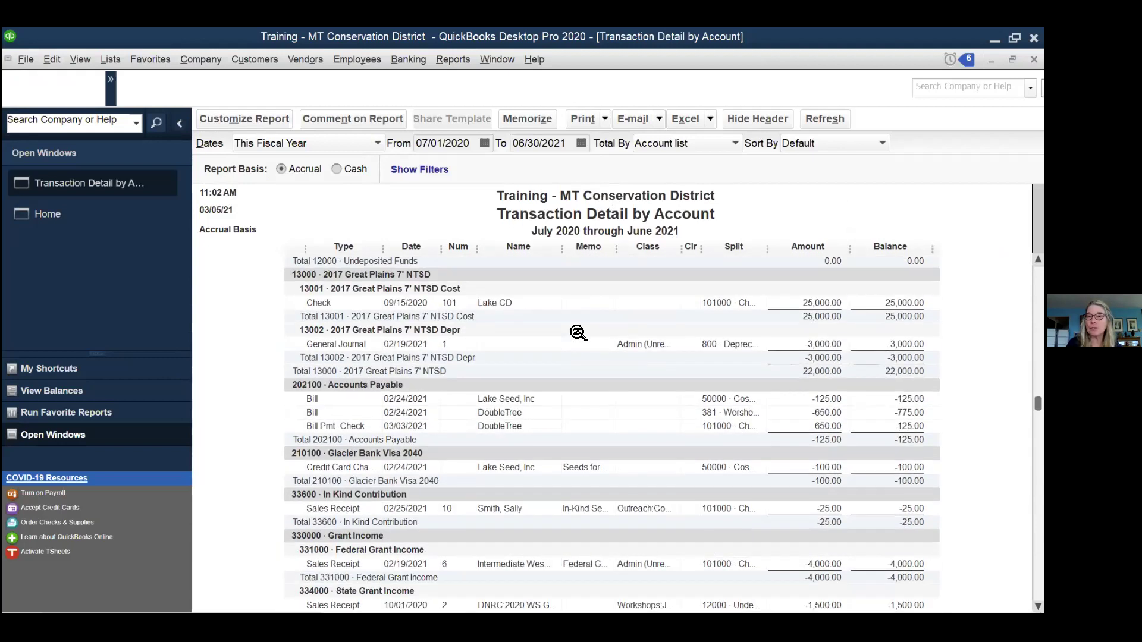
{"action": "scroll", "coordinate": [579, 333], "scroll_direction": "down", "scroll_amount": 4}
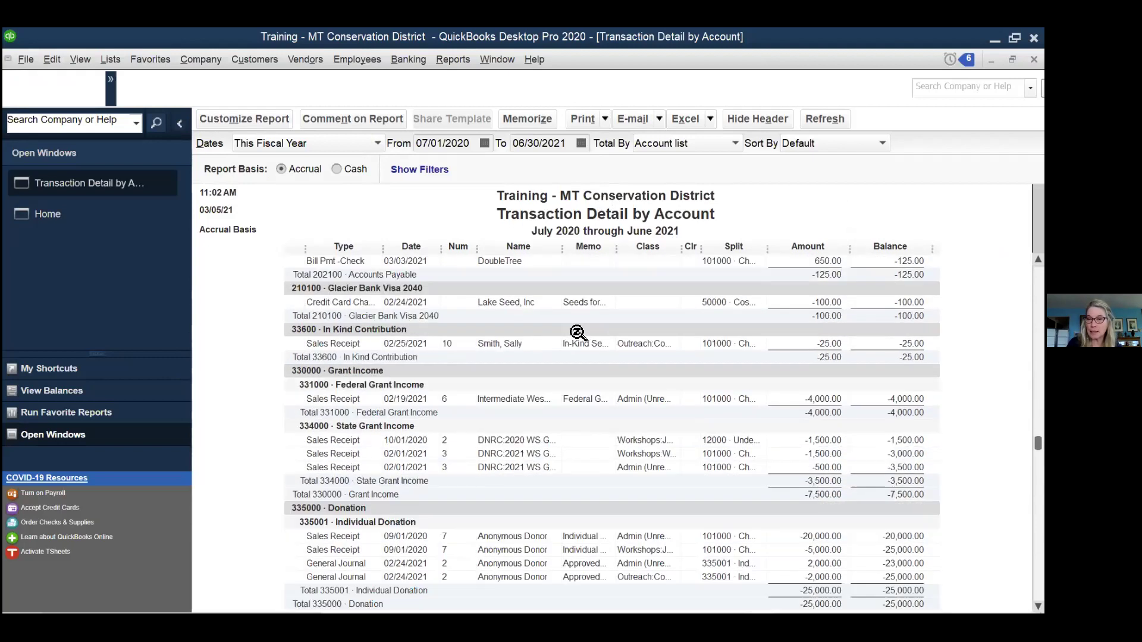
{"action": "scroll", "coordinate": [579, 333], "scroll_direction": "down", "scroll_amount": 3}
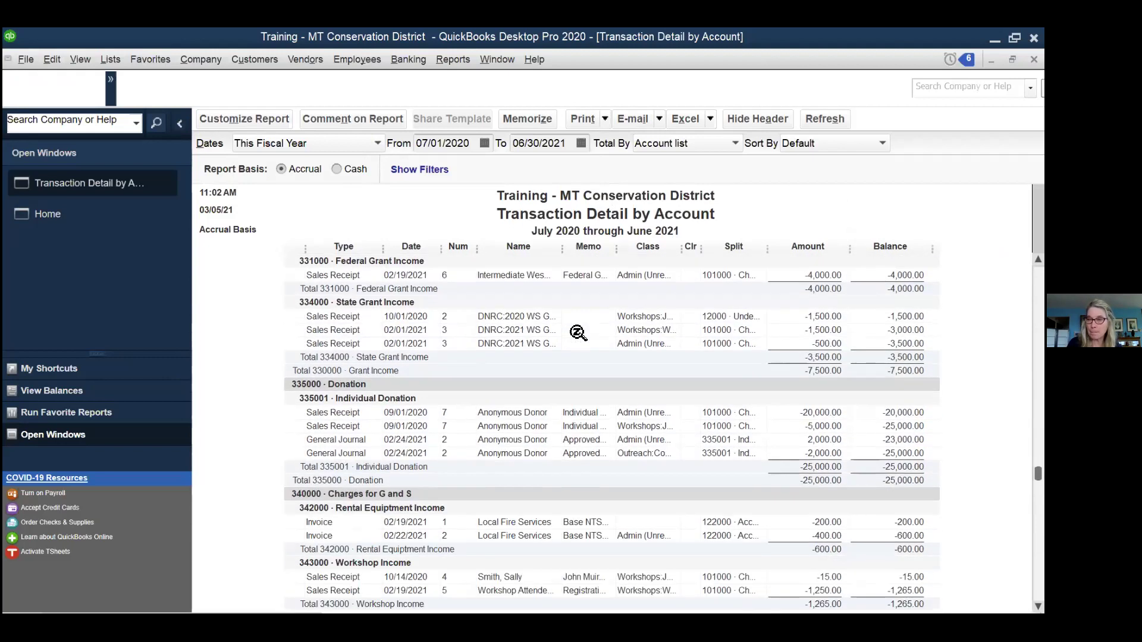
{"action": "scroll", "coordinate": [589, 279], "scroll_direction": "up", "scroll_amount": 15}
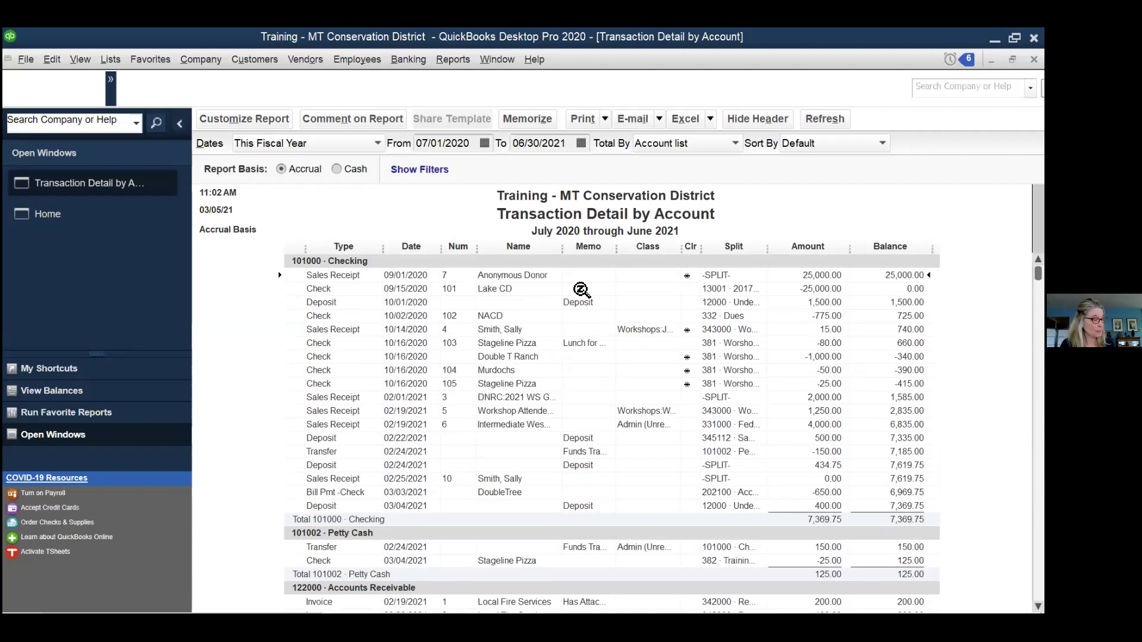
Step: Customize the Transaction Detail by Account report with a TransactionType filter set to Bill
{"action": "left_click", "coordinate": [259, 119]}
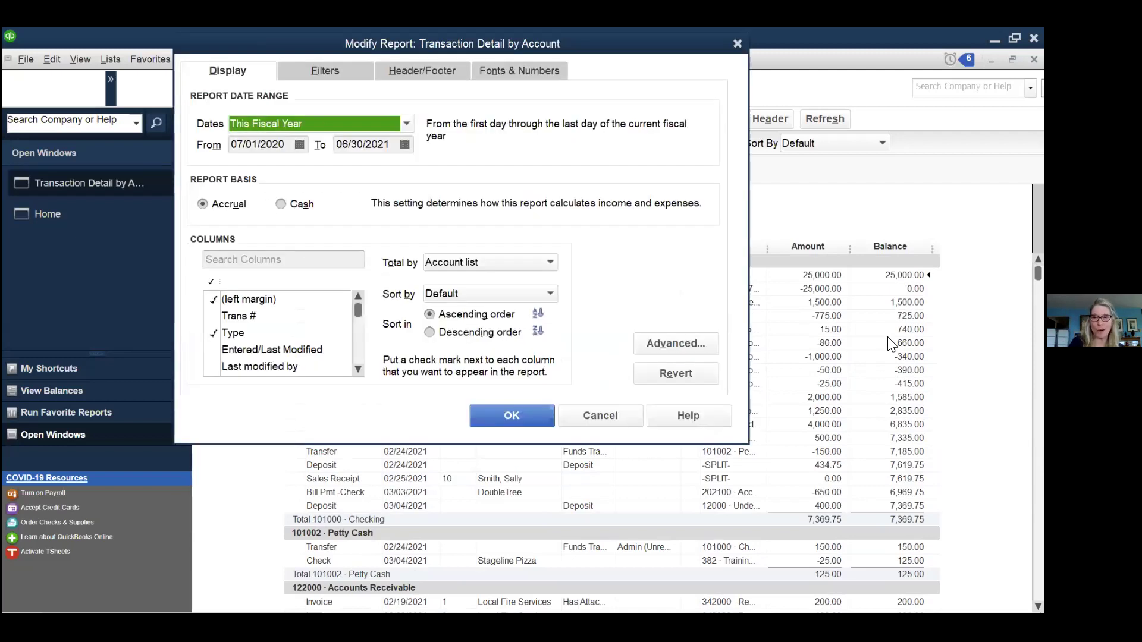
{"action": "left_click", "coordinate": [329, 72]}
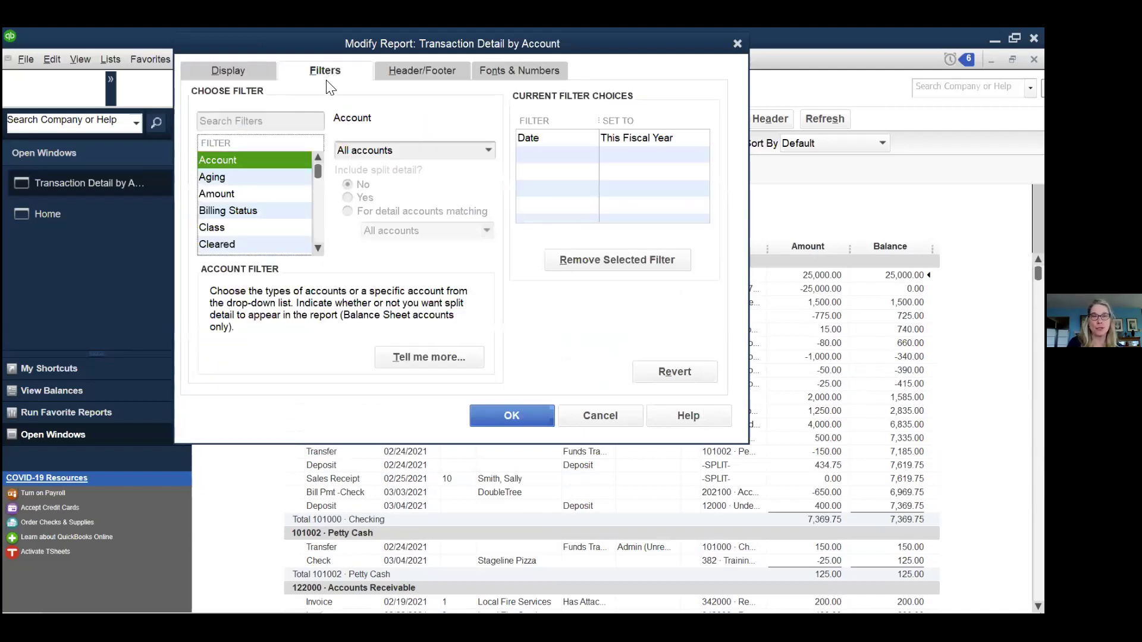
{"action": "left_click", "coordinate": [318, 249]}
{"action": "left_click", "coordinate": [318, 248]}
{"action": "left_click", "coordinate": [318, 249]}
{"action": "left_click", "coordinate": [318, 248]}
{"action": "left_click", "coordinate": [318, 248]}
{"action": "left_click", "coordinate": [318, 249]}
{"action": "left_click", "coordinate": [318, 249]}
{"action": "left_click", "coordinate": [318, 248]}
{"action": "left_click", "coordinate": [319, 248]}
{"action": "left_click", "coordinate": [318, 249]}
{"action": "left_click", "coordinate": [318, 249]}
{"action": "left_click", "coordinate": [319, 249]}
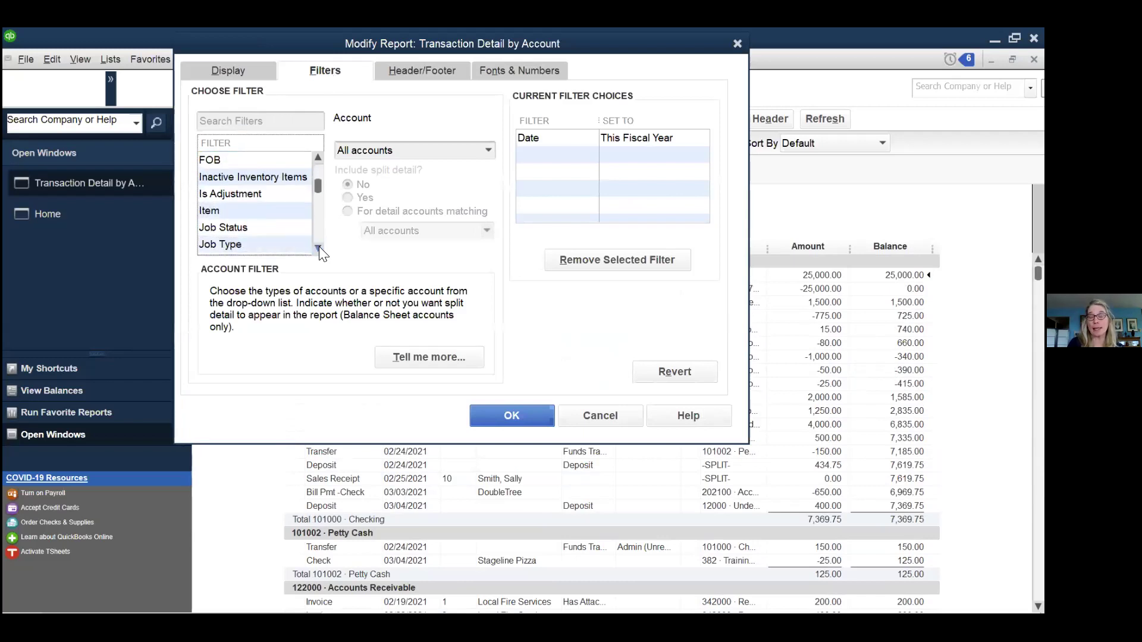
{"action": "left_click", "coordinate": [319, 248]}
{"action": "left_click", "coordinate": [318, 248]}
{"action": "left_click", "coordinate": [318, 249]}
{"action": "left_click", "coordinate": [318, 248]}
{"action": "left_click", "coordinate": [318, 249]}
{"action": "left_click", "coordinate": [318, 249]}
{"action": "left_click", "coordinate": [318, 249]}
{"action": "left_click", "coordinate": [318, 248]}
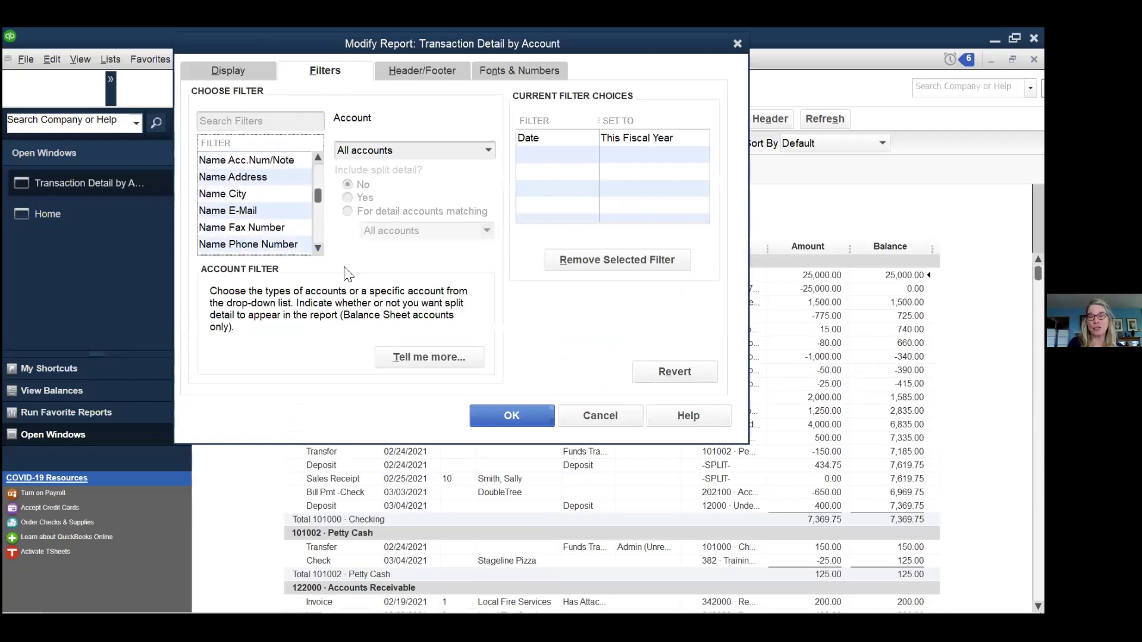
{"action": "left_click", "coordinate": [318, 249]}
{"action": "left_click", "coordinate": [319, 249]}
{"action": "left_click", "coordinate": [318, 248]}
{"action": "left_click", "coordinate": [318, 248]}
{"action": "left_click", "coordinate": [319, 249]}
{"action": "left_click", "coordinate": [318, 249]}
{"action": "left_click", "coordinate": [318, 249]}
{"action": "left_click", "coordinate": [319, 249]}
{"action": "left_click", "coordinate": [318, 249]}
{"action": "left_click", "coordinate": [319, 249]}
{"action": "left_click", "coordinate": [318, 248]}
{"action": "left_click", "coordinate": [318, 249]}
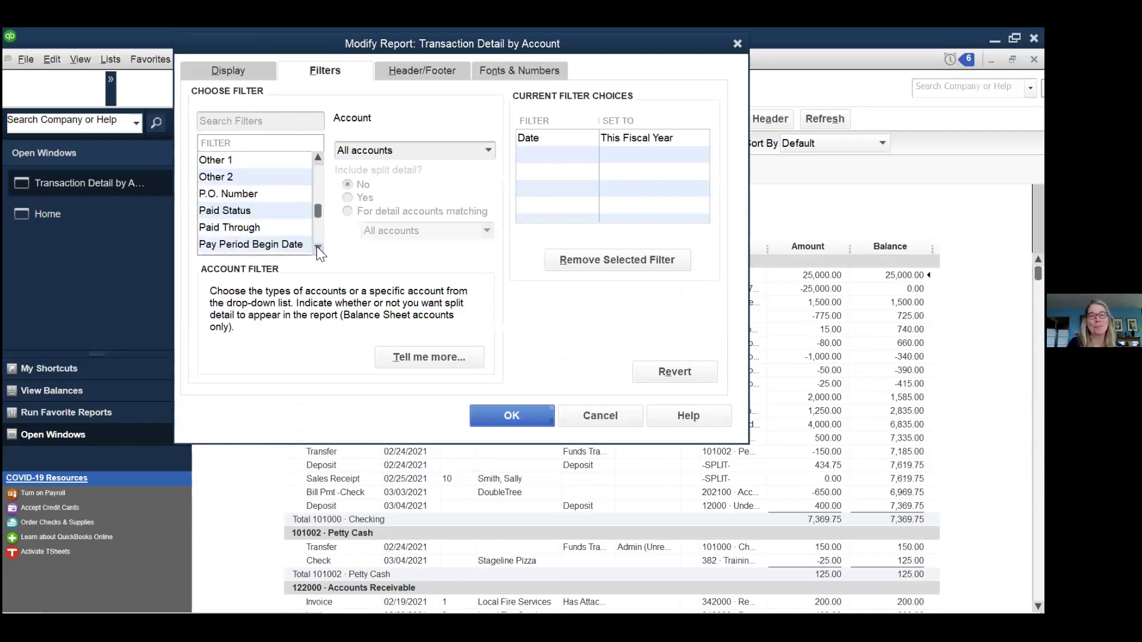
{"action": "left_click", "coordinate": [318, 248]}
{"action": "left_click", "coordinate": [318, 249]}
{"action": "left_click", "coordinate": [318, 249]}
{"action": "left_click", "coordinate": [318, 248]}
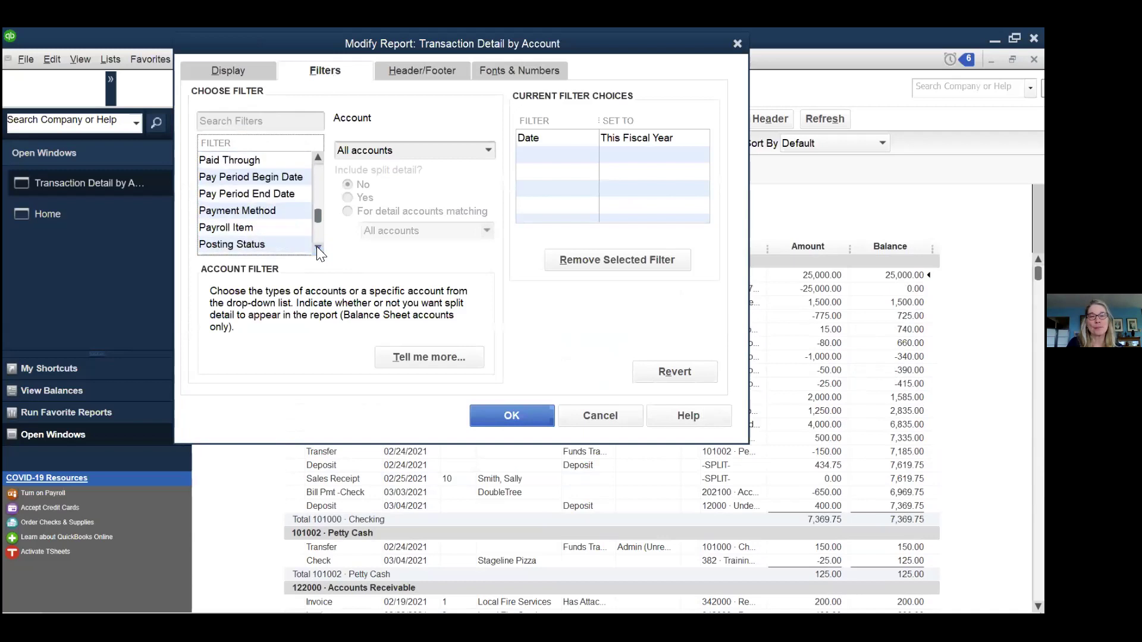
{"action": "left_click", "coordinate": [318, 248]}
{"action": "left_click_drag", "start_coordinate": [318, 220], "coordinate": [322, 241]}
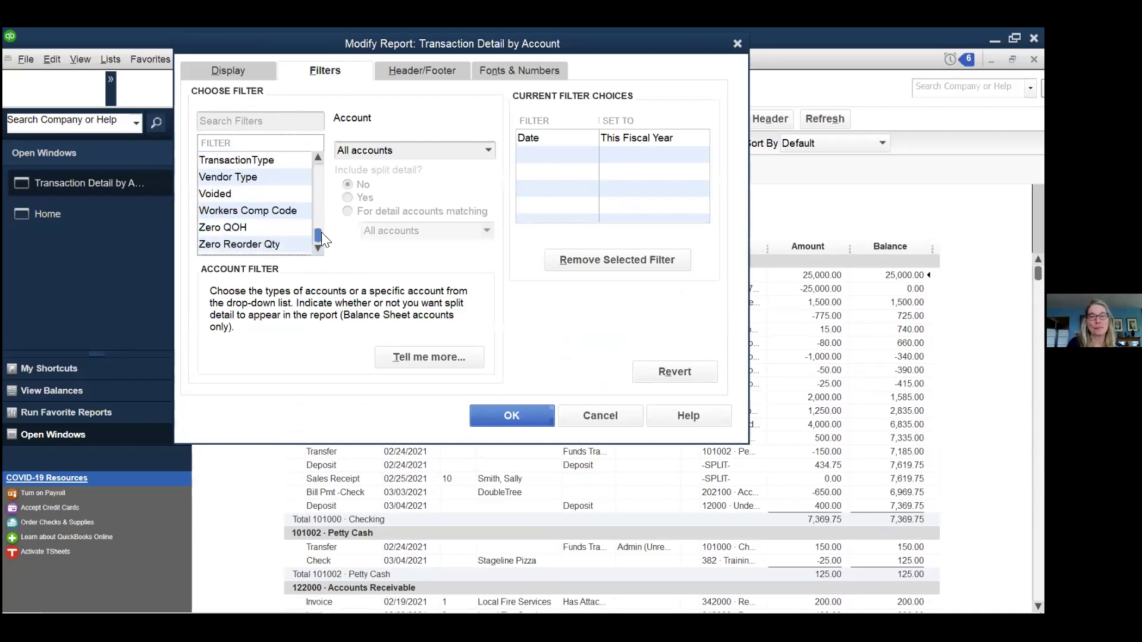
{"action": "left_click", "coordinate": [289, 164]}
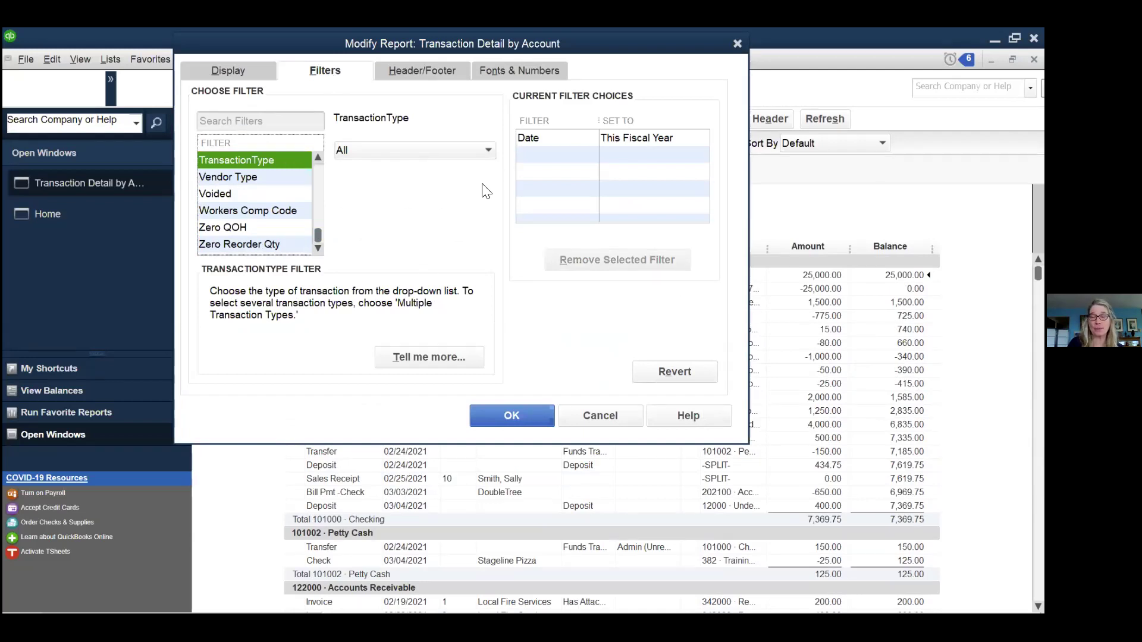
{"action": "left_click", "coordinate": [488, 151]}
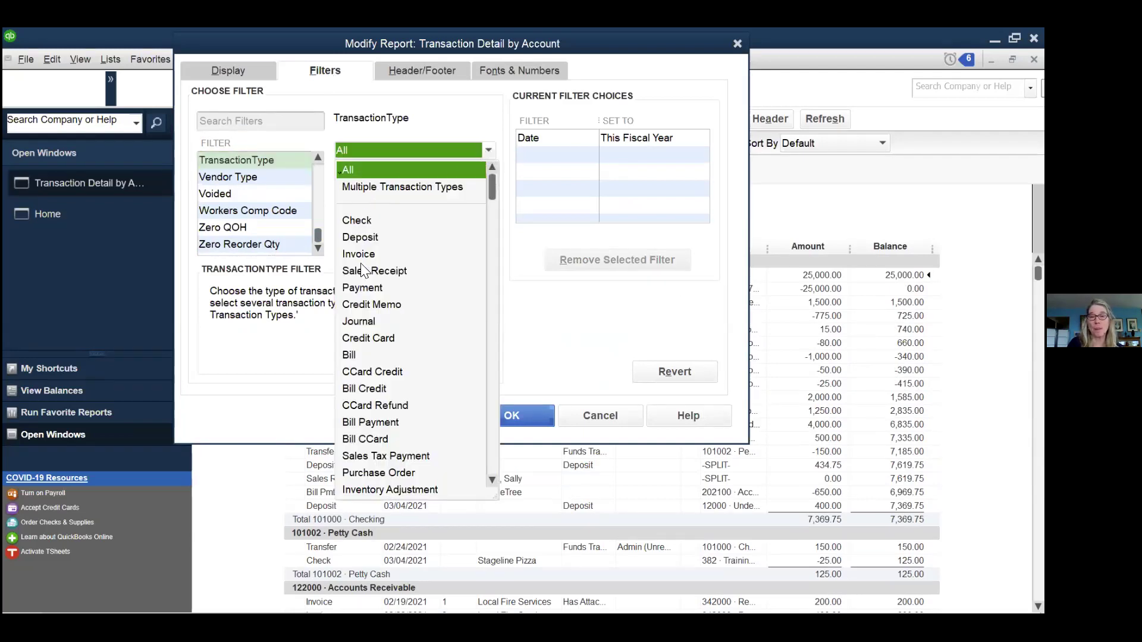
{"action": "left_click", "coordinate": [355, 354]}
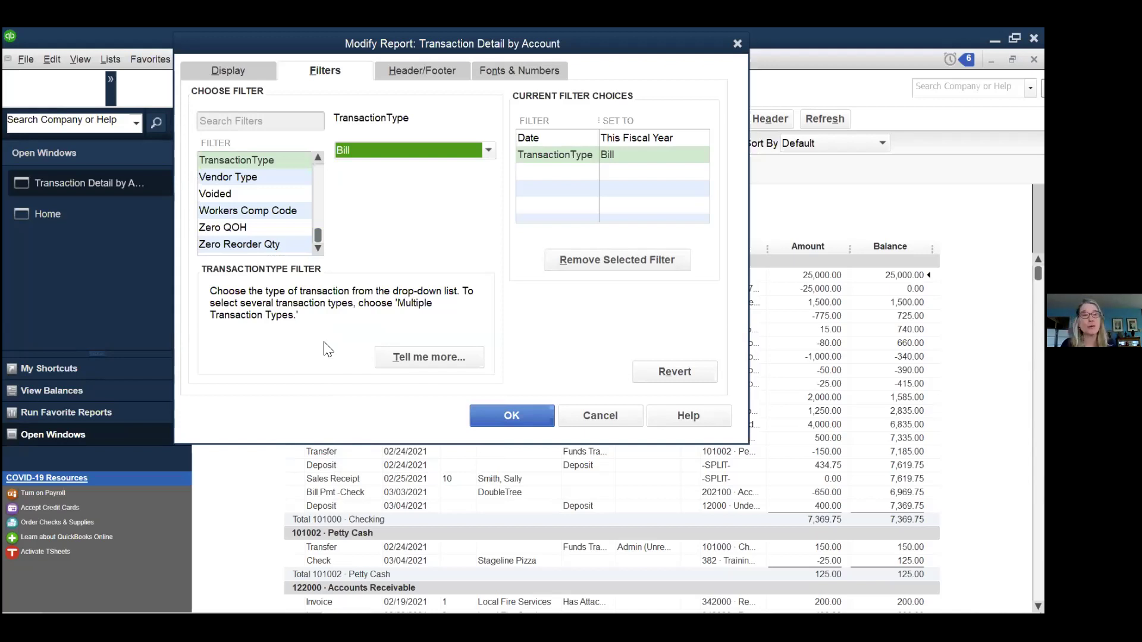
Step: Add a Paid Status filter set to Open, apply it to the report, and widen the Class column to show full class names
{"action": "left_click_drag", "start_coordinate": [318, 156], "coordinate": [320, 155]}
{"action": "left_click", "coordinate": [320, 156]}
{"action": "left_click", "coordinate": [320, 155]}
{"action": "left_click", "coordinate": [320, 156]}
{"action": "left_click", "coordinate": [320, 156]}
{"action": "left_click", "coordinate": [319, 156]}
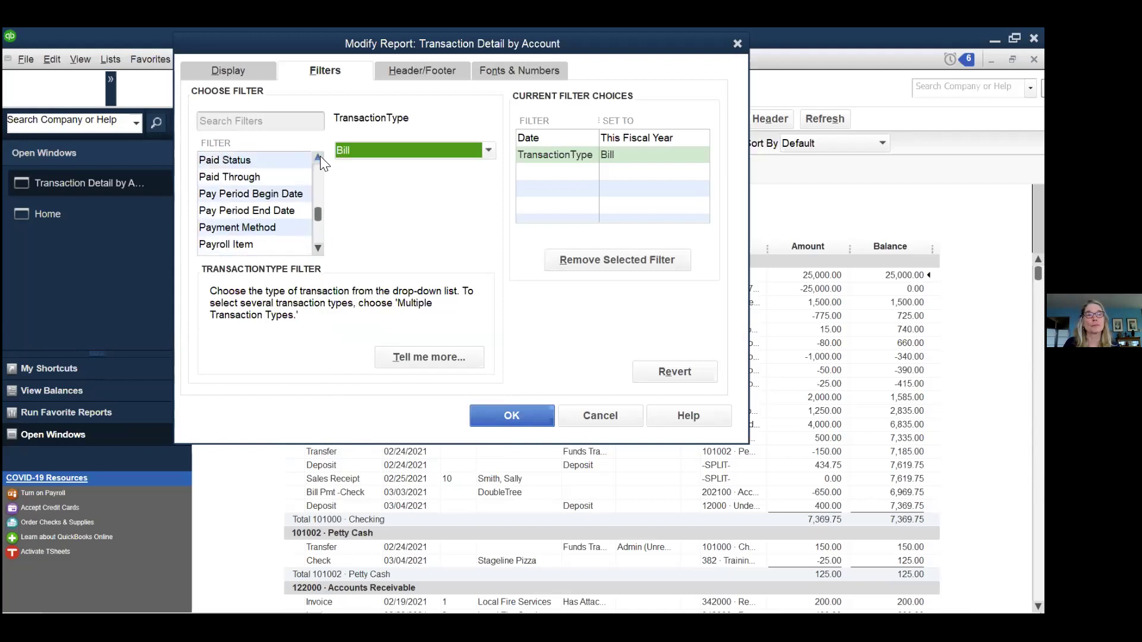
{"action": "left_click", "coordinate": [256, 161]}
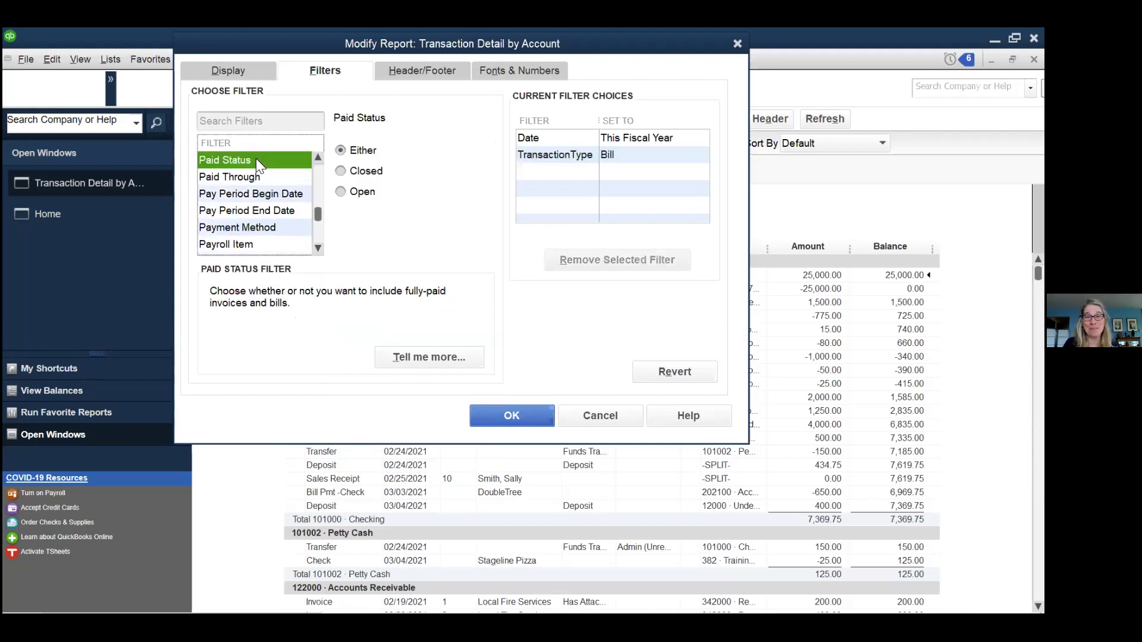
{"action": "left_click", "coordinate": [340, 193]}
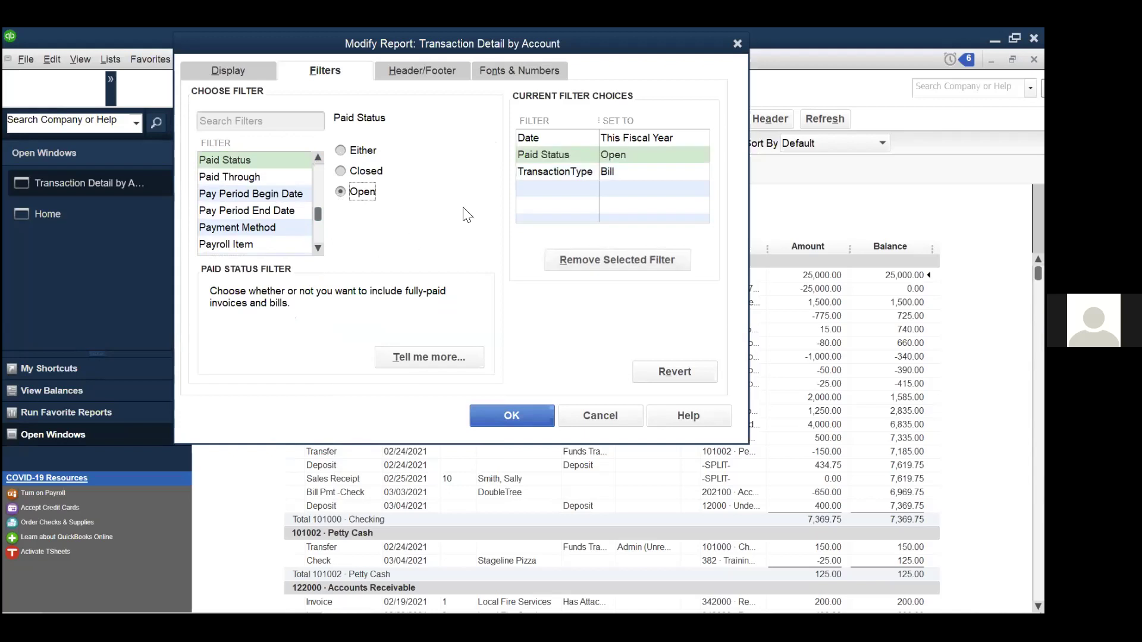
{"action": "left_click", "coordinate": [492, 418]}
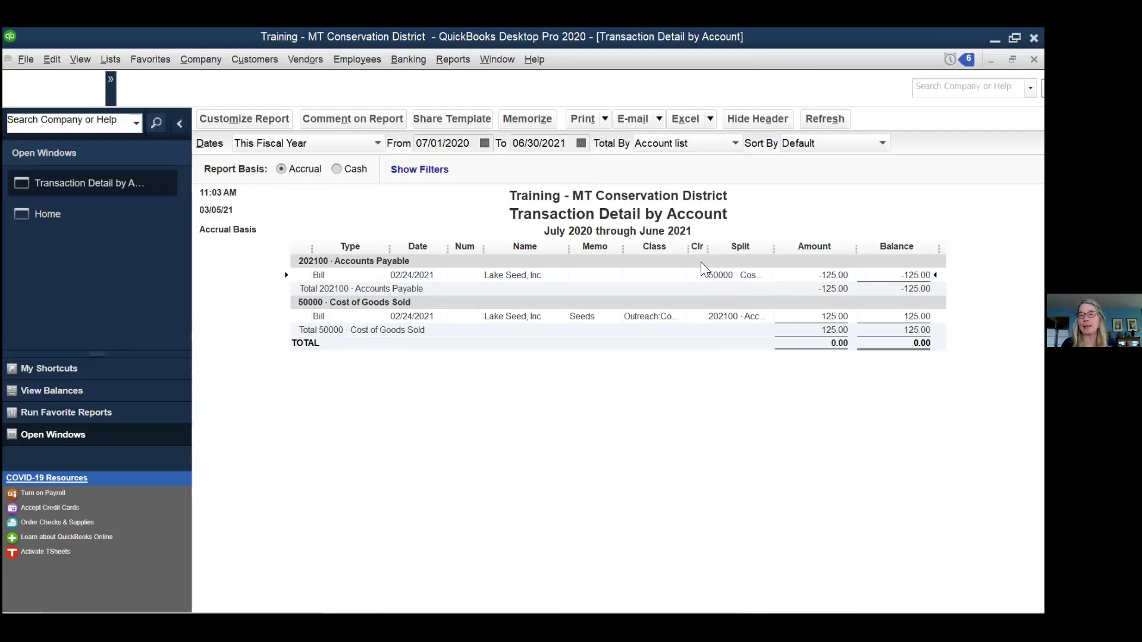
{"action": "left_click_drag", "start_coordinate": [688, 250], "coordinate": [803, 241]}
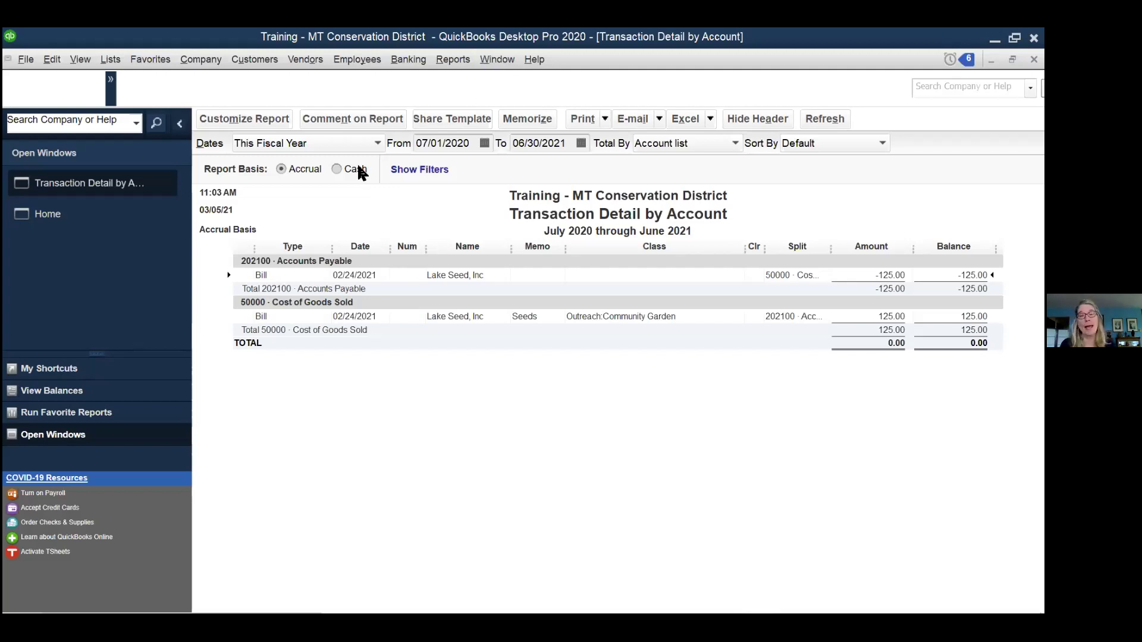
Step: Compare the unpaid bills report on Cash basis with Accrual basis, and close the report without memorizing it
{"action": "left_click", "coordinate": [337, 170]}
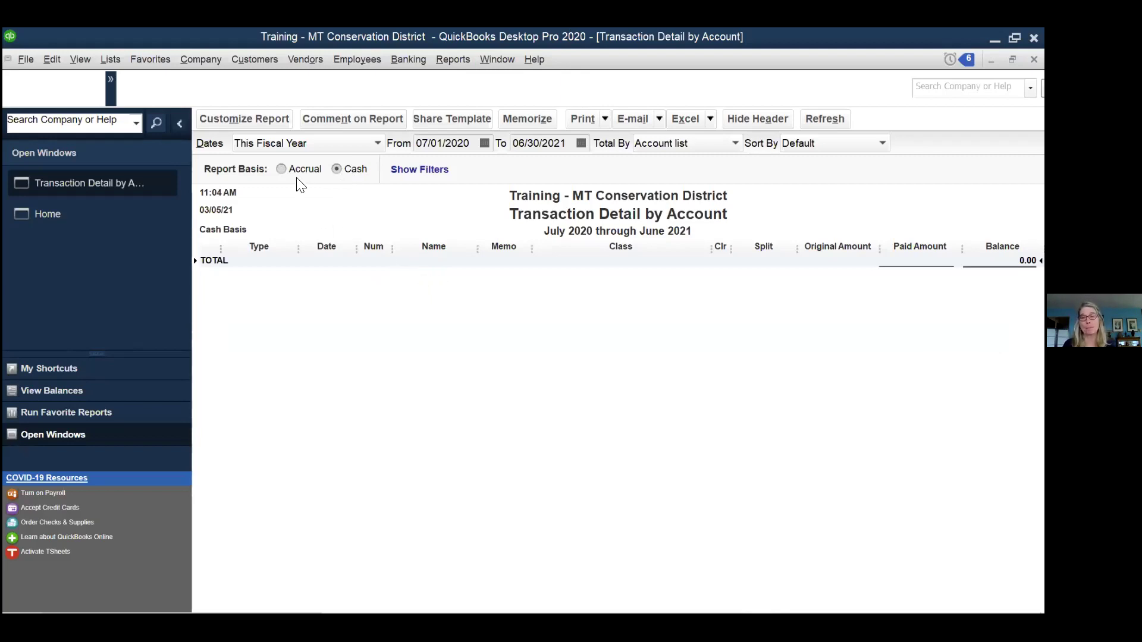
{"action": "left_click", "coordinate": [279, 169]}
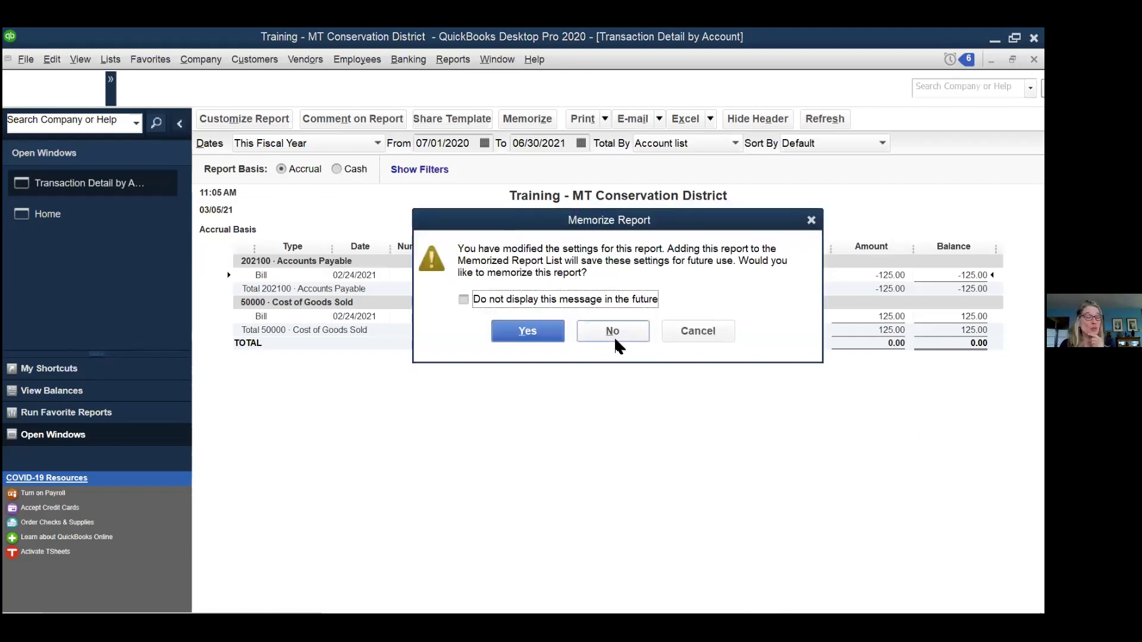
{"action": "left_click", "coordinate": [611, 332]}
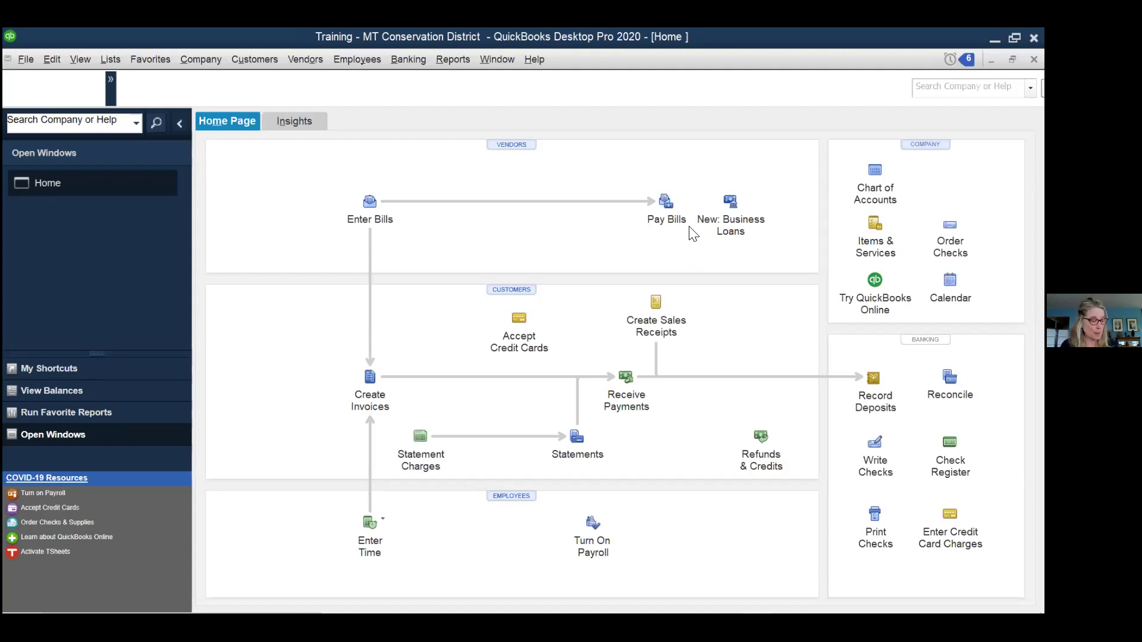
Step: Open the Profit & Loss by Class report and review its class columns across to the total
{"action": "left_click", "coordinate": [451, 58]}
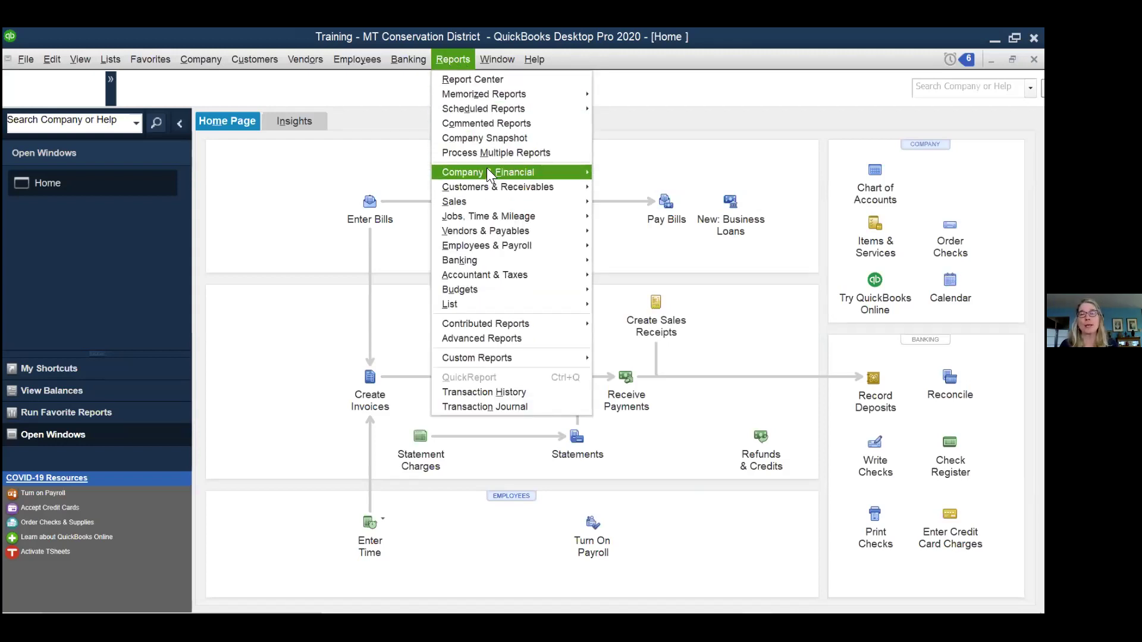
{"action": "mouse_move", "coordinate": [488, 173]}
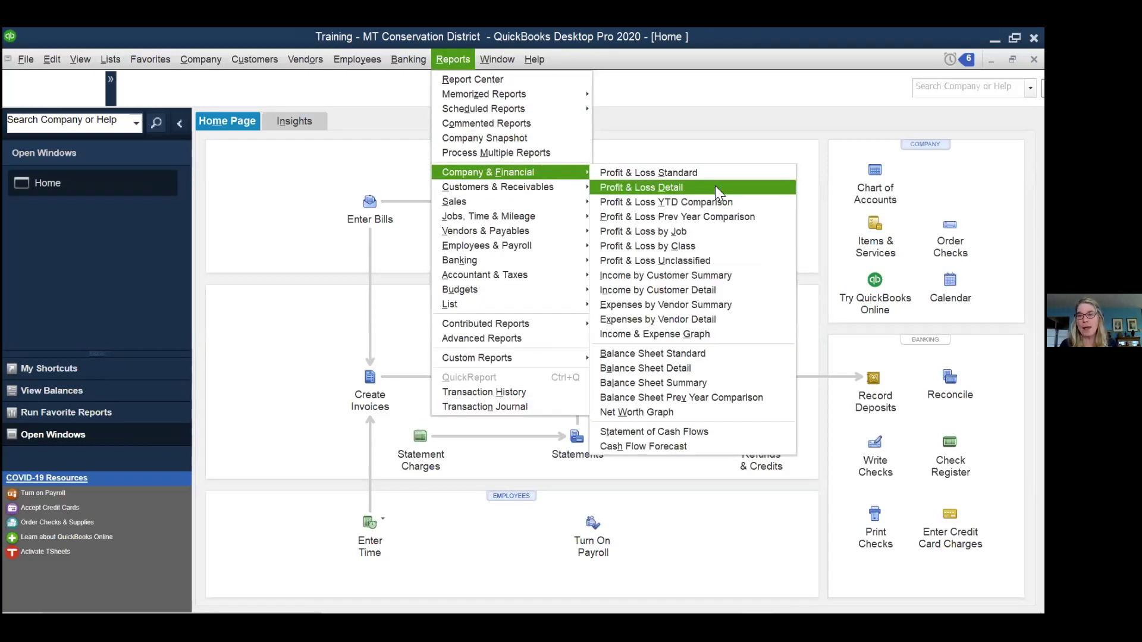
{"action": "left_click", "coordinate": [699, 252]}
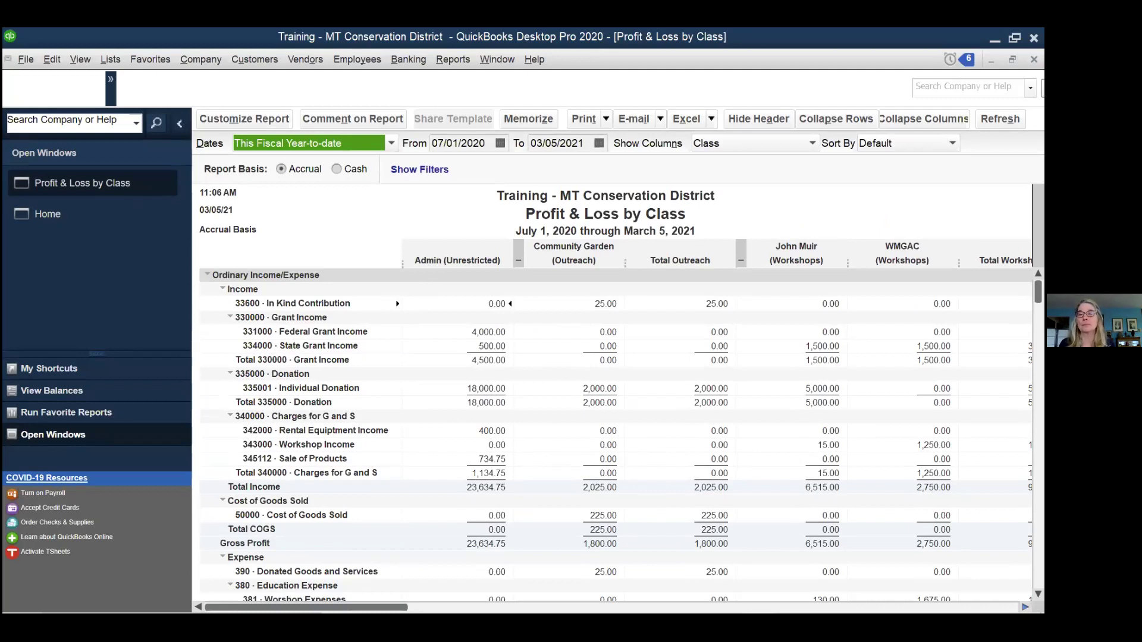
{"action": "scroll", "coordinate": [613, 434], "scroll_direction": "right", "scroll_amount": 5}
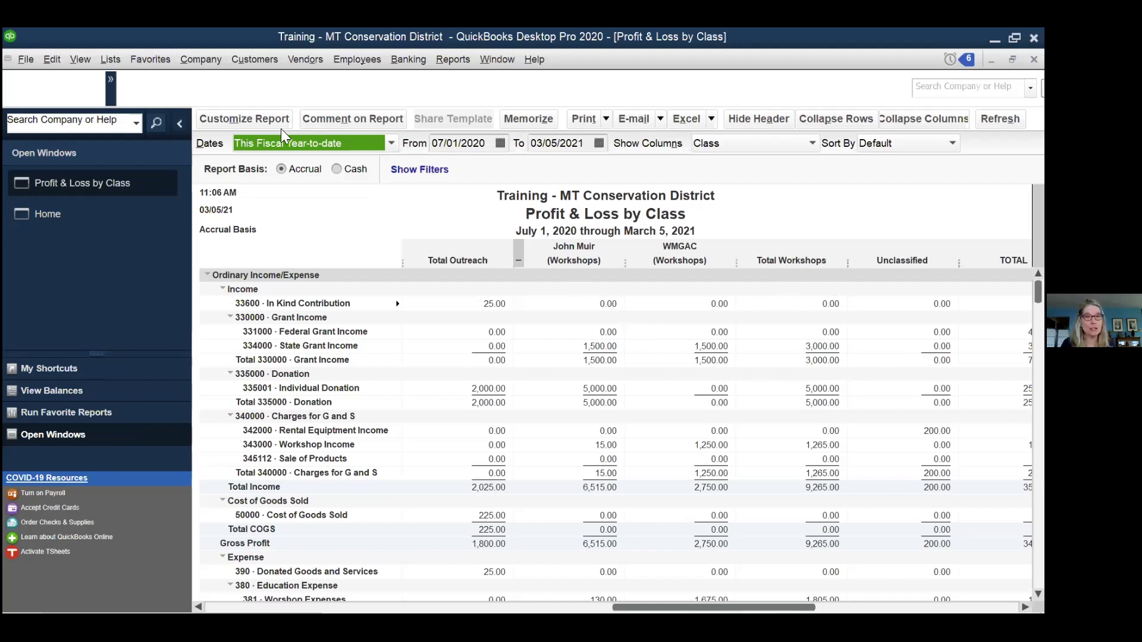
Step: Customize the Profit & Loss by Class report with a Class filter set to Workshops
{"action": "left_click", "coordinate": [231, 120]}
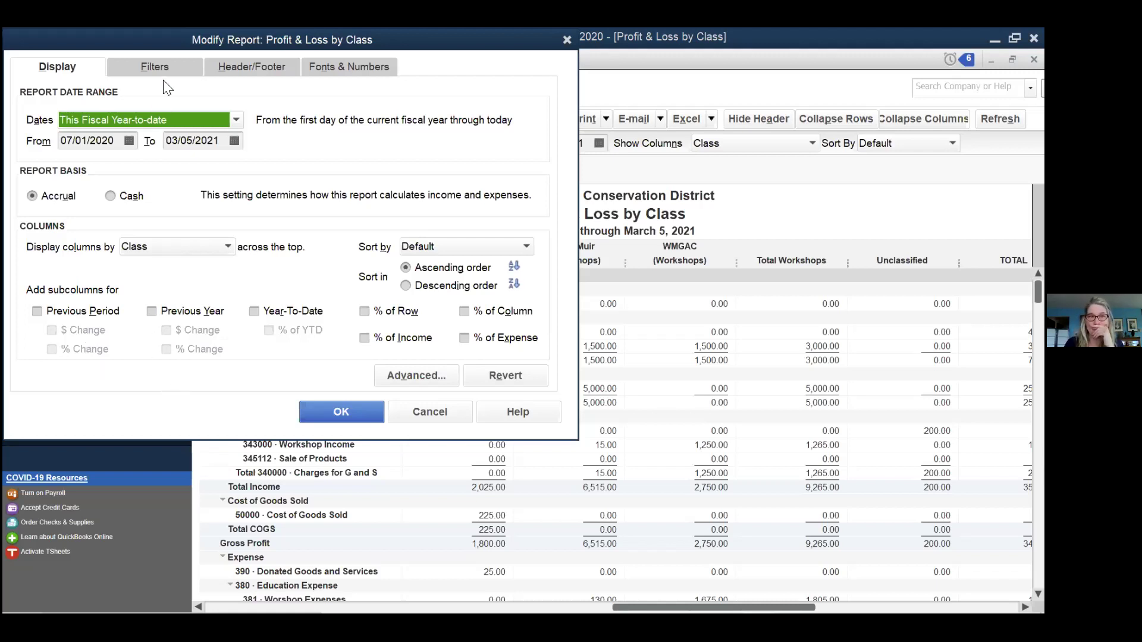
{"action": "left_click", "coordinate": [150, 68]}
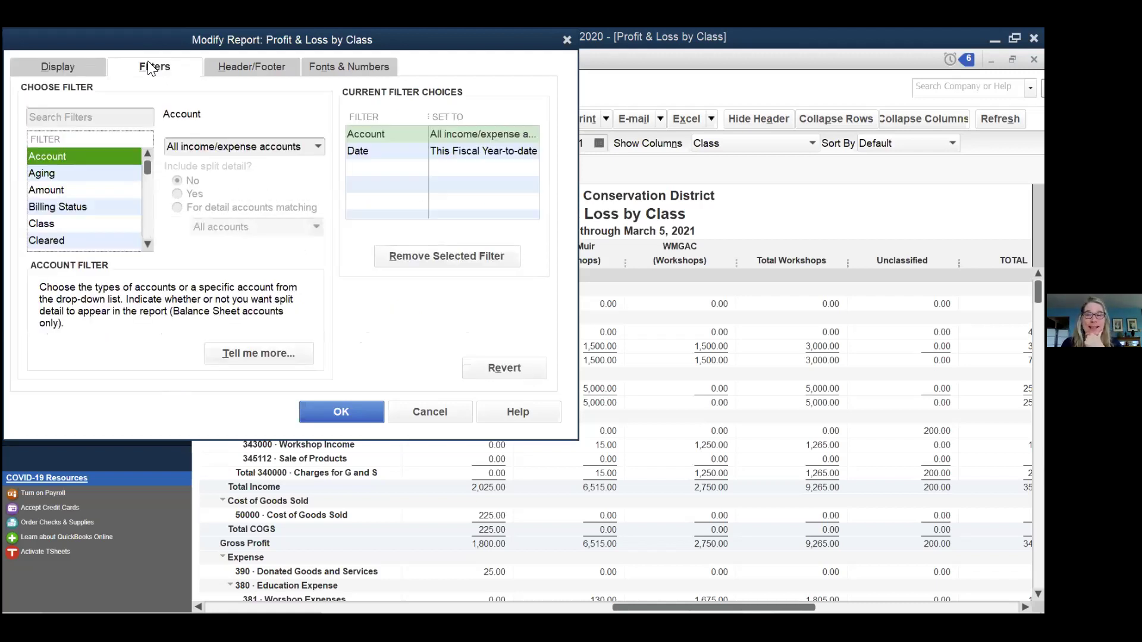
{"action": "left_click", "coordinate": [79, 224]}
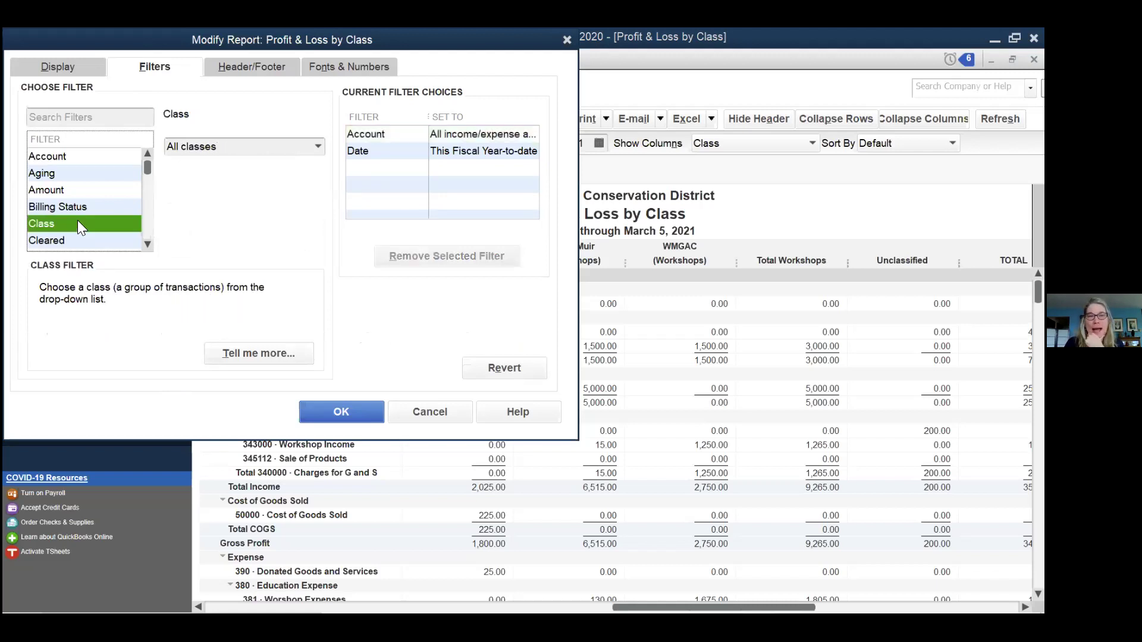
{"action": "left_click", "coordinate": [319, 147]}
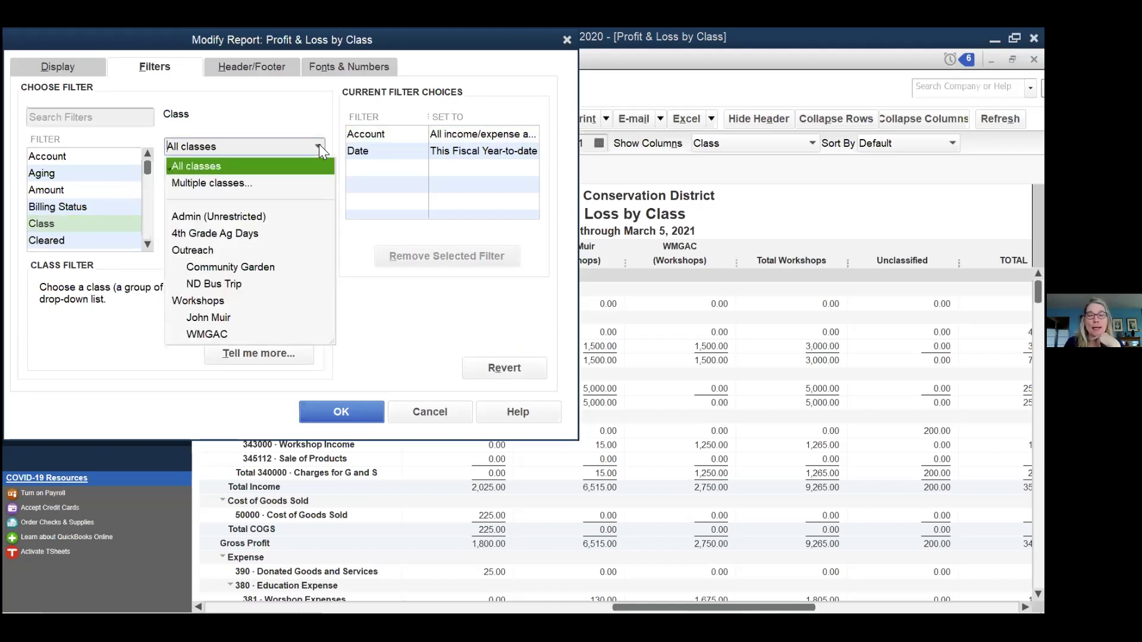
{"action": "left_click", "coordinate": [199, 301]}
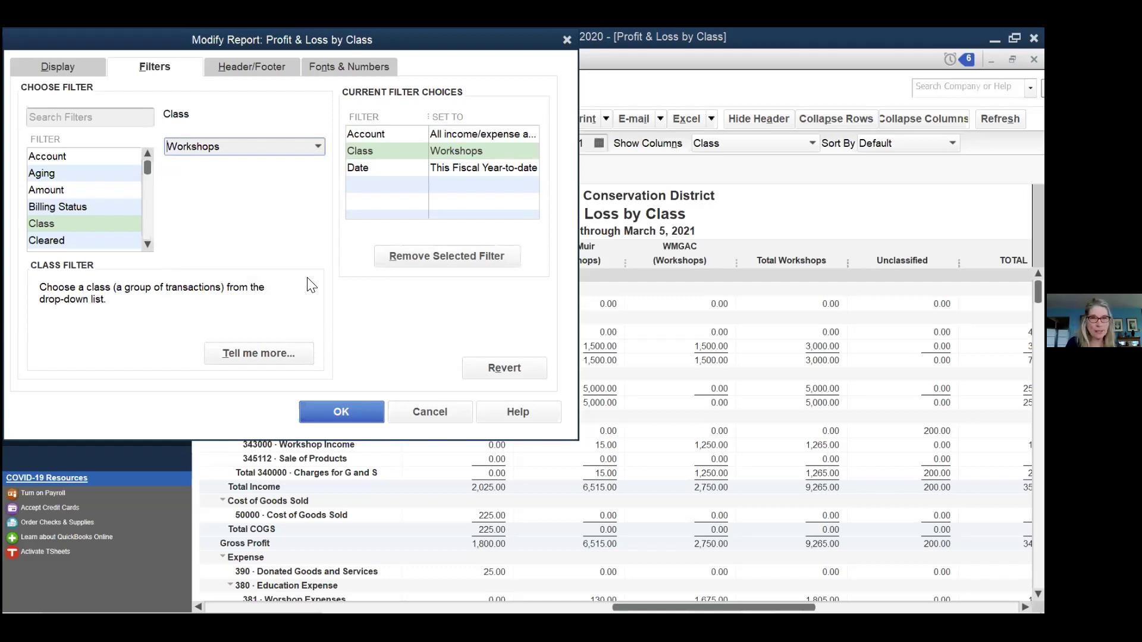
Step: Change the report title to Workshop Programs, check the font and number options, and apply the customization
{"action": "left_click", "coordinate": [263, 66]}
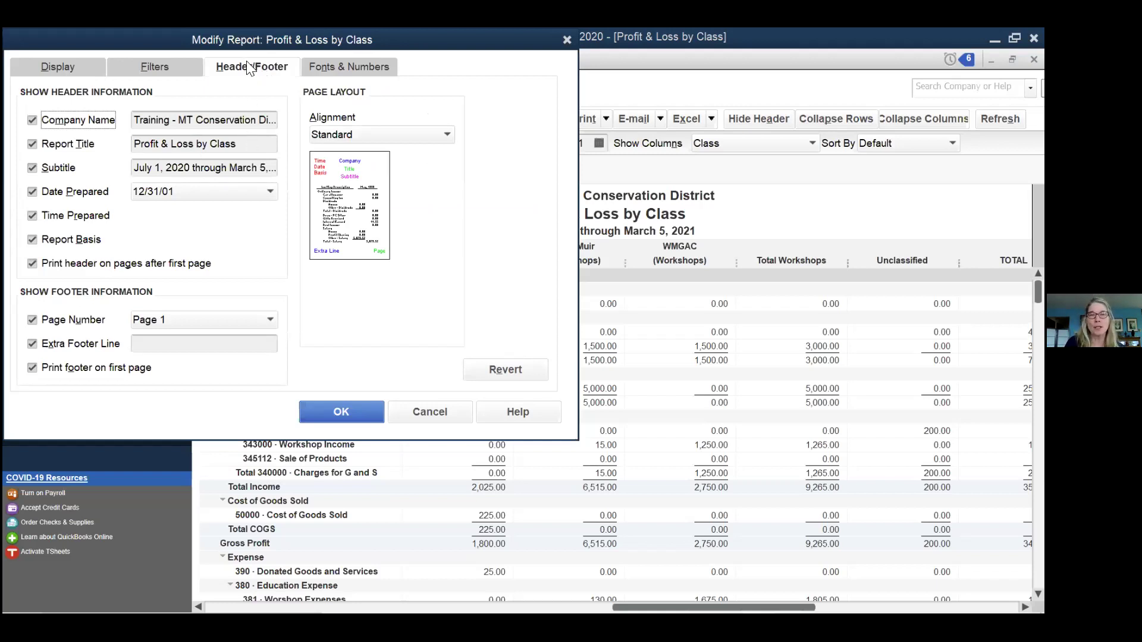
{"action": "left_click", "coordinate": [242, 148]}
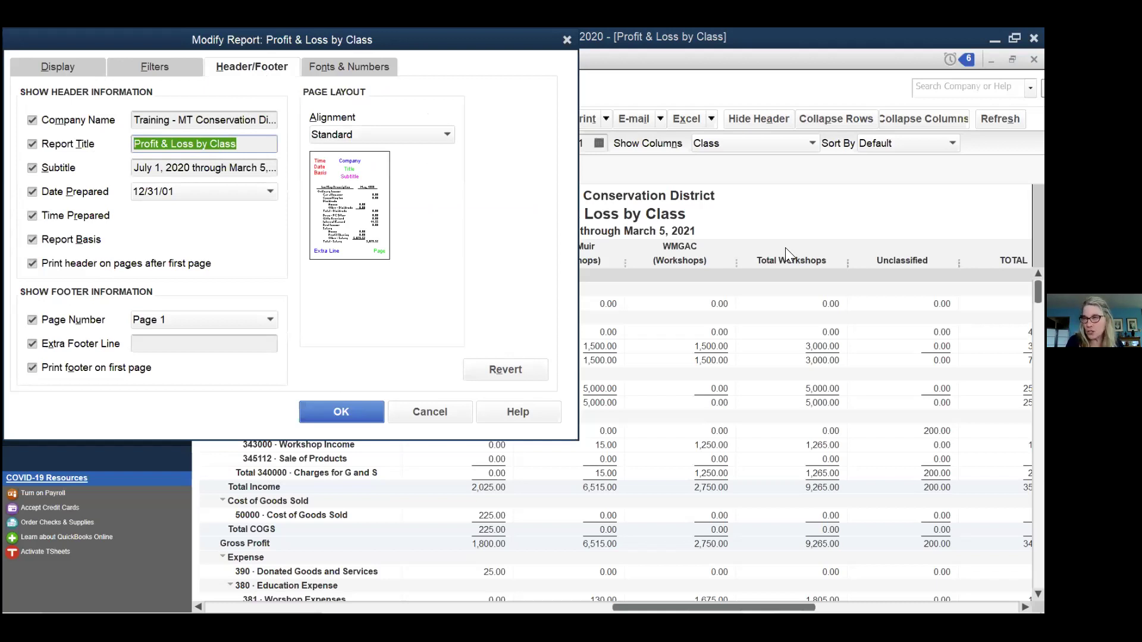
{"action": "type", "text": "Wo"}
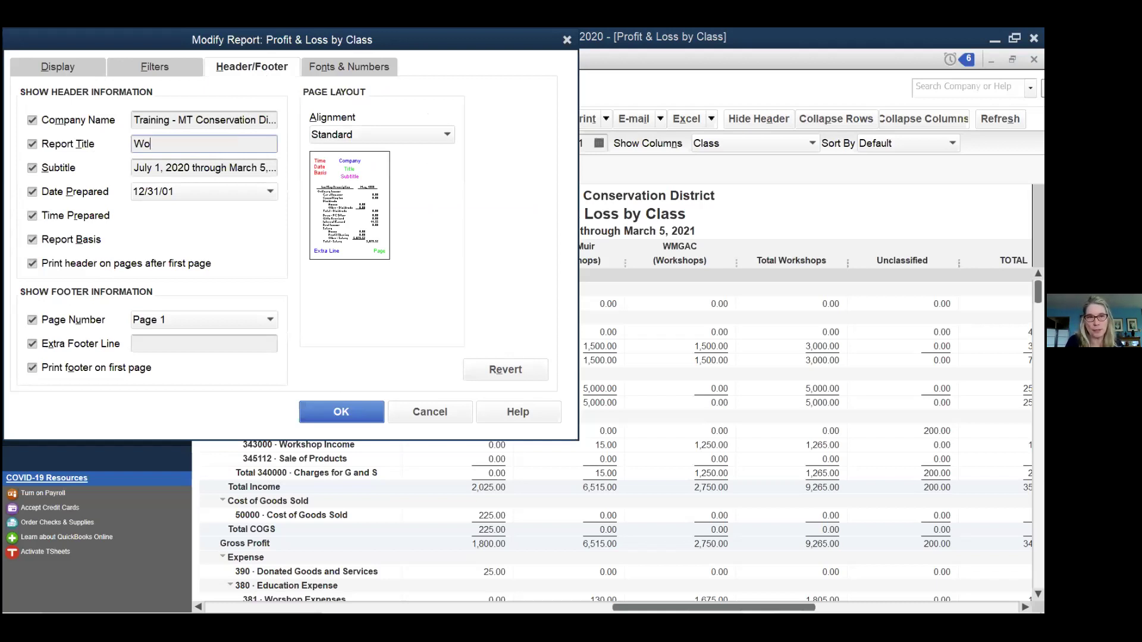
{"action": "type", "text": "rksh"}
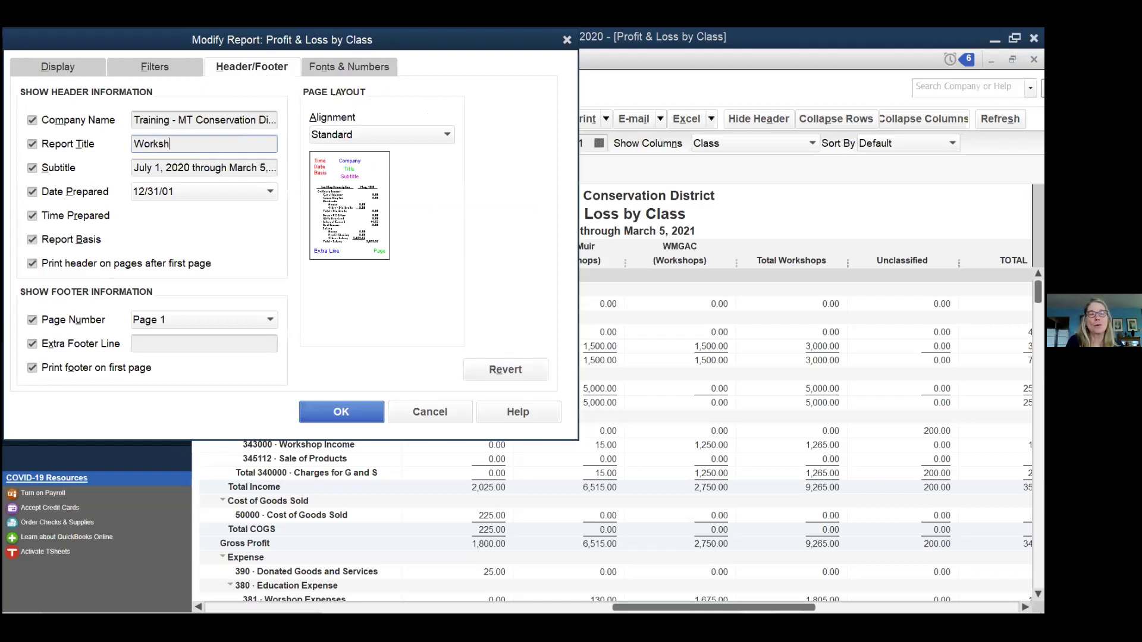
{"action": "type", "text": "op Programs"}
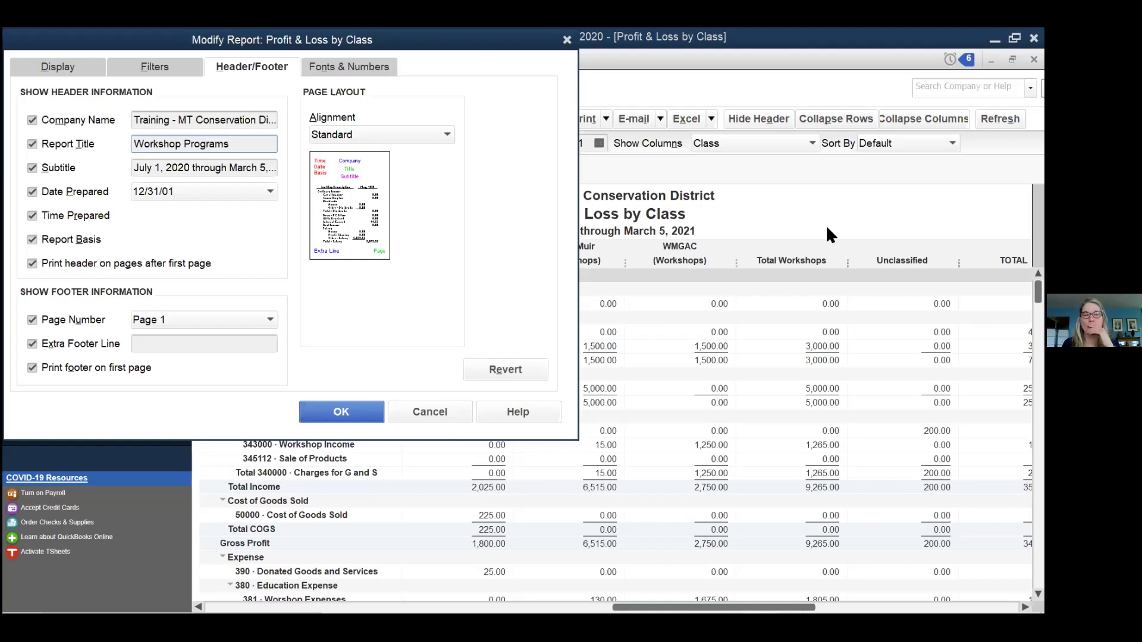
{"action": "left_click", "coordinate": [362, 62]}
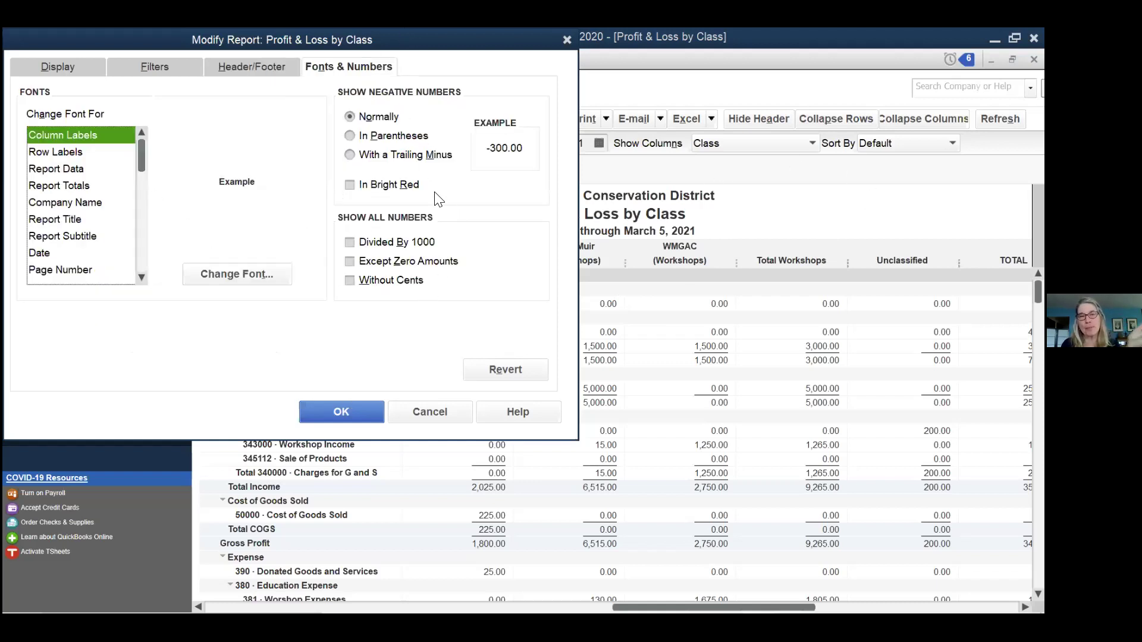
{"action": "left_click", "coordinate": [321, 410]}
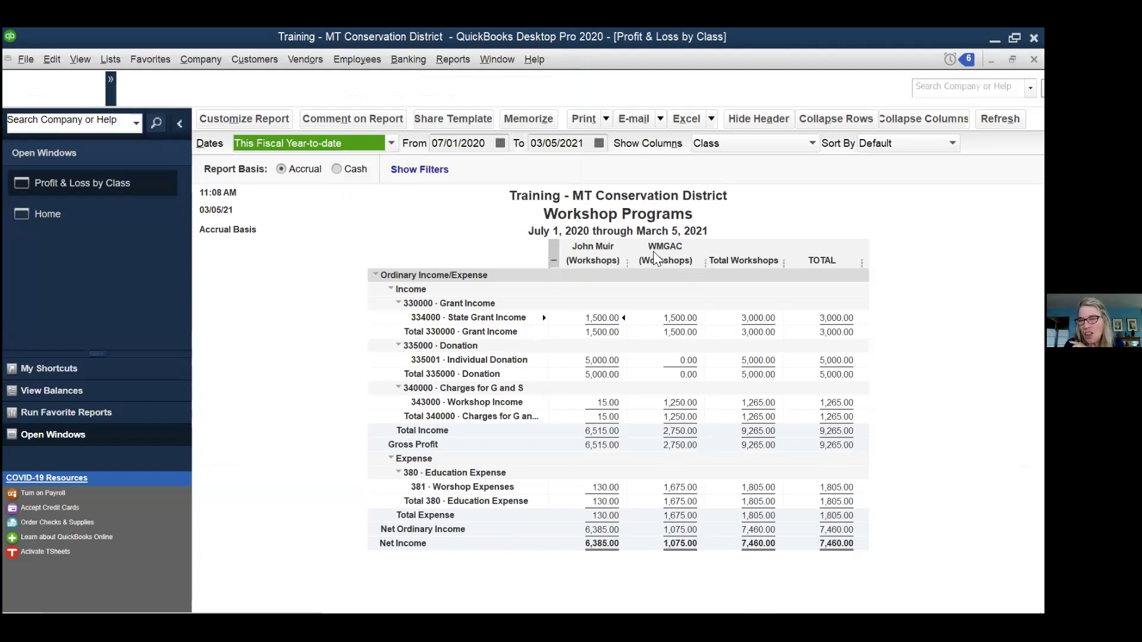
Step: Collapse the Workshops subclass columns into one, expand them again, and look over the report's date range choices
{"action": "left_click", "coordinate": [554, 262]}
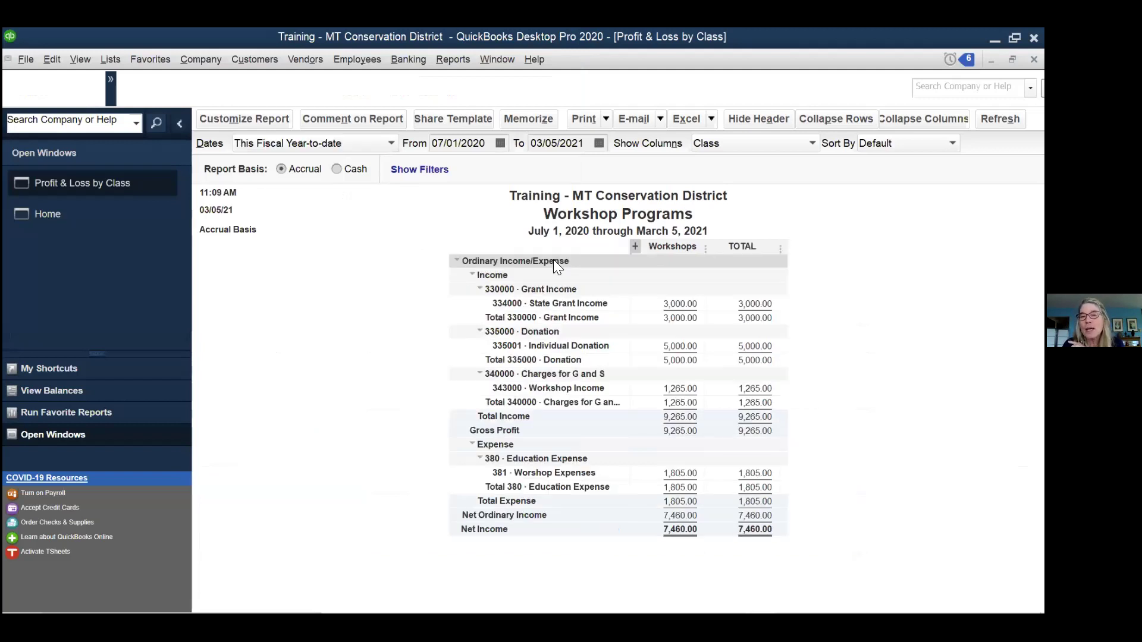
{"action": "left_click", "coordinate": [635, 249]}
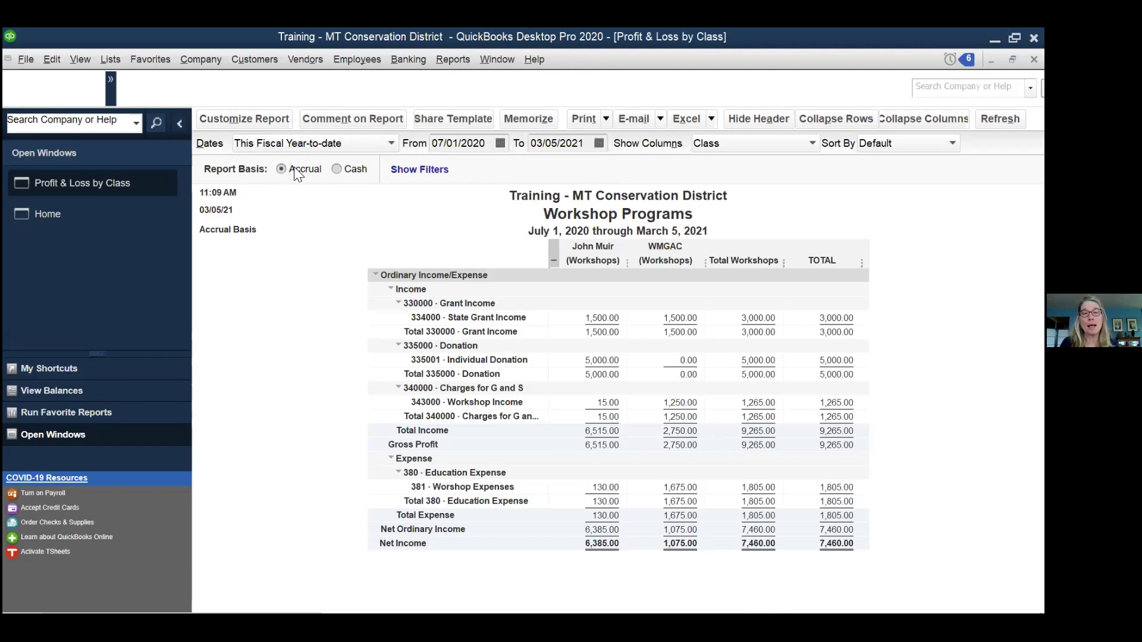
{"action": "left_click", "coordinate": [391, 143]}
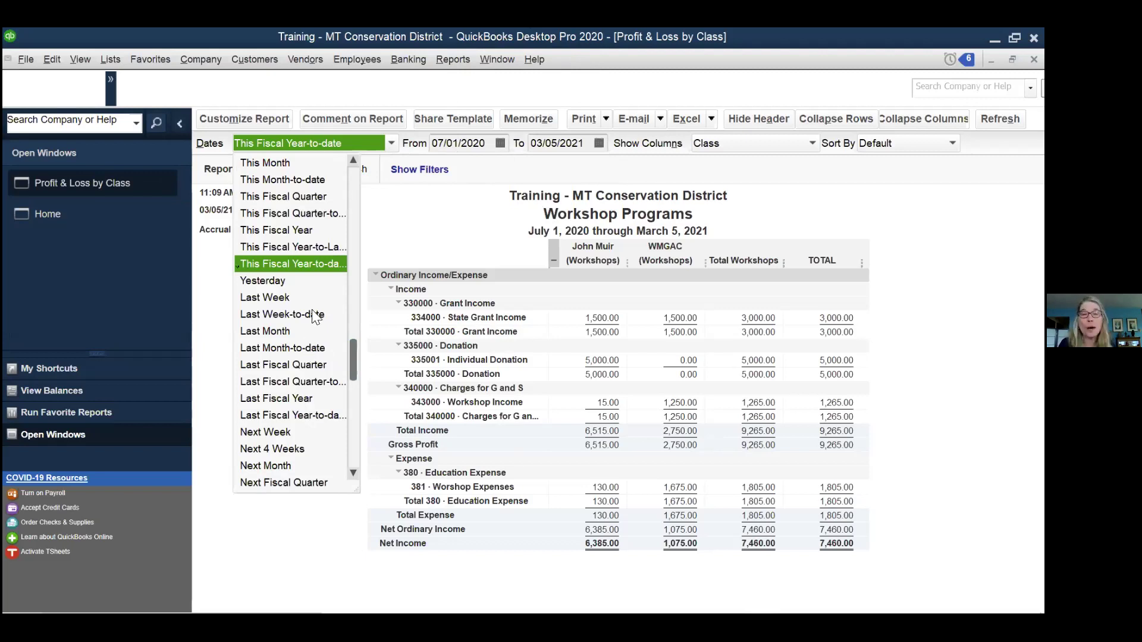
{"action": "left_click", "coordinate": [322, 142]}
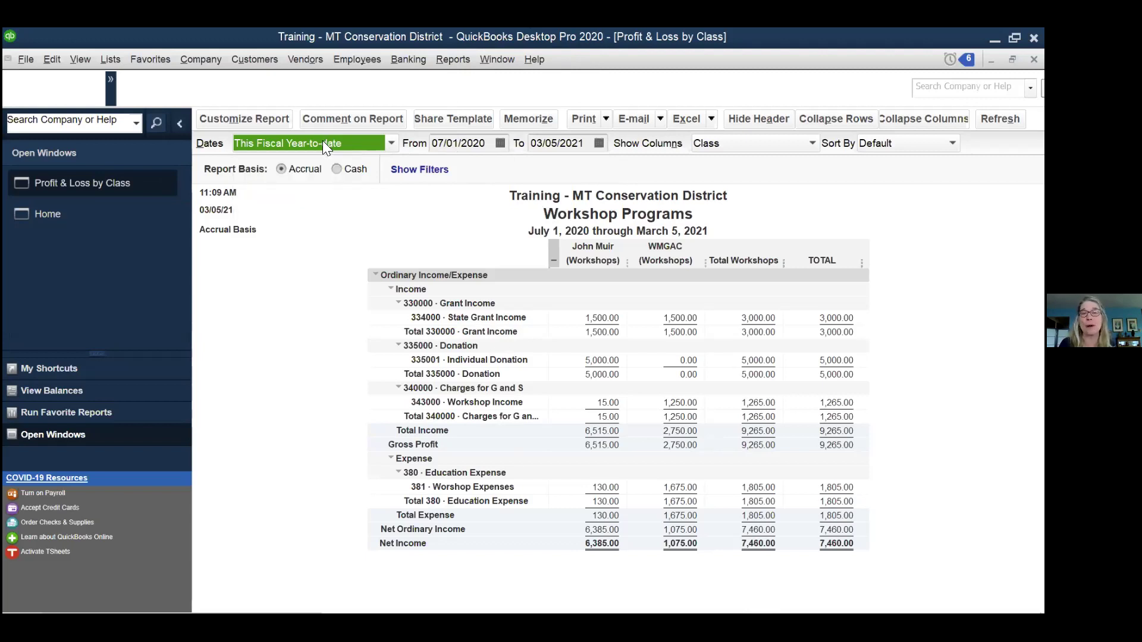
Step: Memorize the report as Workshop Programs in the 1 Program Reports group, and close it
{"action": "left_click", "coordinate": [533, 114]}
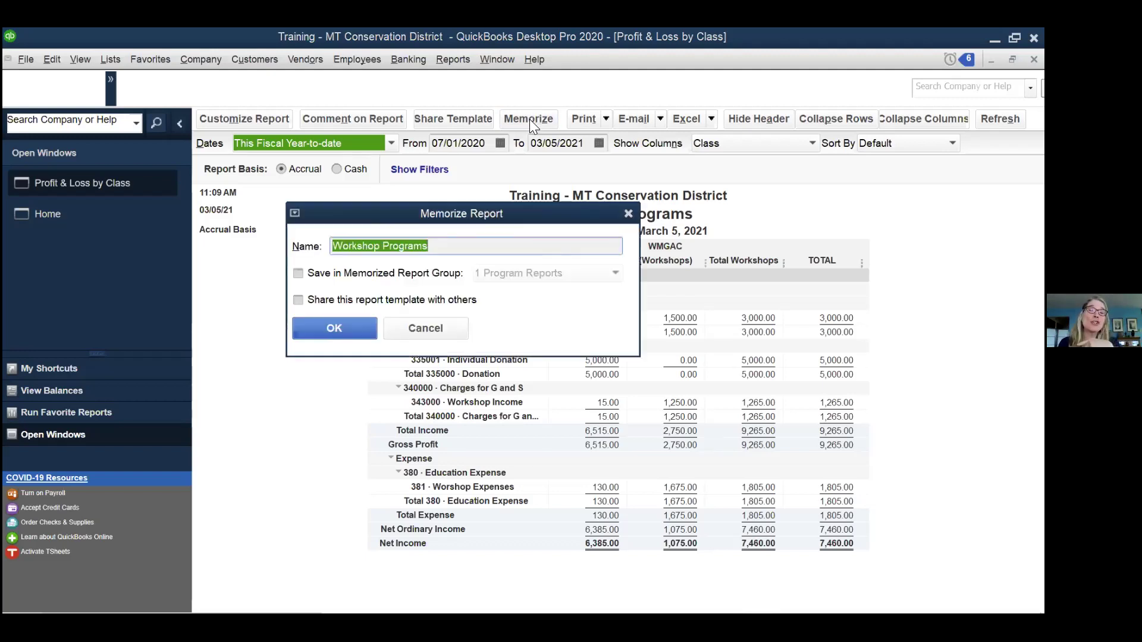
{"action": "left_click", "coordinate": [299, 272]}
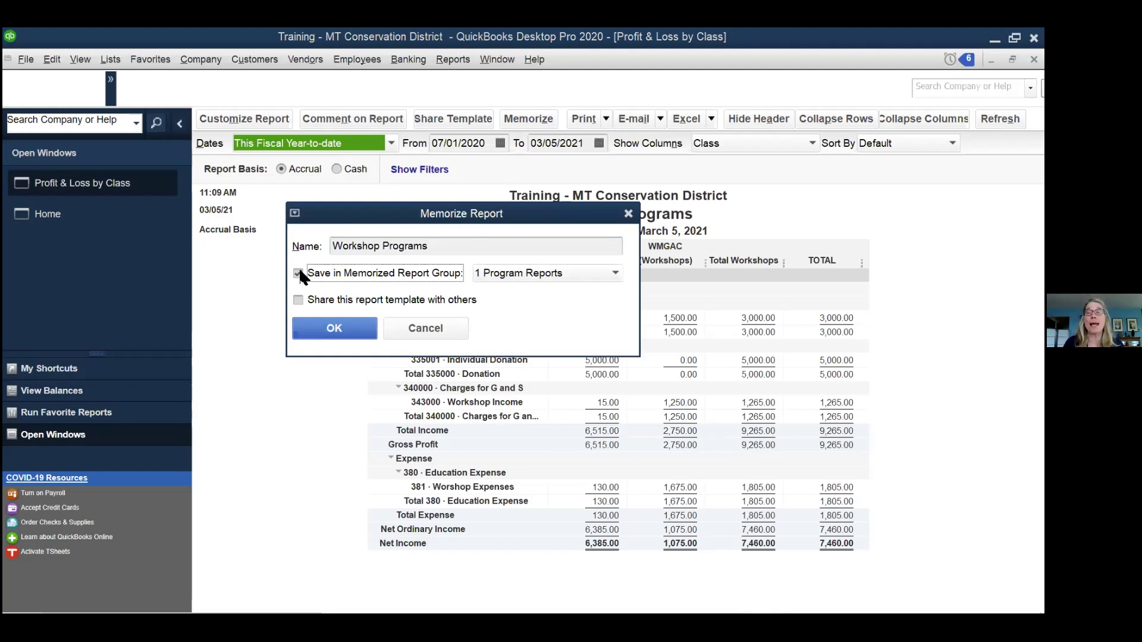
{"action": "left_click", "coordinate": [614, 273]}
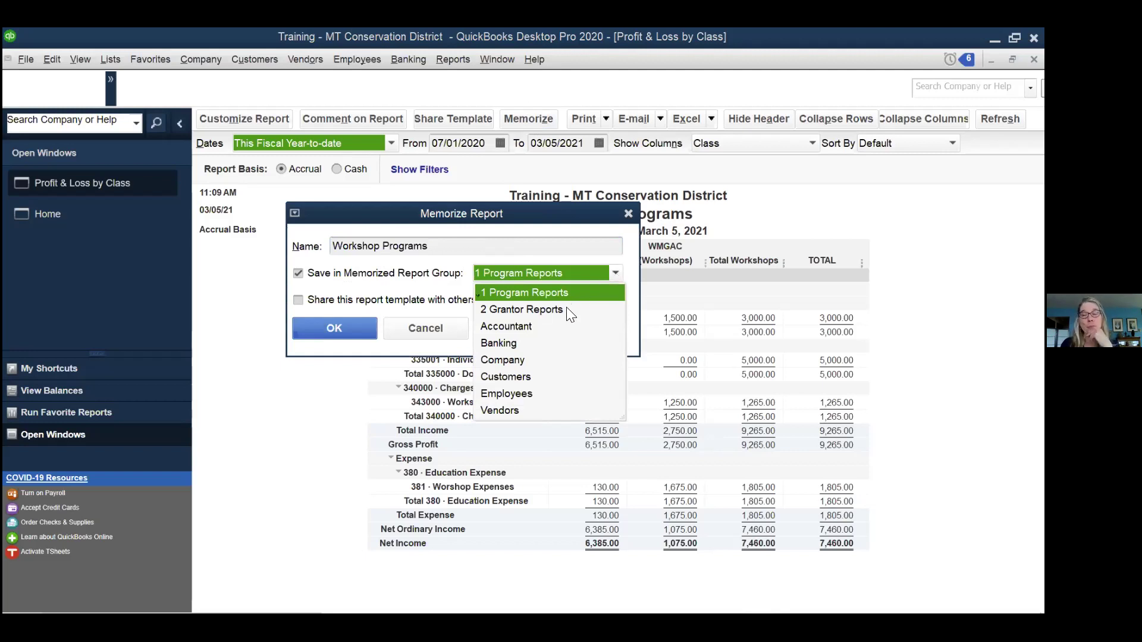
{"action": "left_click", "coordinate": [569, 273]}
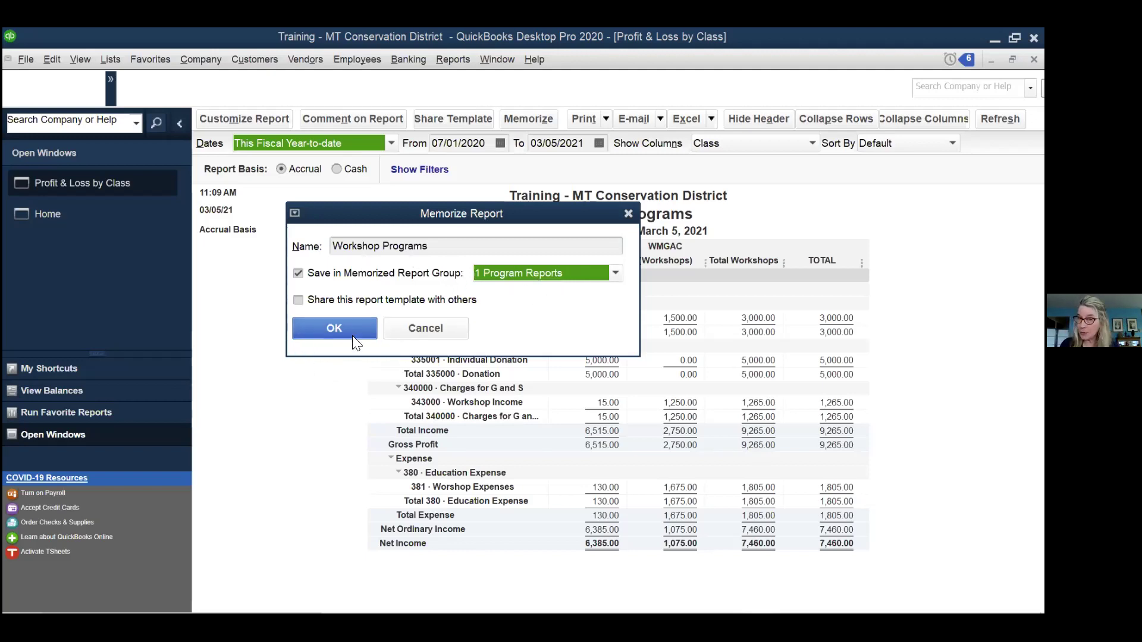
{"action": "left_click", "coordinate": [341, 325]}
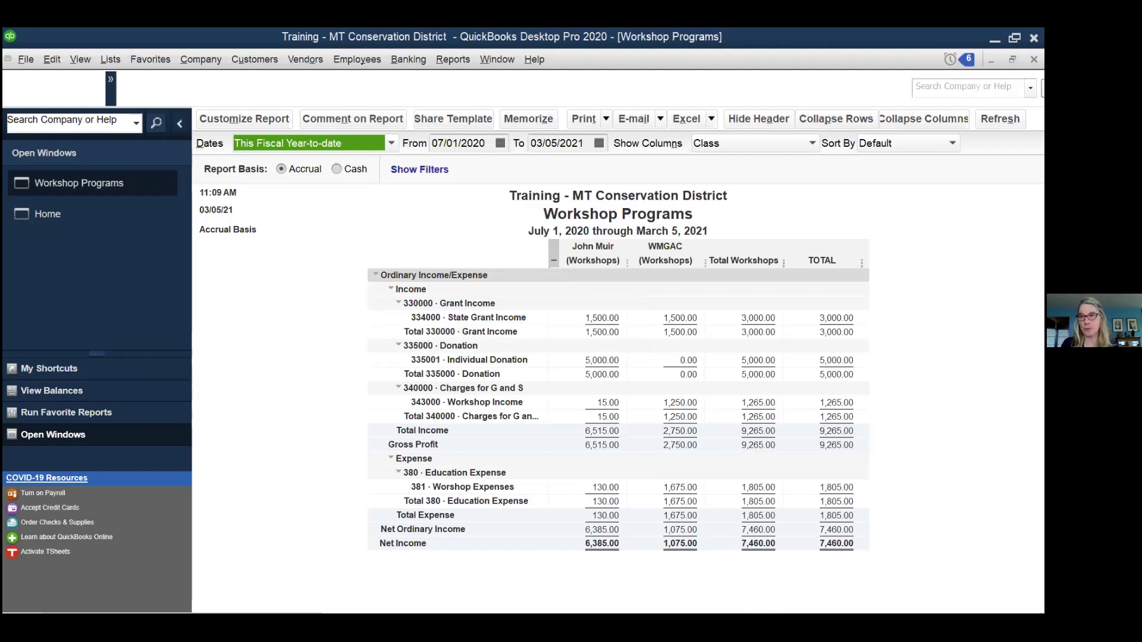
{"action": "key", "text": "Escape"}
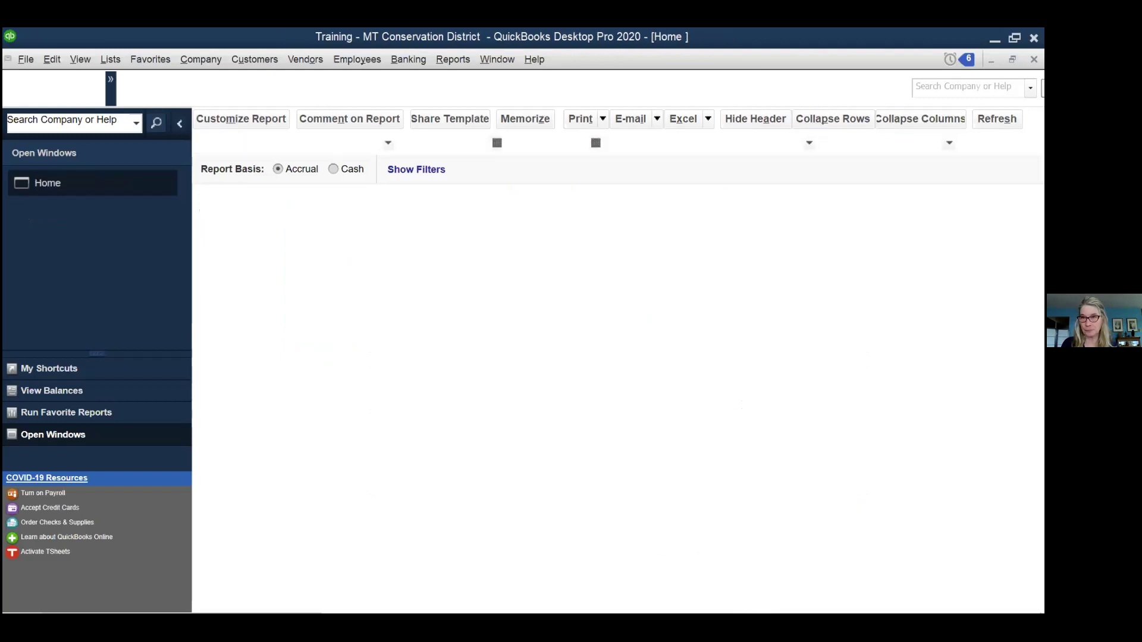
Step: View the standard Profit & Loss by Class report with the Outreach and Workshops subclass columns collapsed, and close the report
{"action": "left_click", "coordinate": [453, 60]}
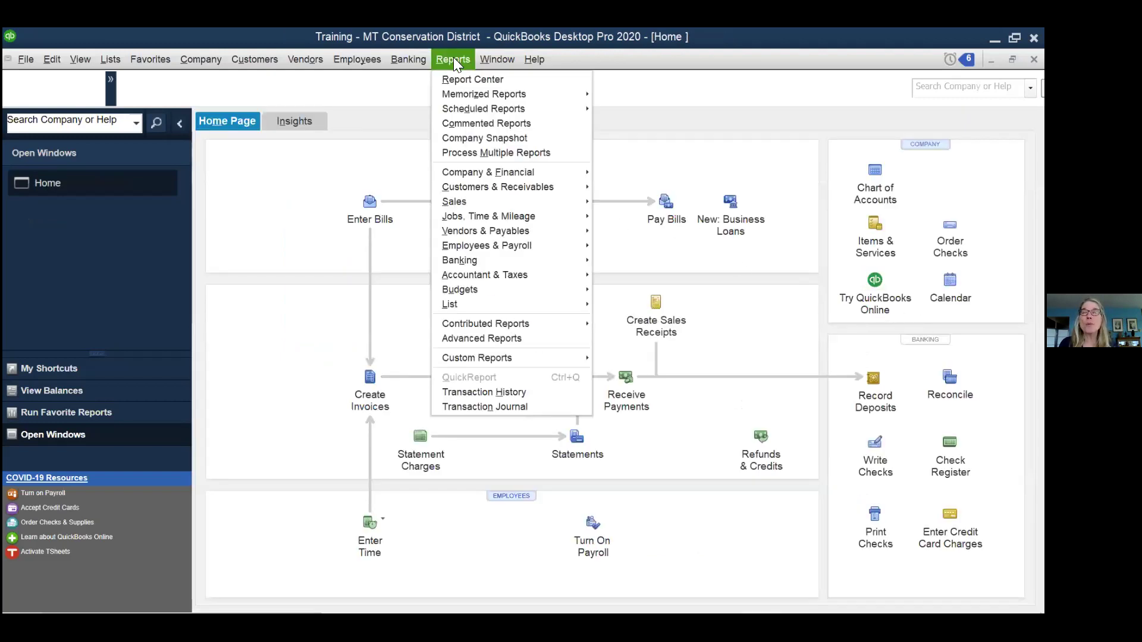
{"action": "mouse_move", "coordinate": [484, 173]}
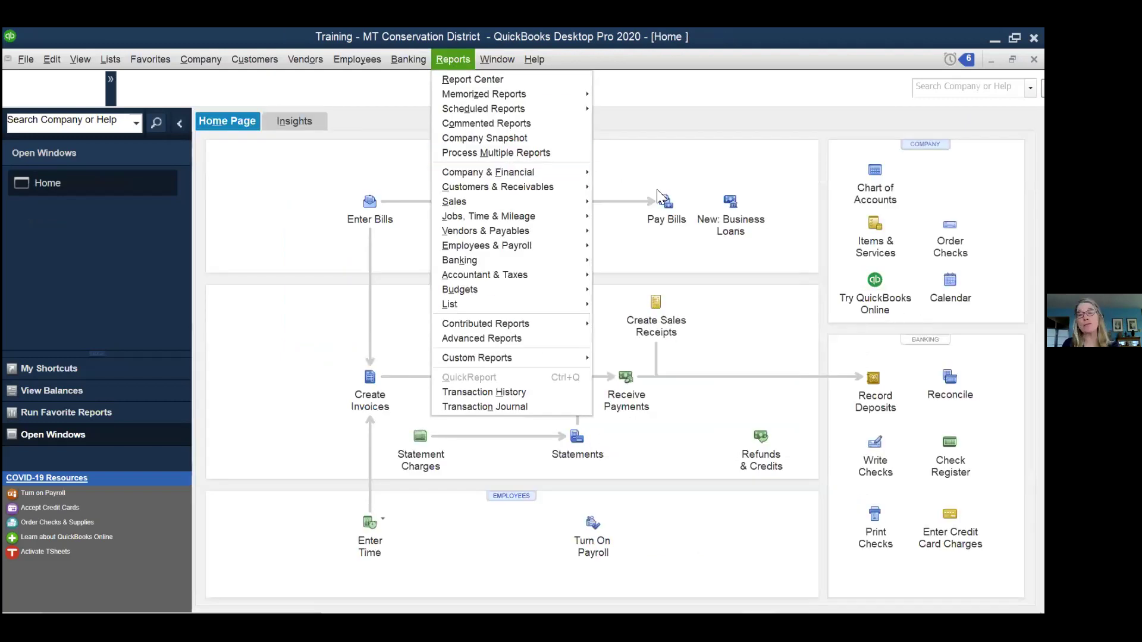
{"action": "left_click", "coordinate": [665, 249]}
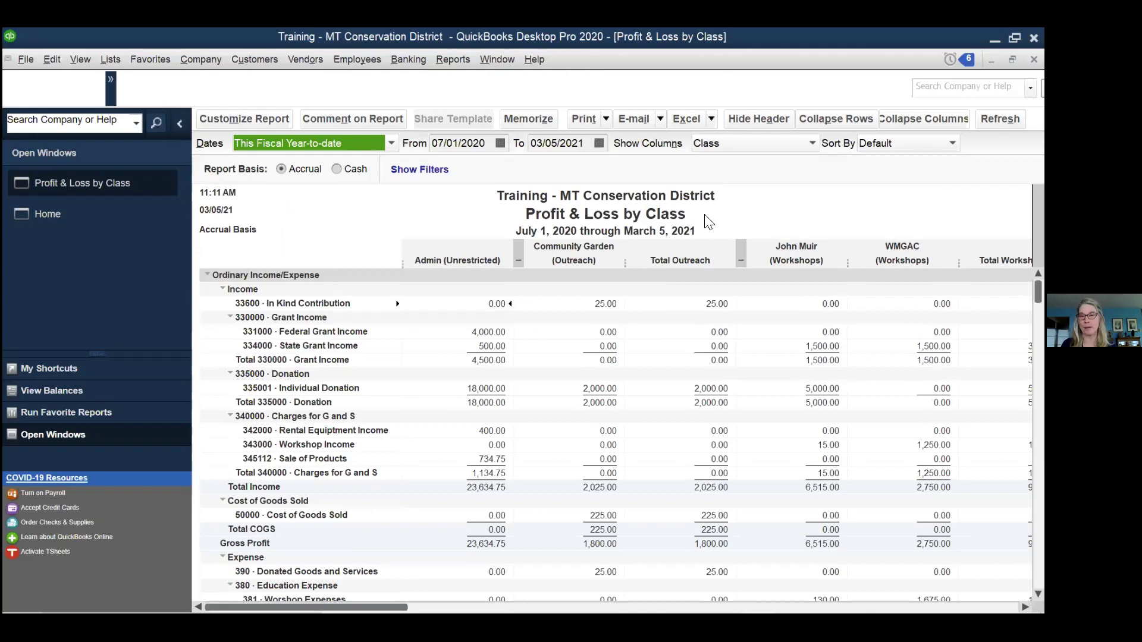
{"action": "left_click", "coordinate": [518, 261]}
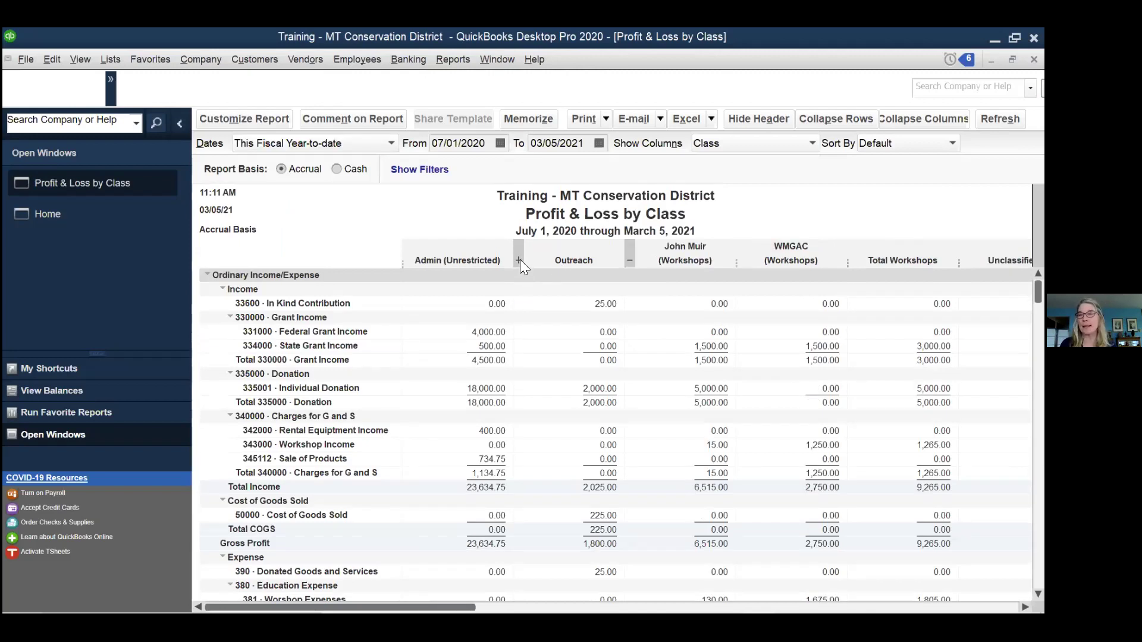
{"action": "left_click", "coordinate": [629, 261]}
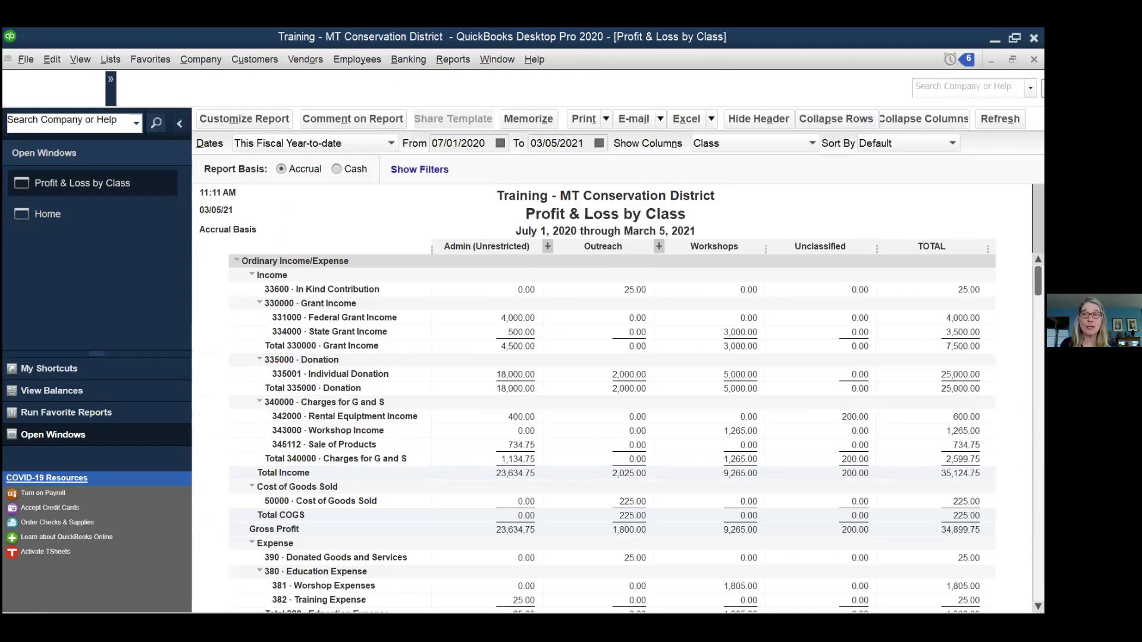
{"action": "key", "text": "Escape"}
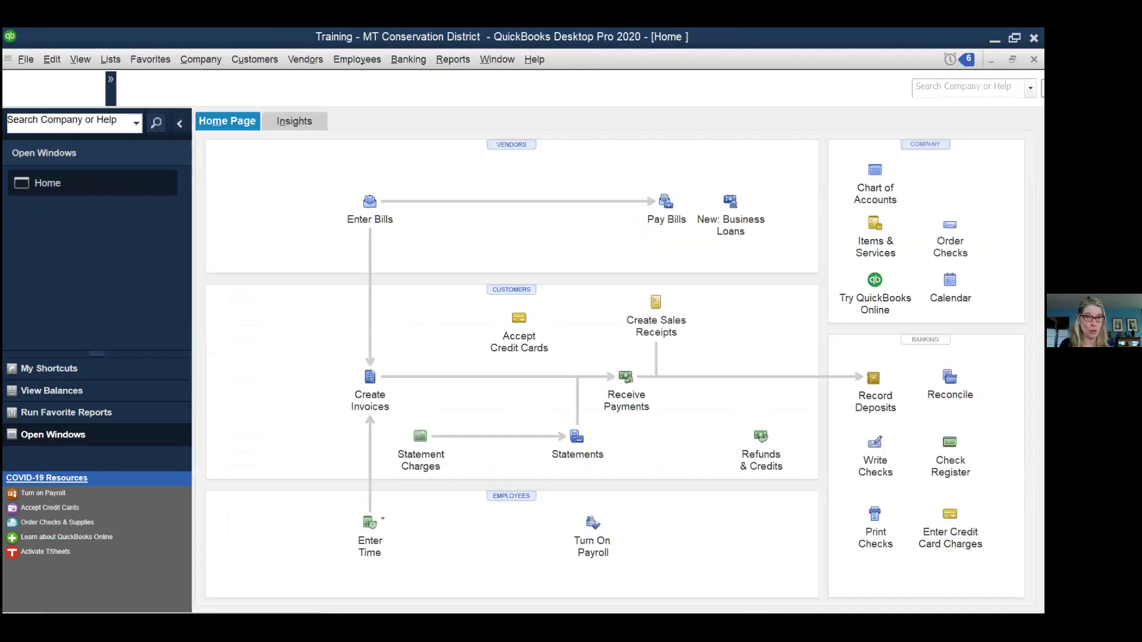
Step: View the memorized Workshop Programs report from the 1 Program Reports group, and close it
{"action": "left_click", "coordinate": [452, 59]}
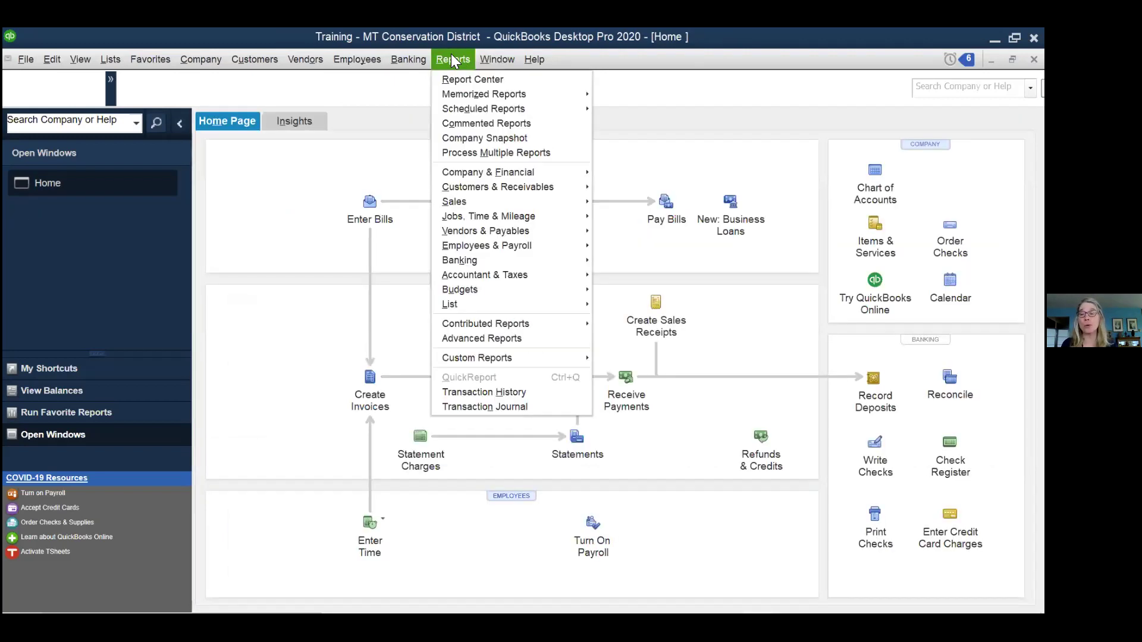
{"action": "mouse_move", "coordinate": [464, 95]}
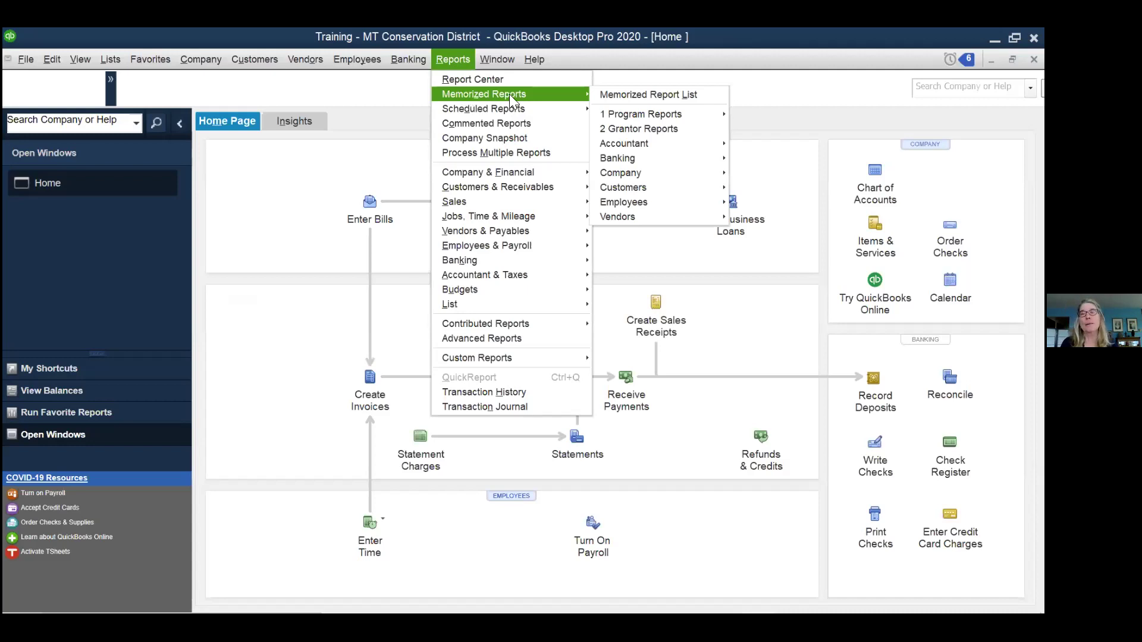
{"action": "mouse_move", "coordinate": [680, 114]}
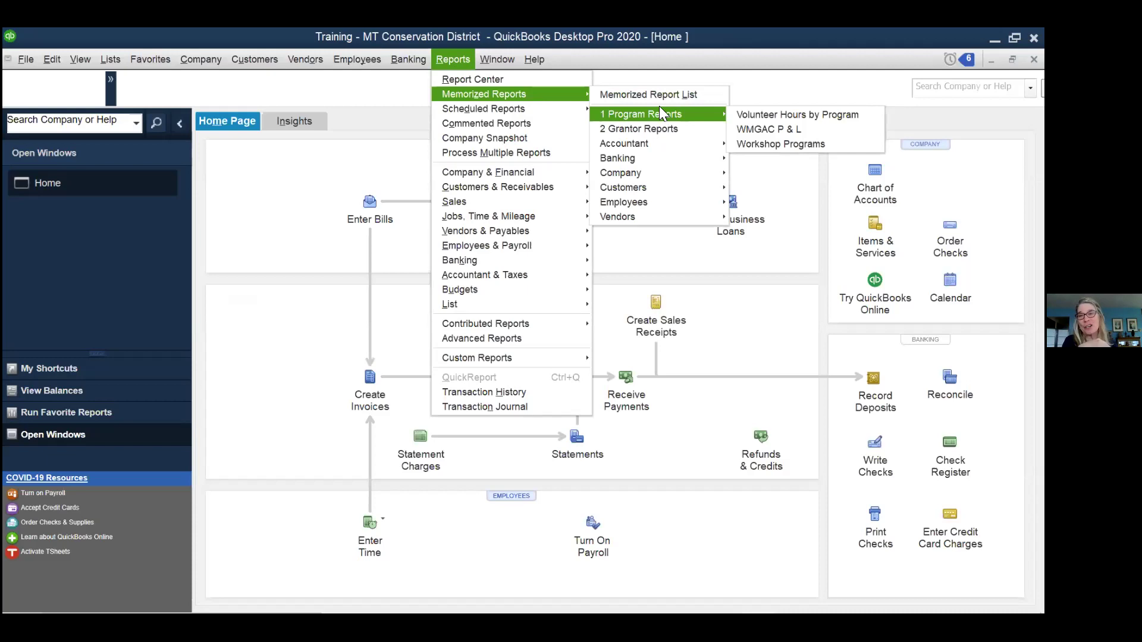
{"action": "mouse_move", "coordinate": [661, 173]}
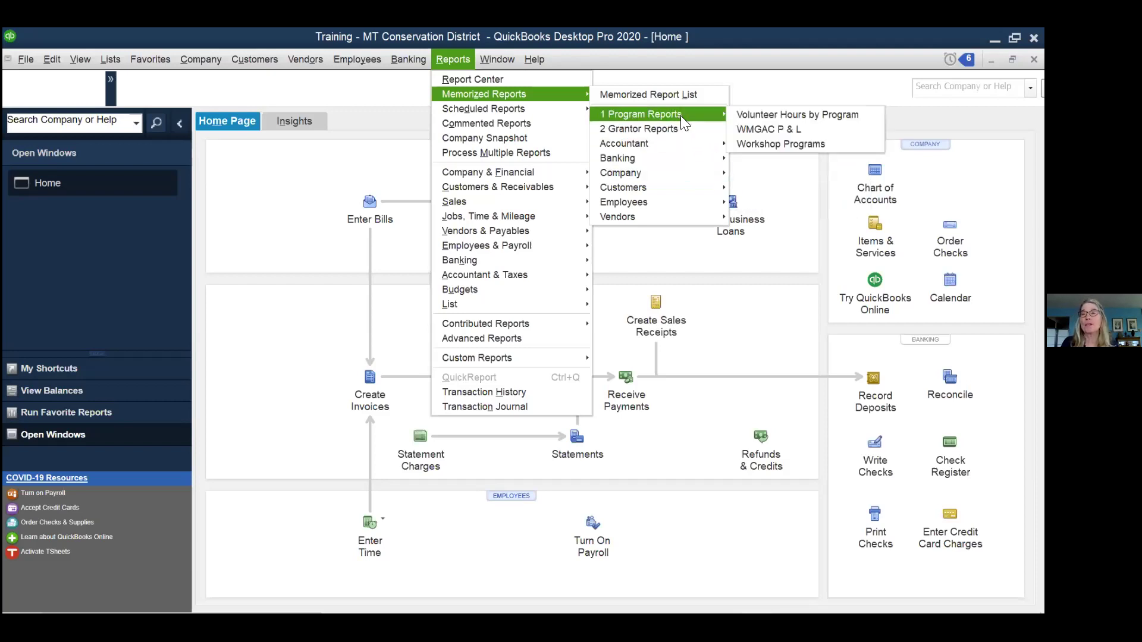
{"action": "left_click", "coordinate": [763, 144]}
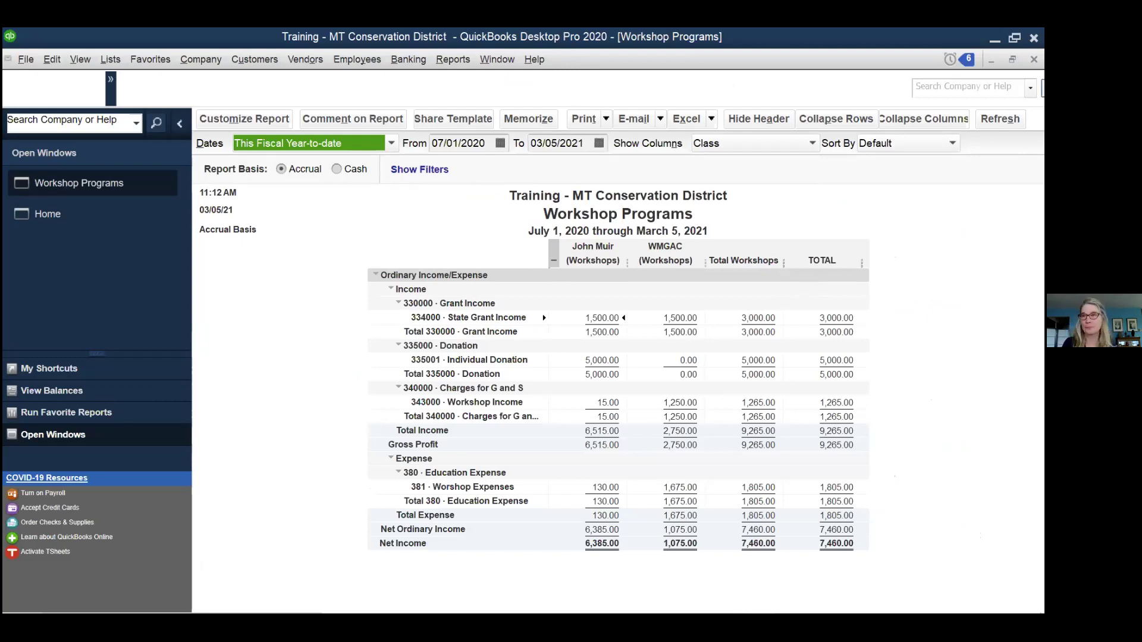
{"action": "key", "text": "Escape"}
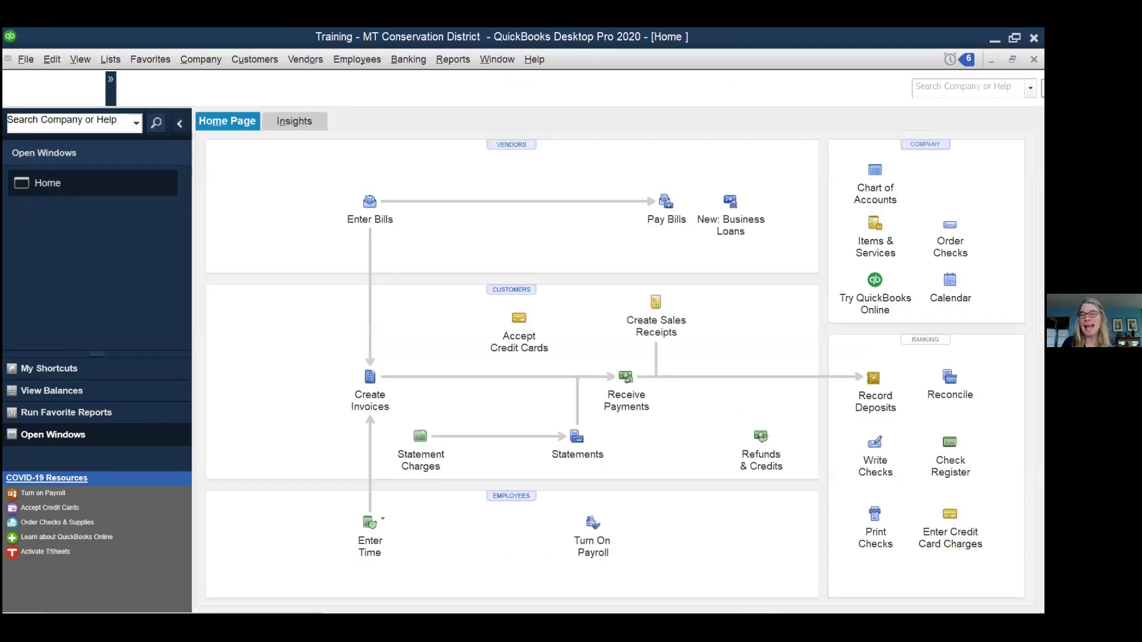
Step: Create a new memorized report group named 3 Supervisor in the Memorized Report List
{"action": "left_click", "coordinate": [460, 58]}
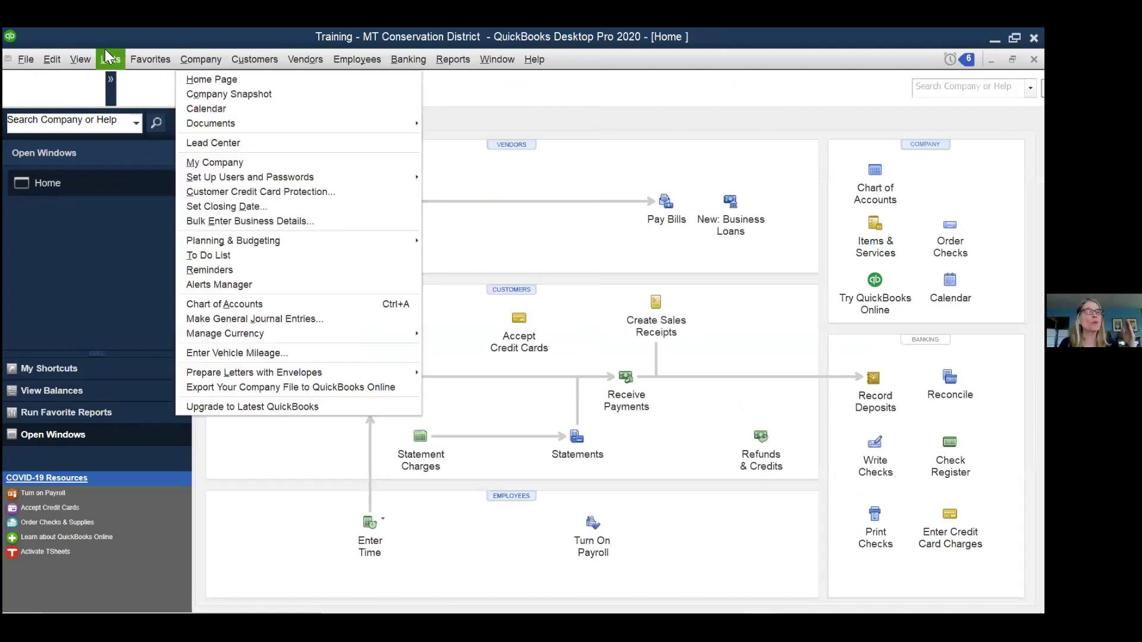
{"action": "mouse_move", "coordinate": [109, 55]}
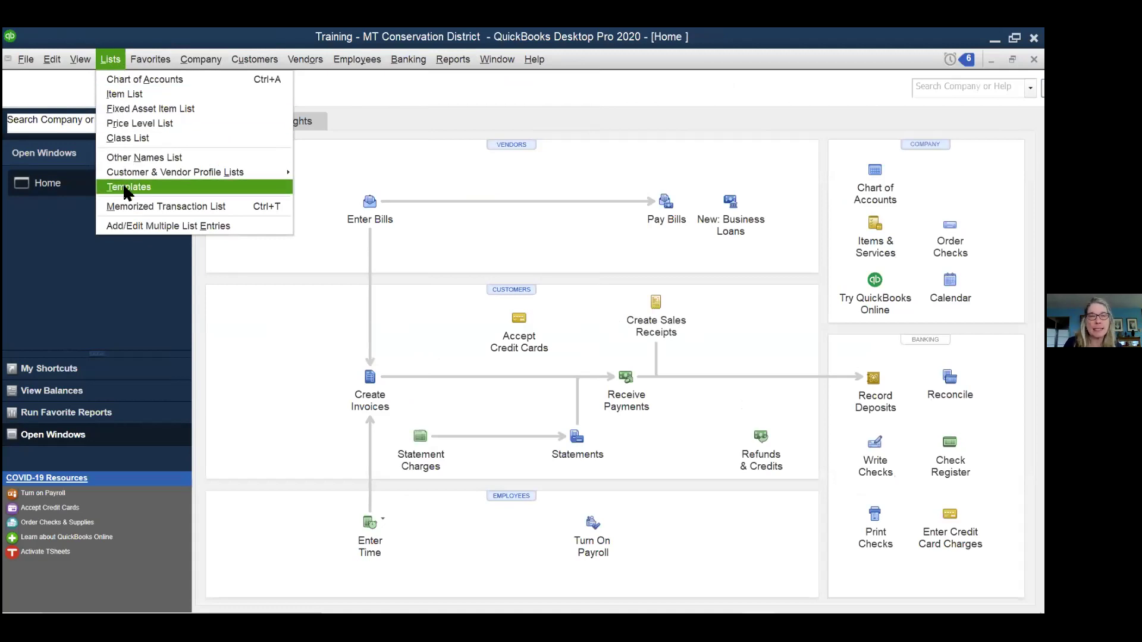
{"action": "left_click", "coordinate": [443, 59]}
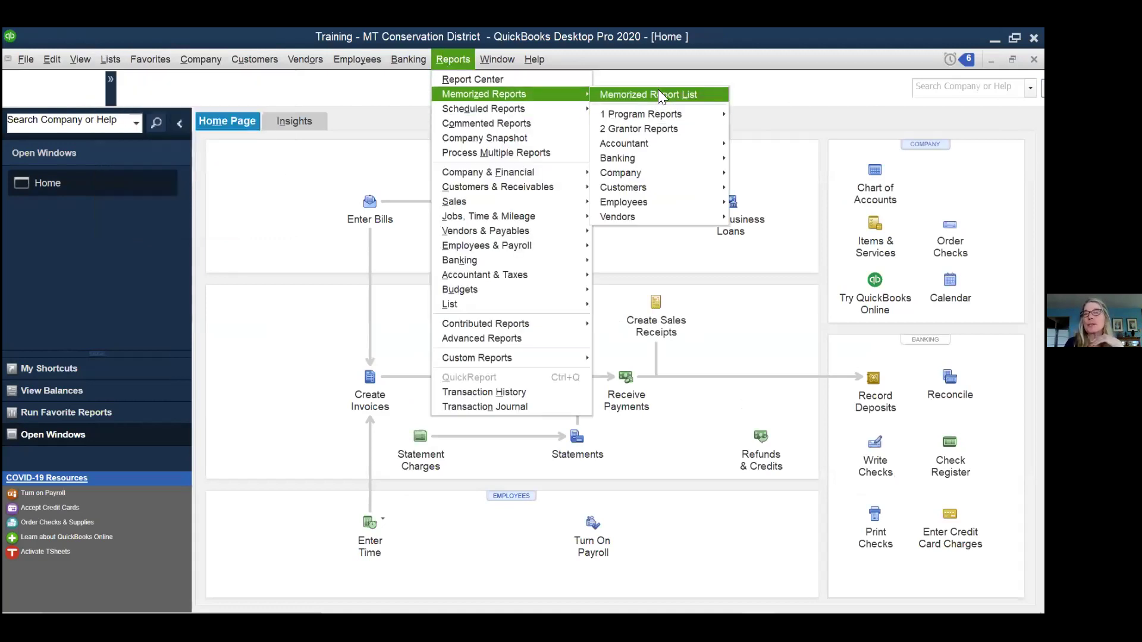
{"action": "left_click", "coordinate": [661, 94]}
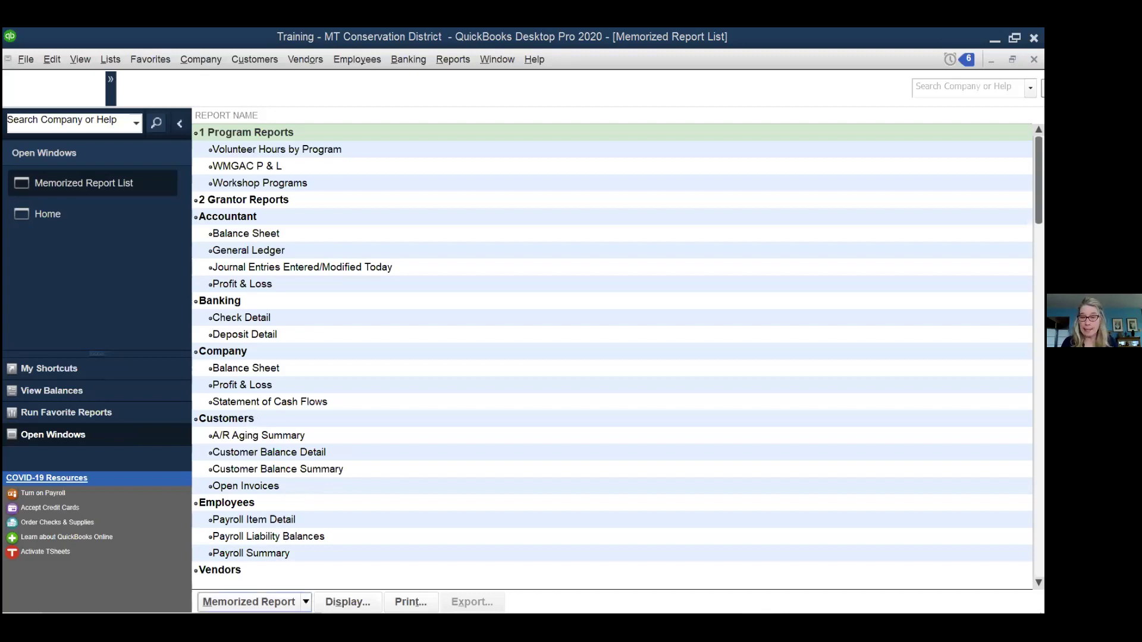
{"action": "left_click", "coordinate": [249, 602]}
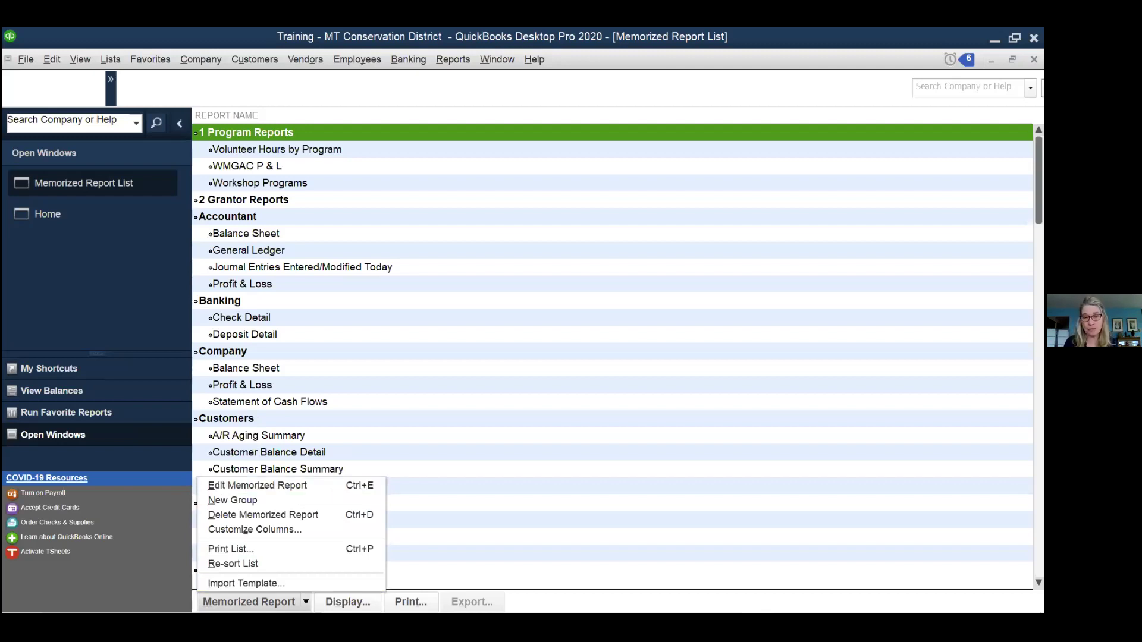
{"action": "left_click", "coordinate": [254, 501]}
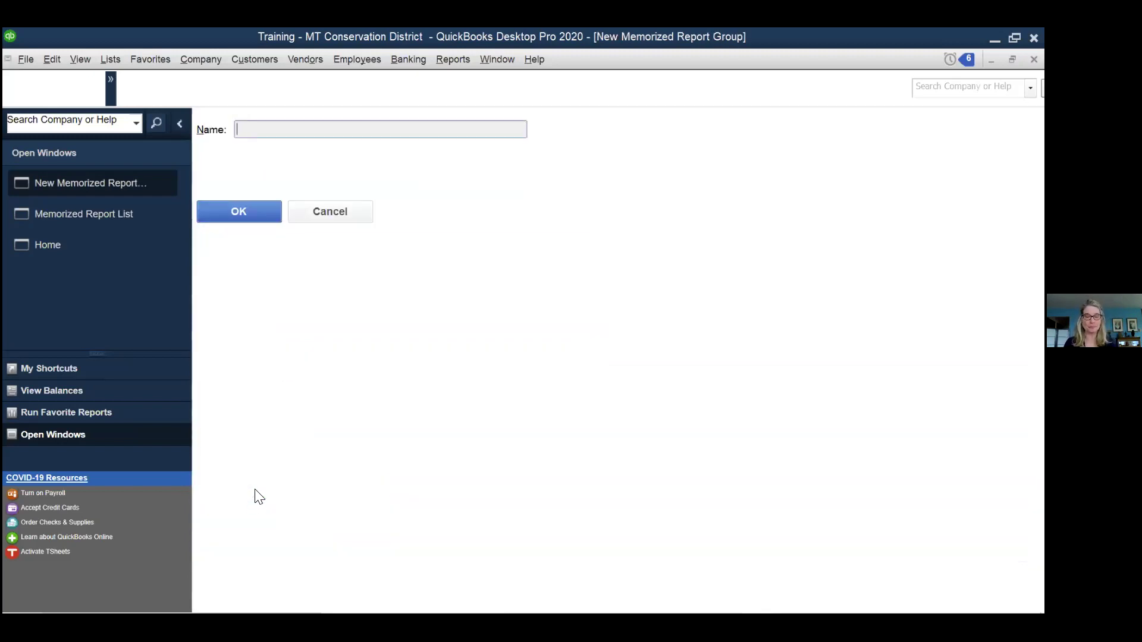
{"action": "type", "text": "3 "}
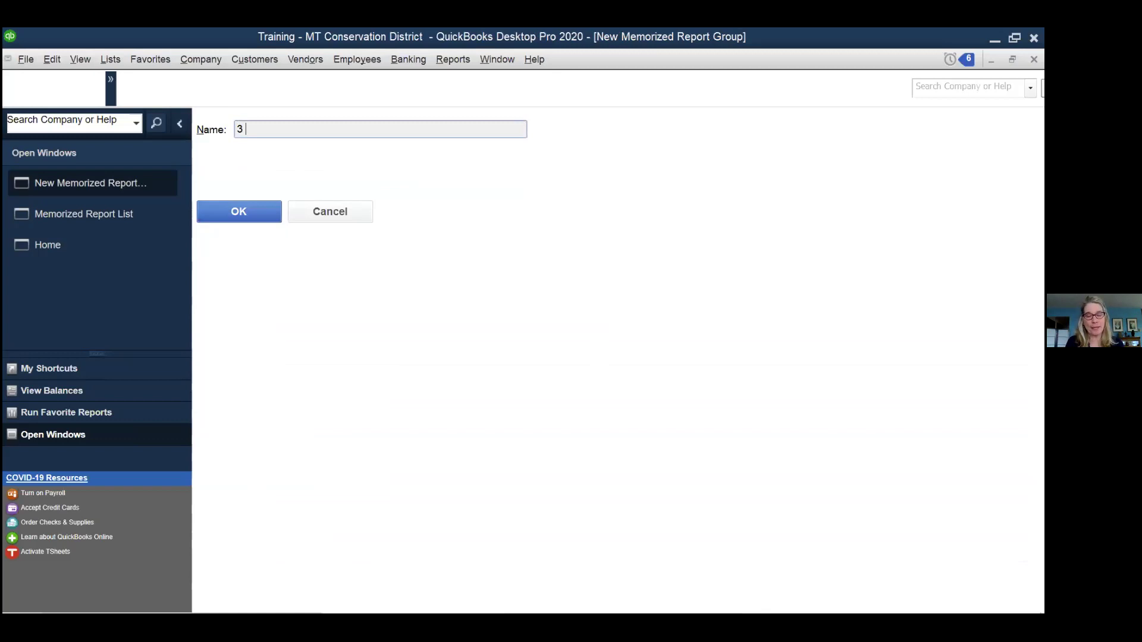
{"action": "type", "text": "Supervi"}
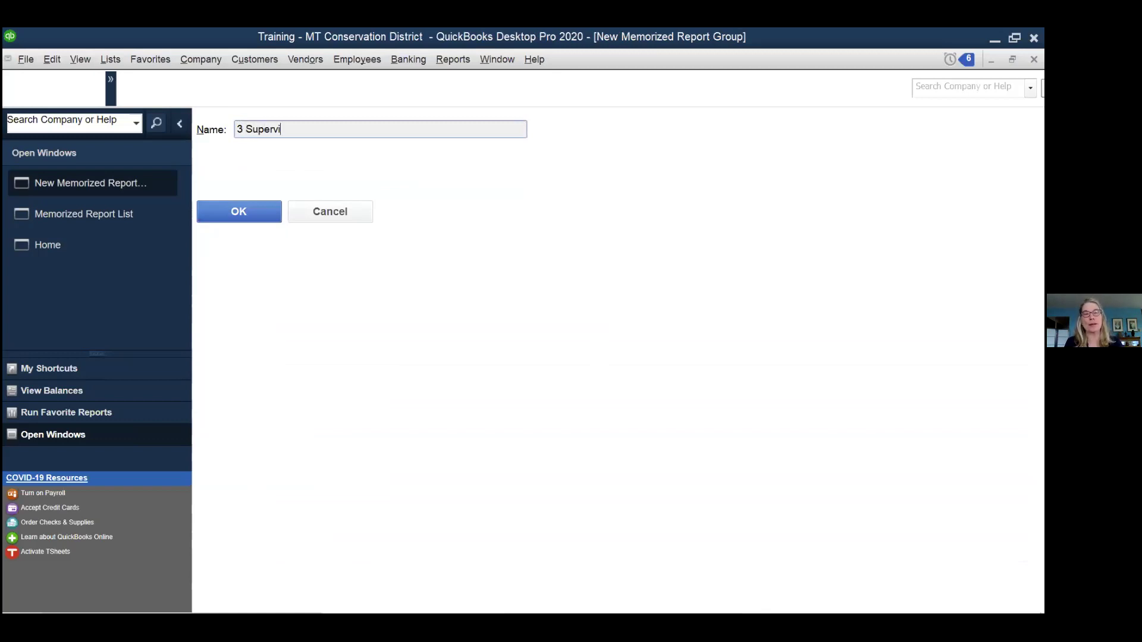
{"action": "type", "text": "sor"}
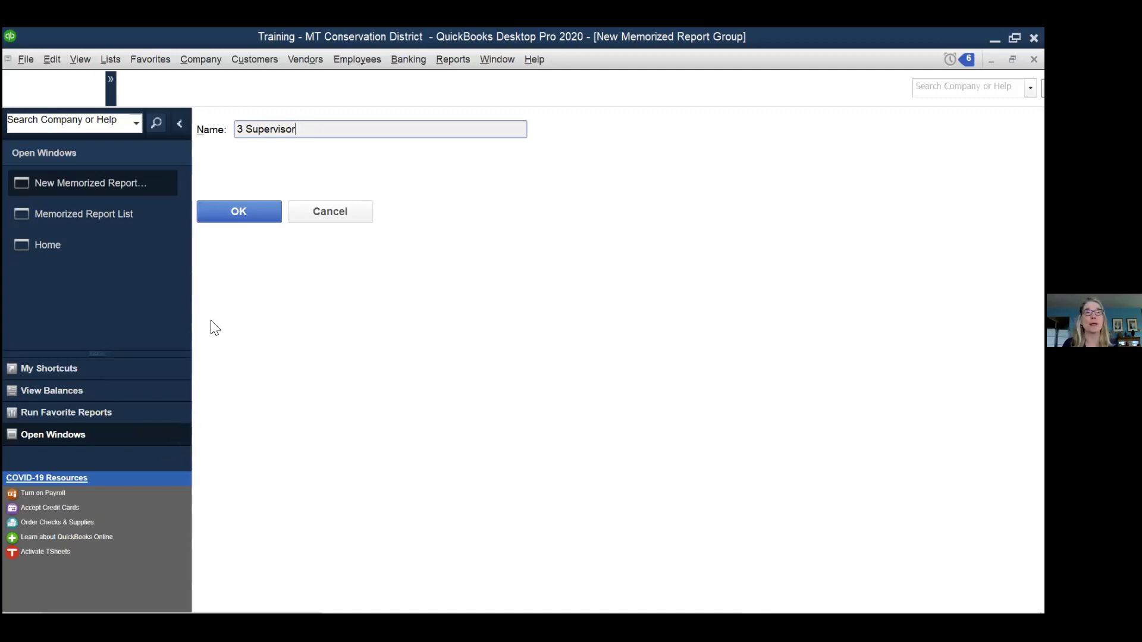
{"action": "left_click", "coordinate": [229, 209]}
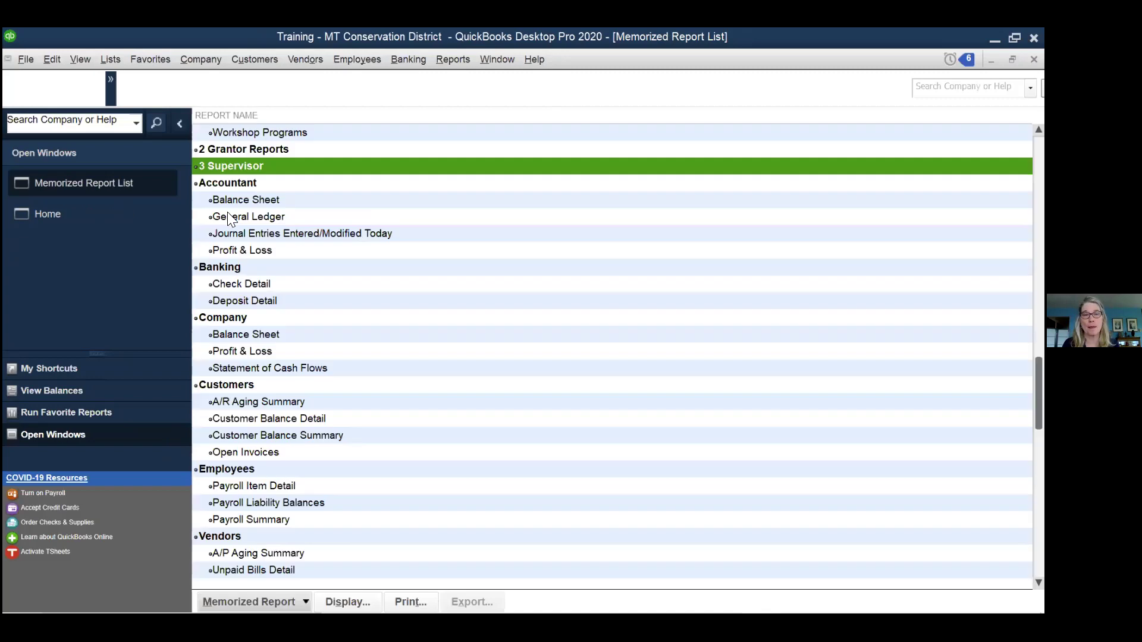
Step: Move the Workshop Programs report out of 1 Program Reports, nest it under the 3 Supervisor group, and close the list
{"action": "scroll", "coordinate": [243, 182], "scroll_direction": "up", "scroll_amount": 1}
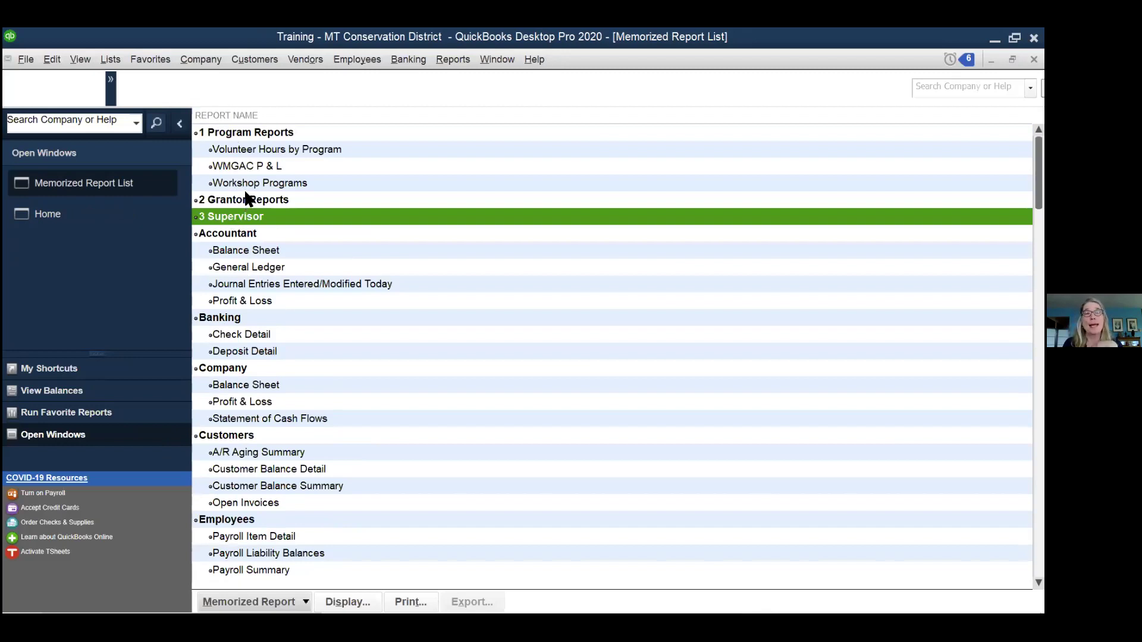
{"action": "left_click", "coordinate": [225, 183]}
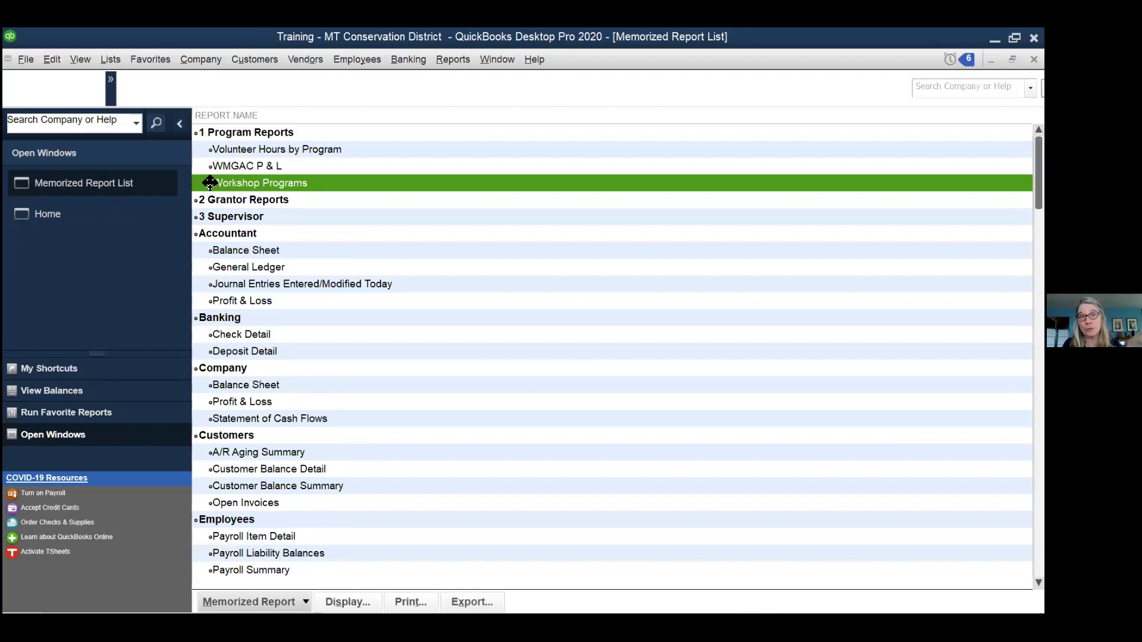
{"action": "left_click_drag", "start_coordinate": [210, 182], "coordinate": [193, 184]}
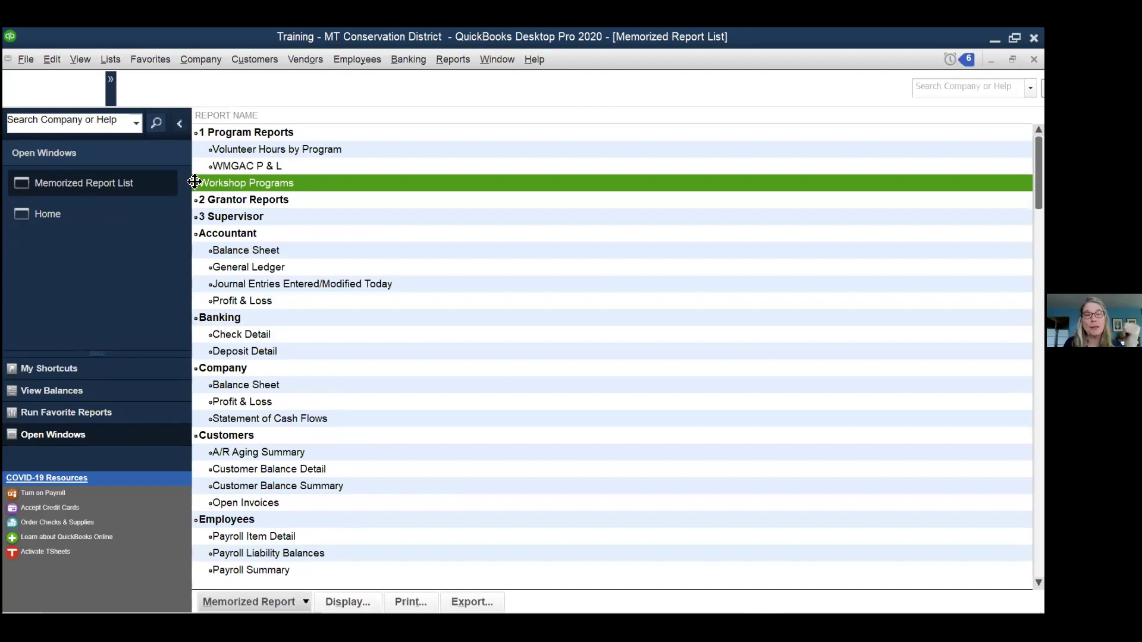
{"action": "left_click_drag", "start_coordinate": [194, 182], "coordinate": [199, 224]}
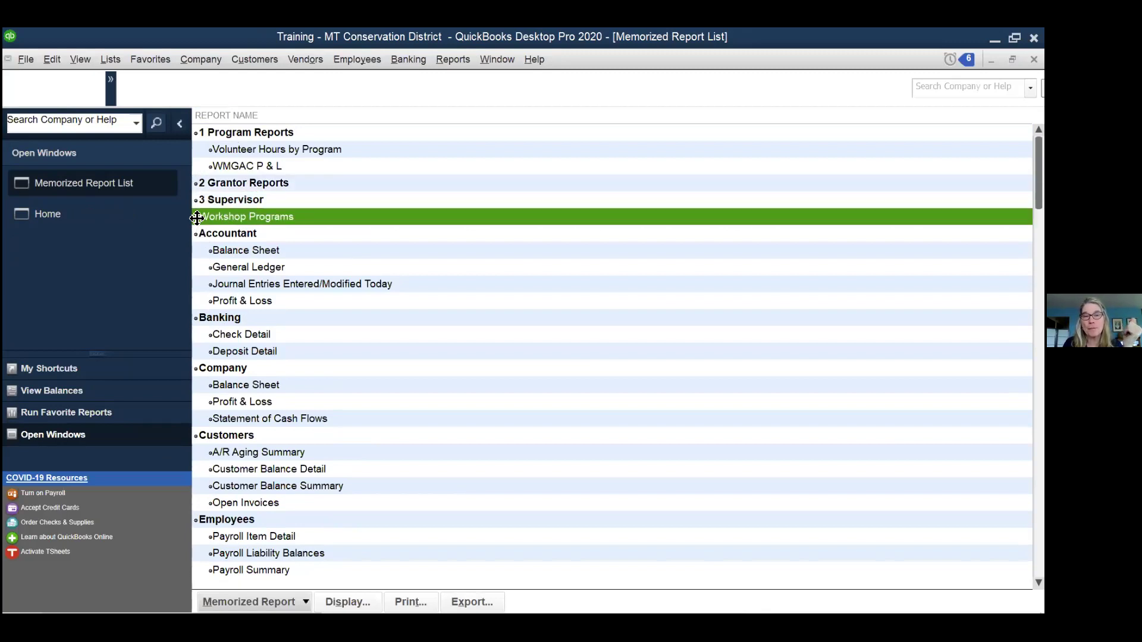
{"action": "left_click_drag", "start_coordinate": [199, 218], "coordinate": [213, 219]}
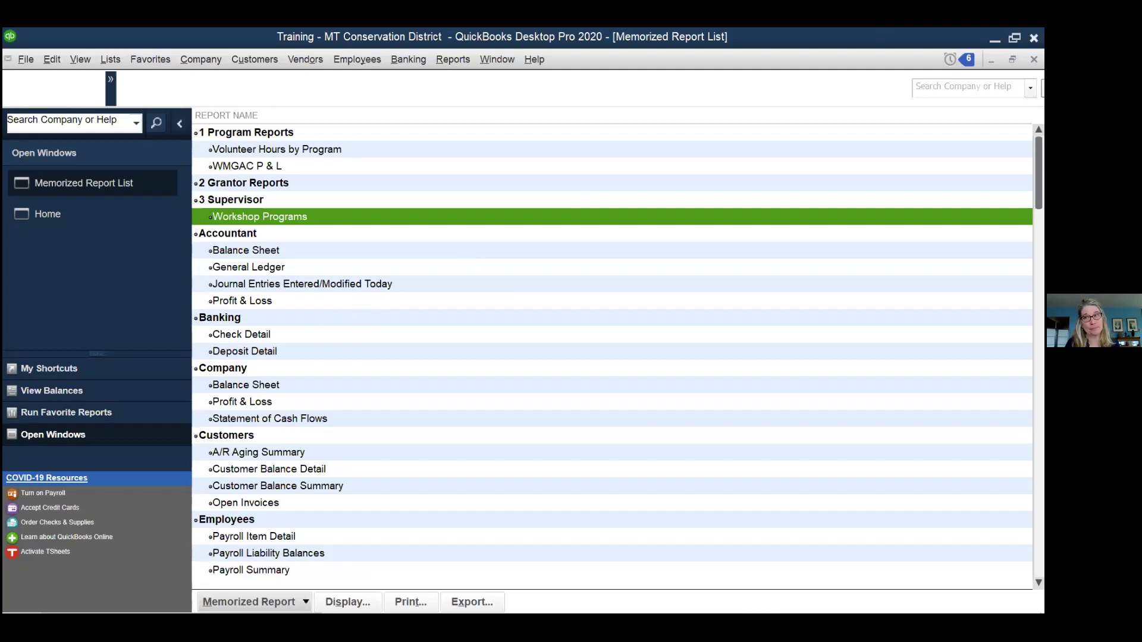
{"action": "key", "text": "Escape"}
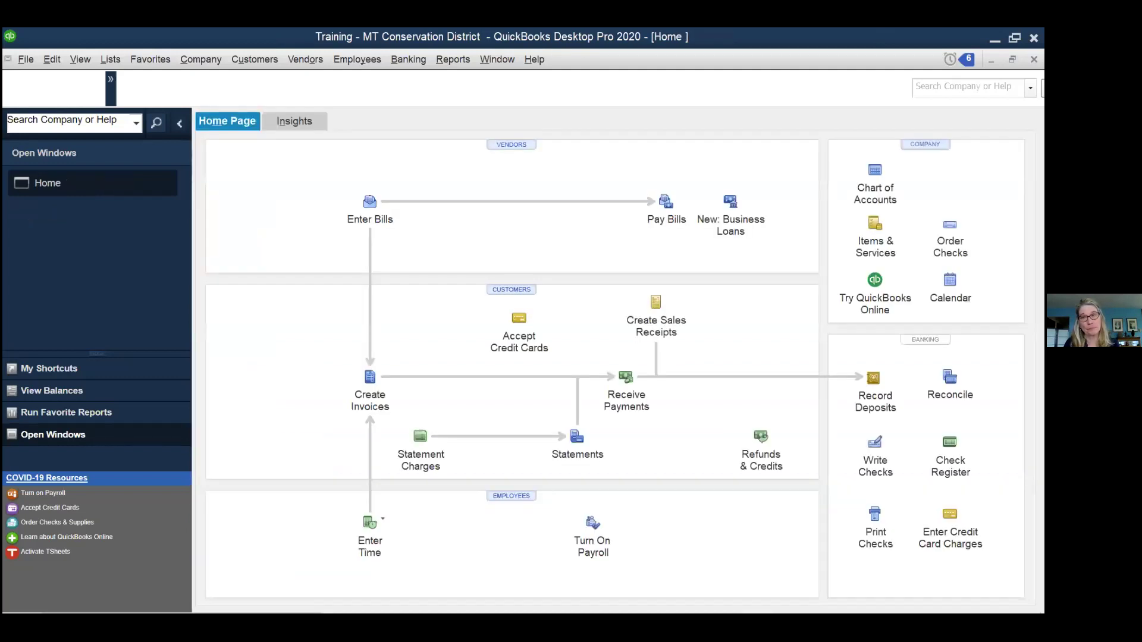
Step: Open the memorized Workshop Programs report from the 3 Supervisor group
{"action": "left_click", "coordinate": [450, 60]}
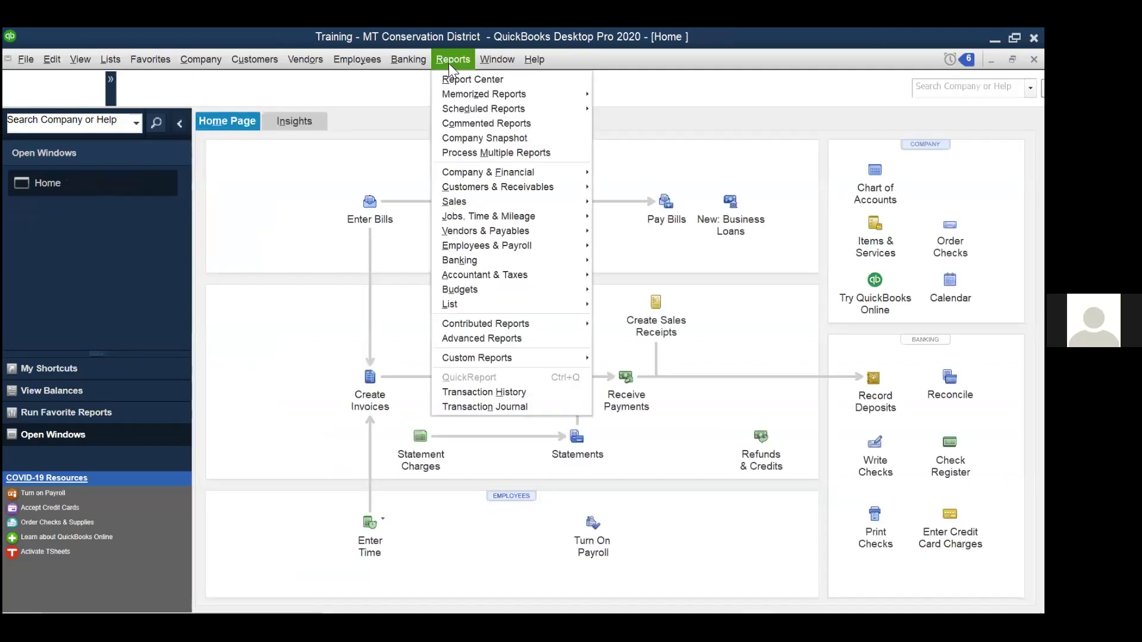
{"action": "mouse_move", "coordinate": [464, 94]}
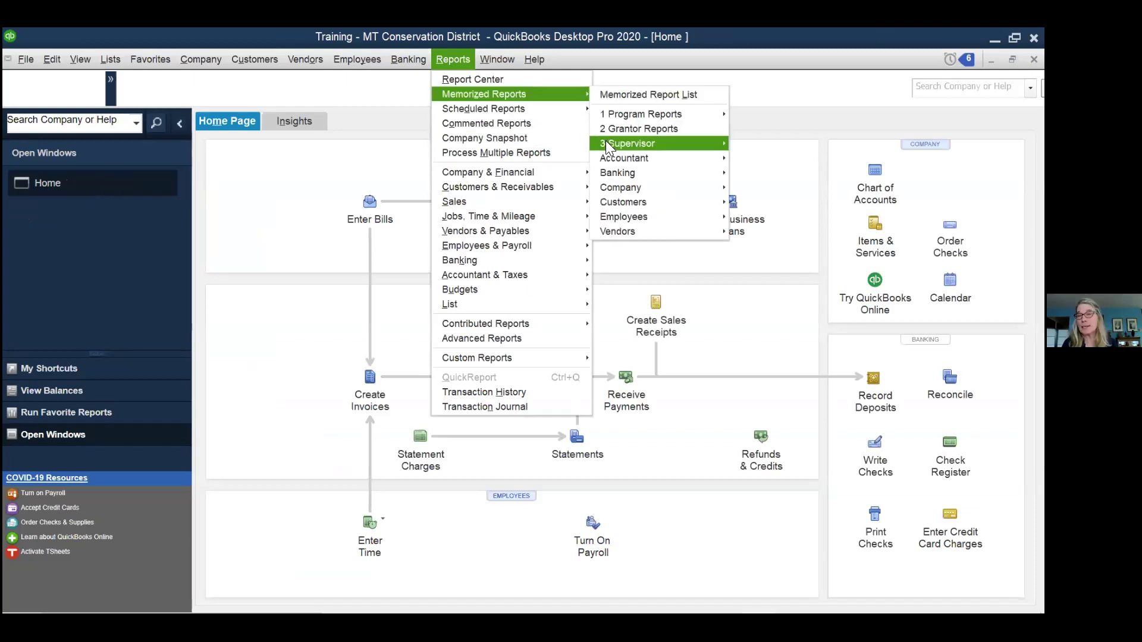
{"action": "mouse_move", "coordinate": [606, 142]}
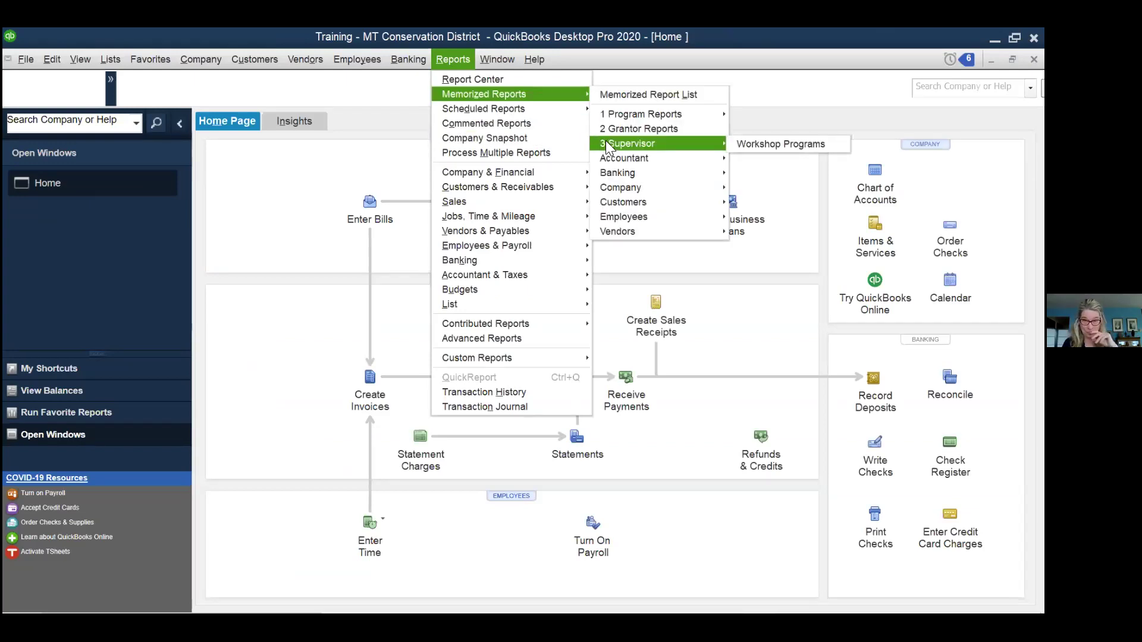
{"action": "left_click", "coordinate": [461, 55]}
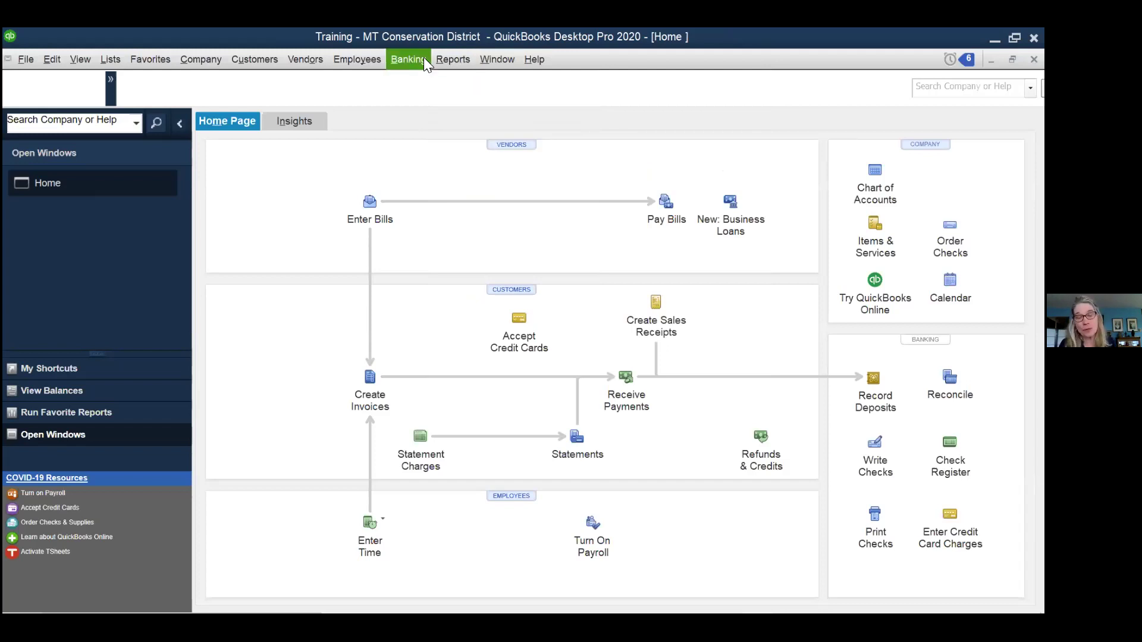
{"action": "left_click", "coordinate": [441, 59]}
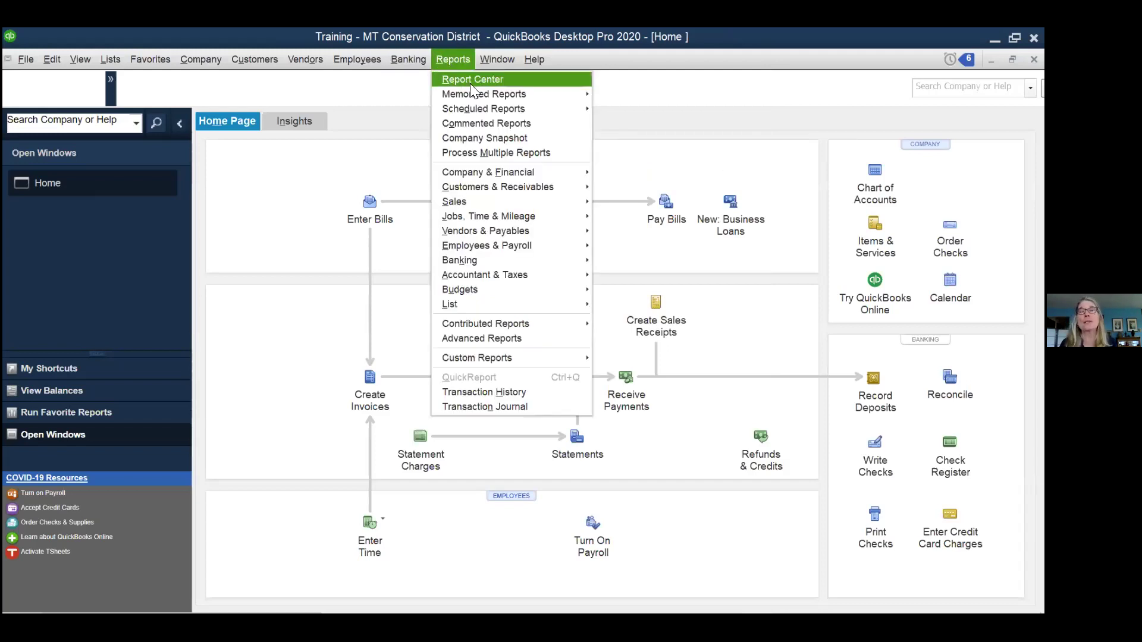
{"action": "mouse_move", "coordinate": [472, 93]}
{"action": "mouse_move", "coordinate": [636, 141]}
{"action": "left_click", "coordinate": [793, 144]}
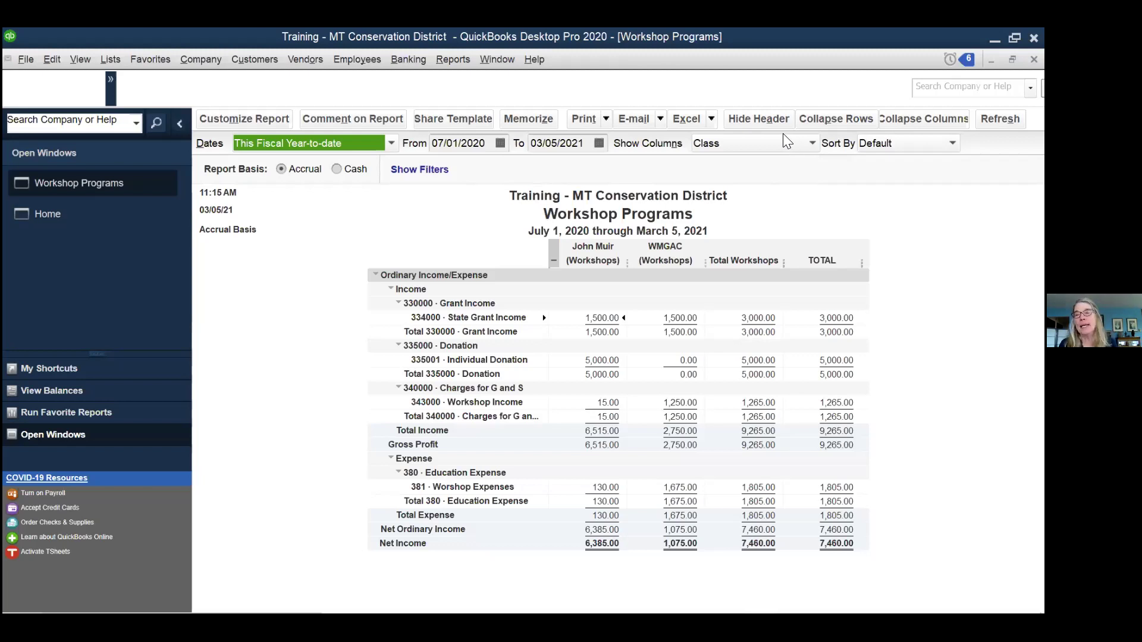
Step: View the Workshop Programs report with its columns set to Total only, and close it without memorizing the change
{"action": "left_click", "coordinate": [812, 145]}
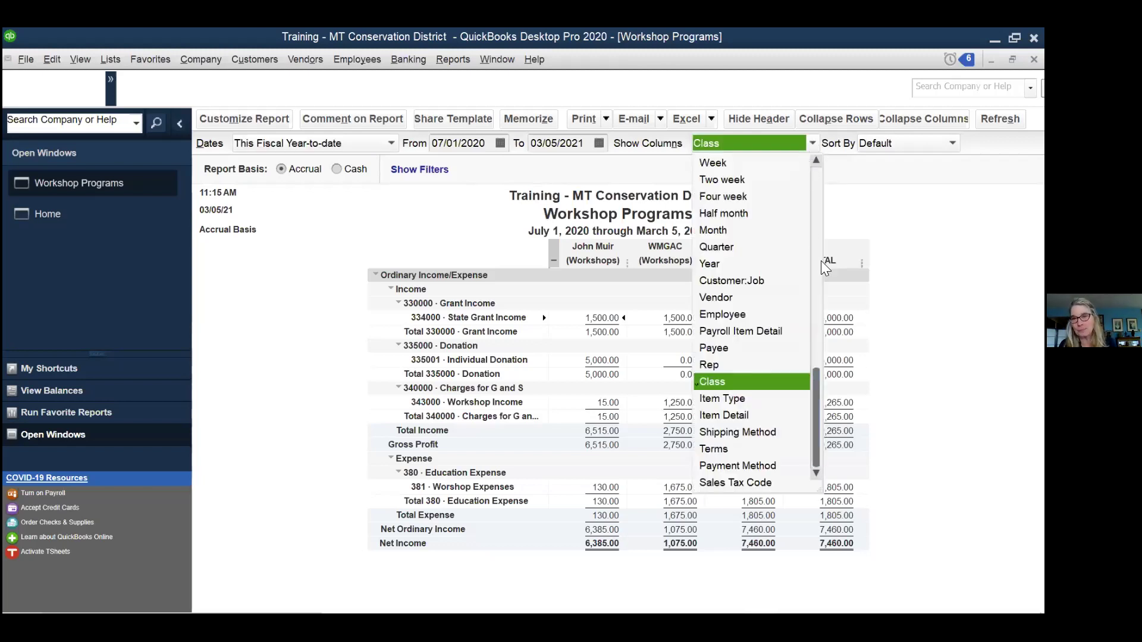
{"action": "scroll", "coordinate": [816, 422], "scroll_direction": "up", "scroll_amount": 1}
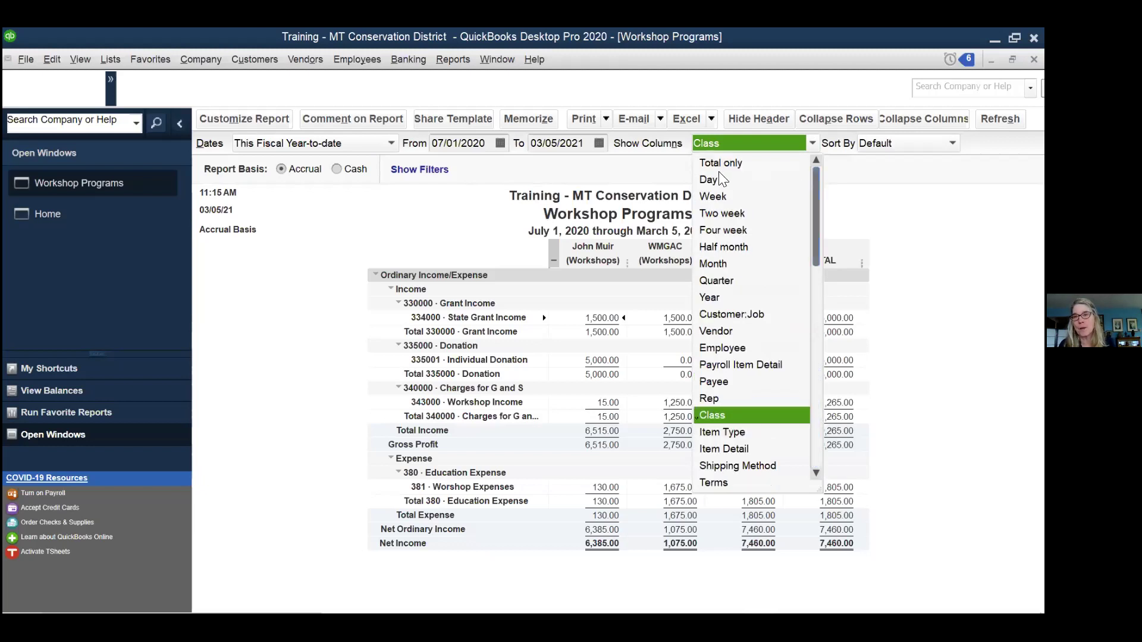
{"action": "left_click", "coordinate": [722, 158]}
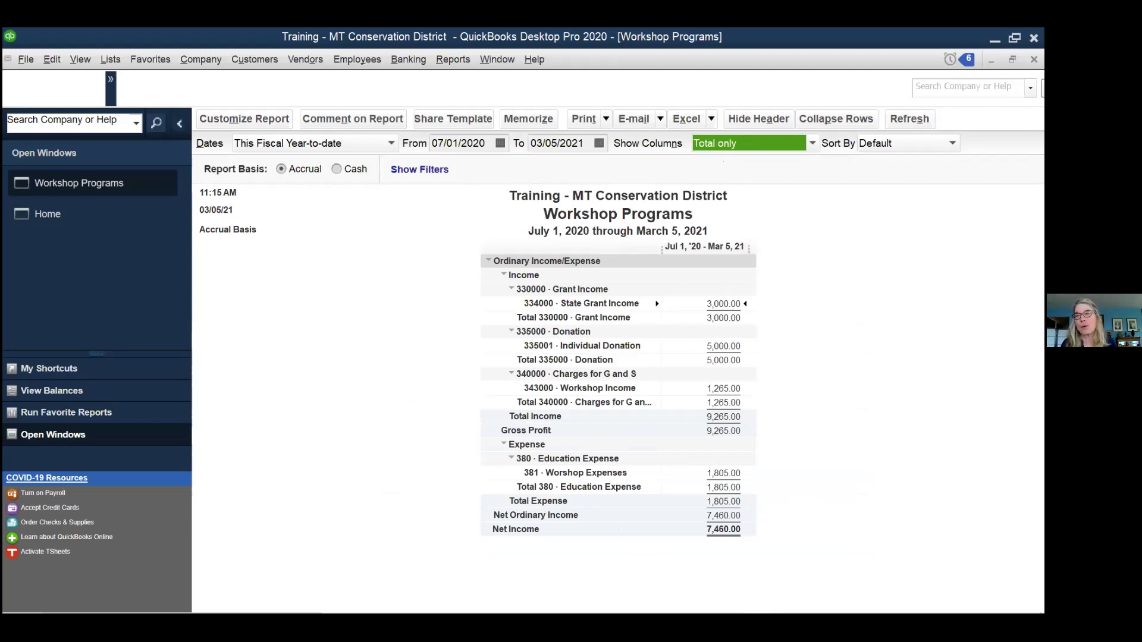
{"action": "key", "text": "Escape"}
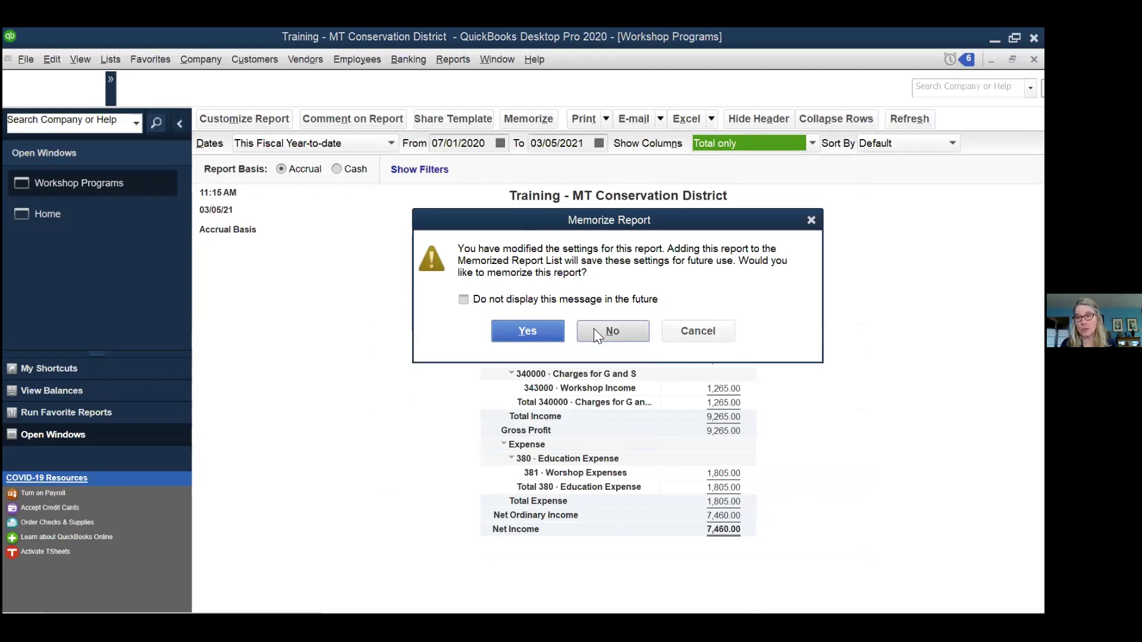
{"action": "left_click", "coordinate": [594, 330]}
Step: View the memorized WMGAC P & L report from the 1 Program Reports group, and close it
{"action": "left_click", "coordinate": [447, 61]}
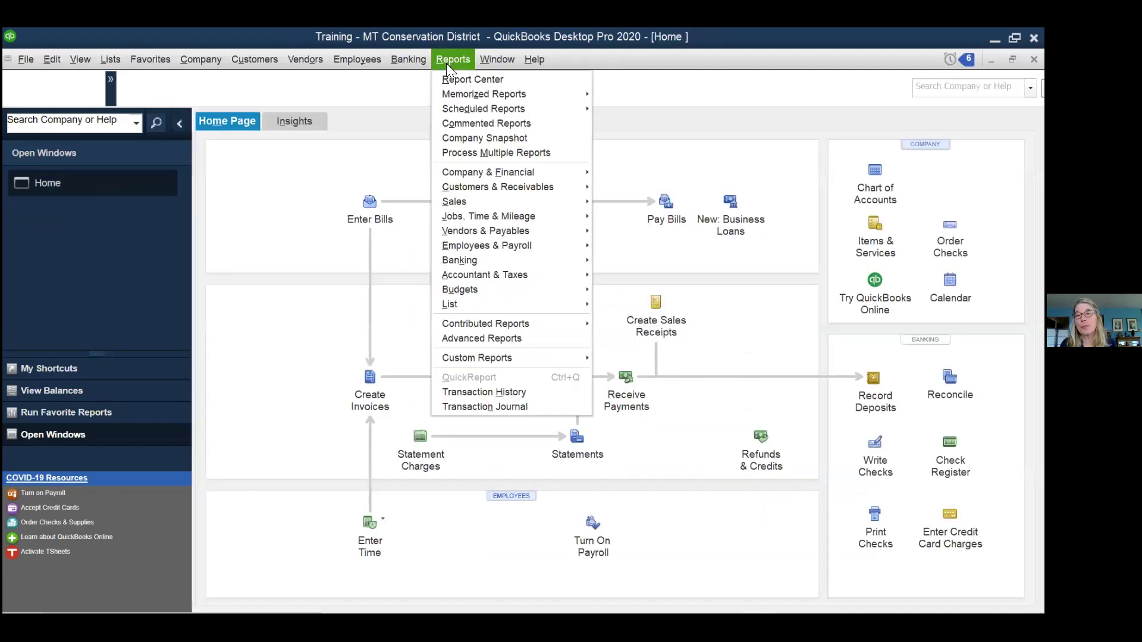
{"action": "mouse_move", "coordinate": [459, 88]}
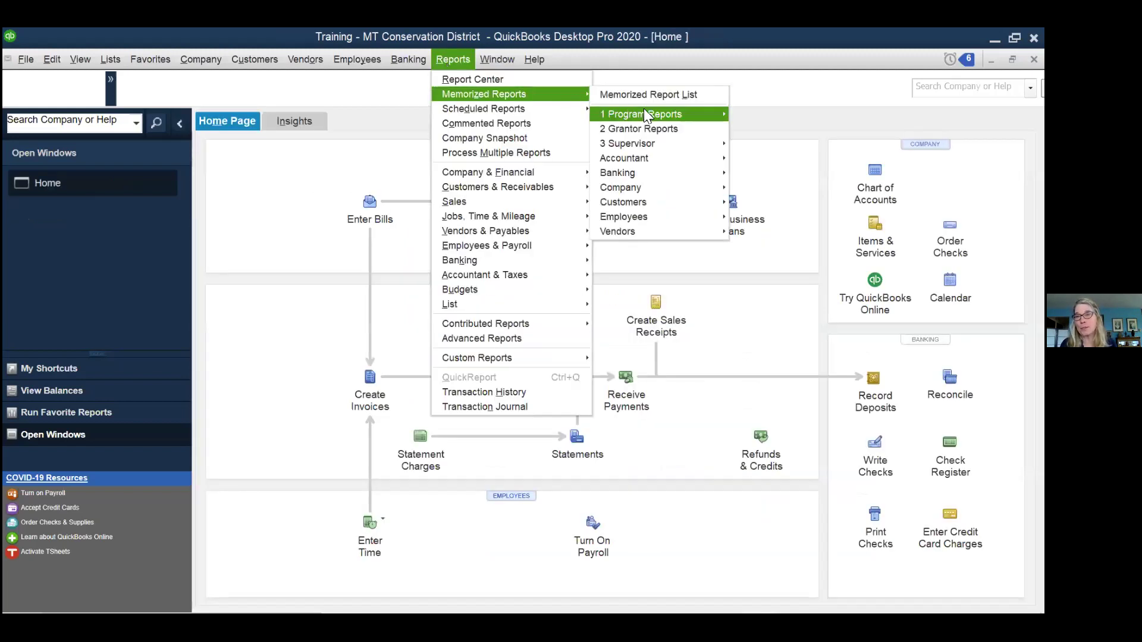
{"action": "mouse_move", "coordinate": [671, 111]}
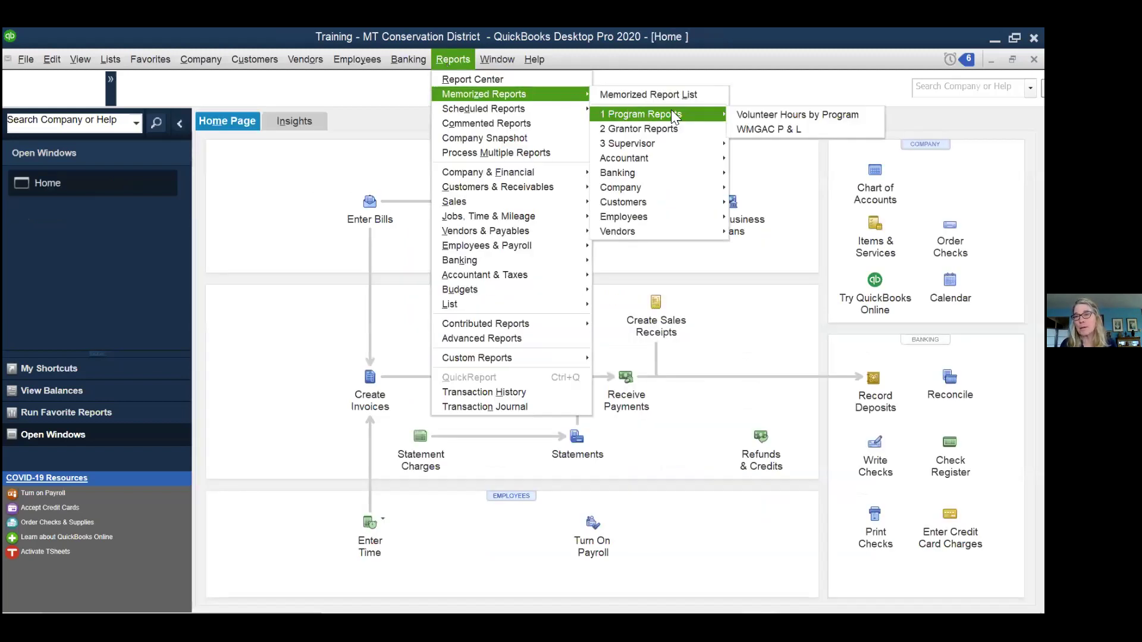
{"action": "left_click", "coordinate": [768, 128]}
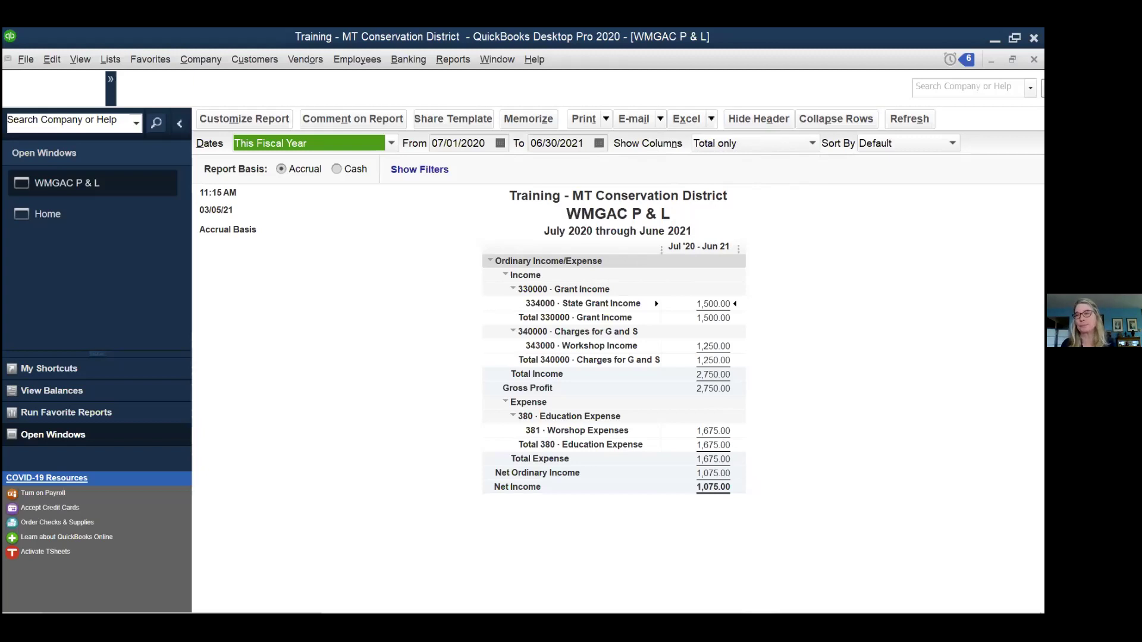
{"action": "key", "text": "Escape"}
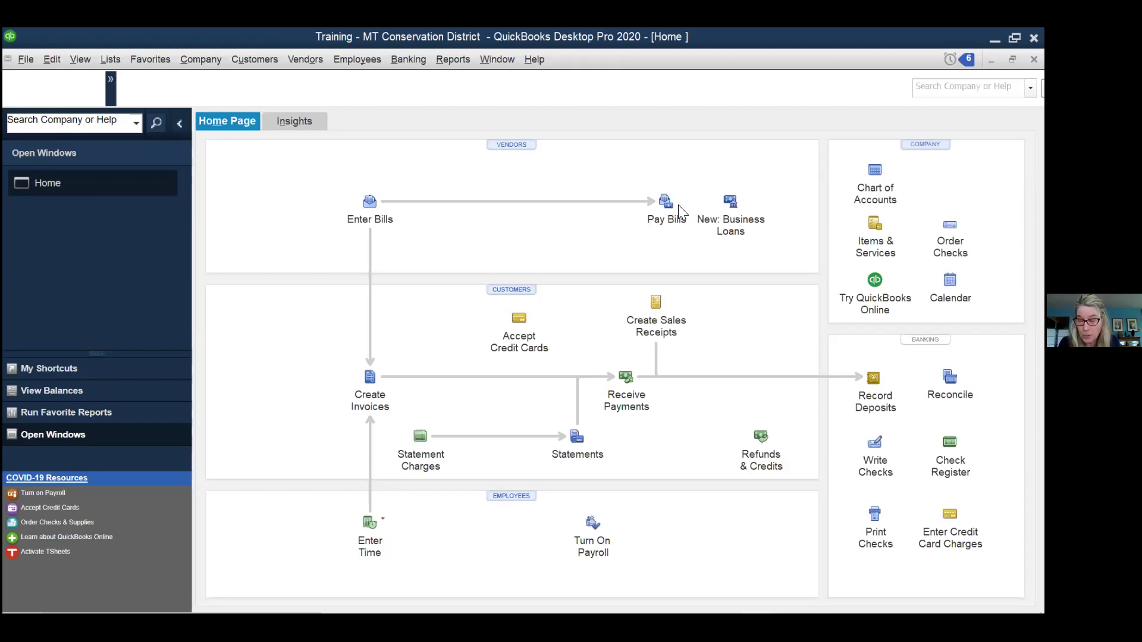
Step: Prepare an email of the memorized Volunteer Hours by Program report using Process Multiple Reports, accepting the email security notice
{"action": "left_click", "coordinate": [460, 60]}
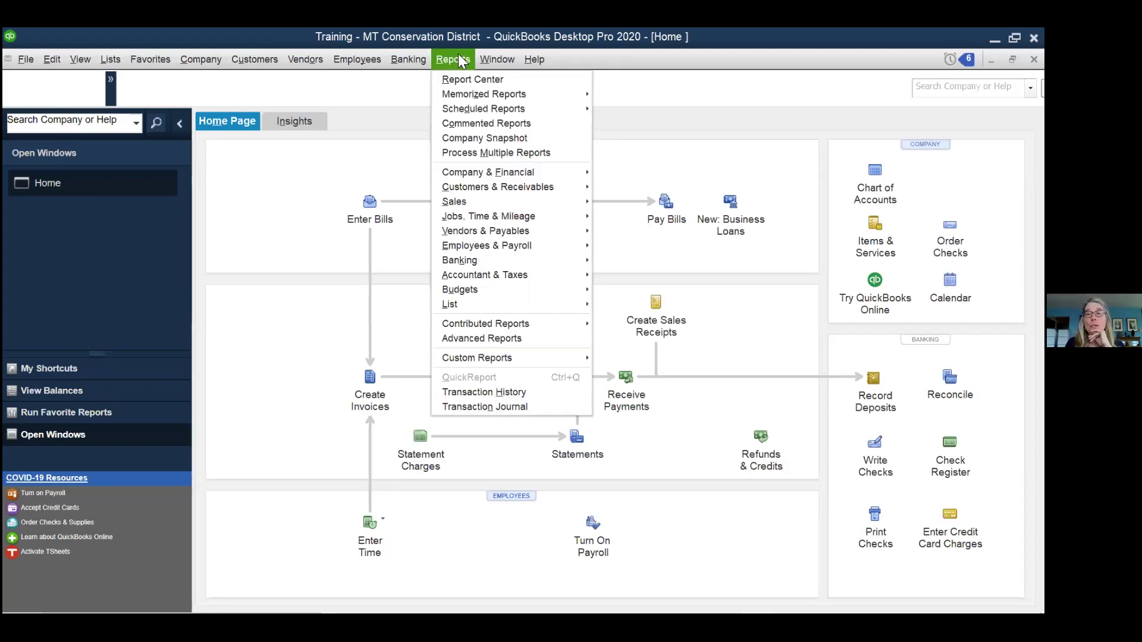
{"action": "left_click", "coordinate": [485, 152]}
{"action": "left_click_drag", "start_coordinate": [485, 145], "coordinate": [461, 38]}
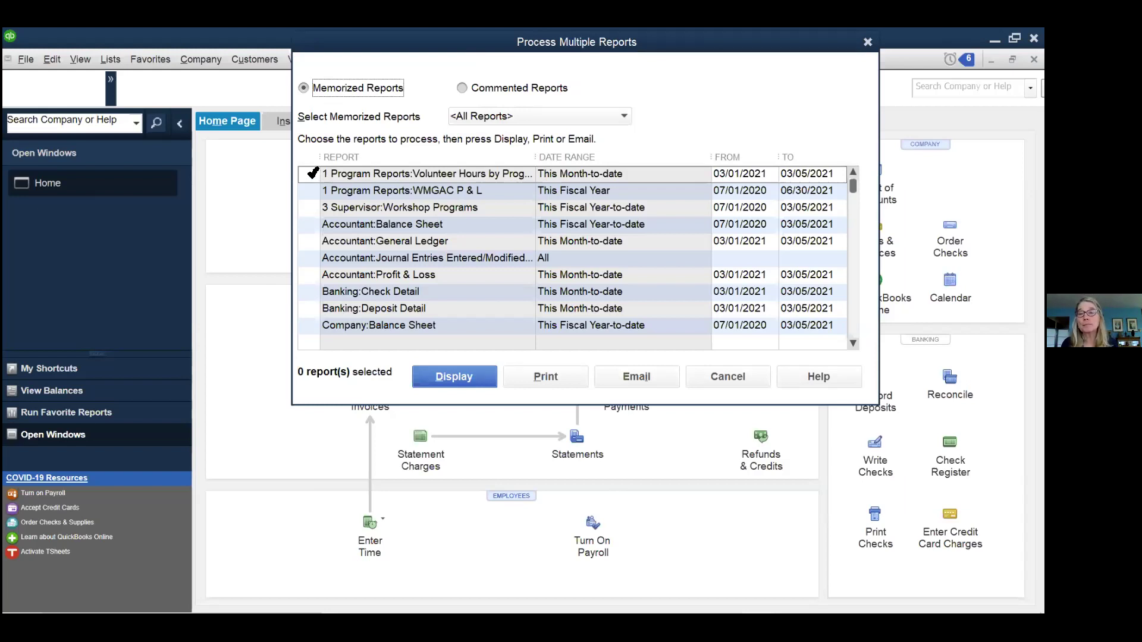
{"action": "left_click", "coordinate": [309, 174]}
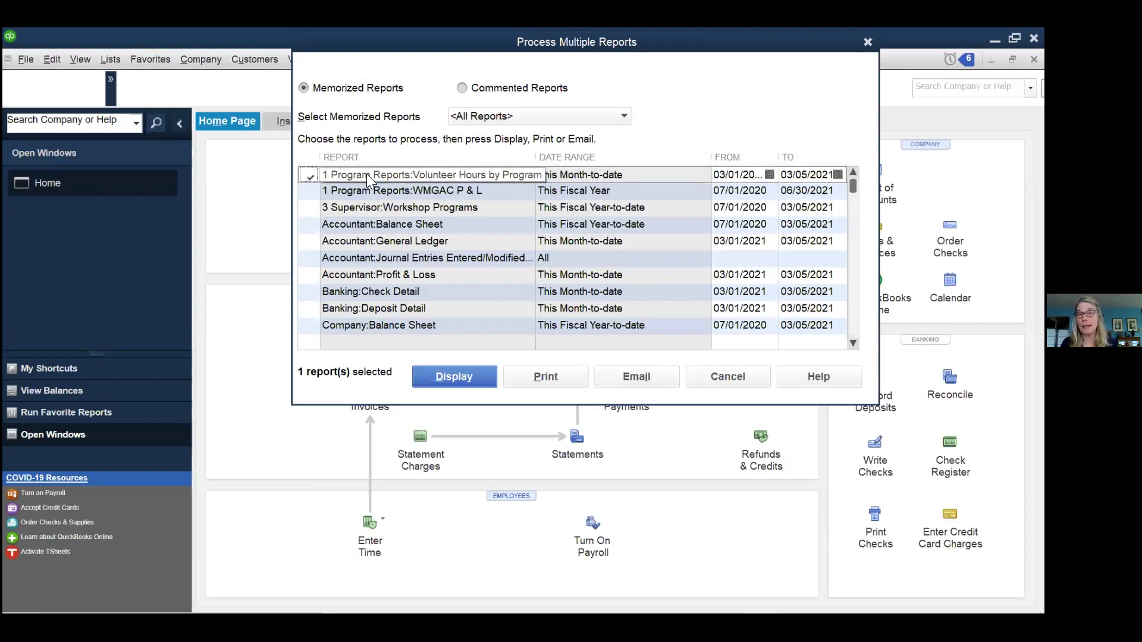
{"action": "left_click", "coordinate": [634, 377]}
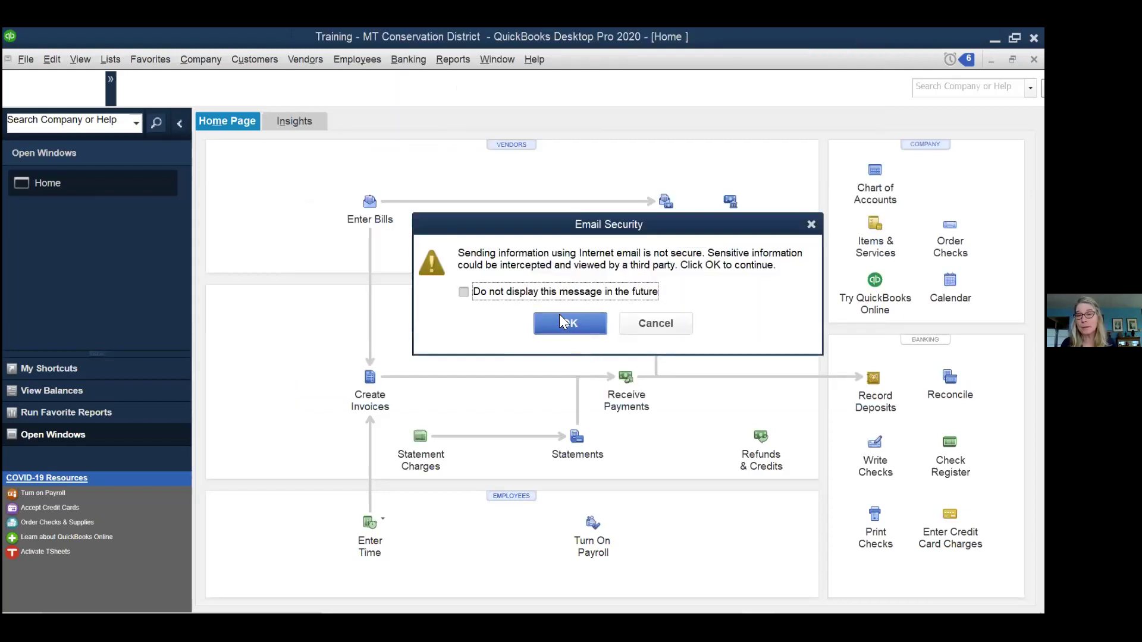
{"action": "left_click", "coordinate": [559, 315]}
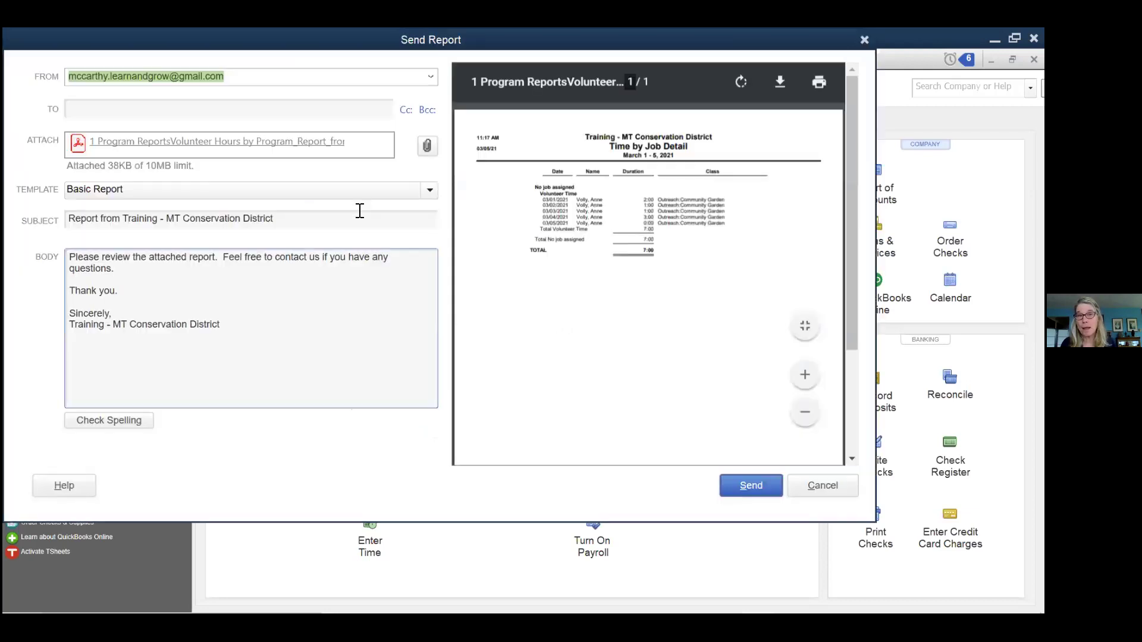
Step: Check the recipient field and attached report preview in the email draft, and close it without sending
{"action": "left_click", "coordinate": [127, 110]}
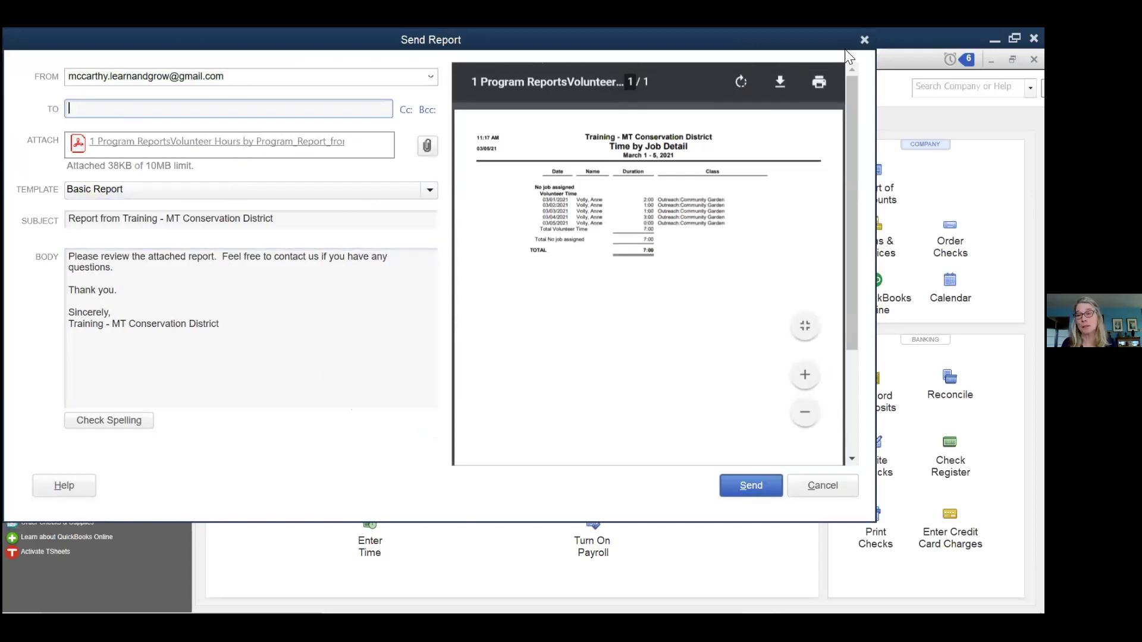
{"action": "left_click_drag", "start_coordinate": [853, 211], "coordinate": [856, 369]}
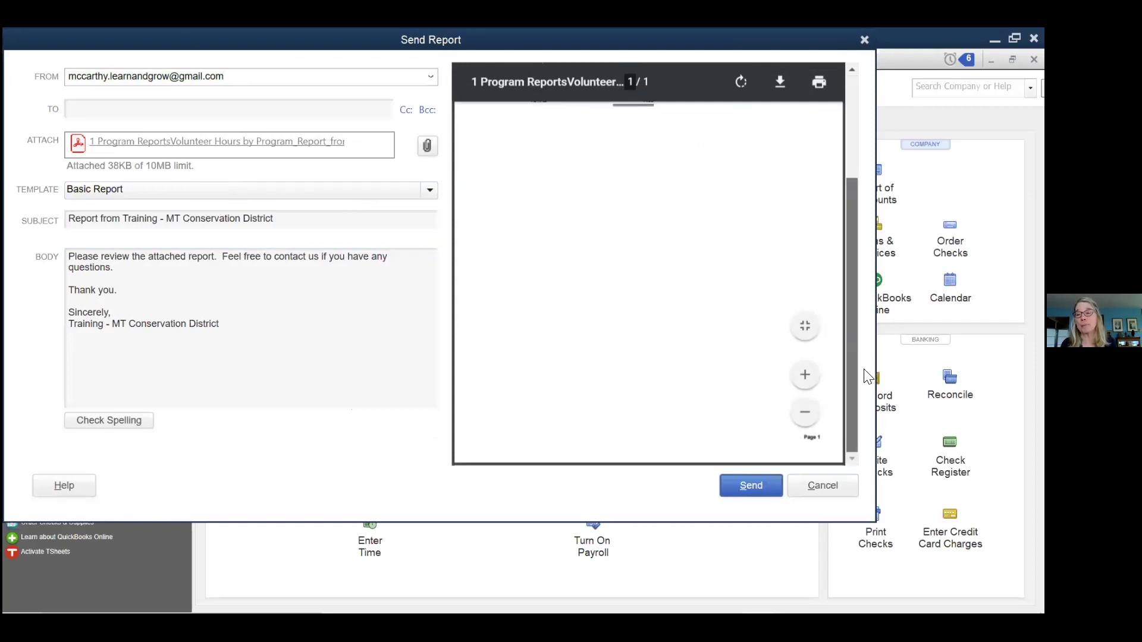
{"action": "scroll", "coordinate": [836, 123], "scroll_direction": "up", "scroll_amount": 5}
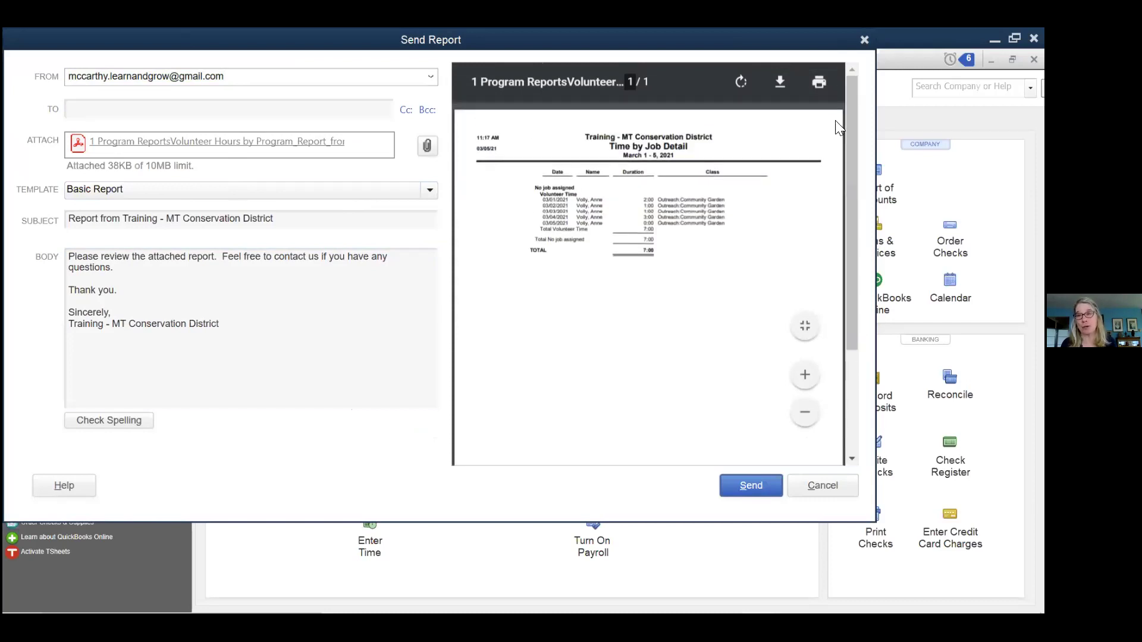
{"action": "left_click", "coordinate": [863, 40]}
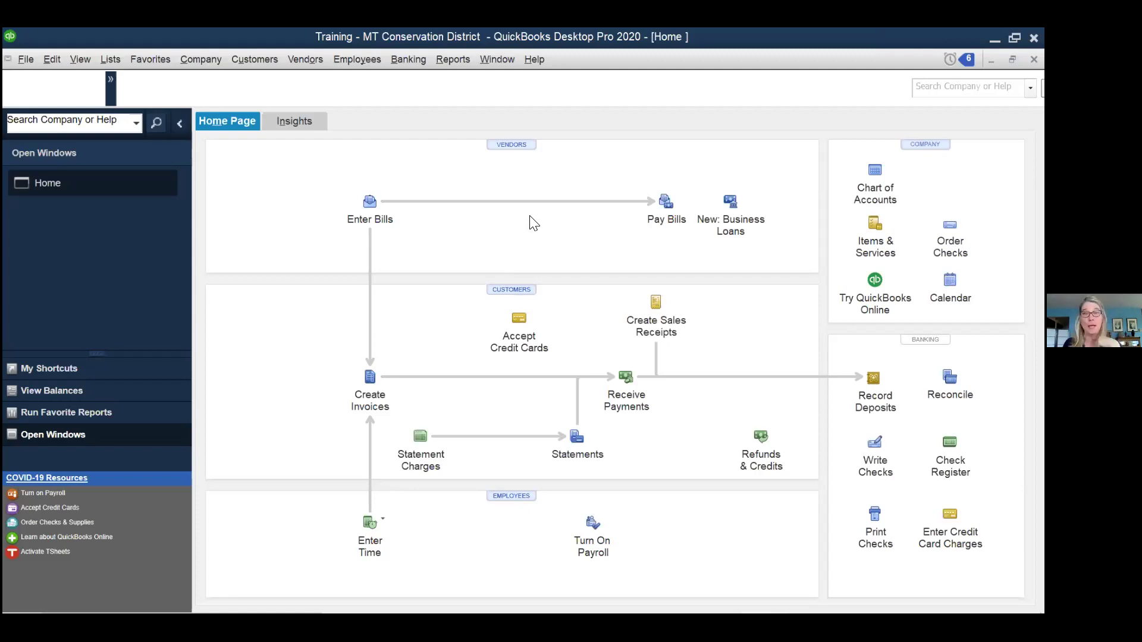
Step: Display the memorized Volunteer Hours by Program report using Process Multiple Reports, and close it
{"action": "left_click", "coordinate": [448, 53]}
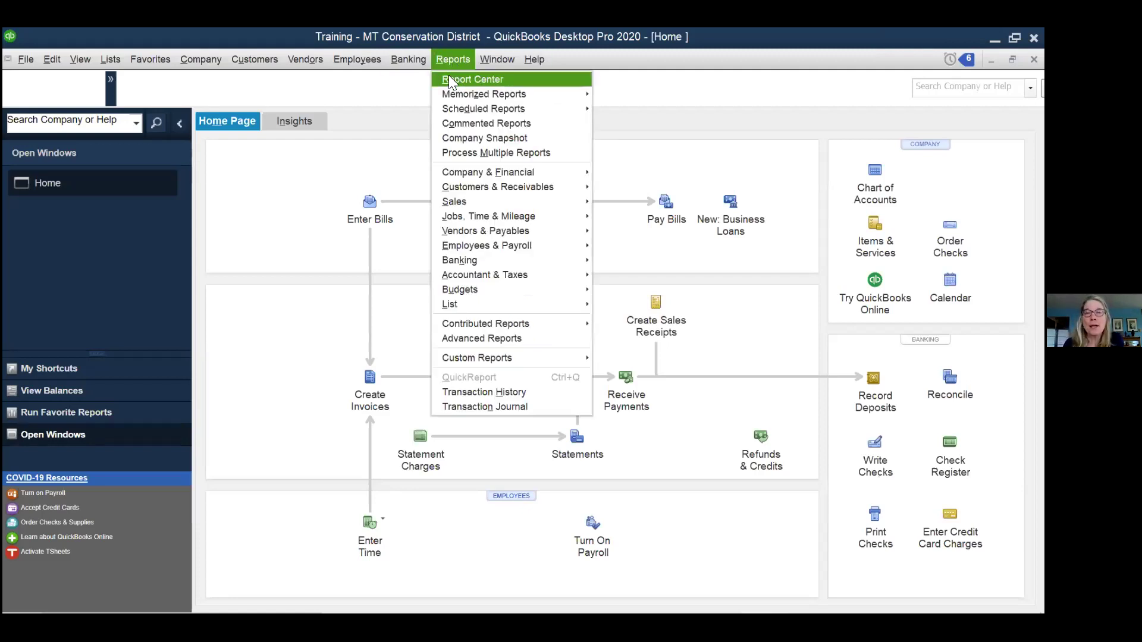
{"action": "left_click", "coordinate": [498, 154]}
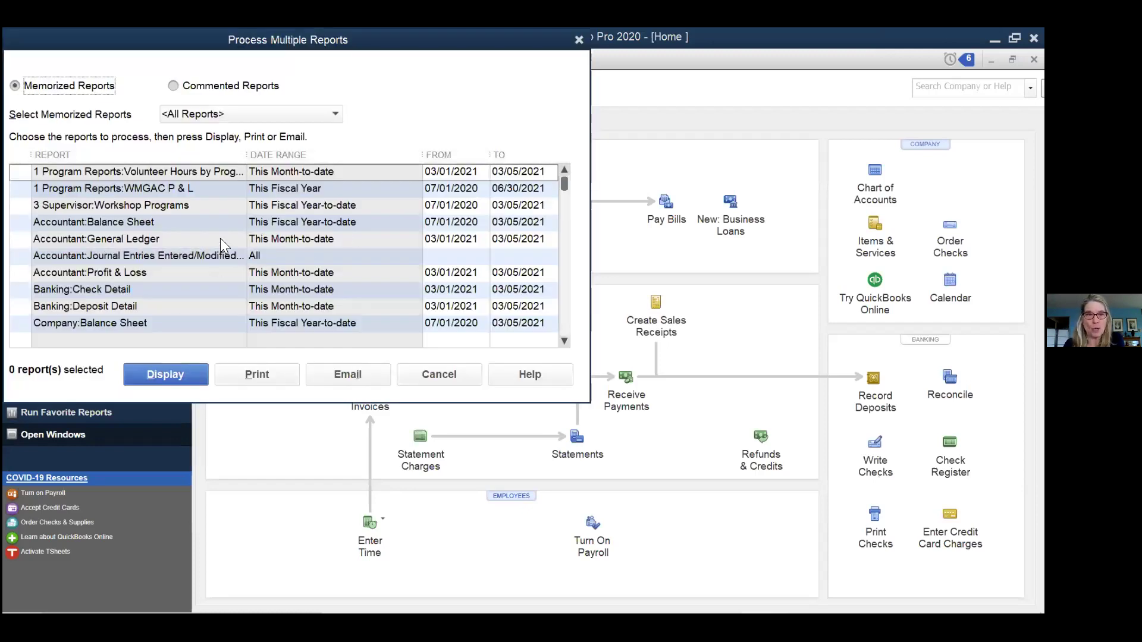
{"action": "left_click", "coordinate": [21, 173]}
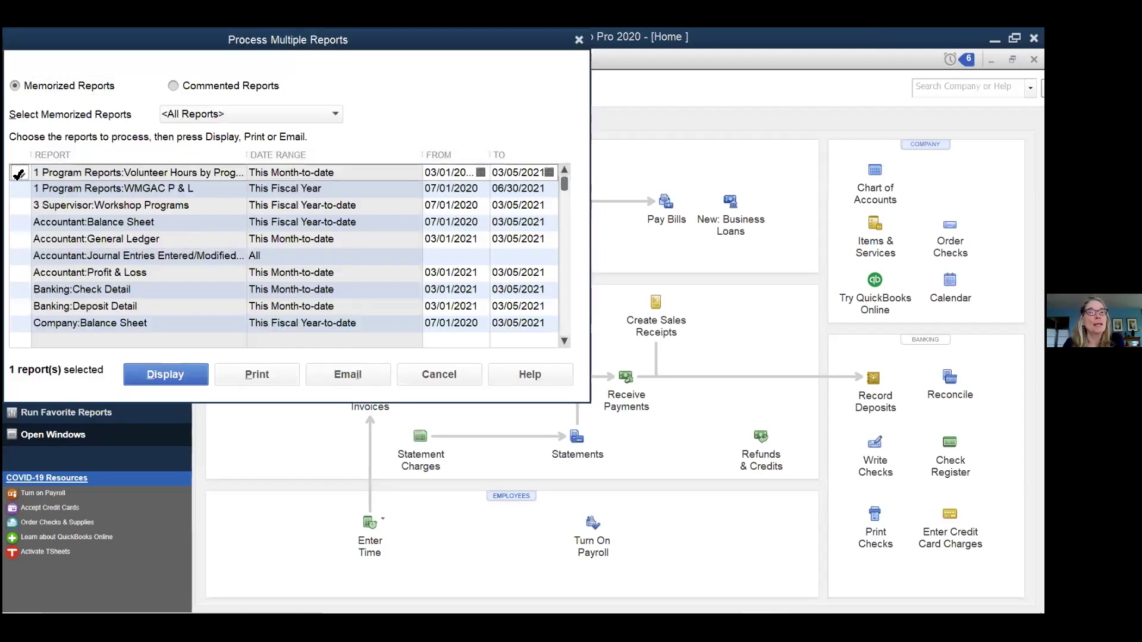
{"action": "left_click", "coordinate": [166, 374]}
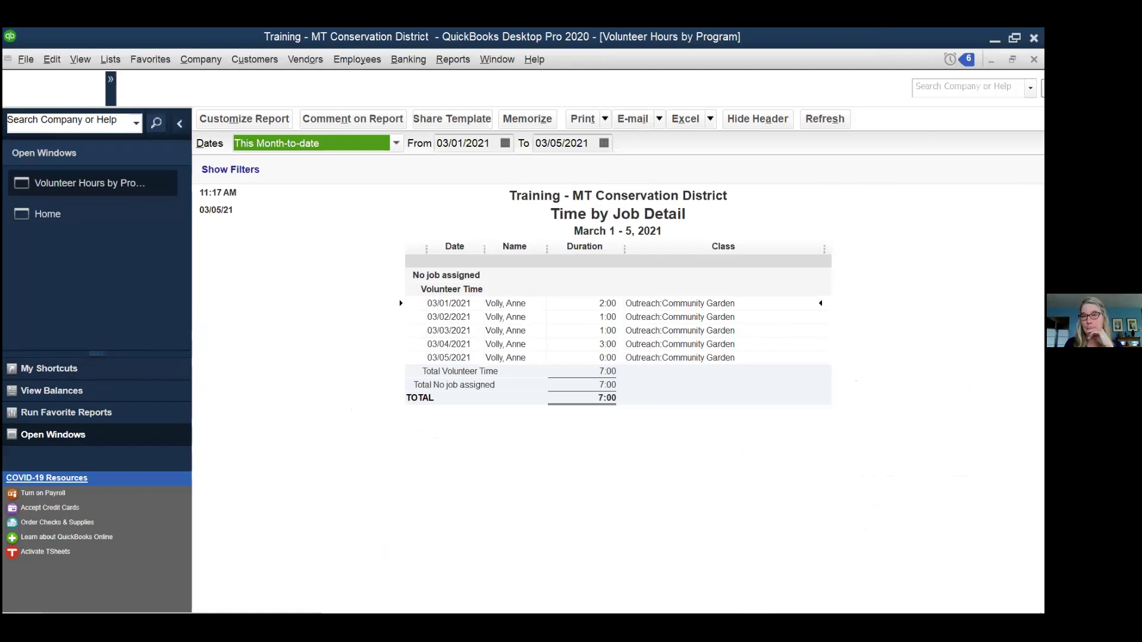
{"action": "key", "text": "Escape"}
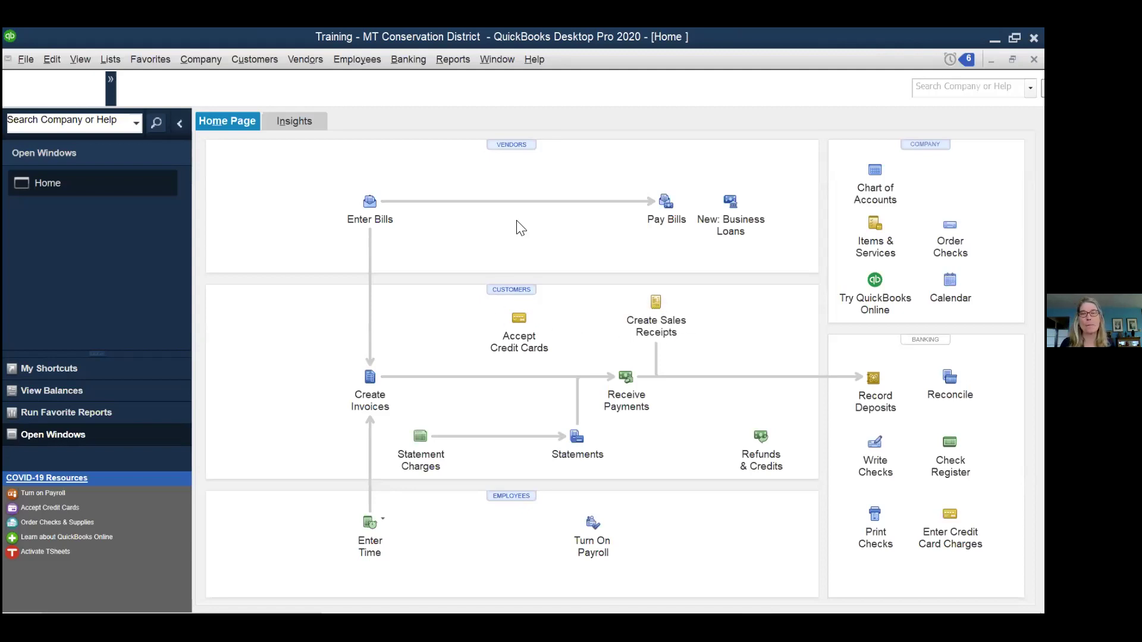
Step: Run the standard Profit & Loss report with its dates set to This Fiscal Year
{"action": "left_click", "coordinate": [455, 60]}
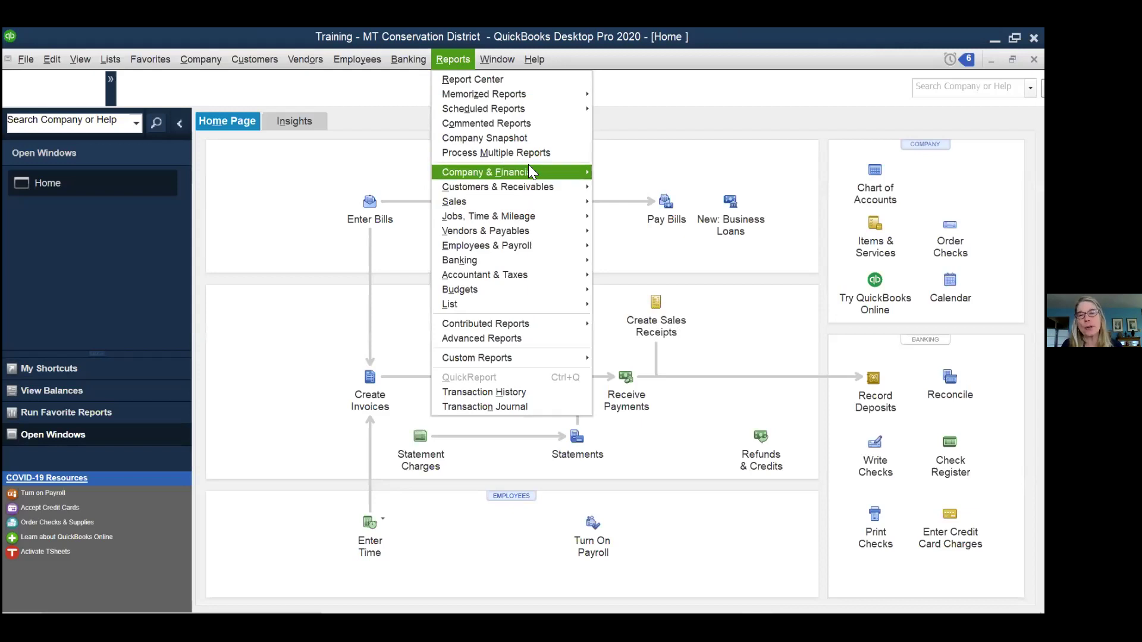
{"action": "mouse_move", "coordinate": [524, 172]}
{"action": "left_click", "coordinate": [661, 172]}
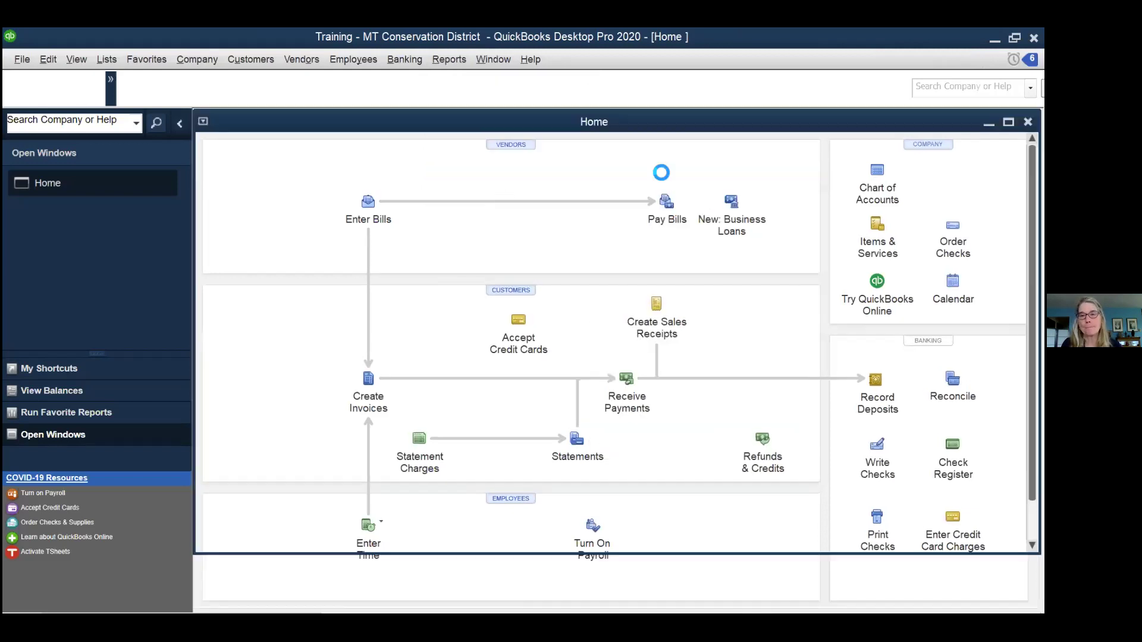
{"action": "left_click", "coordinate": [391, 144]}
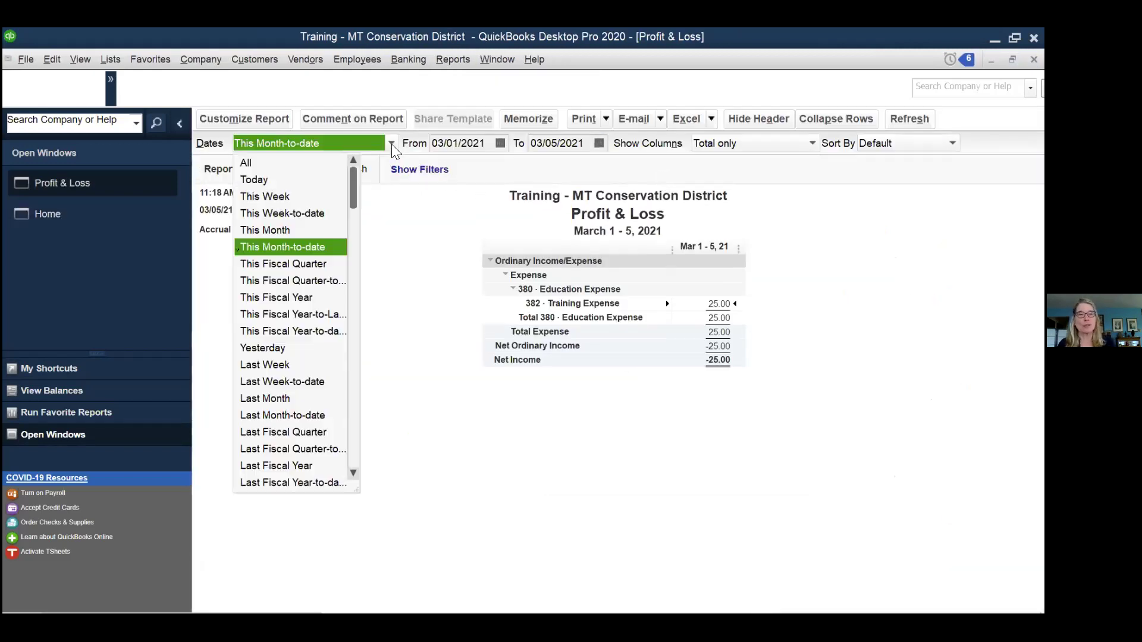
{"action": "left_click", "coordinate": [281, 296]}
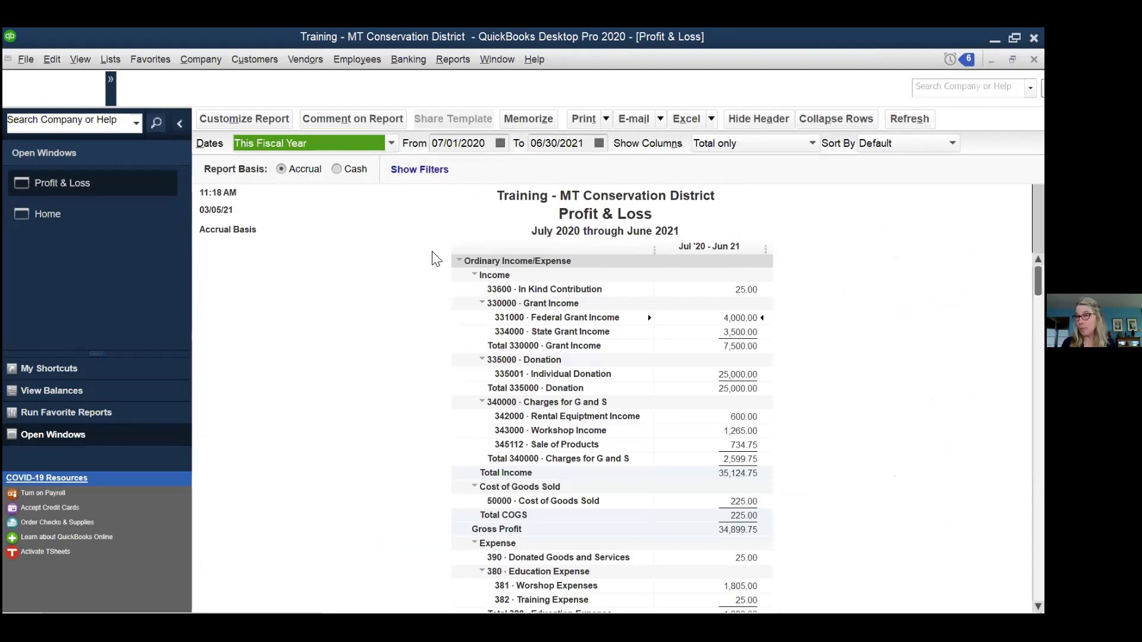
Step: View the options for exporting the report to a new Excel worksheet, cancel the export, and close the report without memorizing it
{"action": "left_click", "coordinate": [684, 116]}
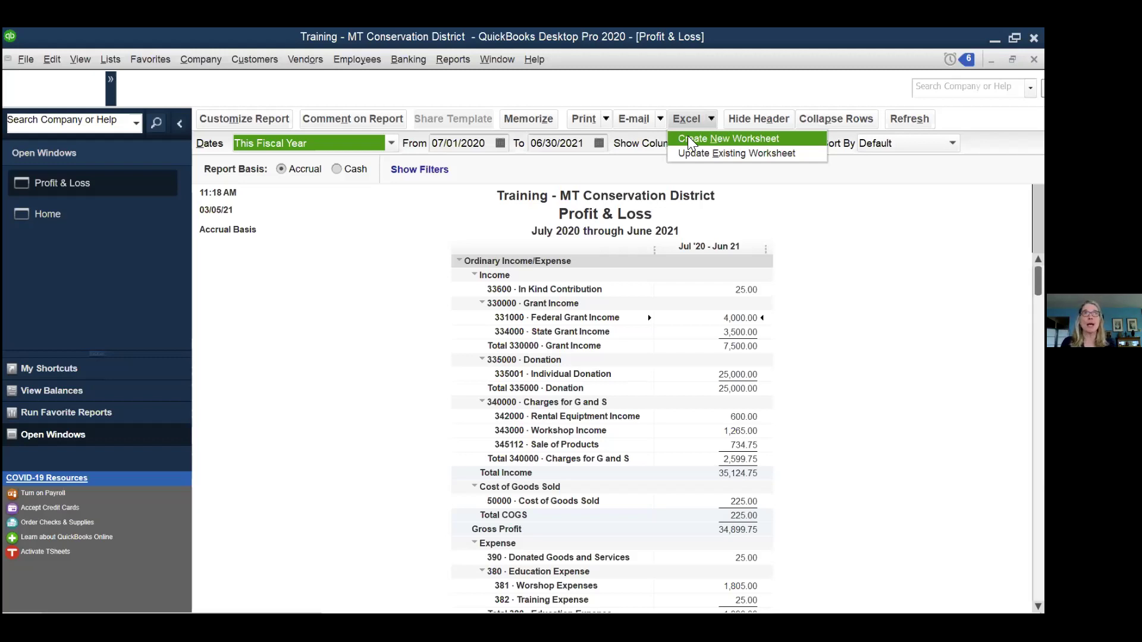
{"action": "left_click", "coordinate": [688, 138]}
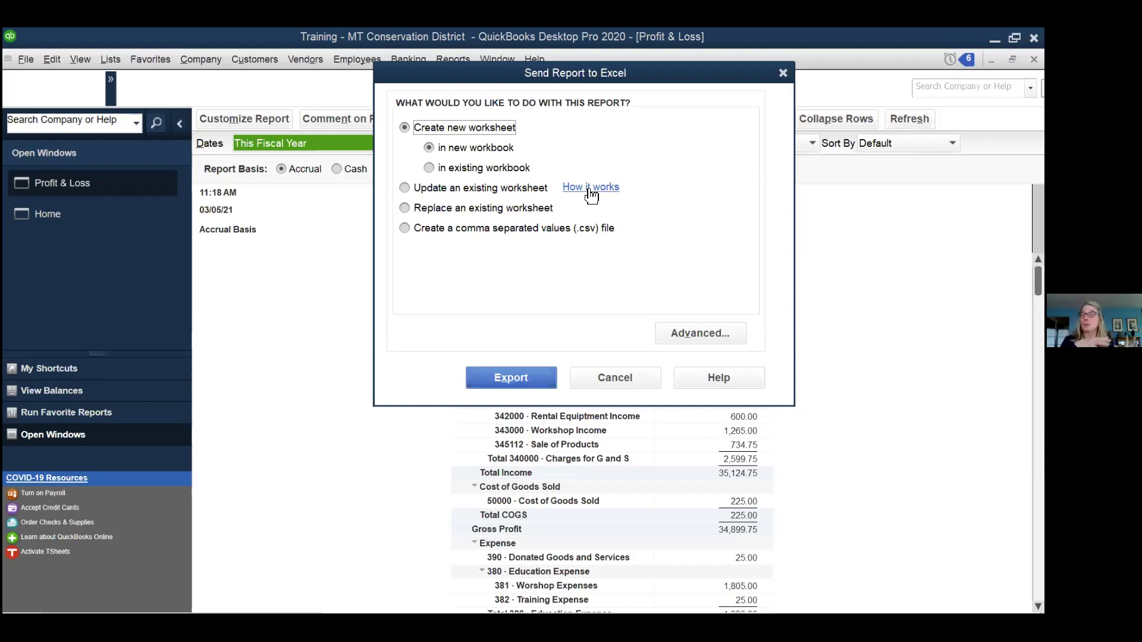
{"action": "left_click", "coordinate": [782, 73]}
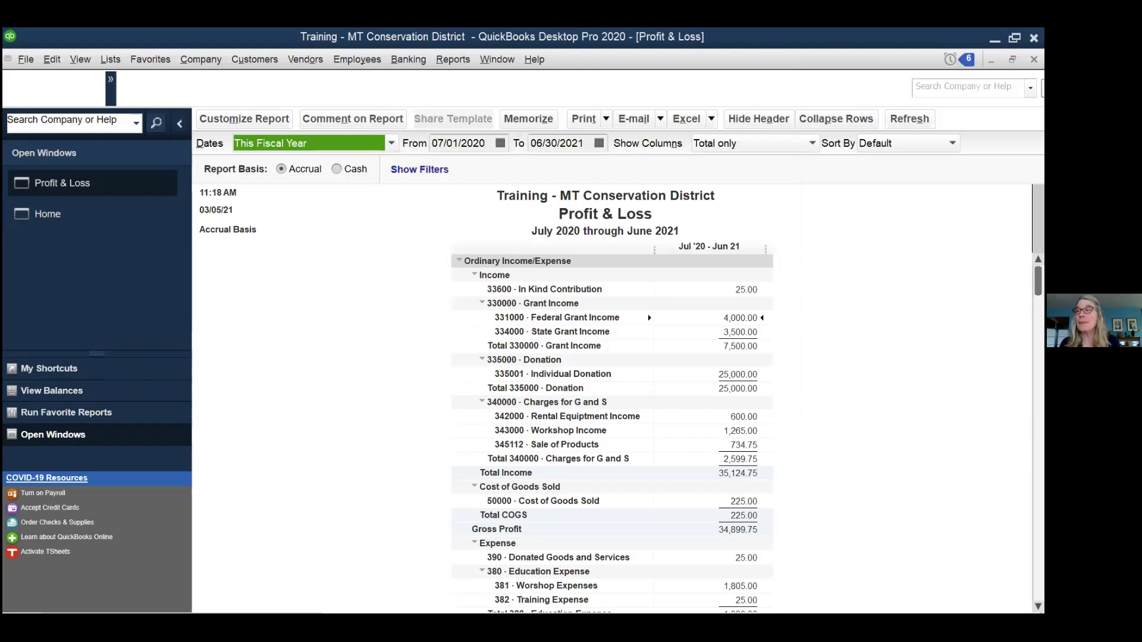
{"action": "key", "text": "Escape"}
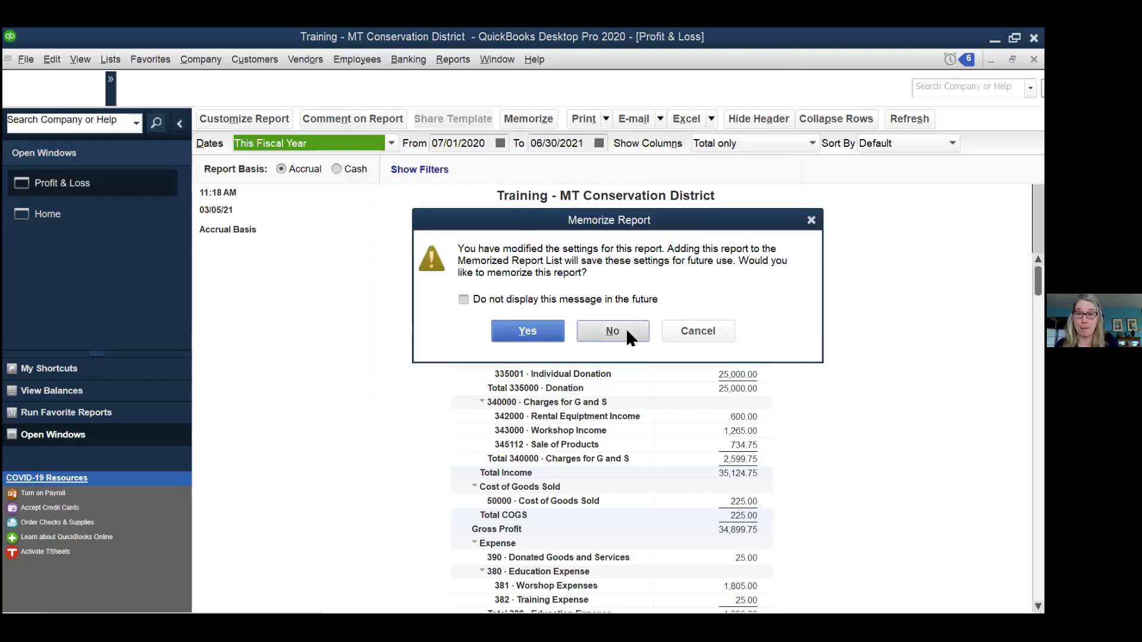
{"action": "left_click", "coordinate": [628, 334]}
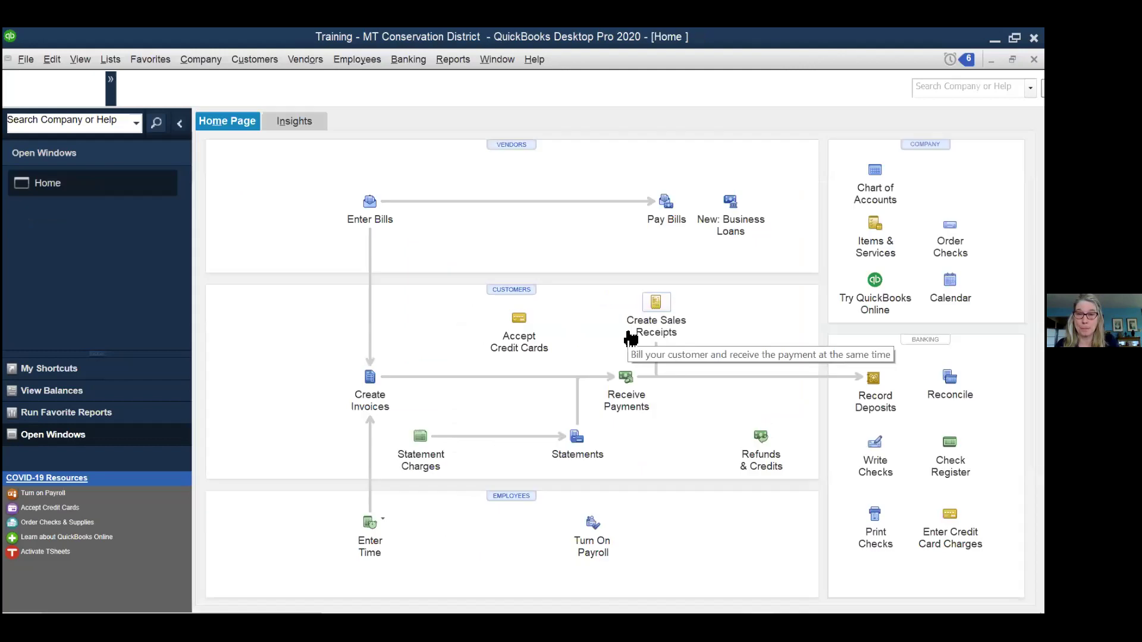
Step: View the vendor list in Add/Edit Multiple List Entries through the Vendor Center's Import from Excel, hiding the notice in future, and close it
{"action": "left_click", "coordinate": [515, 145]}
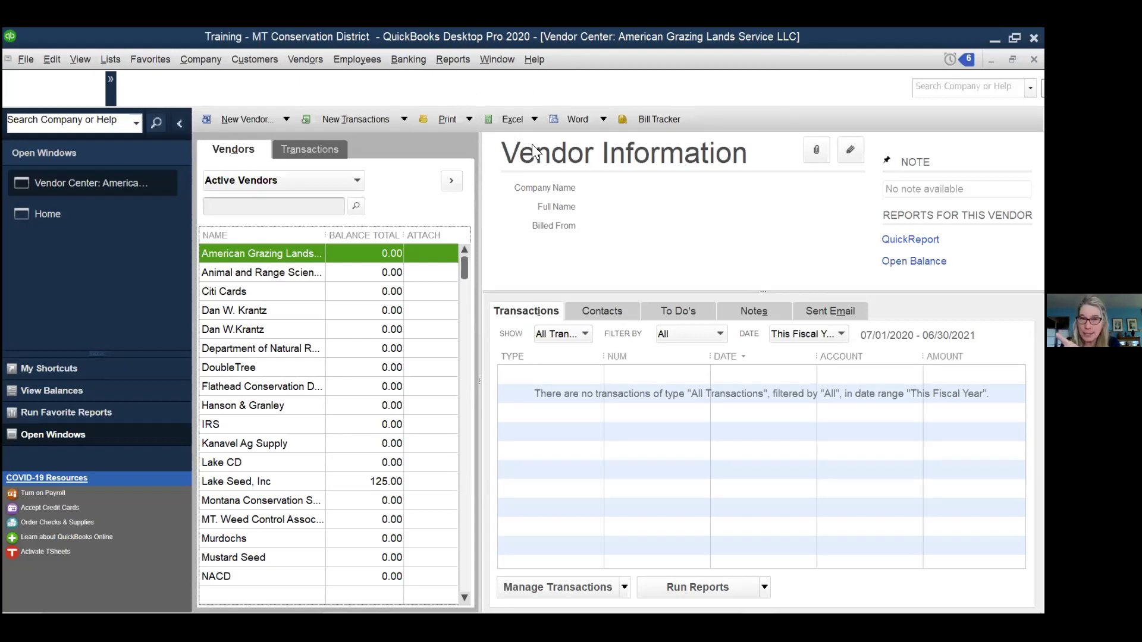
{"action": "left_click", "coordinate": [516, 119]}
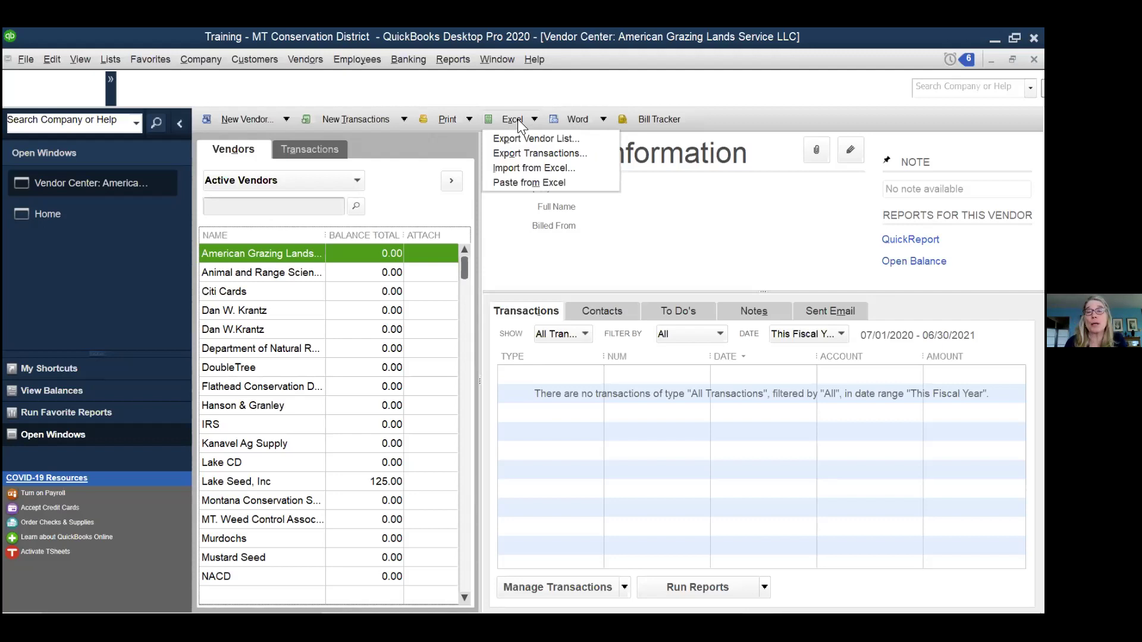
{"action": "left_click", "coordinate": [528, 172]}
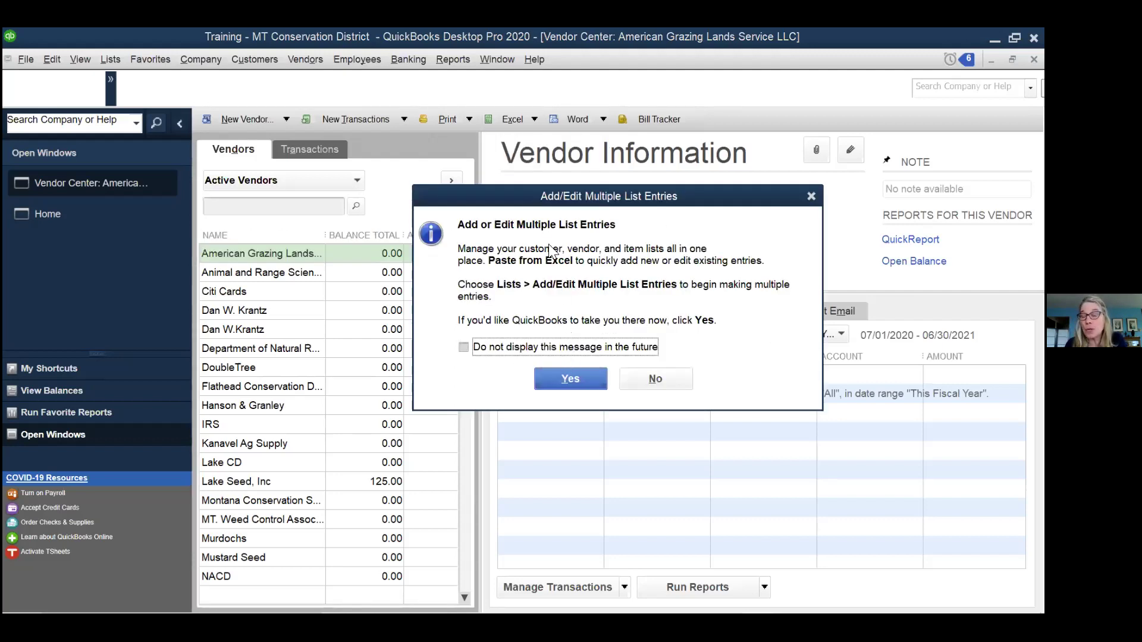
{"action": "left_click", "coordinate": [464, 346]}
{"action": "left_click", "coordinate": [574, 379]}
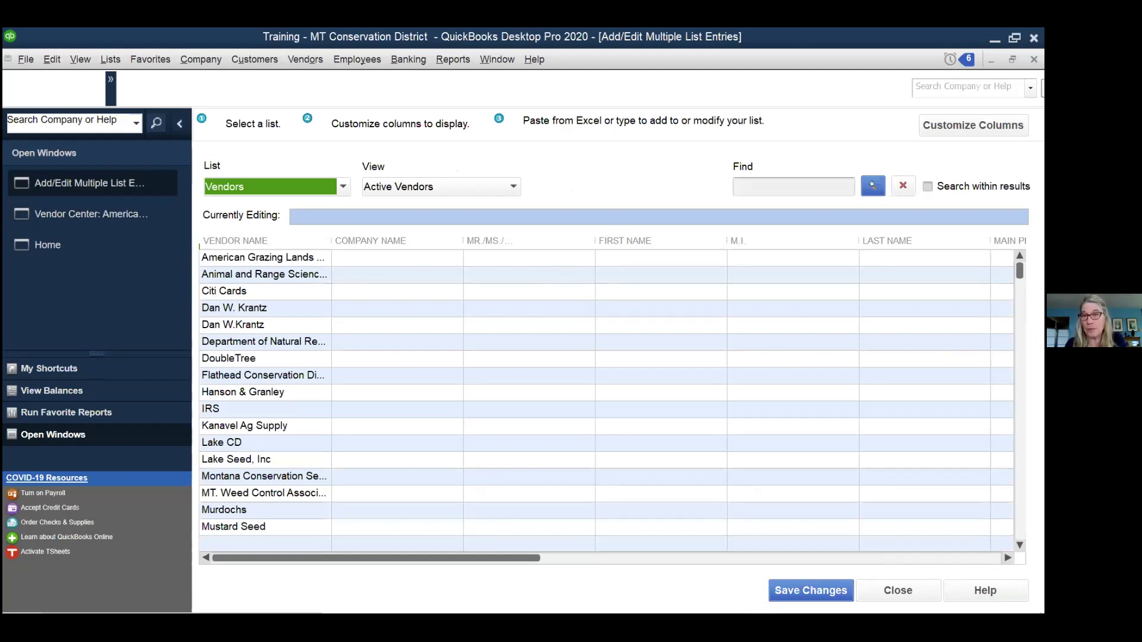
{"action": "left_click", "coordinate": [897, 590]}
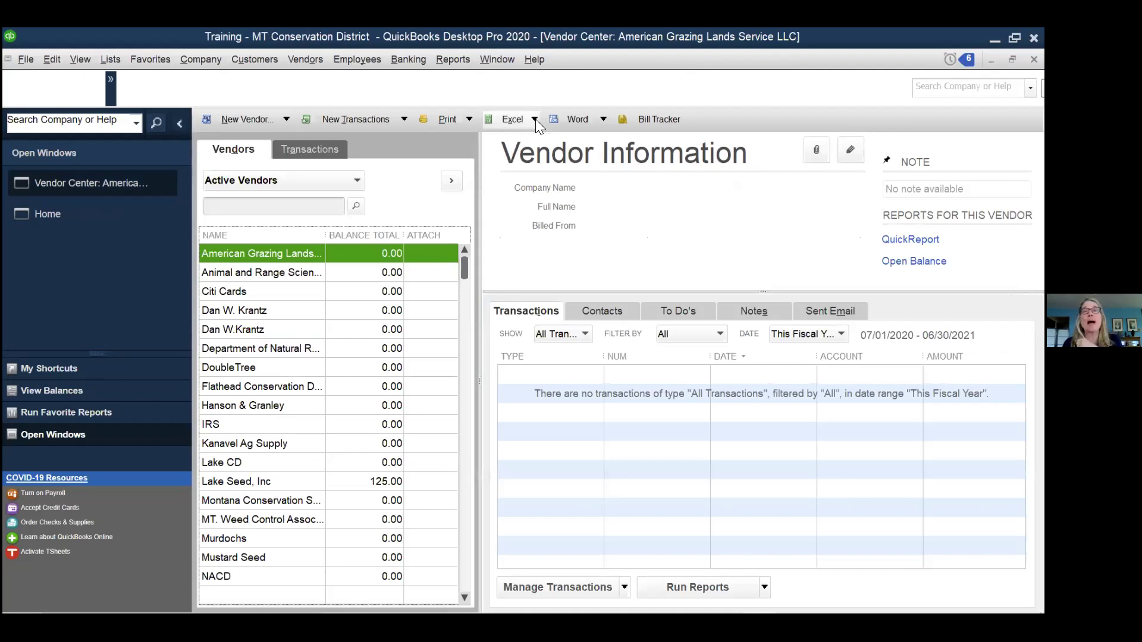
Step: View the options for exporting the vendor list to Excel, cancel the export, and close the Vendor Center
{"action": "left_click", "coordinate": [534, 119]}
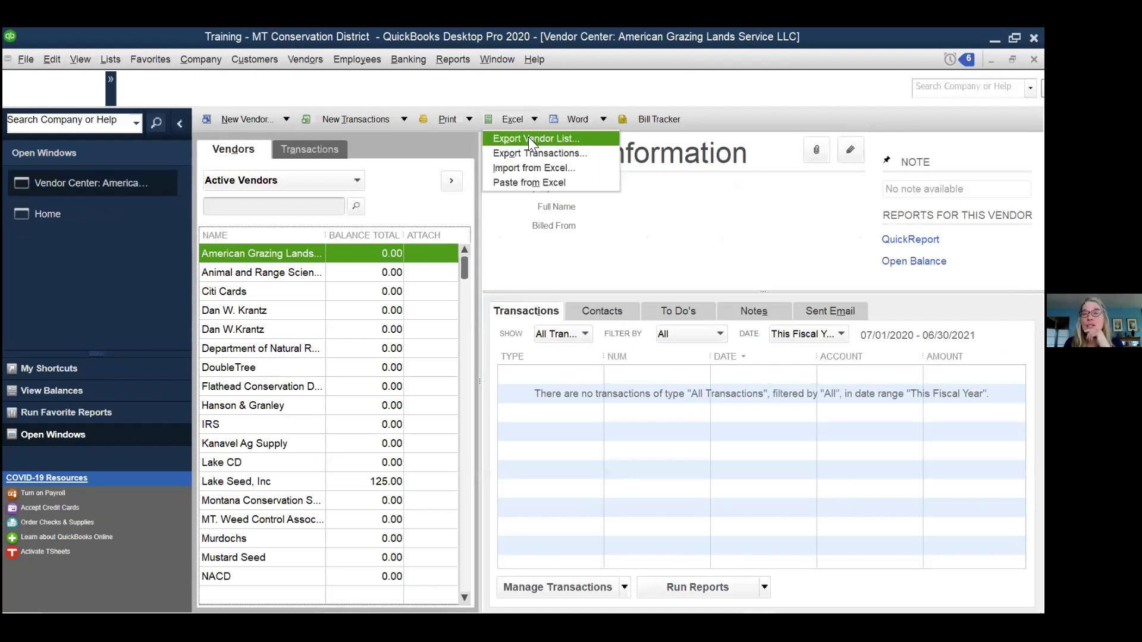
{"action": "left_click", "coordinate": [528, 137]}
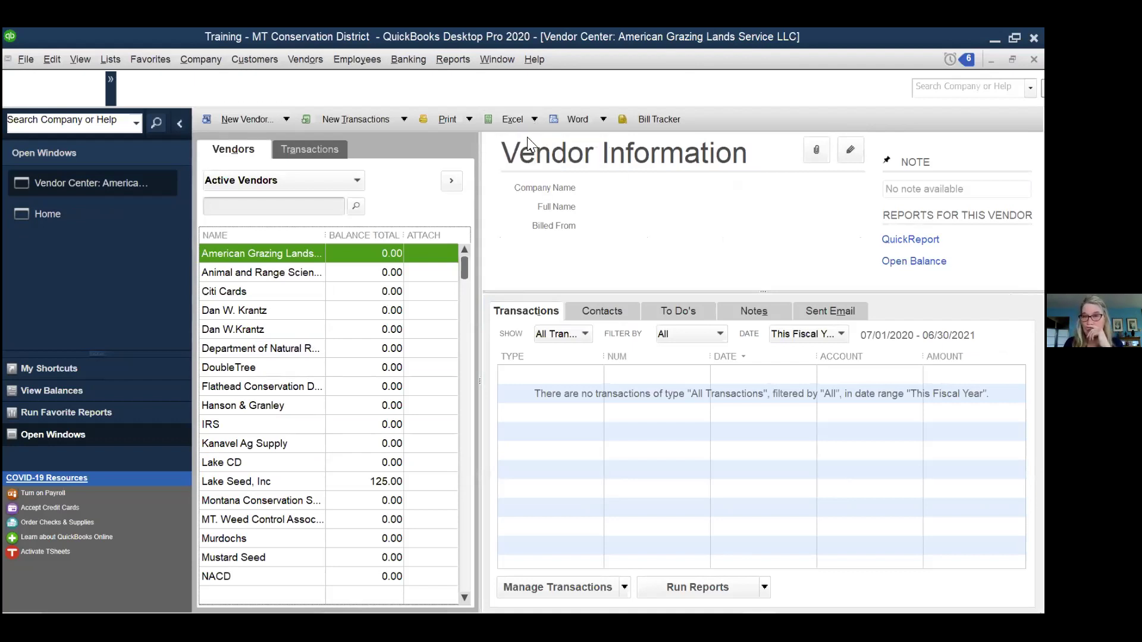
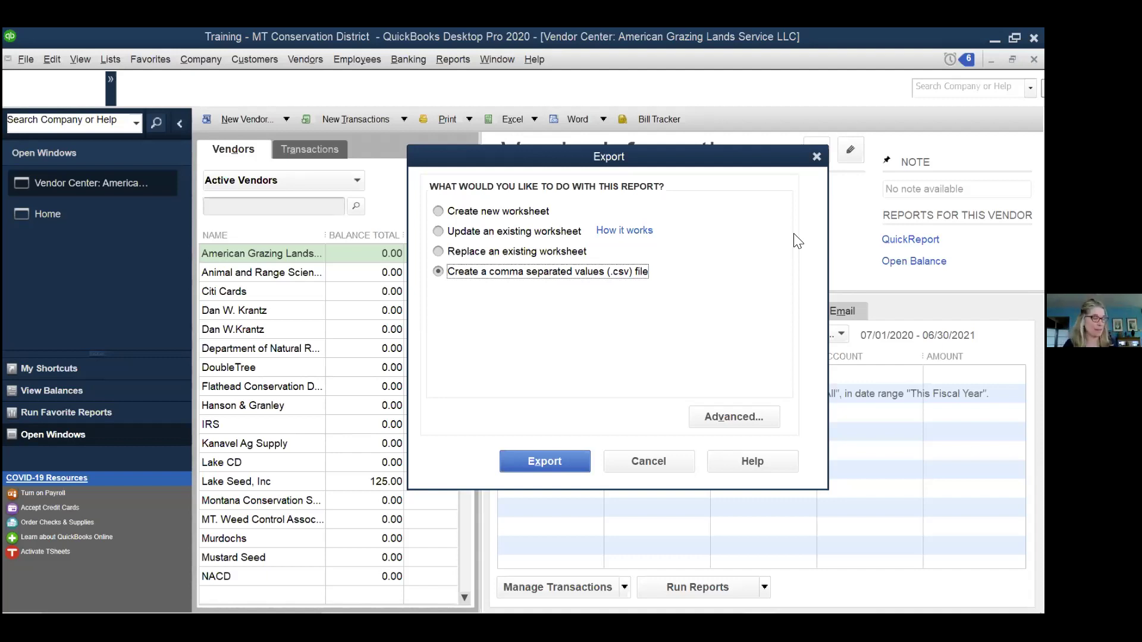
{"action": "left_click", "coordinate": [816, 158]}
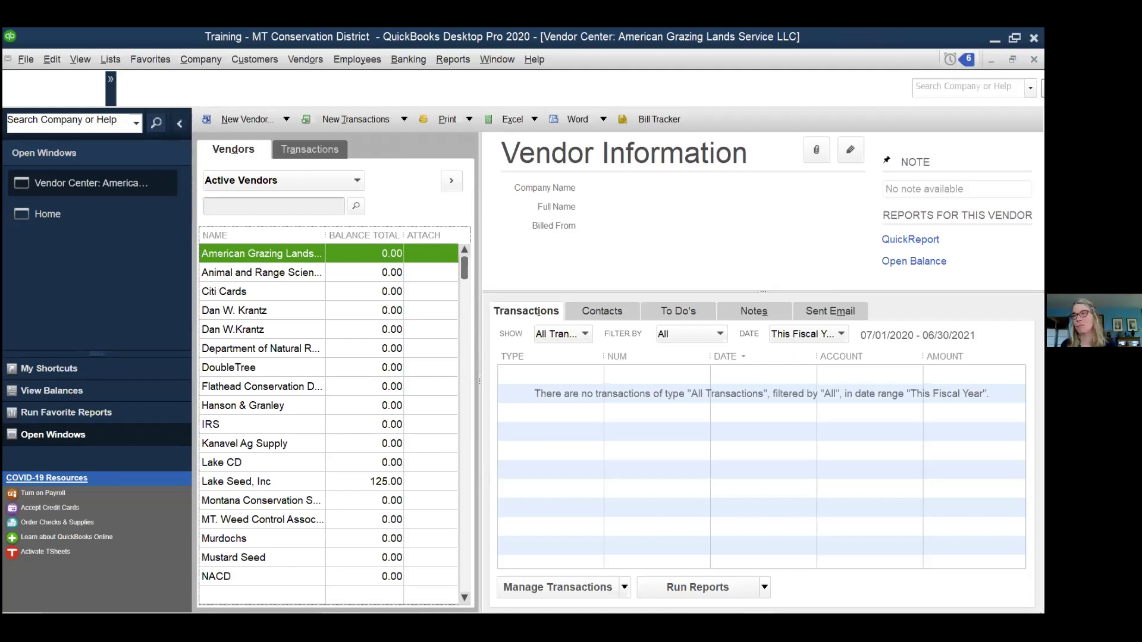
{"action": "key", "text": "Escape"}
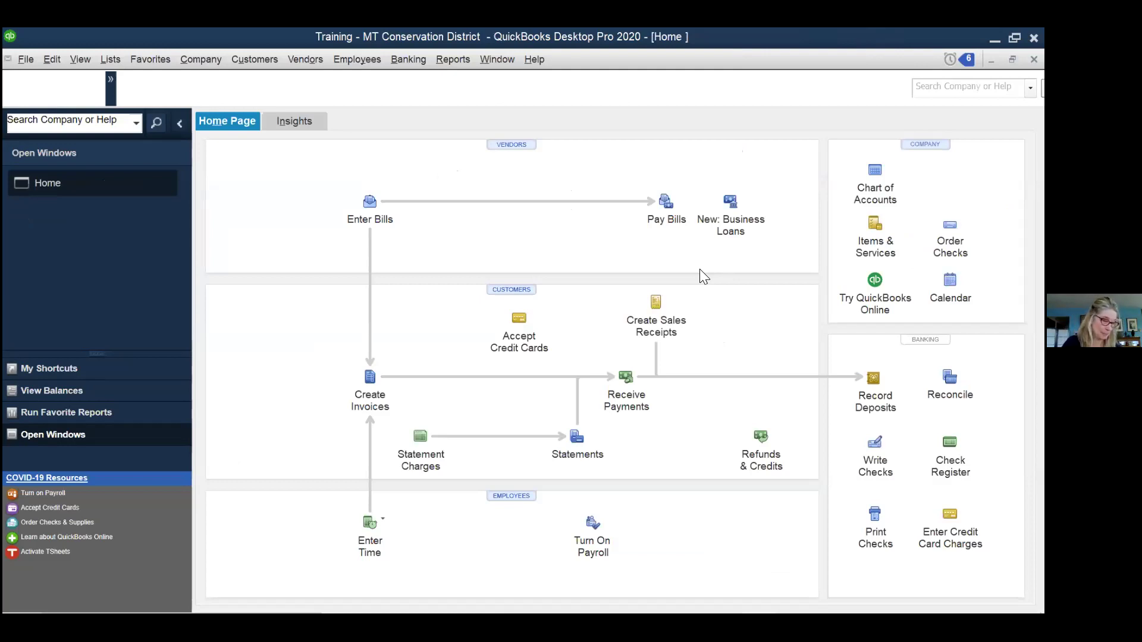
Step: Run the standard Profit & Loss report for This Fiscal Year
{"action": "left_click", "coordinate": [453, 60]}
{"action": "mouse_move", "coordinate": [482, 171]}
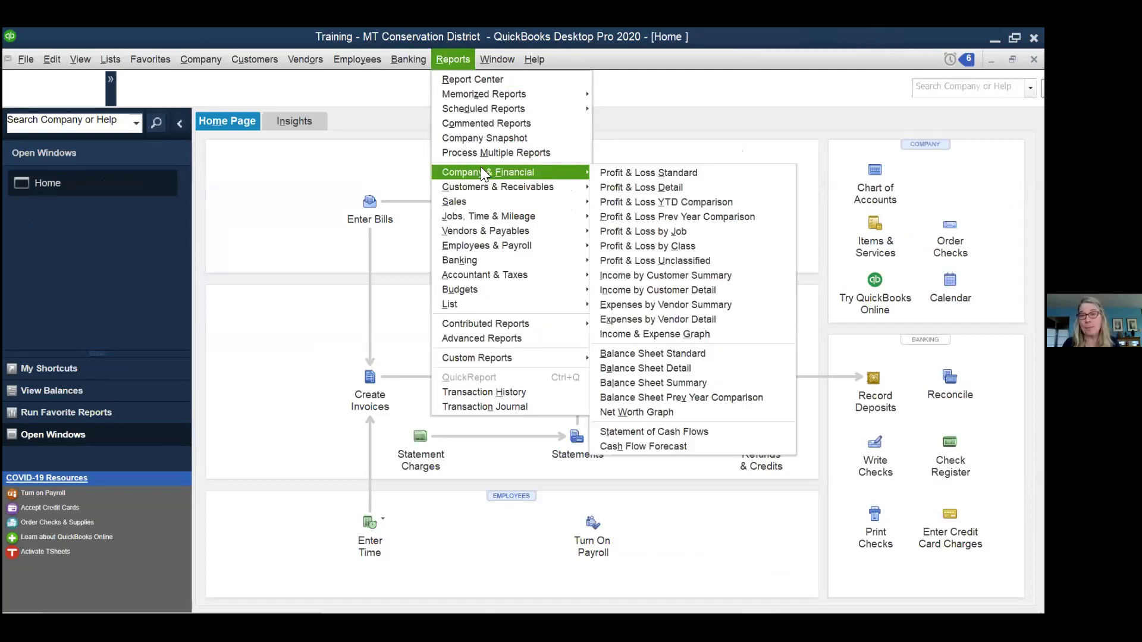
{"action": "left_click", "coordinate": [660, 172]}
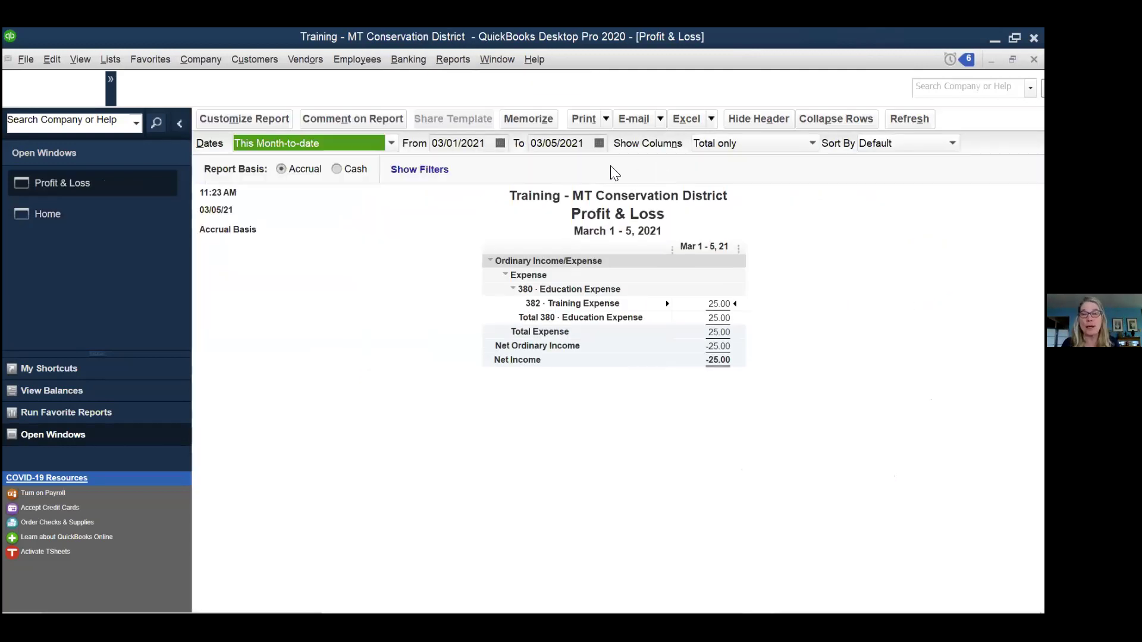
{"action": "left_click", "coordinate": [391, 143]}
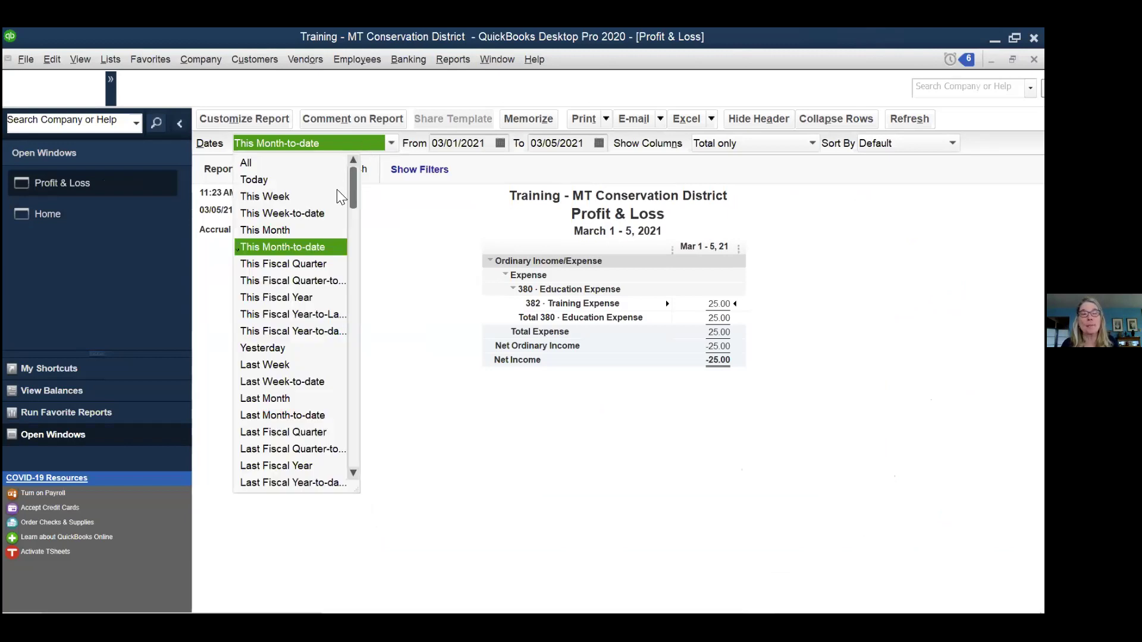
{"action": "left_click", "coordinate": [308, 299]}
Step: View the transactions behind the 342000 Rental Equiptment Income amount, and return to the Profit & Loss report
{"action": "scroll", "coordinate": [580, 273], "scroll_direction": "down", "scroll_amount": 3}
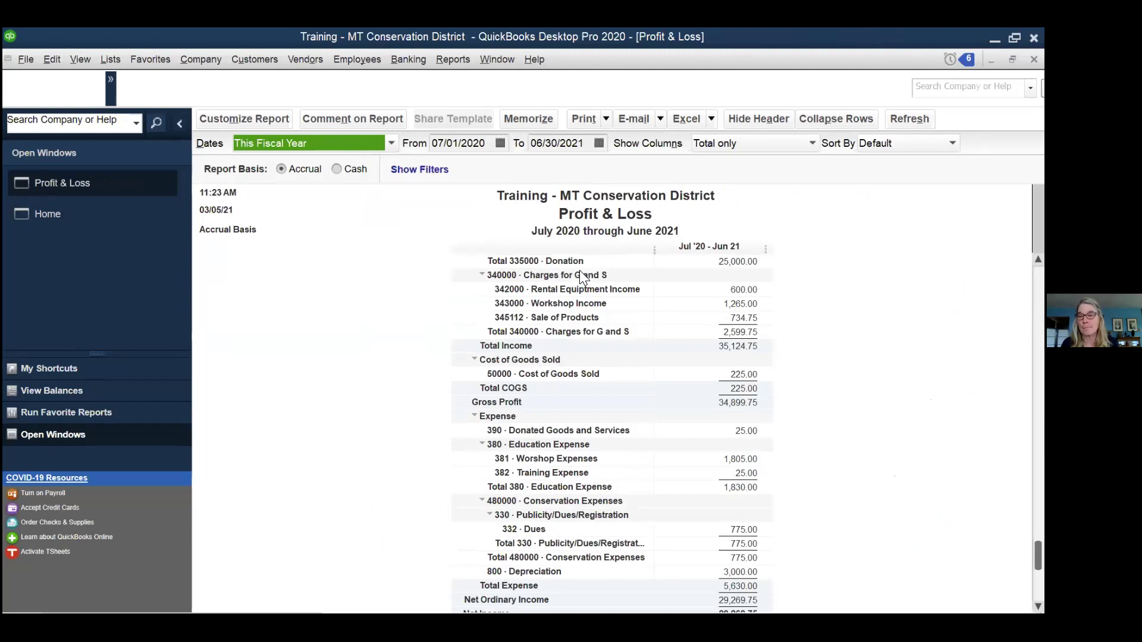
{"action": "double_click", "coordinate": [739, 290]}
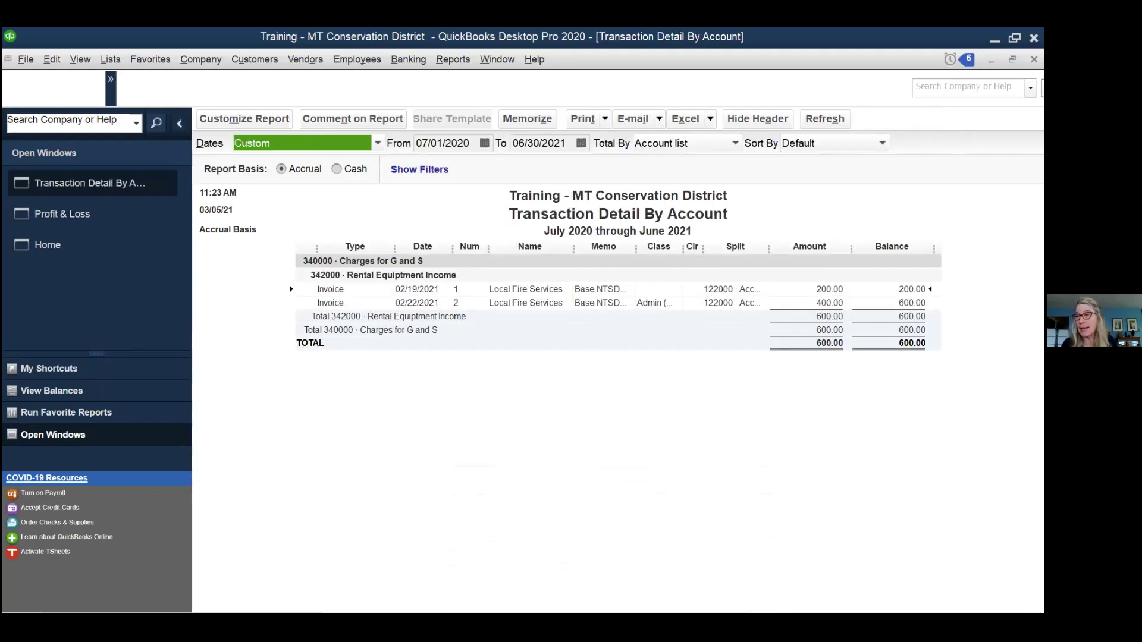
{"action": "key", "text": "Escape"}
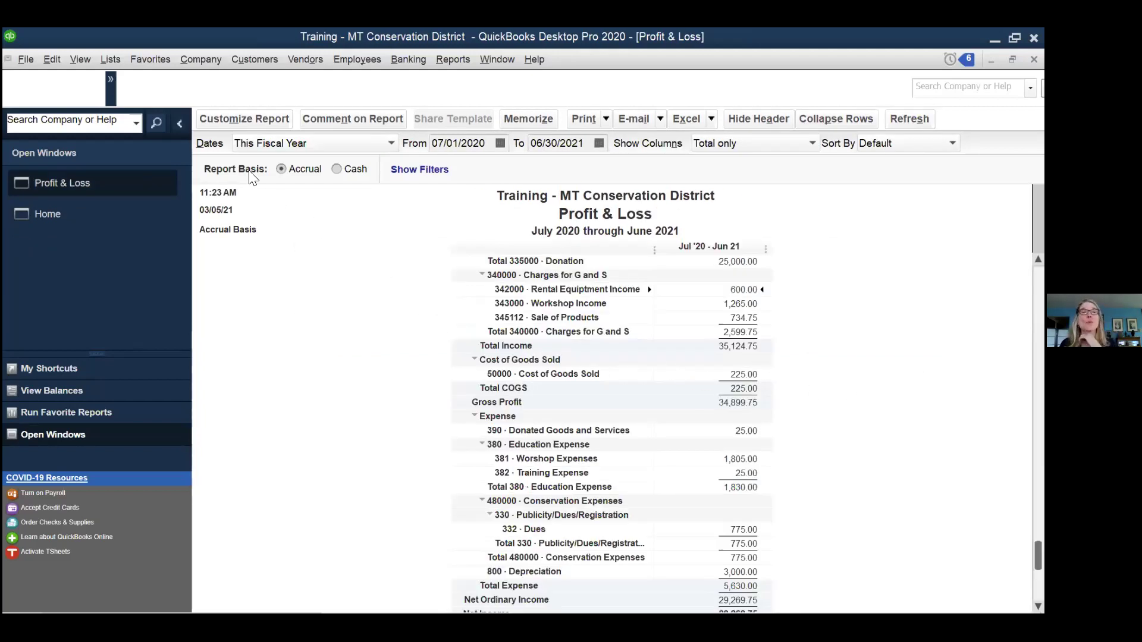
Step: Customize the Profit & Loss report with Previous Year, $ Change and % Change subcolumns, and close it without memorizing it
{"action": "left_click", "coordinate": [242, 121]}
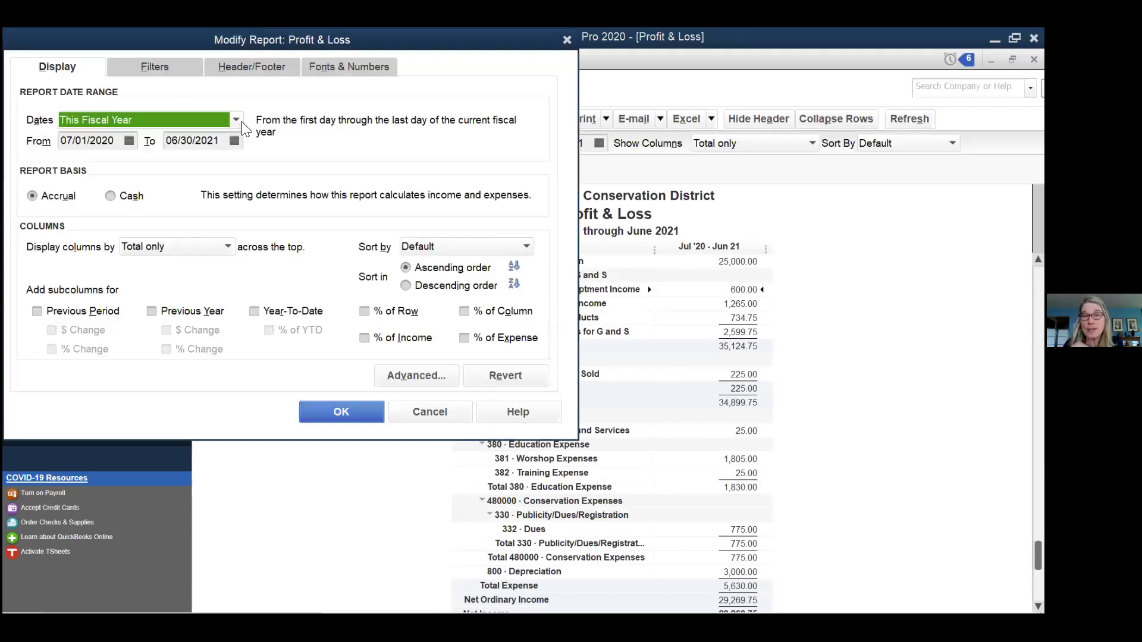
{"action": "left_click", "coordinate": [149, 309]}
{"action": "left_click", "coordinate": [166, 330]}
{"action": "left_click", "coordinate": [167, 349]}
{"action": "left_click", "coordinate": [329, 409]}
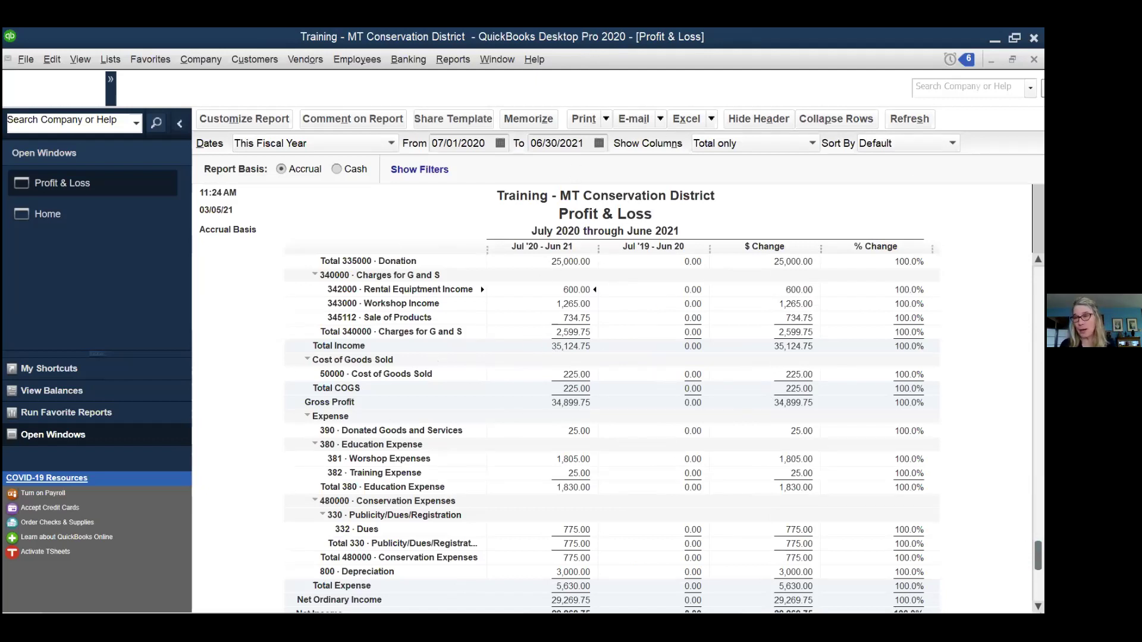
{"action": "key", "text": "Escape"}
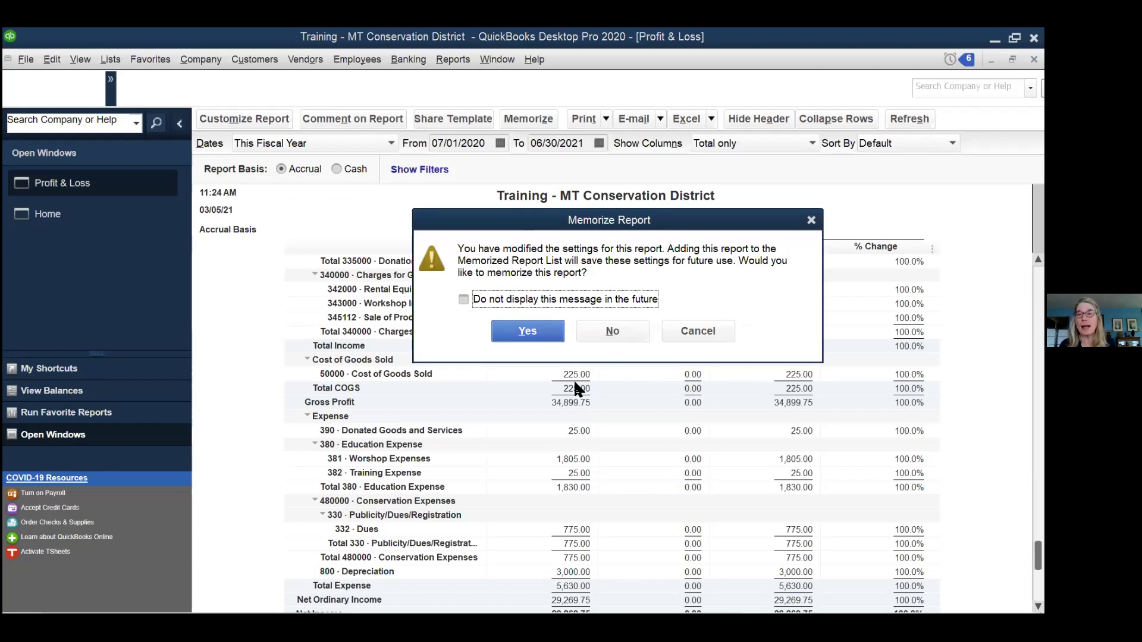
{"action": "left_click", "coordinate": [620, 329]}
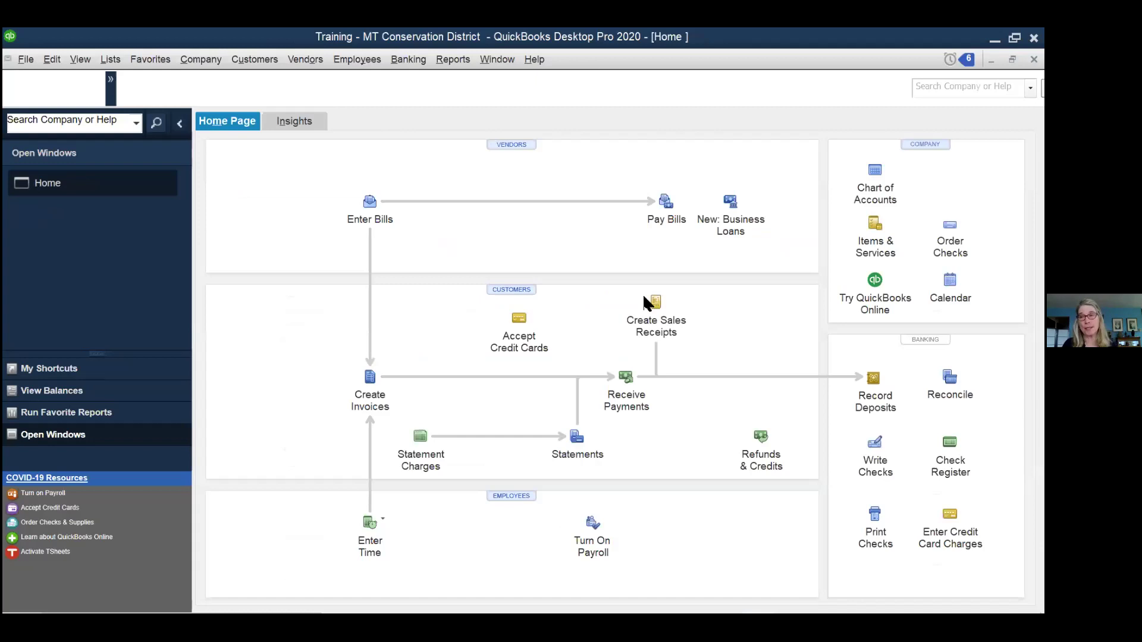
Step: Run the standard Balance Sheet report and review it from assets through liabilities and equity
{"action": "left_click", "coordinate": [413, 58]}
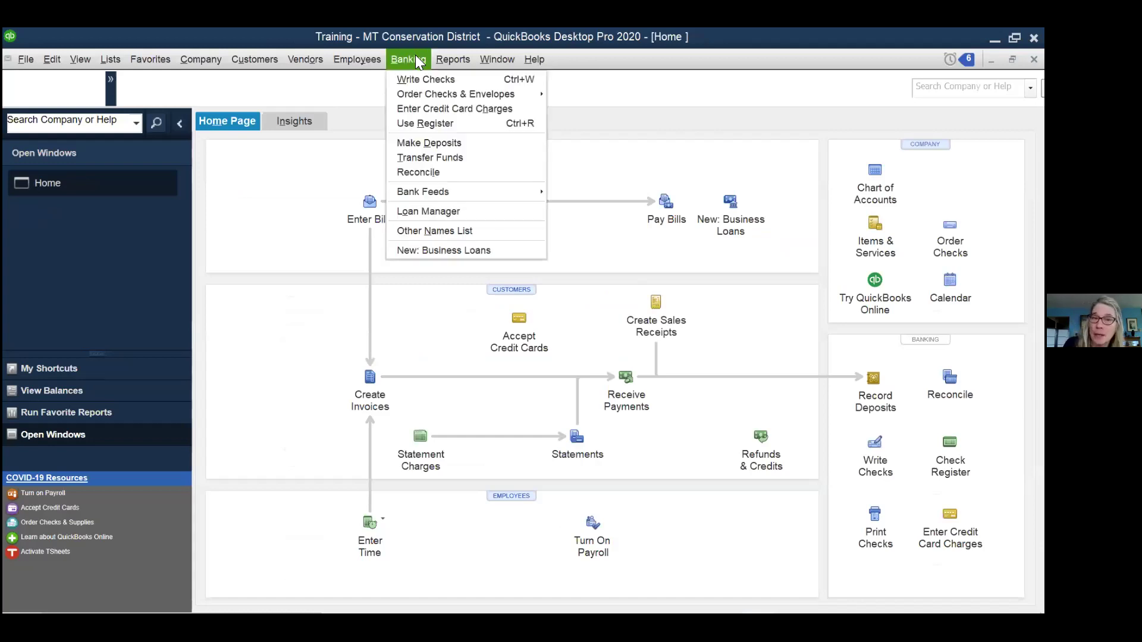
{"action": "mouse_move", "coordinate": [440, 60]}
{"action": "mouse_move", "coordinate": [465, 168]}
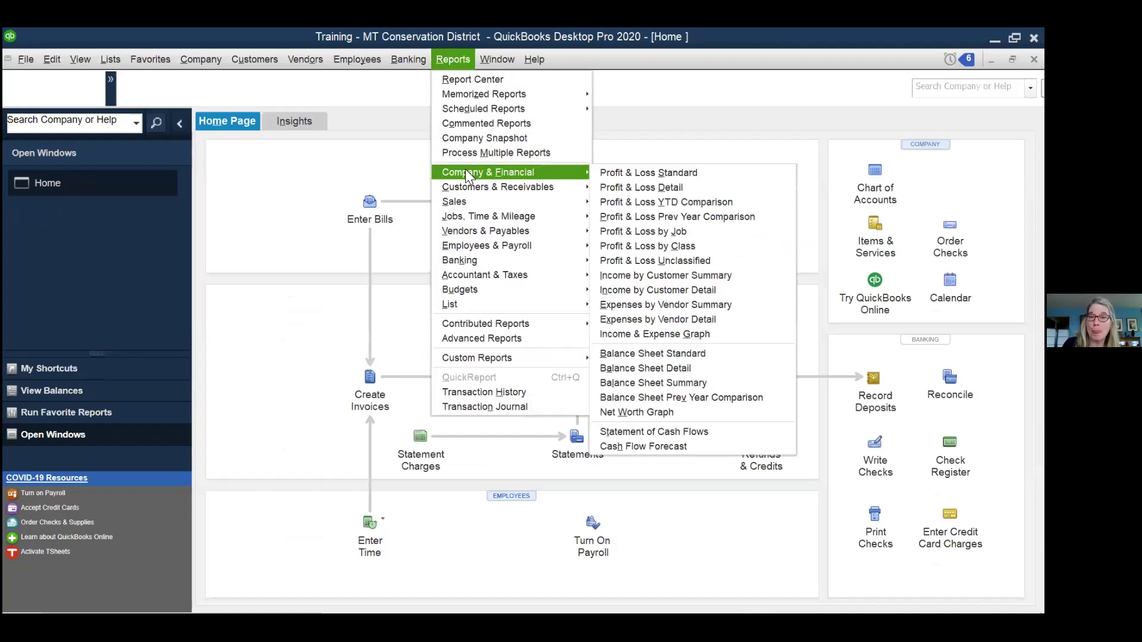
{"action": "left_click", "coordinate": [731, 353]}
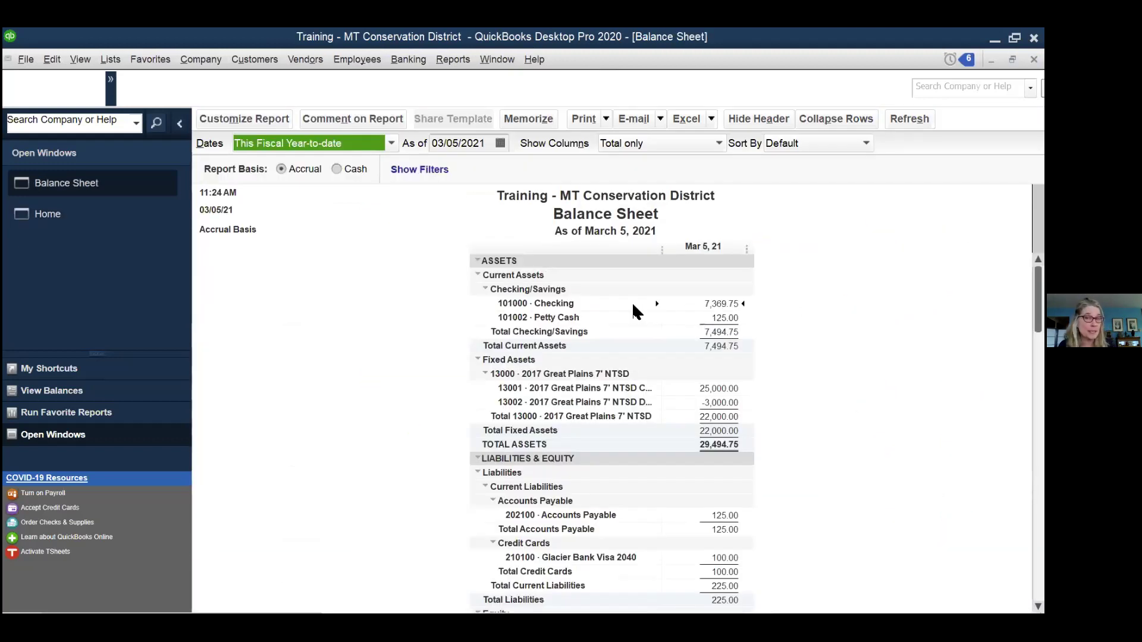
{"action": "scroll", "coordinate": [627, 296], "scroll_direction": "down", "scroll_amount": 1}
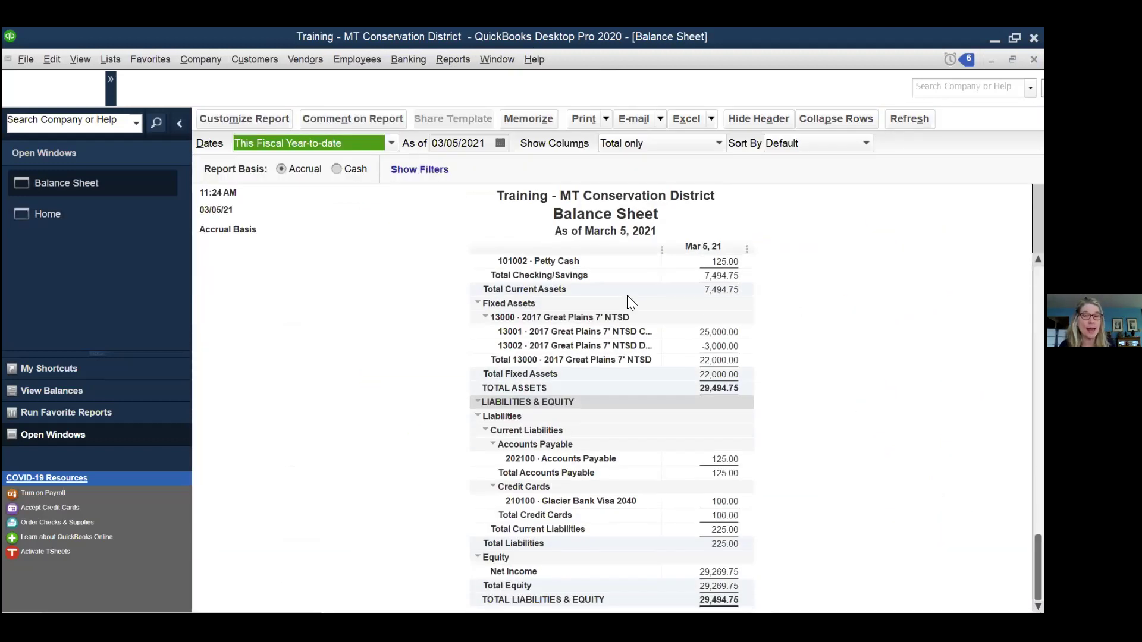
{"action": "scroll", "coordinate": [627, 295], "scroll_direction": "up", "scroll_amount": 1}
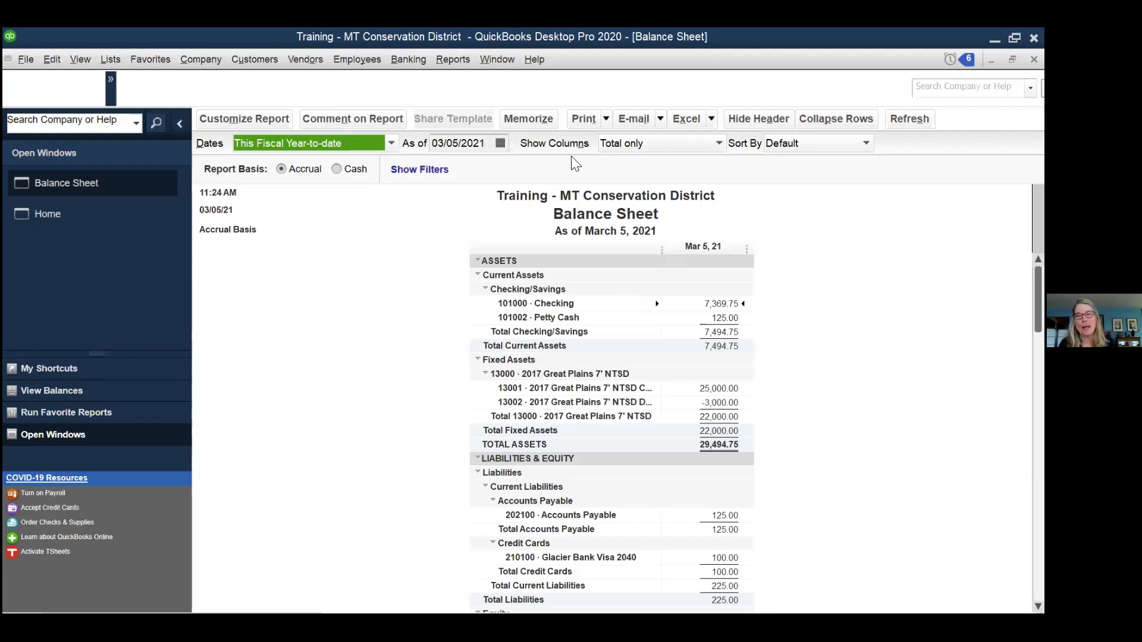
Step: Add the comment "Payroll hasn't process yet" to the 101000 Checking amount on the Balance Sheet, and save the comment
{"action": "left_click", "coordinate": [356, 118]}
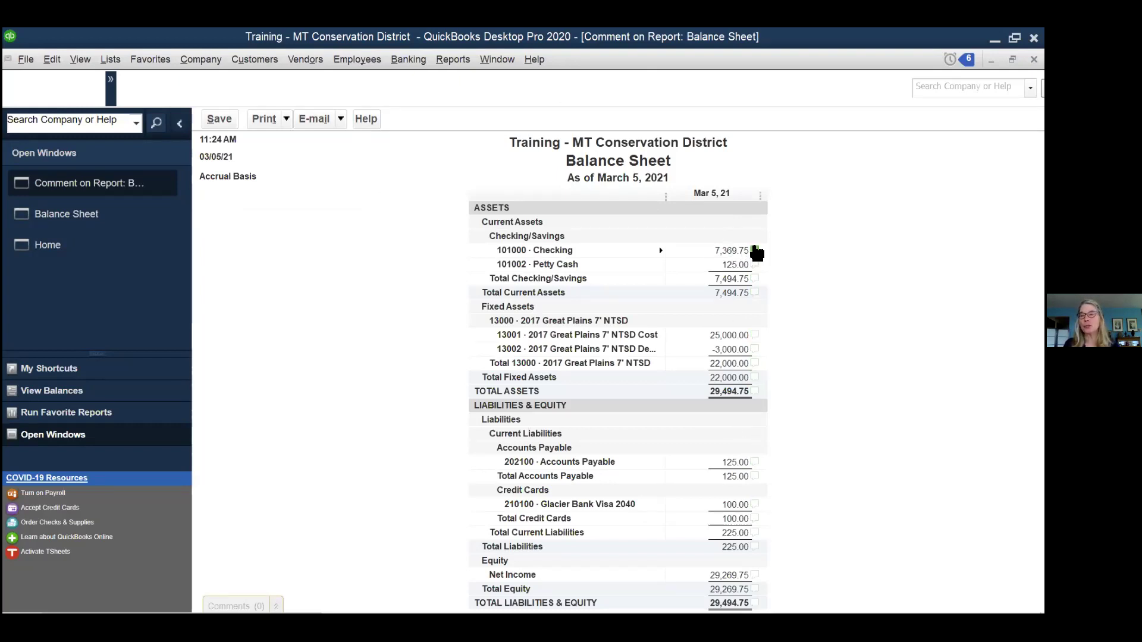
{"action": "left_click", "coordinate": [754, 251]}
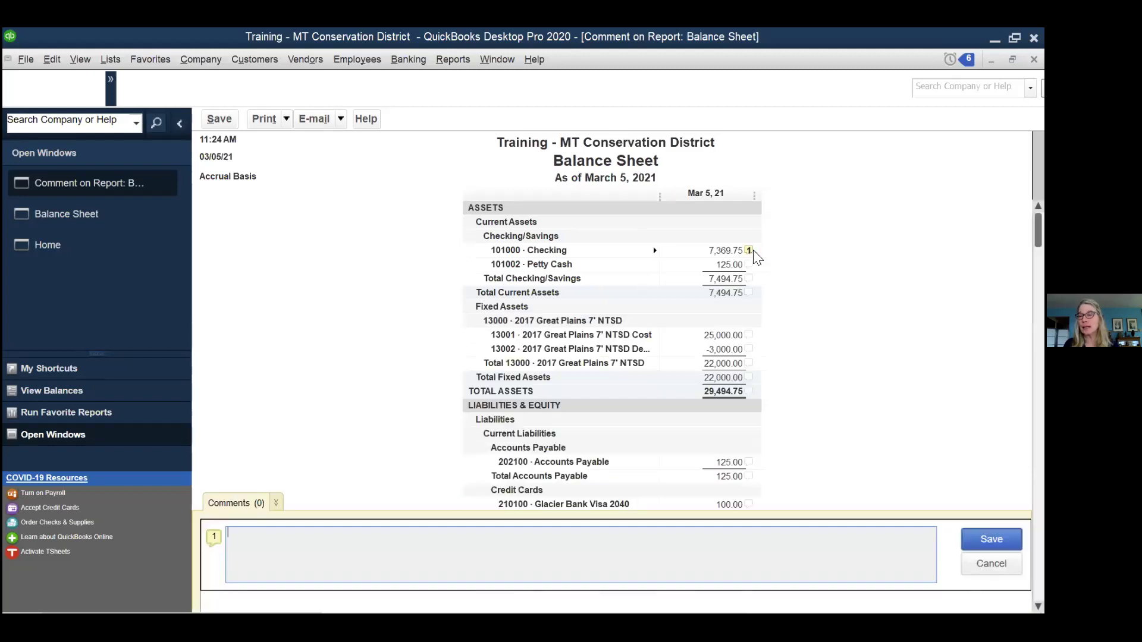
{"action": "left_click", "coordinate": [754, 516]}
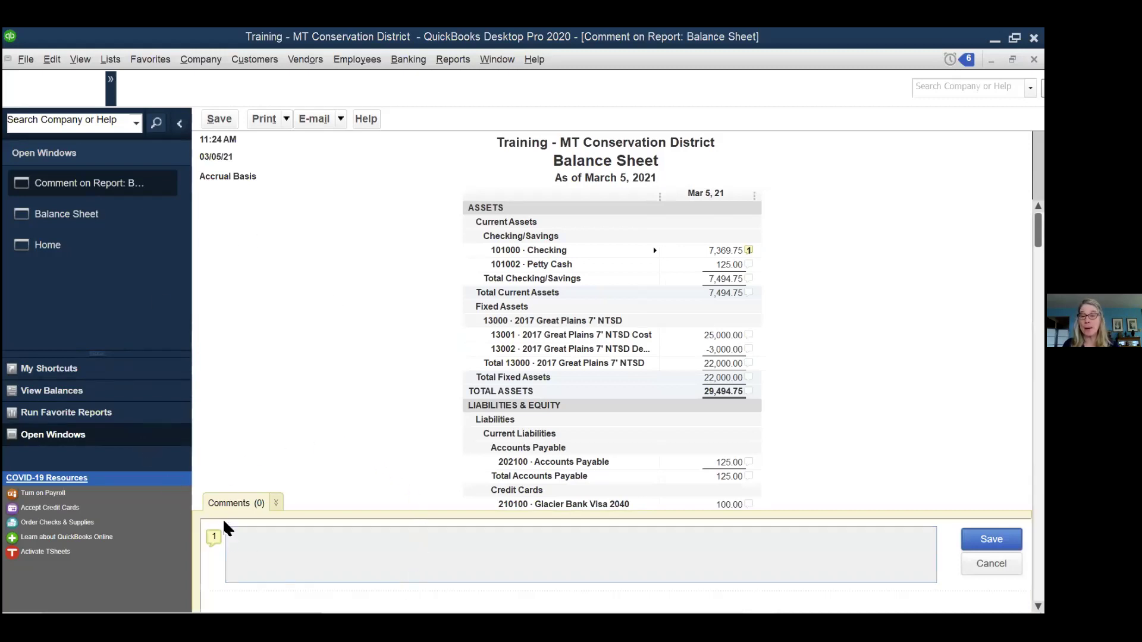
{"action": "left_click", "coordinate": [245, 539]}
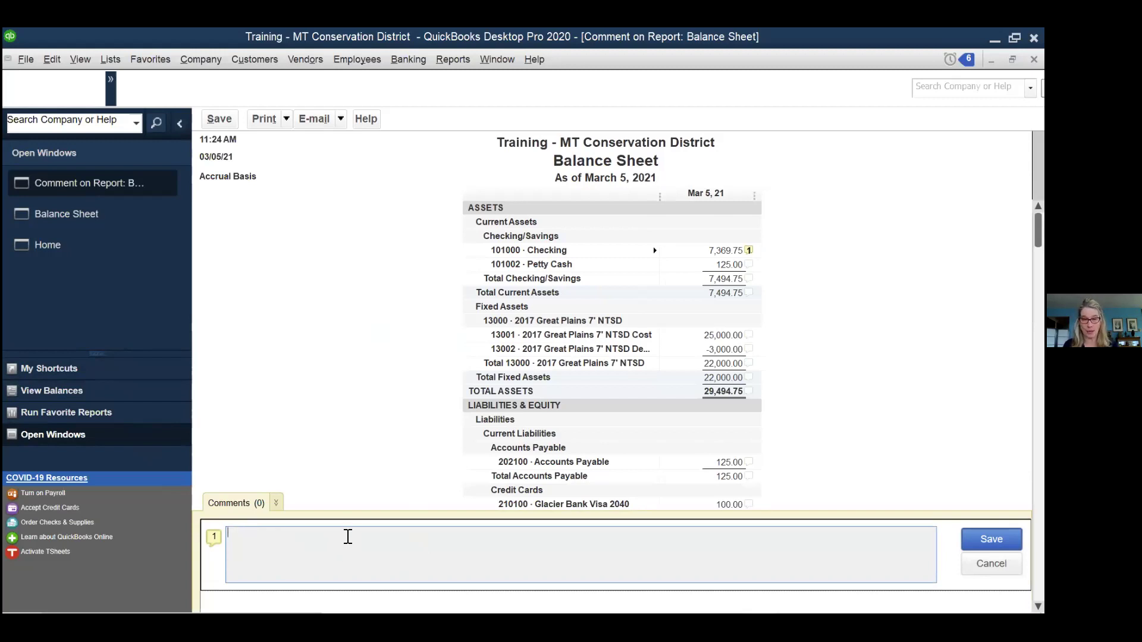
{"action": "type", "text": "Pa"}
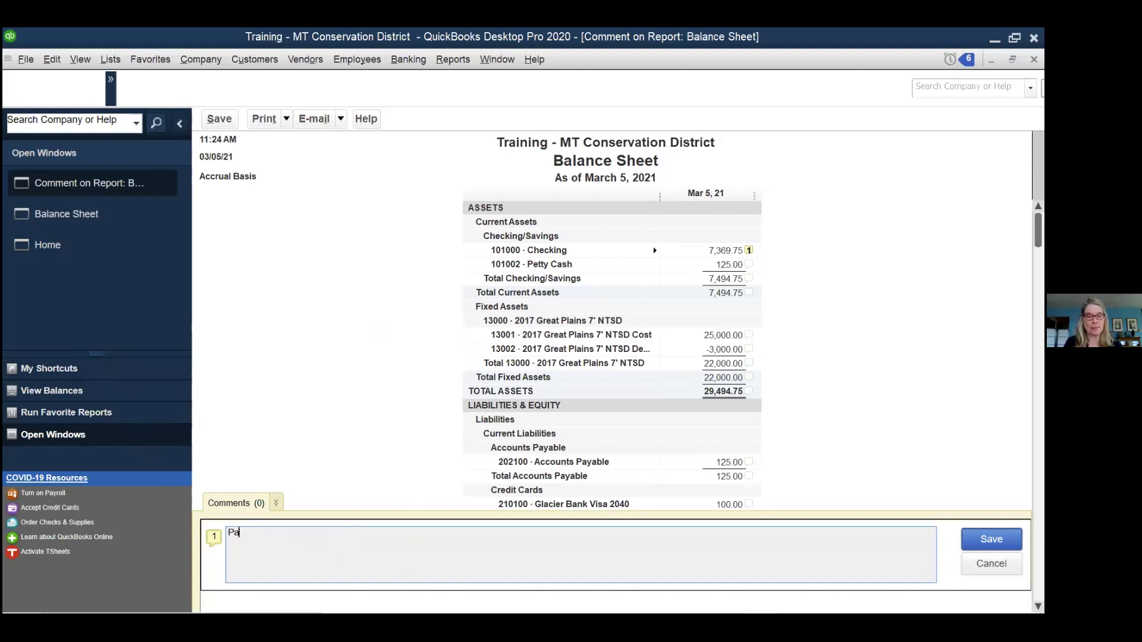
{"action": "type", "text": "y"}
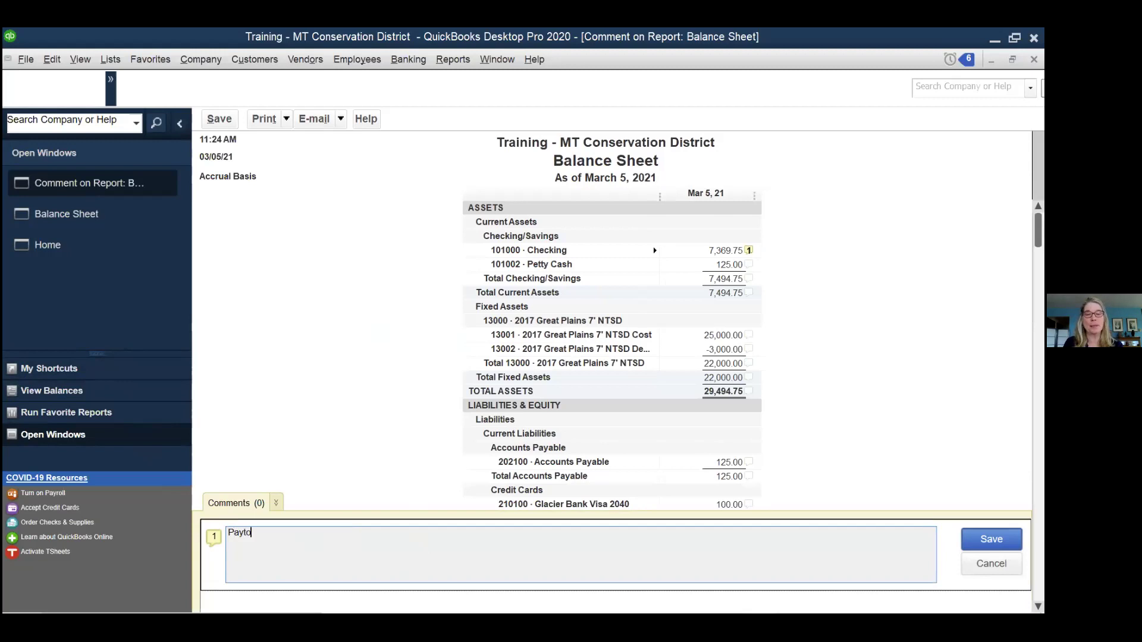
{"action": "type", "text": "roll hasn't"}
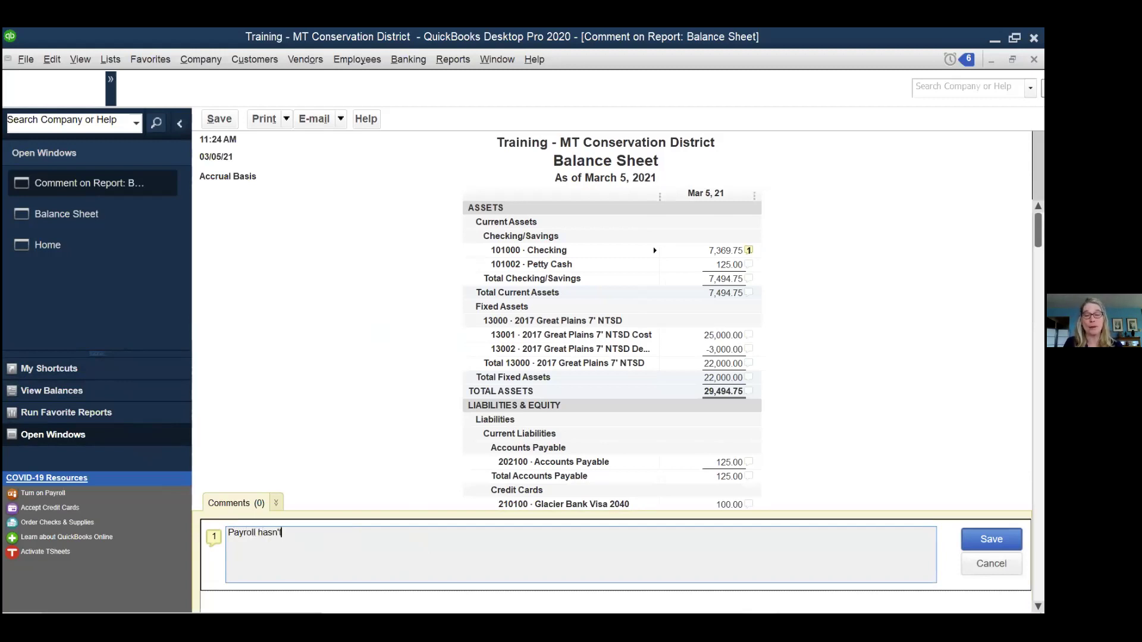
{"action": "type", "text": " proces"}
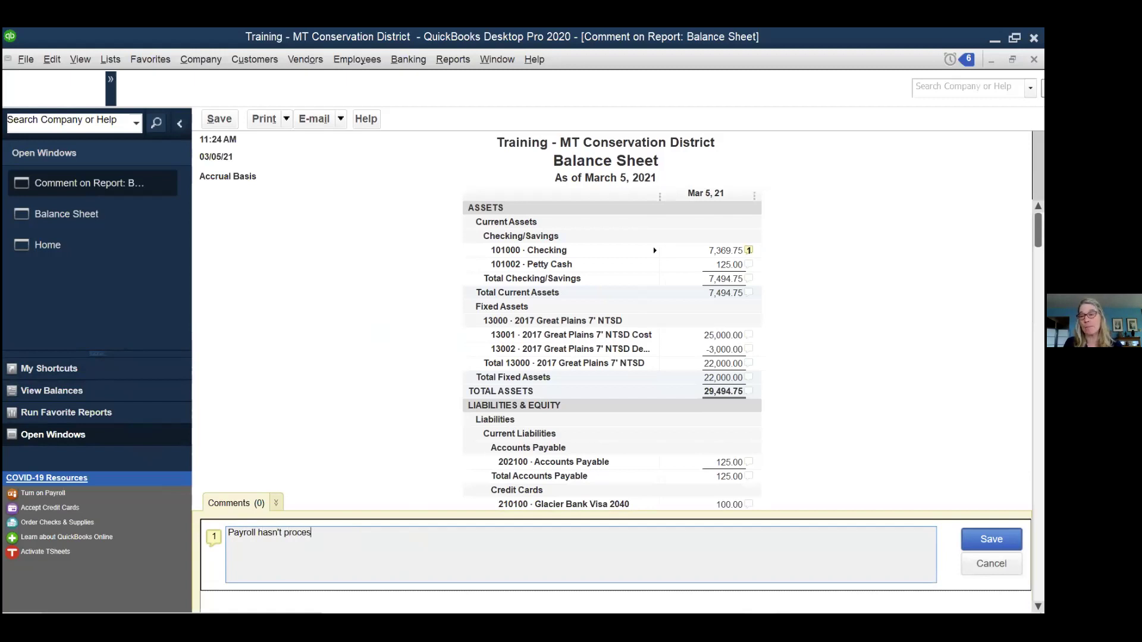
{"action": "type", "text": "s yet"}
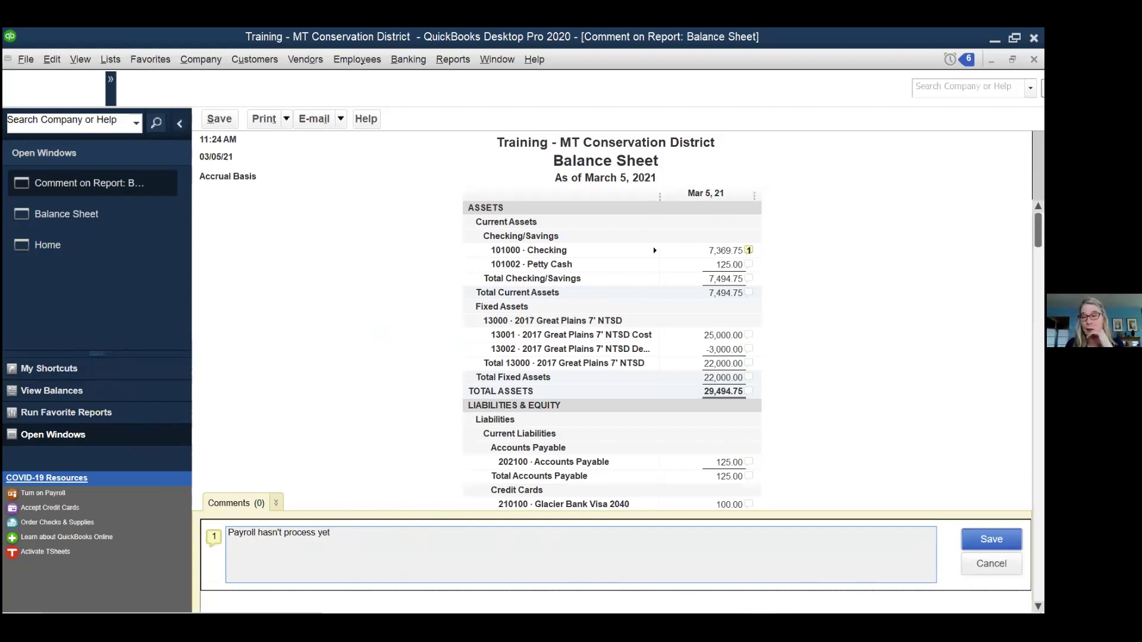
{"action": "left_click", "coordinate": [991, 539]}
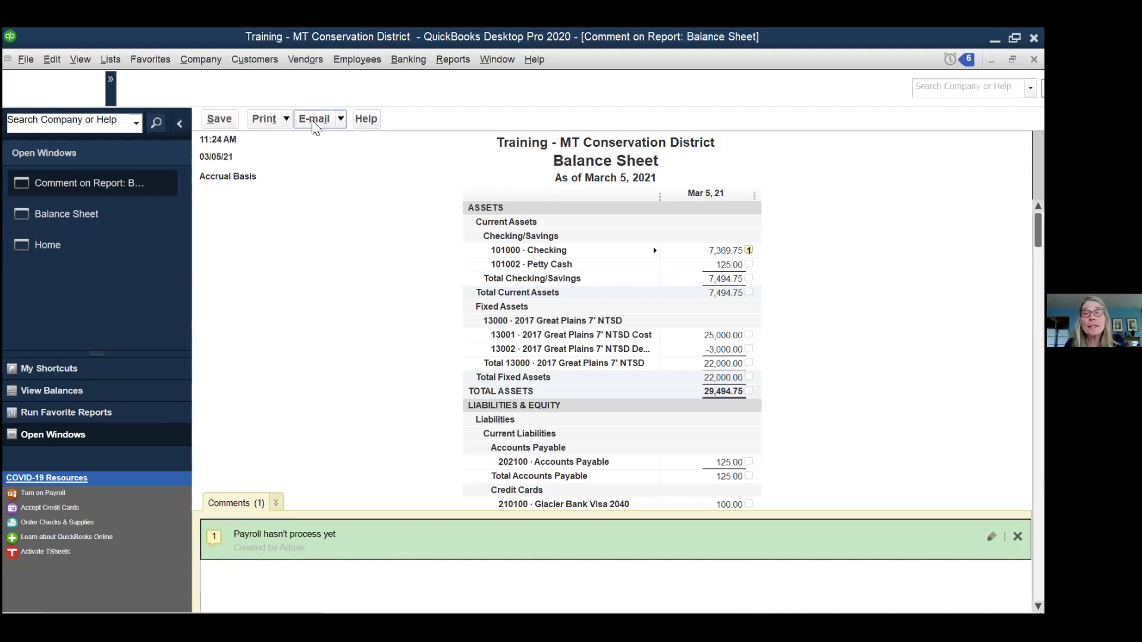
Step: Save the commented report as Balance Sheet, hide the confirmation message in future, and close the commented version
{"action": "left_click", "coordinate": [217, 120]}
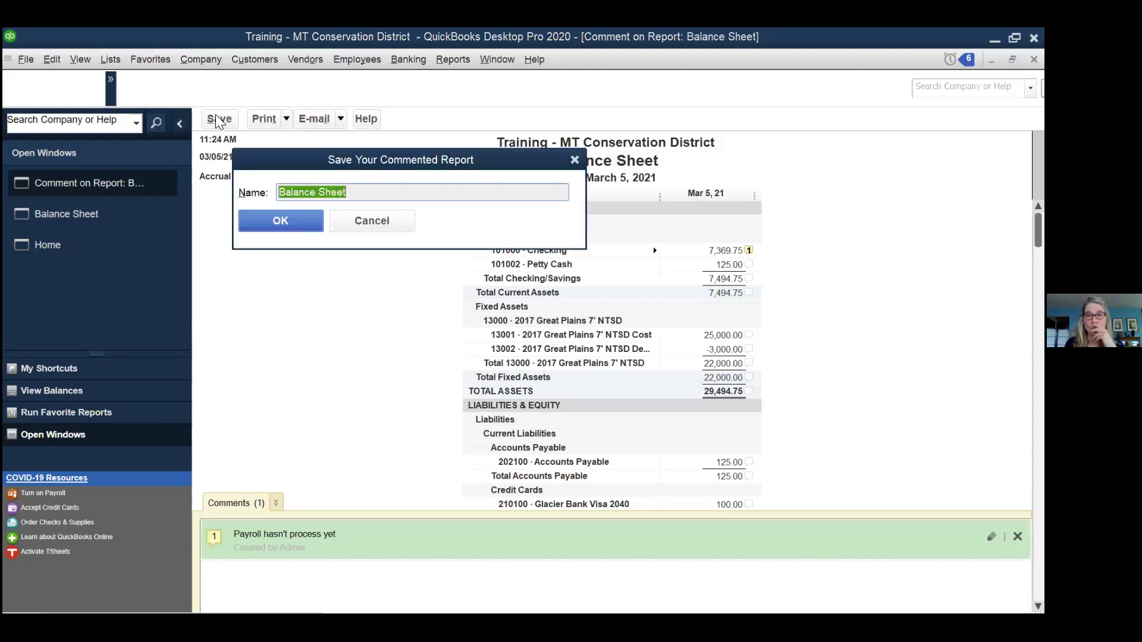
{"action": "left_click", "coordinate": [281, 225]}
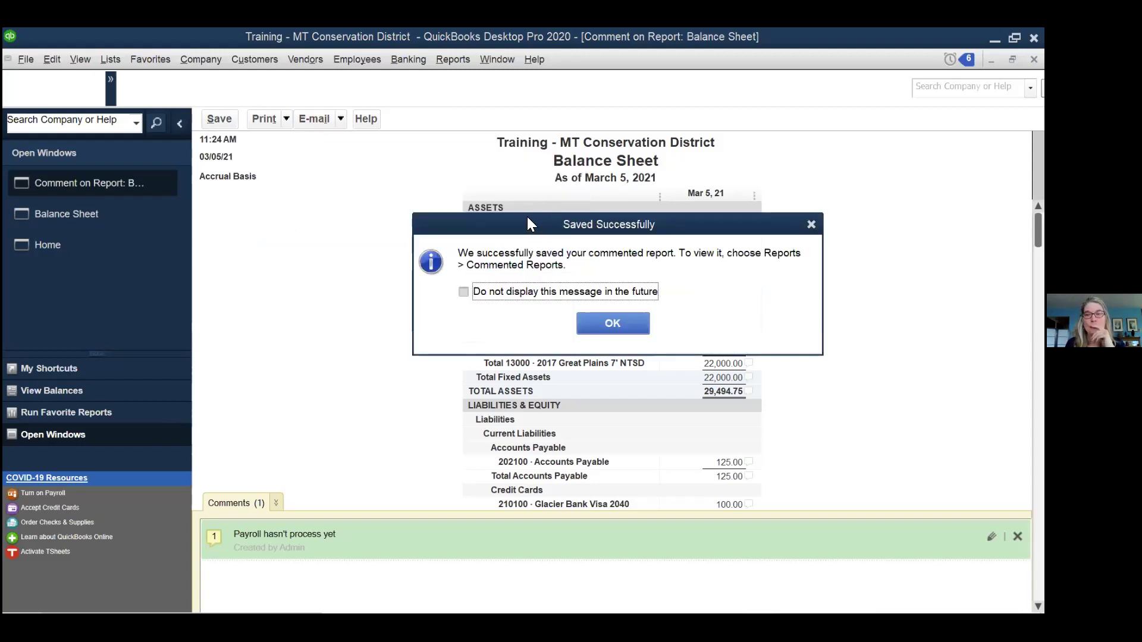
{"action": "left_click", "coordinate": [464, 293]}
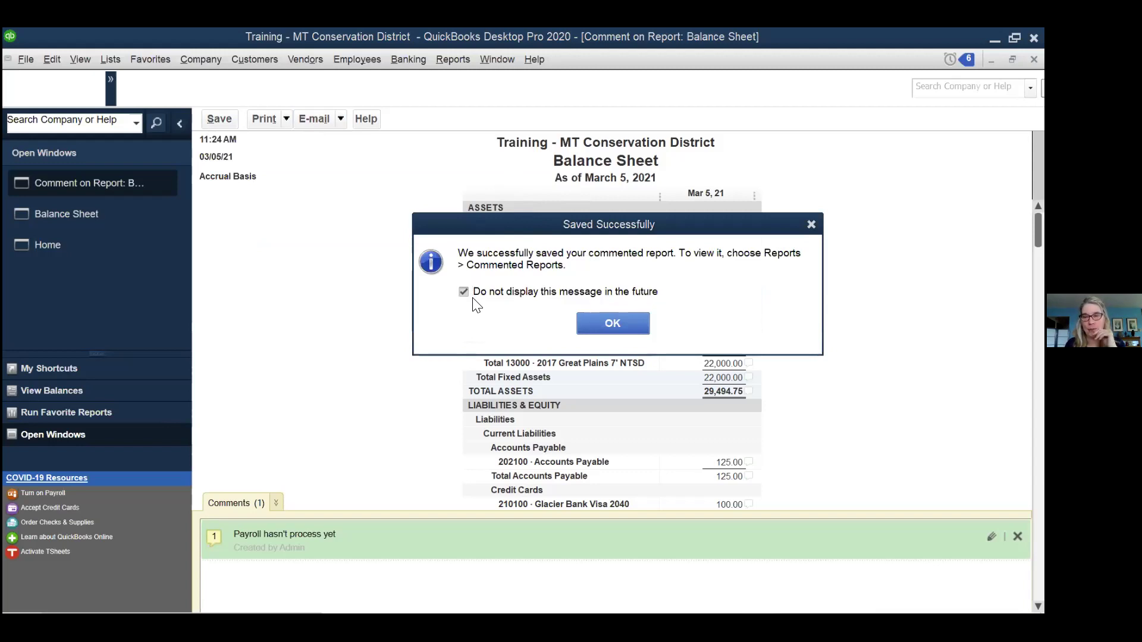
{"action": "left_click", "coordinate": [631, 328]}
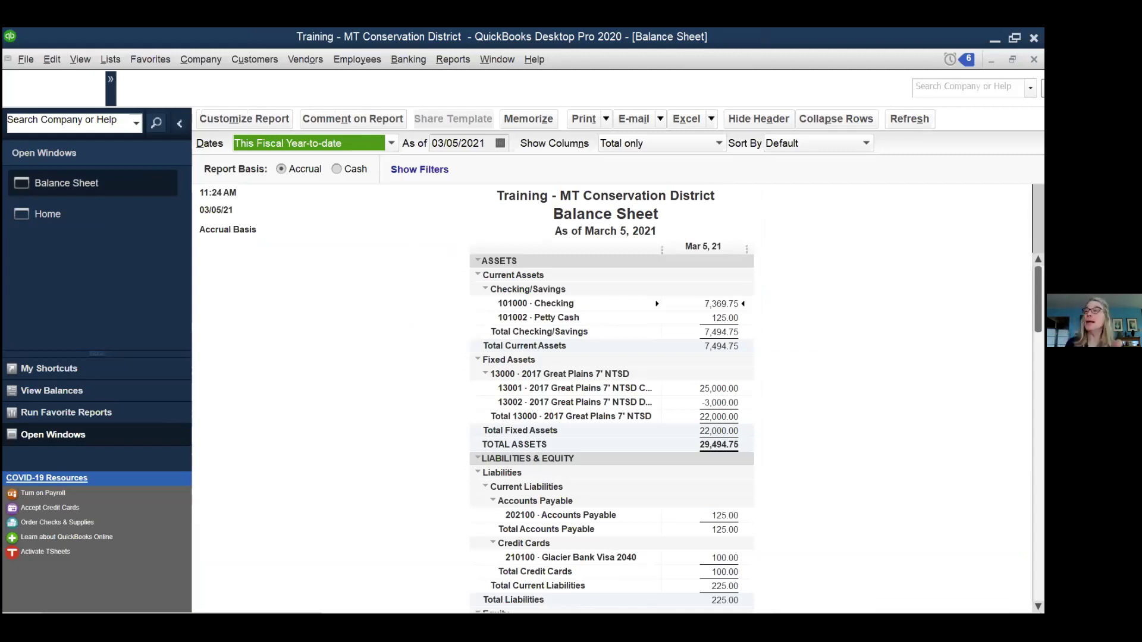
Step: Open the saved Balance Sheet from the commented reports, review its comment on the Checking amount, and close all open report windows
{"action": "left_click", "coordinate": [454, 60]}
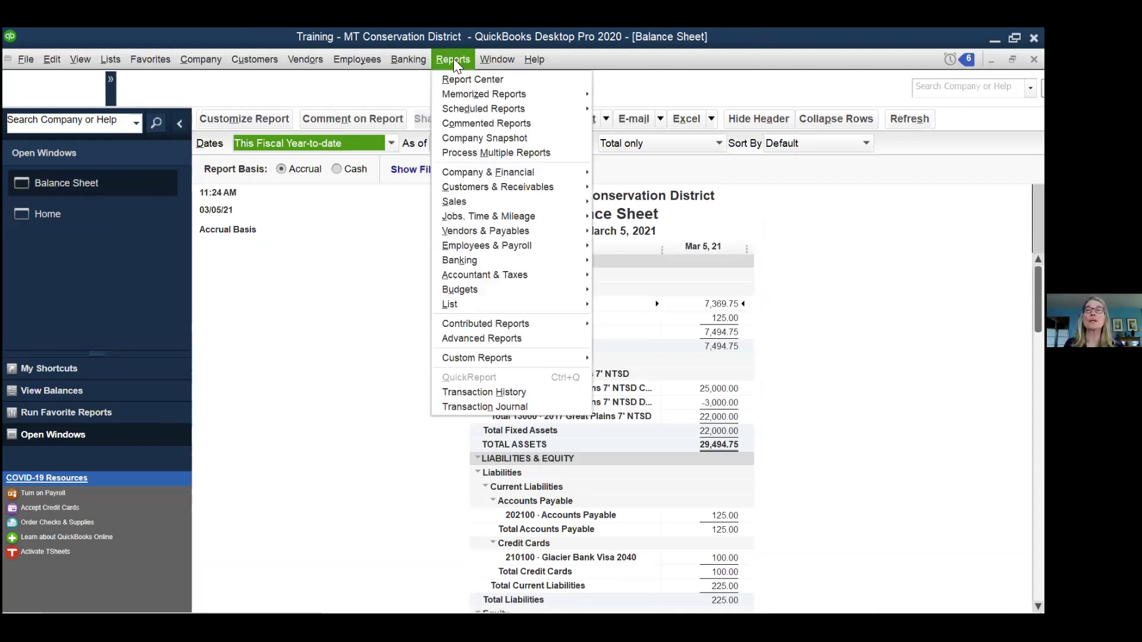
{"action": "left_click", "coordinate": [475, 123]}
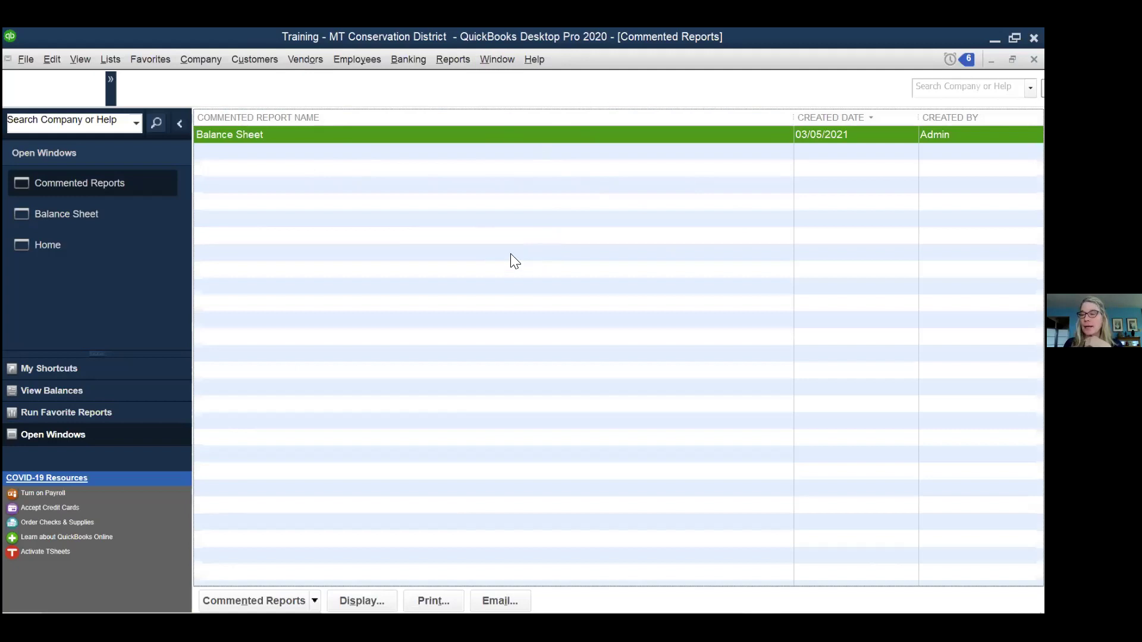
{"action": "double_click", "coordinate": [452, 137]}
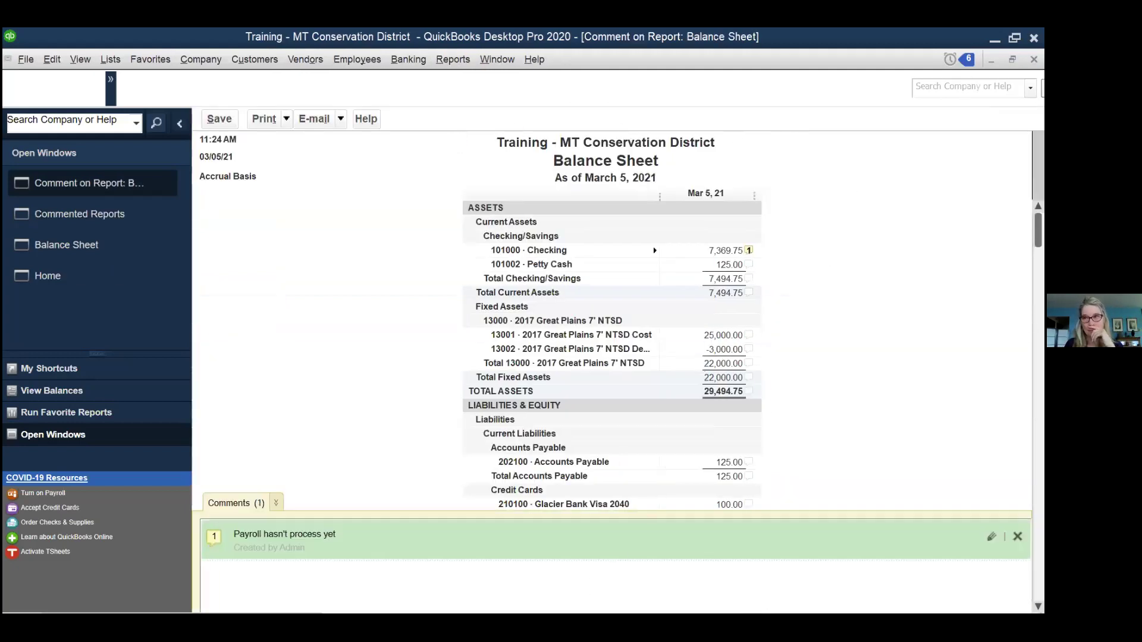
{"action": "key", "text": "Escape"}
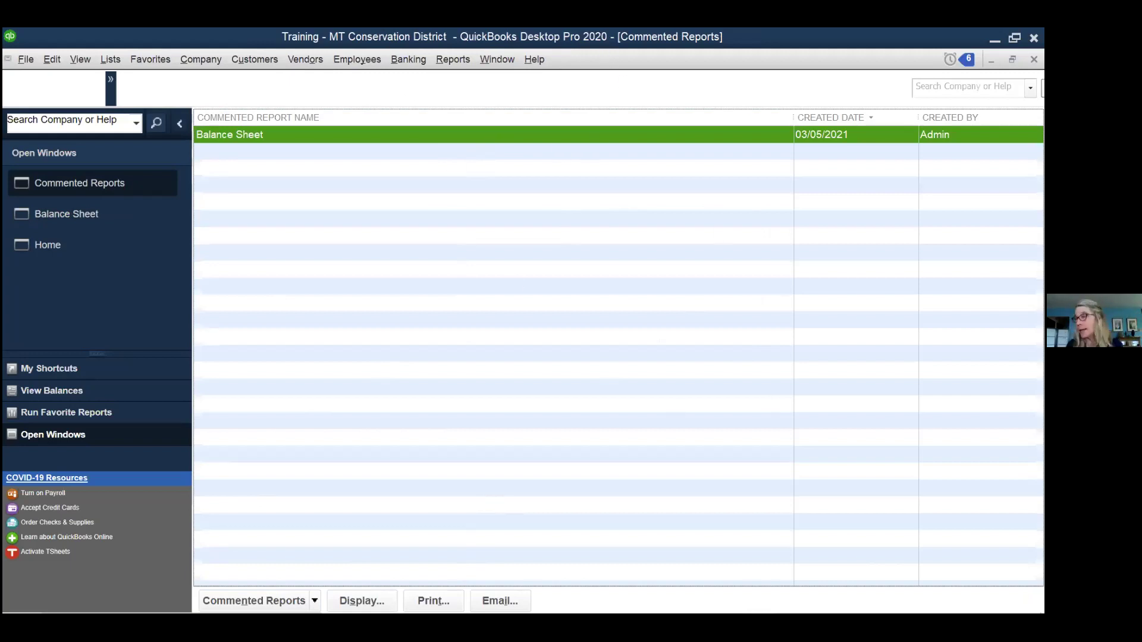
{"action": "key", "text": "Escape"}
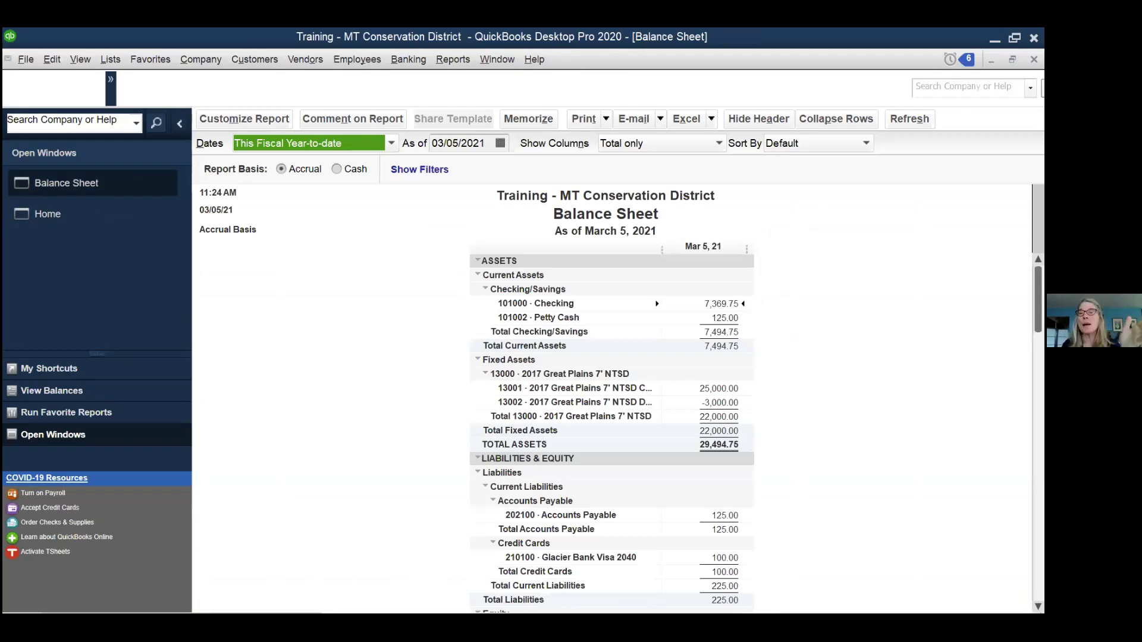
{"action": "key", "text": "Escape"}
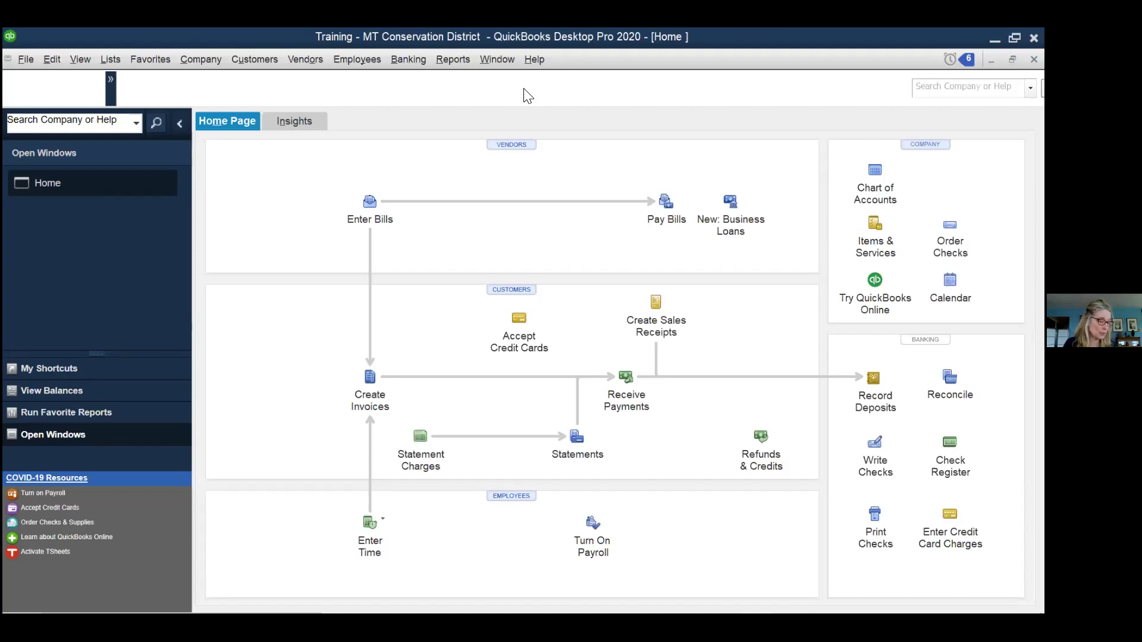
Step: Run the Profit & Loss by Job report and review every customer and job column through to the total
{"action": "left_click", "coordinate": [450, 58]}
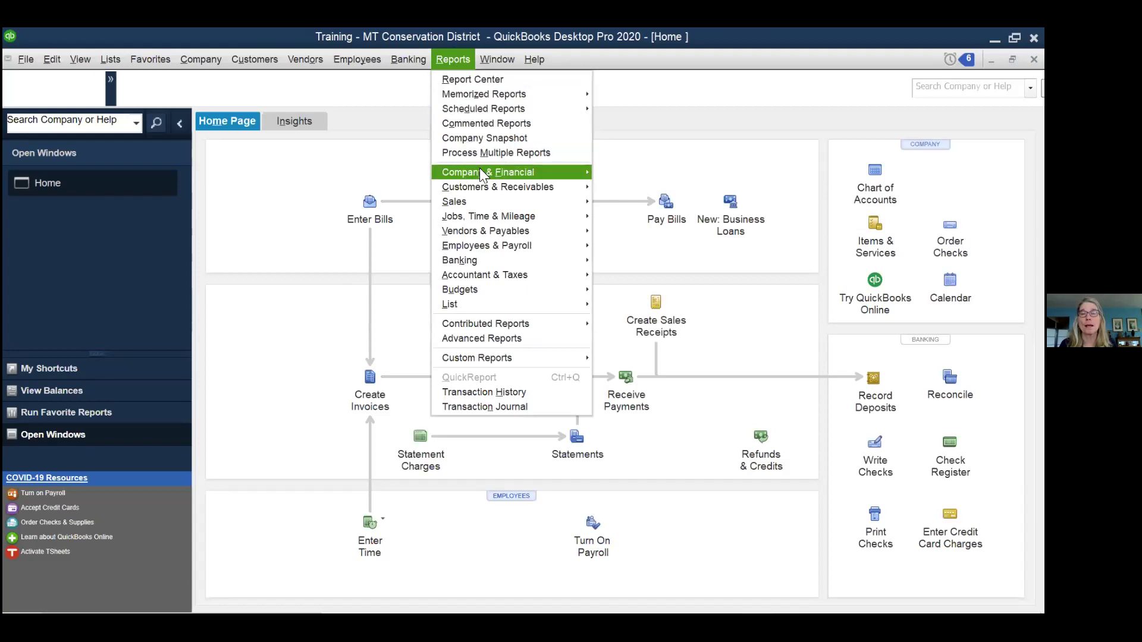
{"action": "mouse_move", "coordinate": [479, 170]}
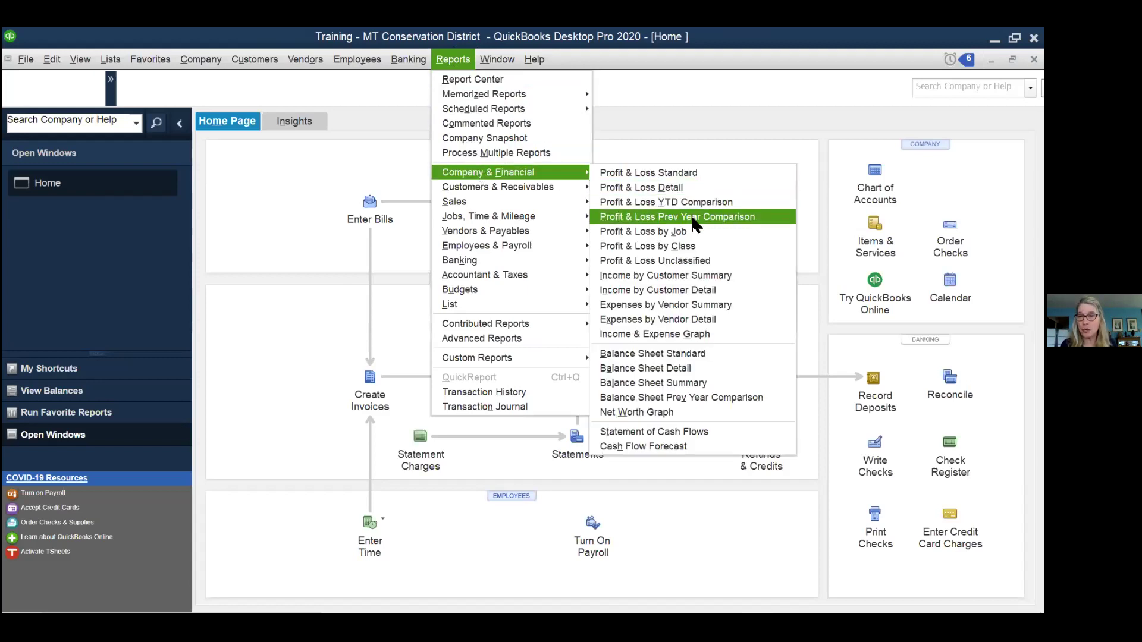
{"action": "left_click", "coordinate": [693, 231]}
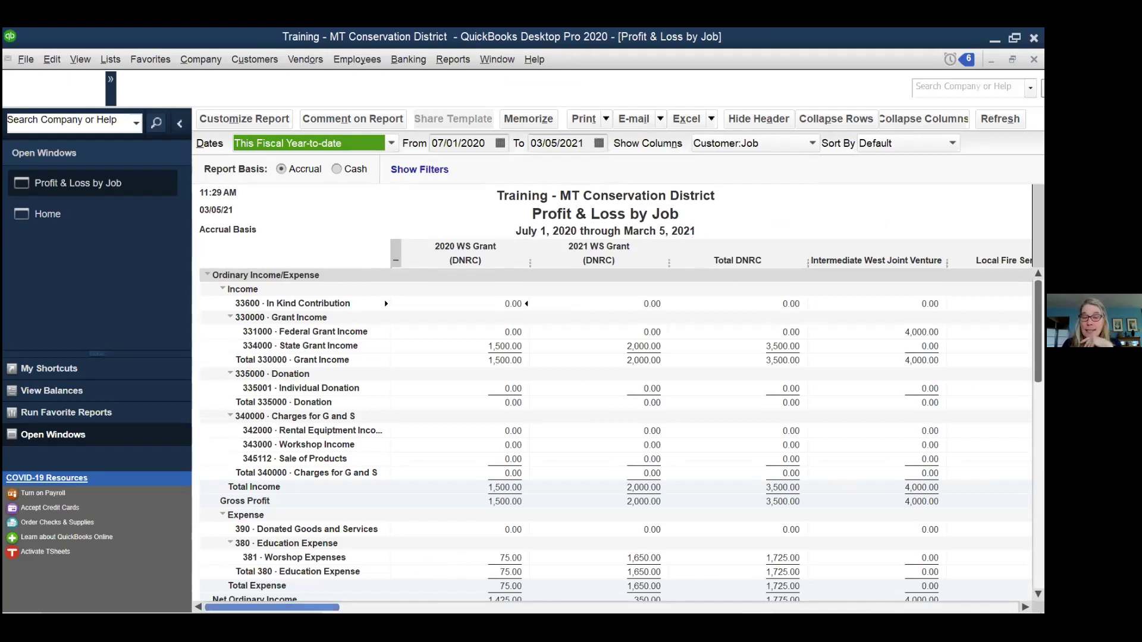
{"action": "scroll", "coordinate": [612, 416], "scroll_direction": "right", "scroll_amount": 10}
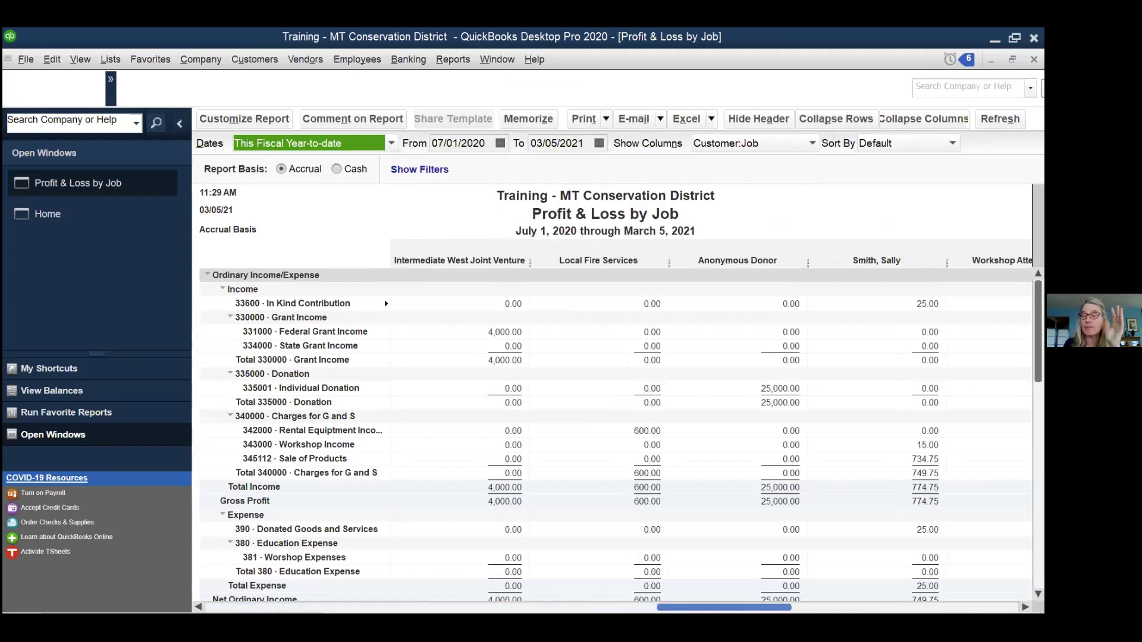
{"action": "scroll", "coordinate": [613, 417], "scroll_direction": "right", "scroll_amount": 10}
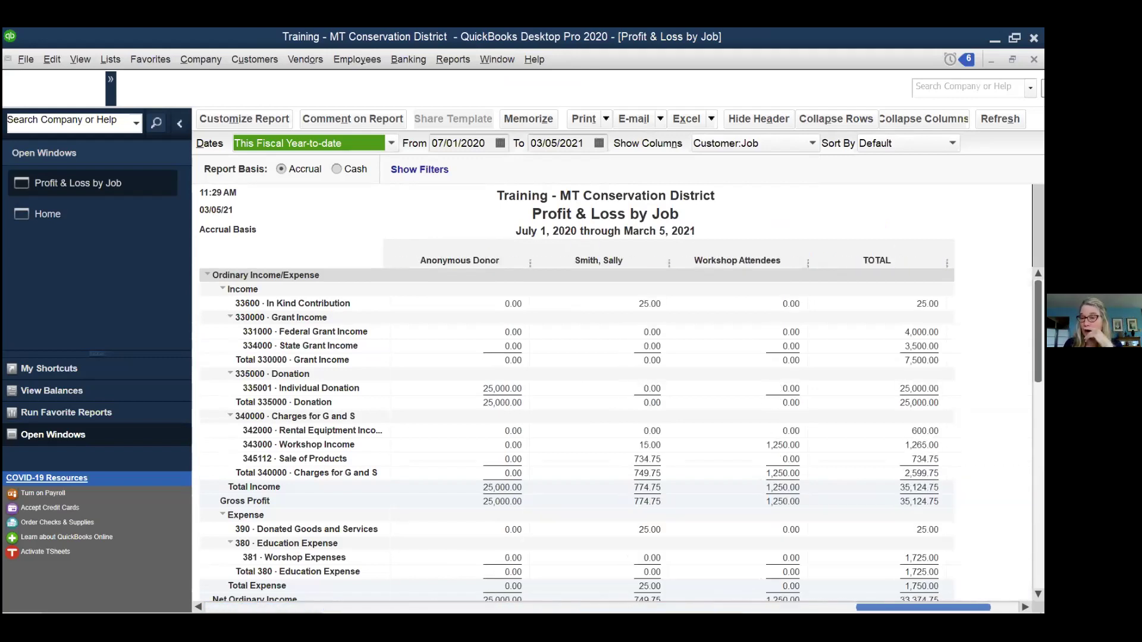
{"action": "scroll", "coordinate": [612, 416], "scroll_direction": "left", "scroll_amount": 15}
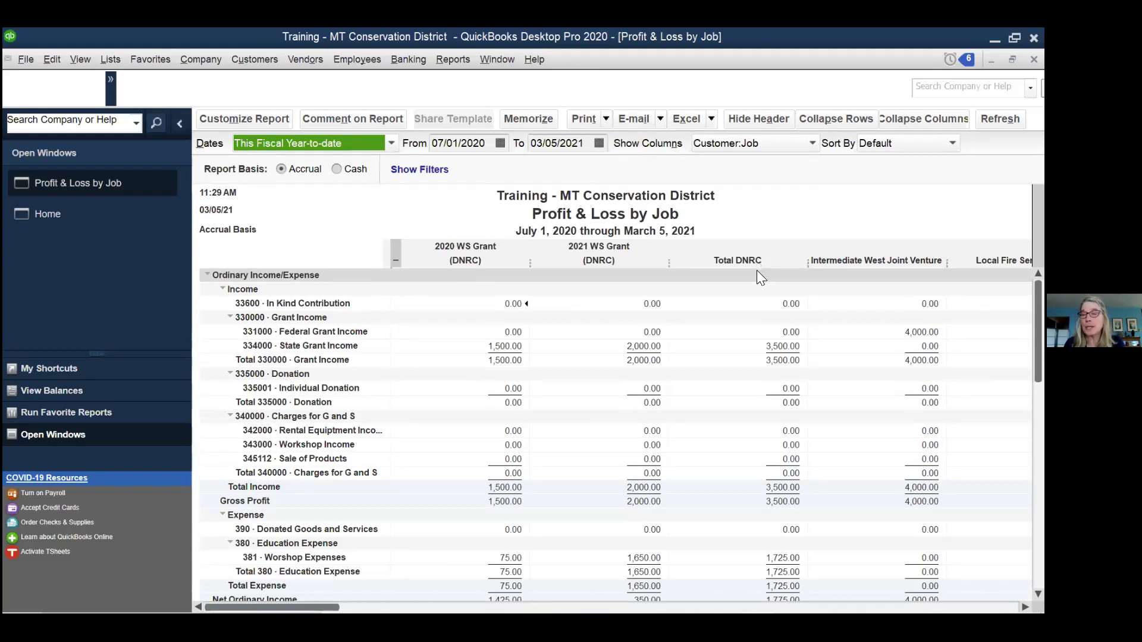
{"action": "scroll", "coordinate": [759, 277], "scroll_direction": "down", "scroll_amount": 1}
{"action": "scroll", "coordinate": [759, 276], "scroll_direction": "up", "scroll_amount": 1}
{"action": "scroll", "coordinate": [759, 276], "scroll_direction": "down", "scroll_amount": 1}
{"action": "scroll", "coordinate": [759, 276], "scroll_direction": "up", "scroll_amount": 1}
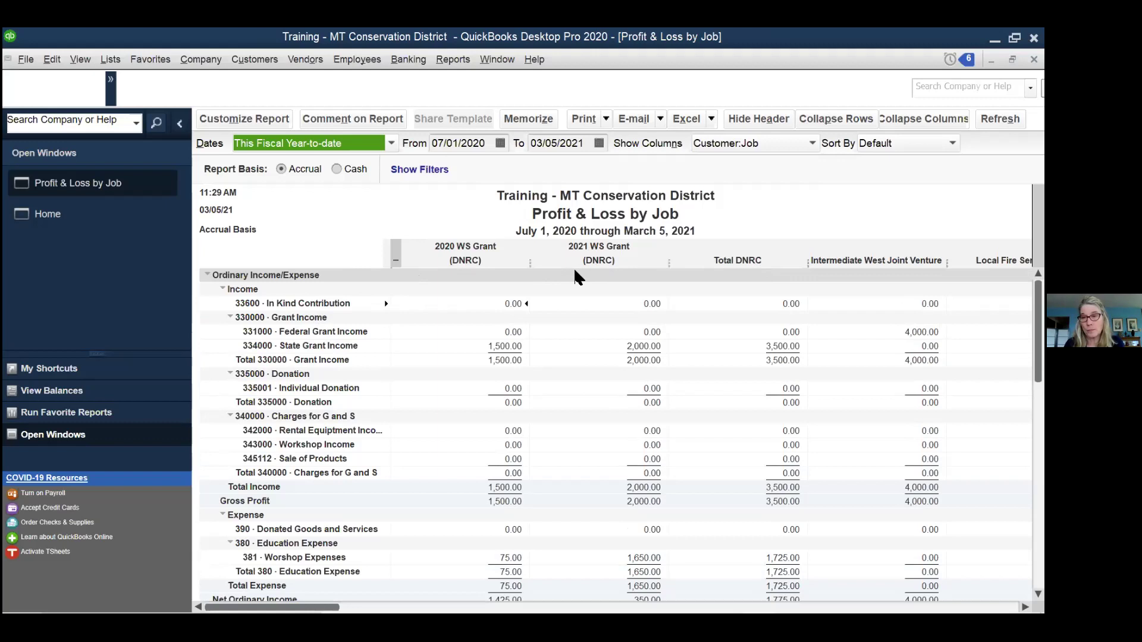
Step: Collapse the DNRC grant jobs into a single DNRC column on the Profit & Loss by Job report, and close the report
{"action": "left_click", "coordinate": [396, 260]}
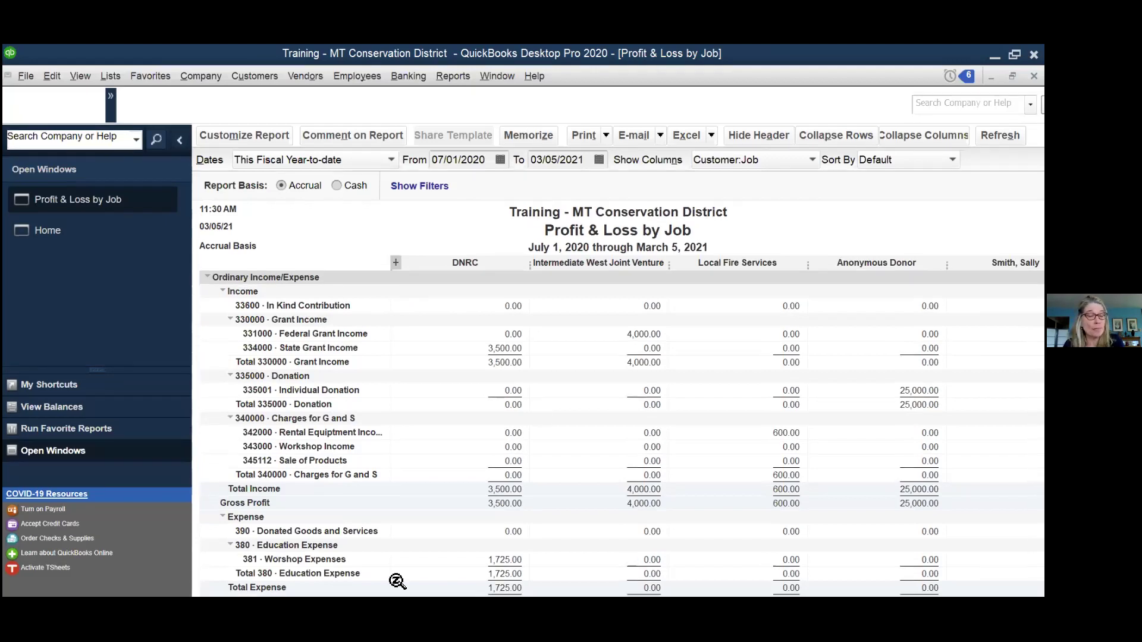
{"action": "mouse_move", "coordinate": [306, 608]}
{"action": "left_mouse_down"}
{"action": "mouse_move", "coordinate": [921, 607]}
{"action": "mouse_move", "coordinate": [306, 607]}
{"action": "left_mouse_up"}
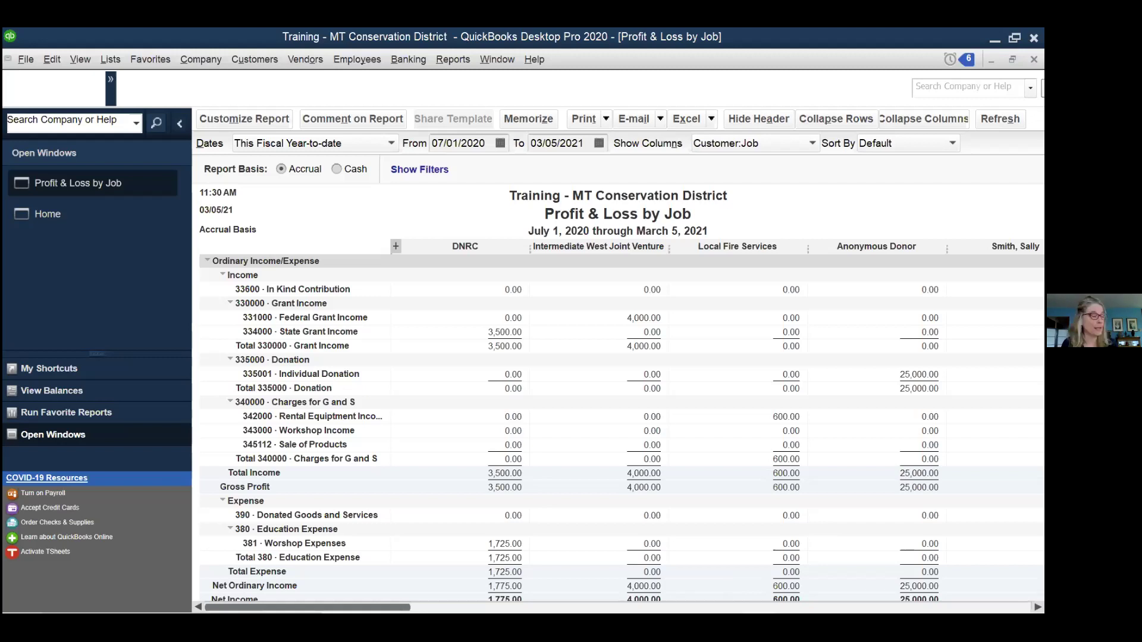
{"action": "key", "text": "Escape"}
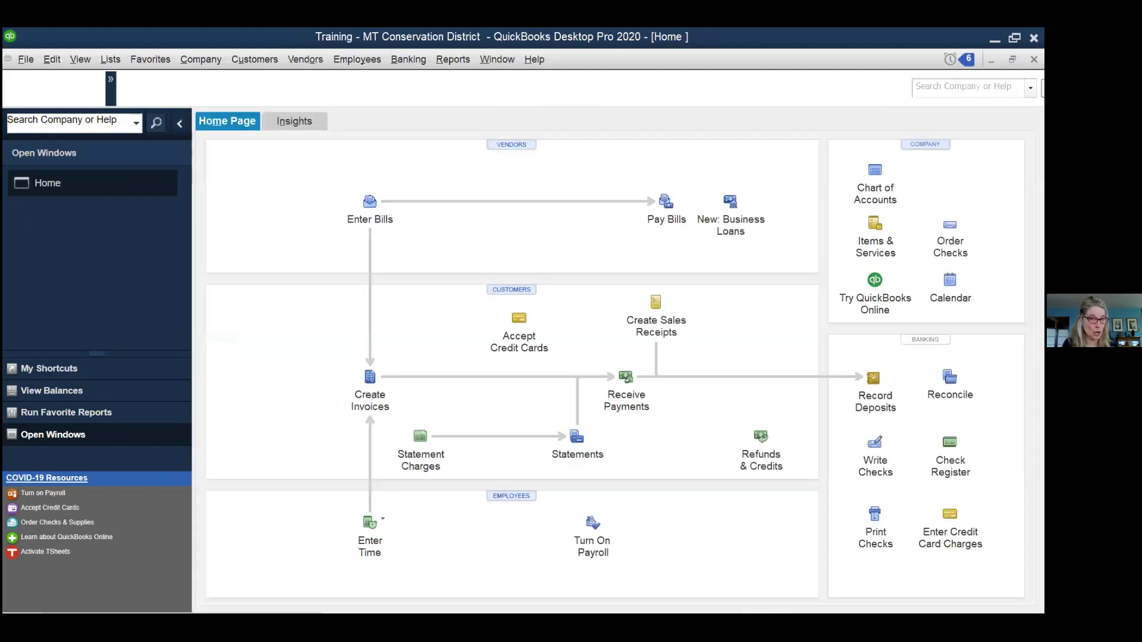
Step: Run the Profit & Loss by Class report and examine the Unclassified column for amounts without a class
{"action": "left_click", "coordinate": [440, 56]}
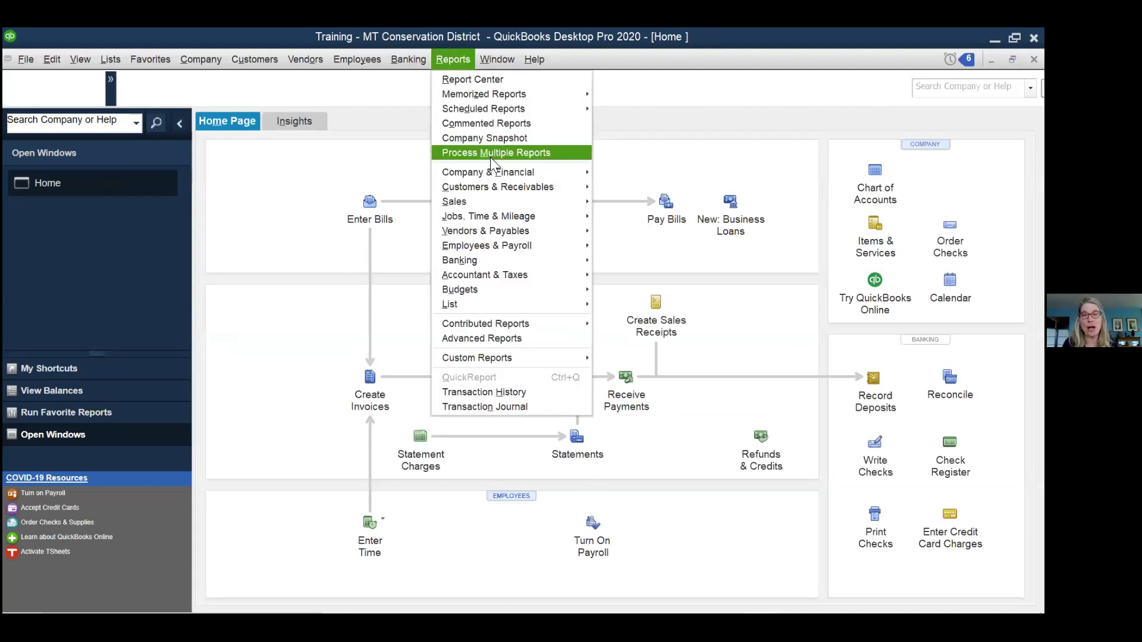
{"action": "mouse_move", "coordinate": [497, 170]}
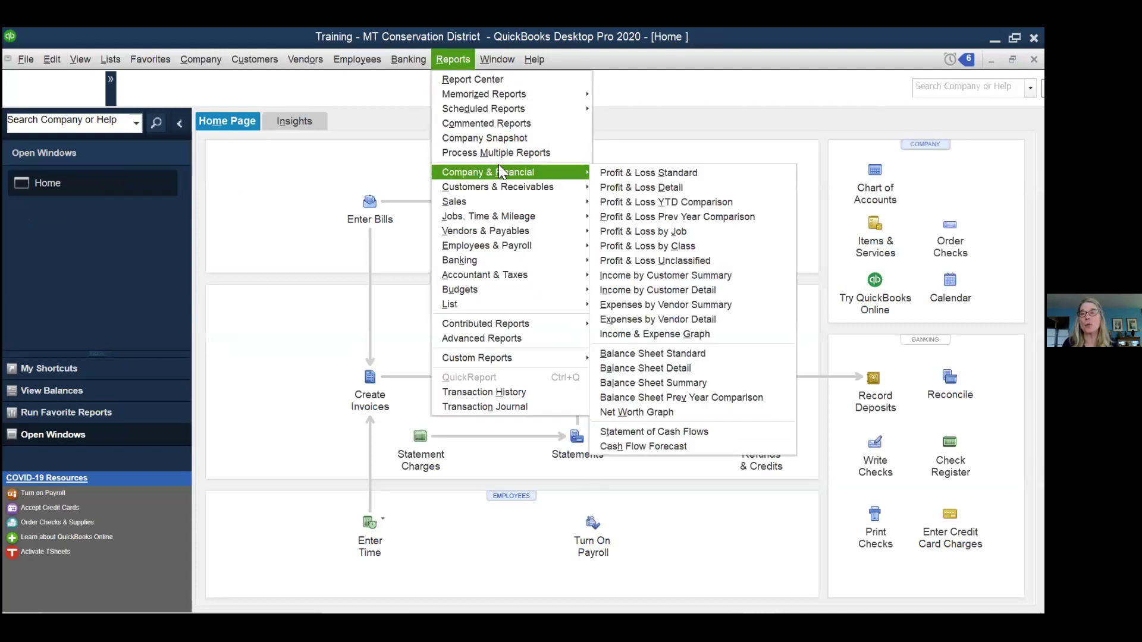
{"action": "left_click", "coordinate": [711, 245]}
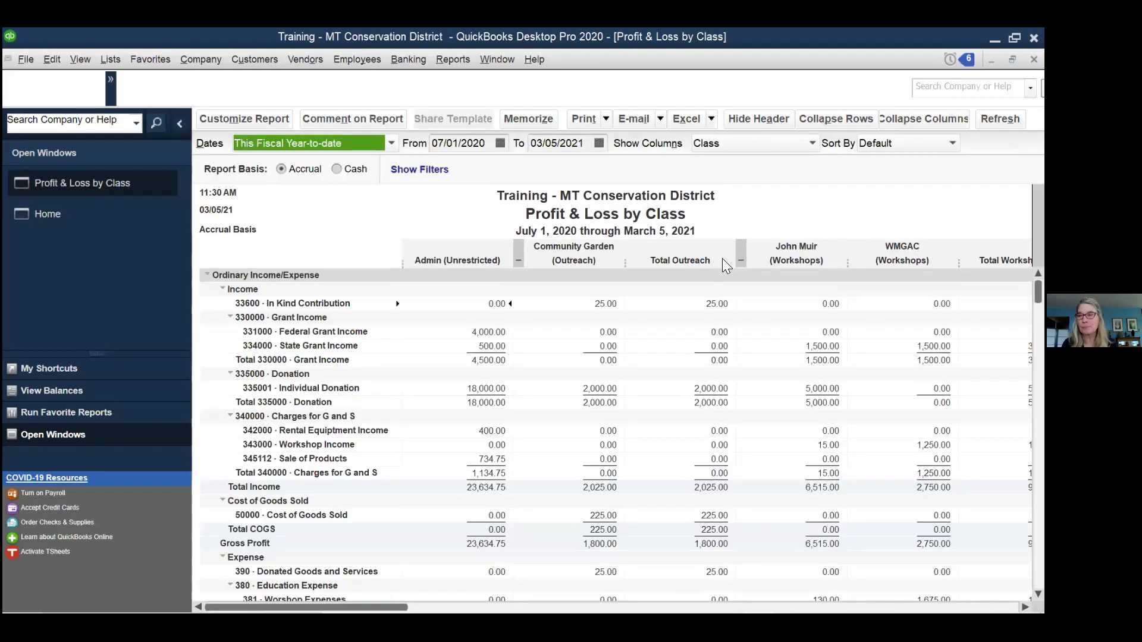
{"action": "left_click_drag", "start_coordinate": [363, 608], "coordinate": [975, 607]}
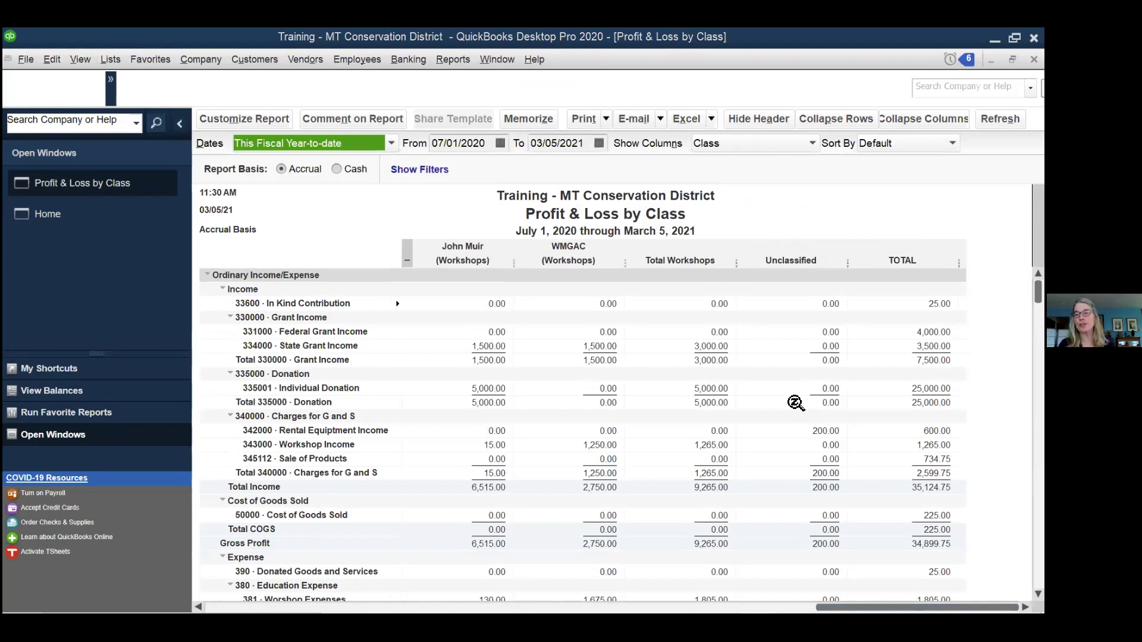
Step: Assign class Admin (Unrestricted) to the NTSD Rental line of the invoice behind the Unclassified Rental Equipment Income, record the change, and close the transaction detail
{"action": "double_click", "coordinate": [828, 430]}
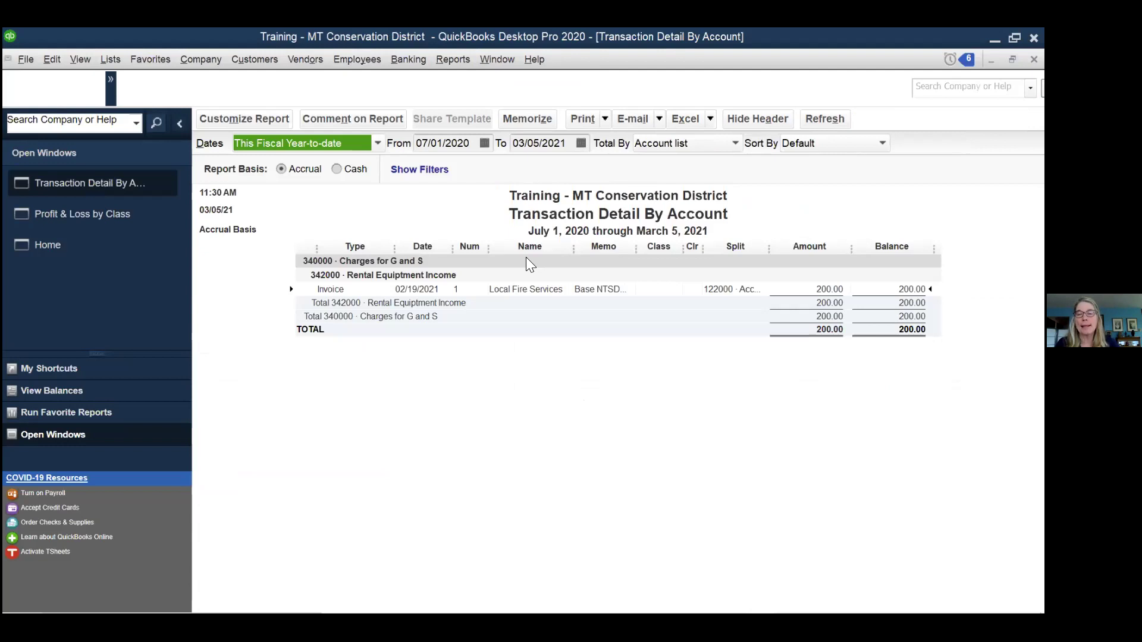
{"action": "double_click", "coordinate": [618, 288]}
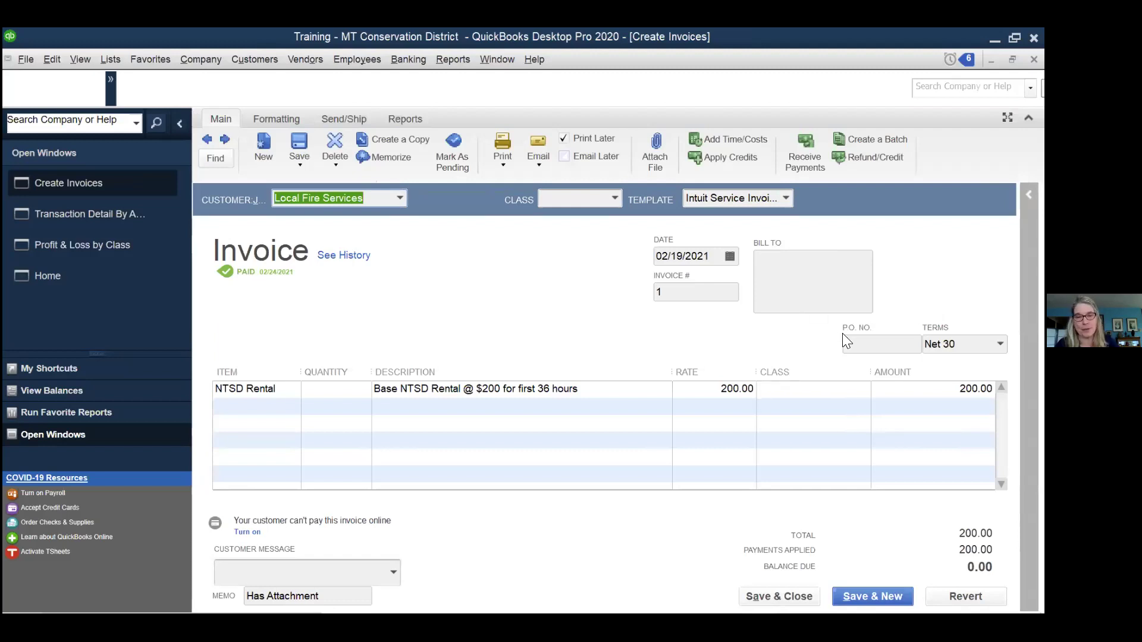
{"action": "left_click", "coordinate": [649, 258]}
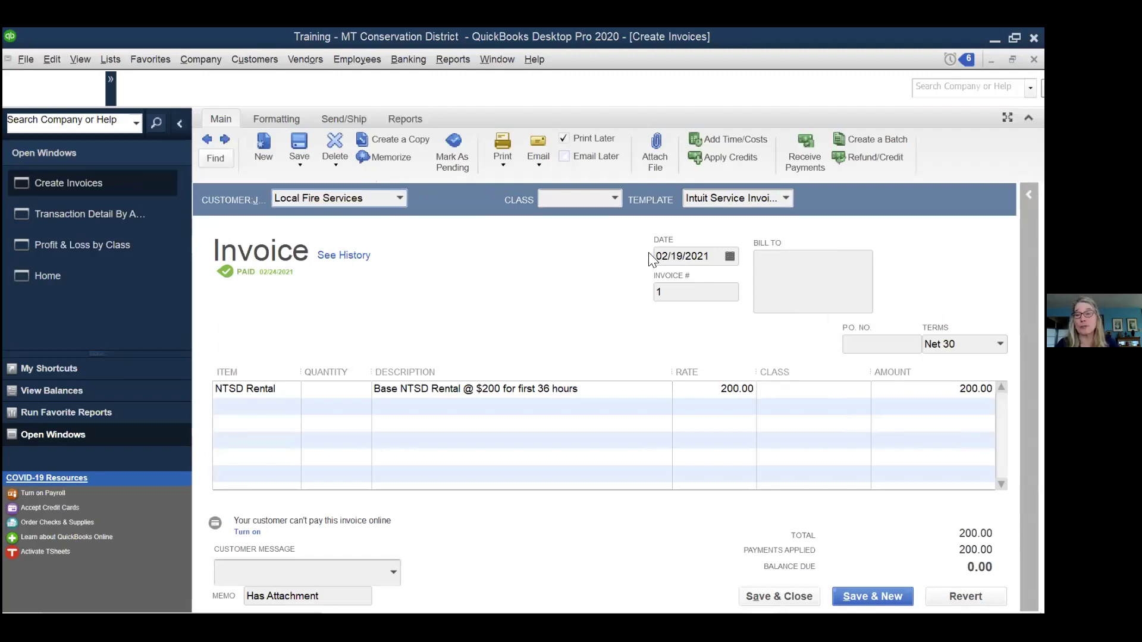
{"action": "left_click", "coordinate": [867, 392]}
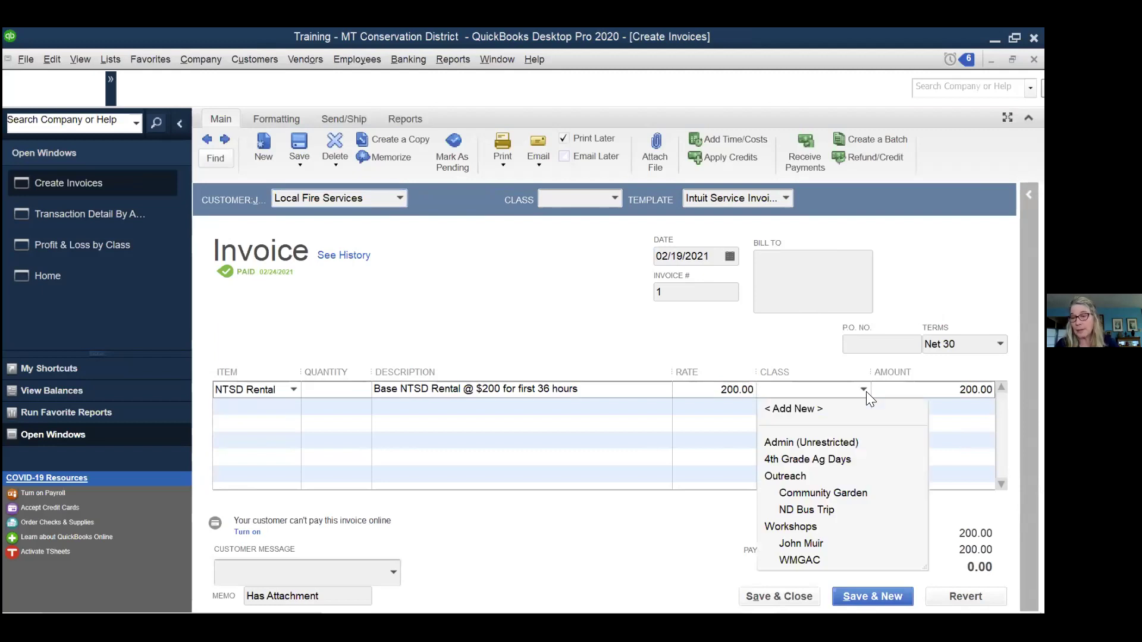
{"action": "left_click", "coordinate": [779, 443]}
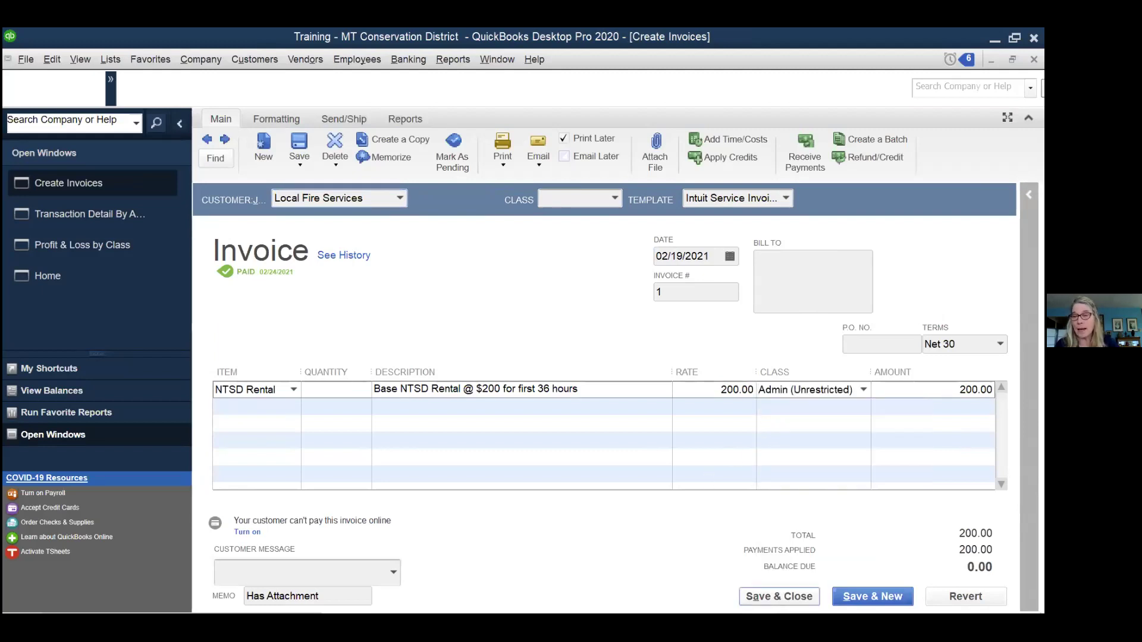
{"action": "left_click", "coordinate": [778, 596]}
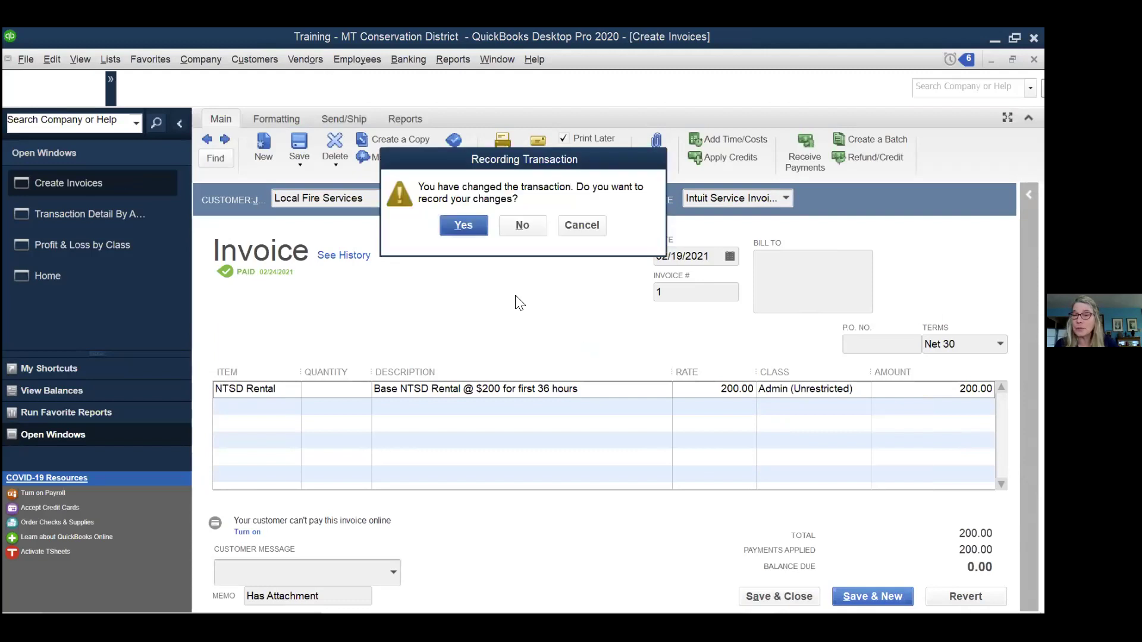
{"action": "left_click", "coordinate": [463, 226]}
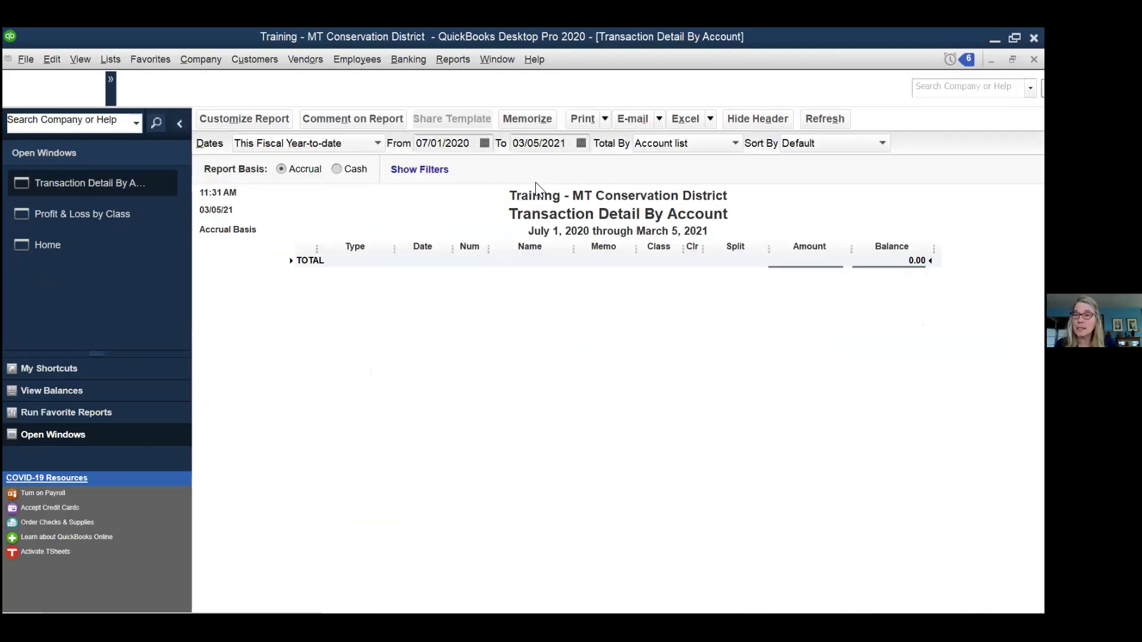
{"action": "left_click", "coordinate": [1033, 59]}
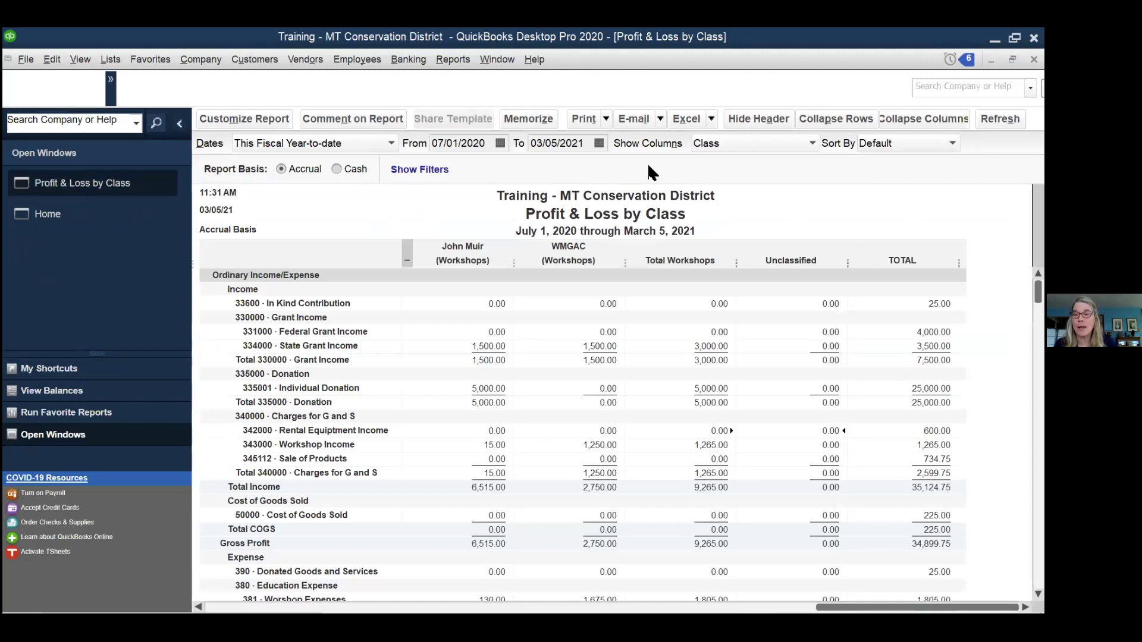
Step: Assign class Admin (Unrestricted) to the Dues line of the NACD check behind the Unclassified amount, record the change, and close both reports
{"action": "scroll", "coordinate": [892, 326], "scroll_direction": "down", "scroll_amount": 3}
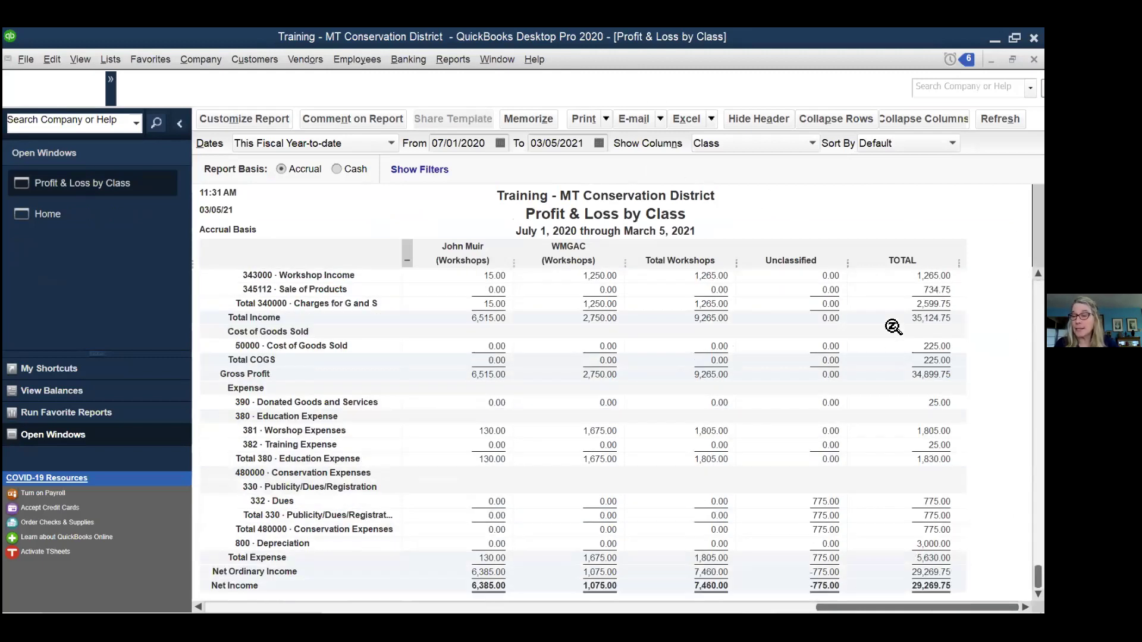
{"action": "double_click", "coordinate": [824, 501]}
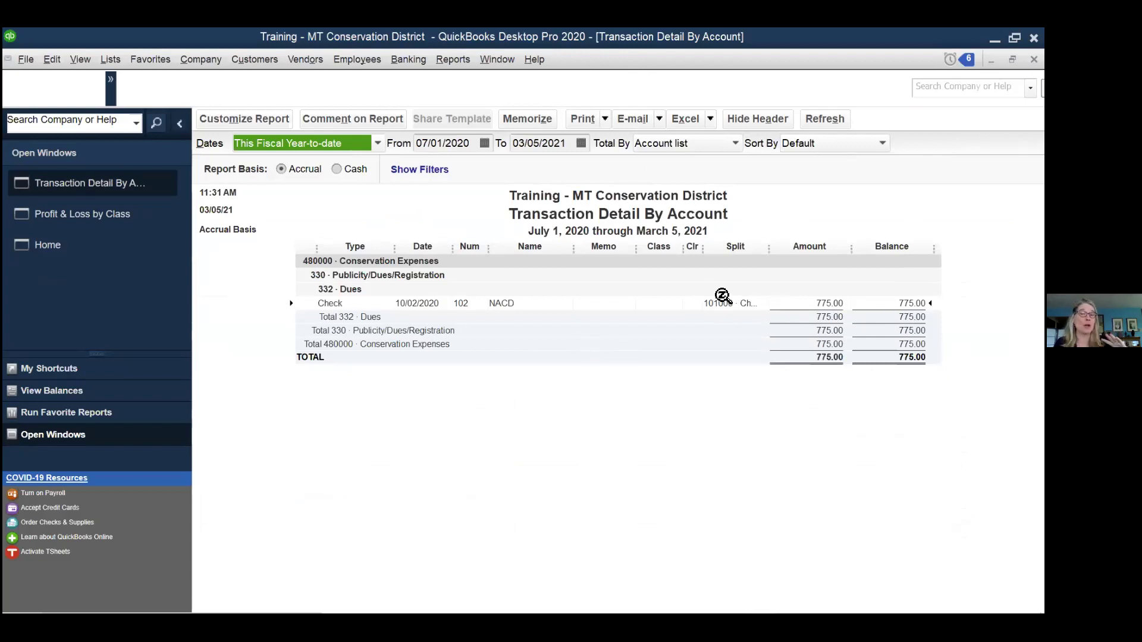
{"action": "double_click", "coordinate": [720, 300]}
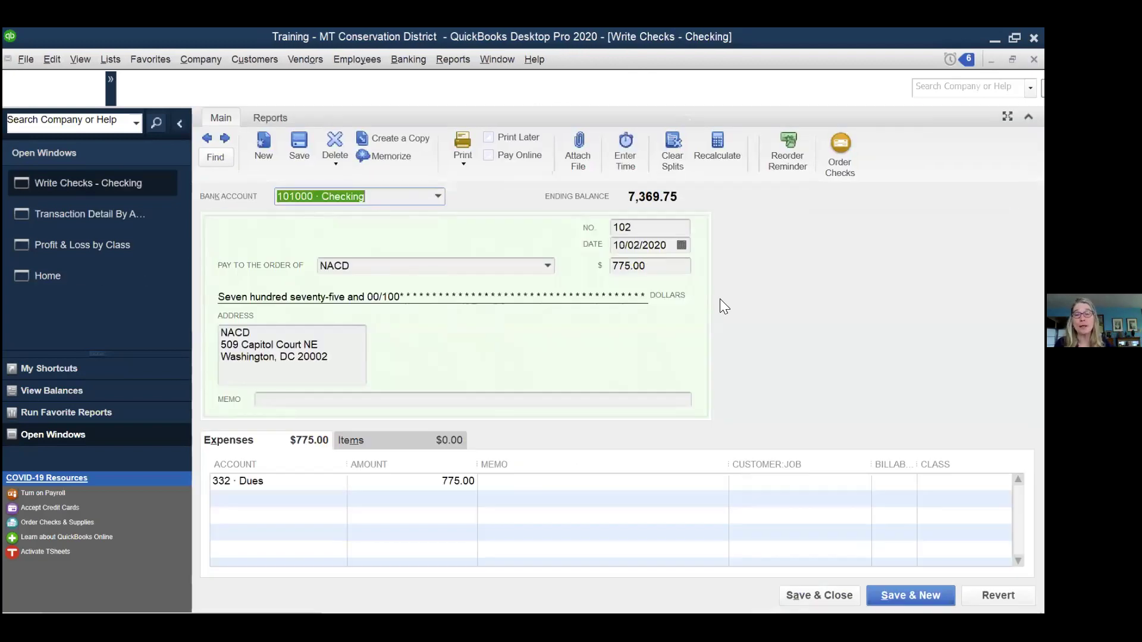
{"action": "left_click", "coordinate": [958, 482]}
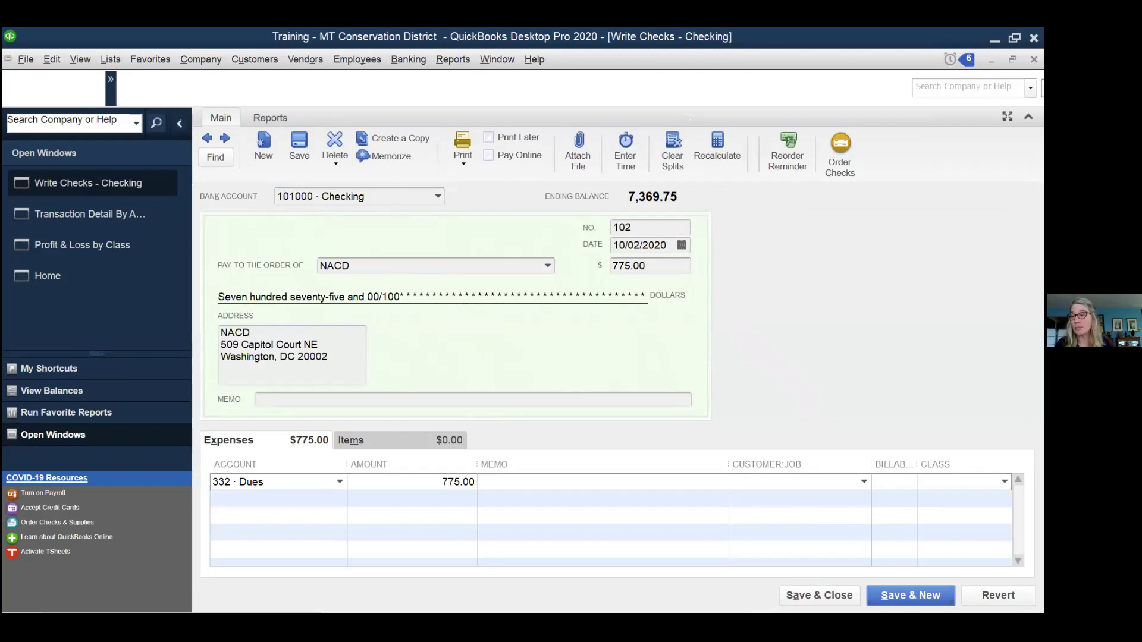
{"action": "left_click", "coordinate": [1004, 481]}
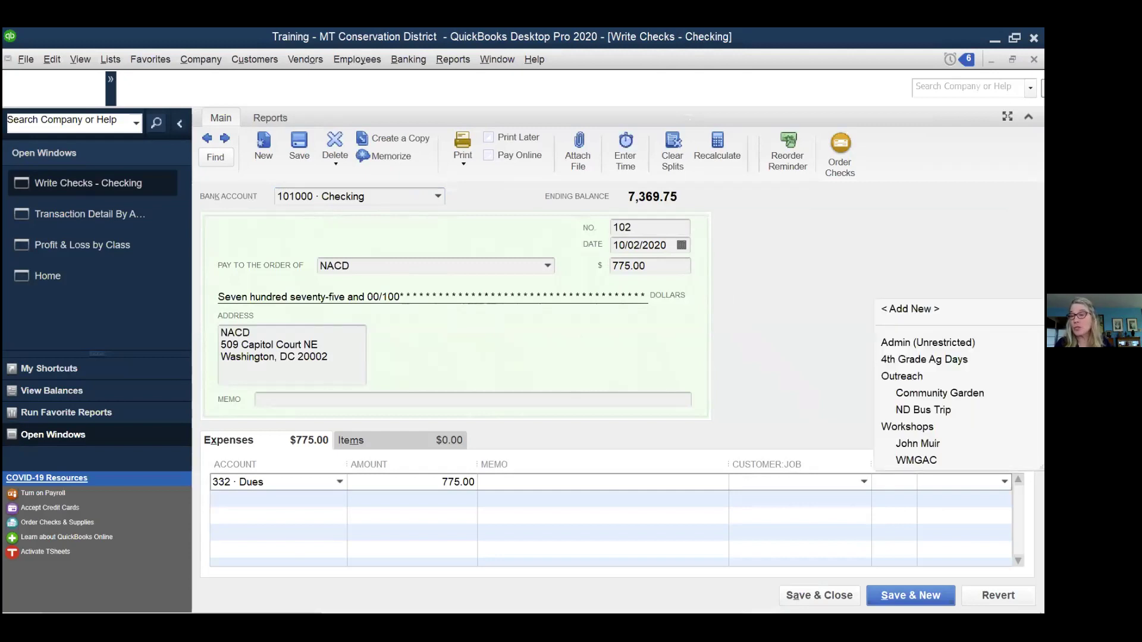
{"action": "left_click", "coordinate": [892, 343]}
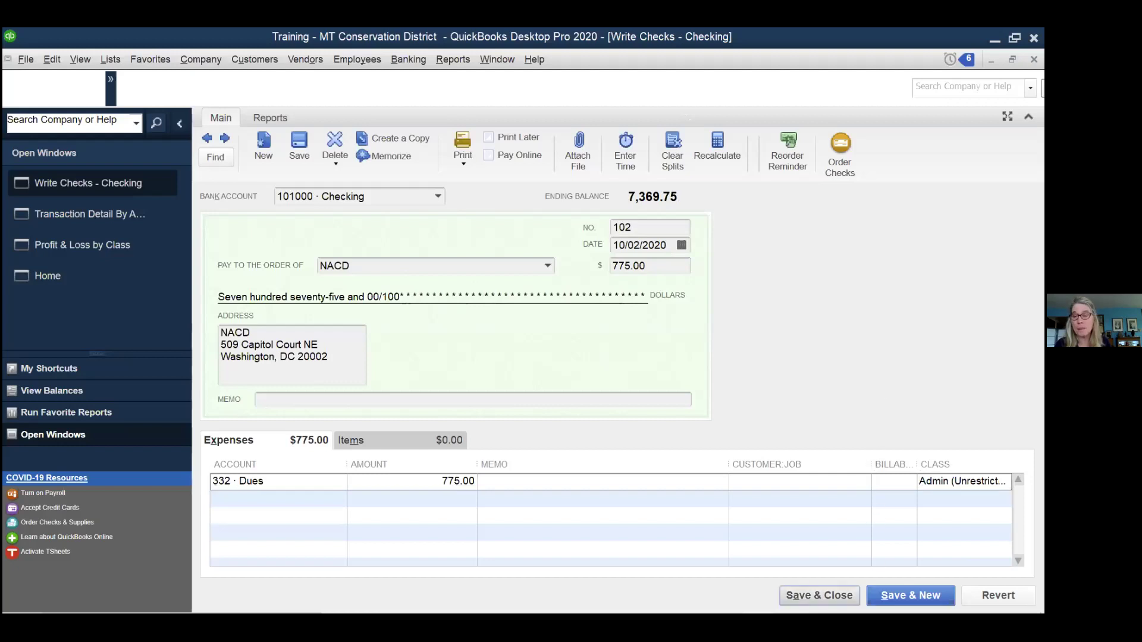
{"action": "left_click", "coordinate": [820, 596]}
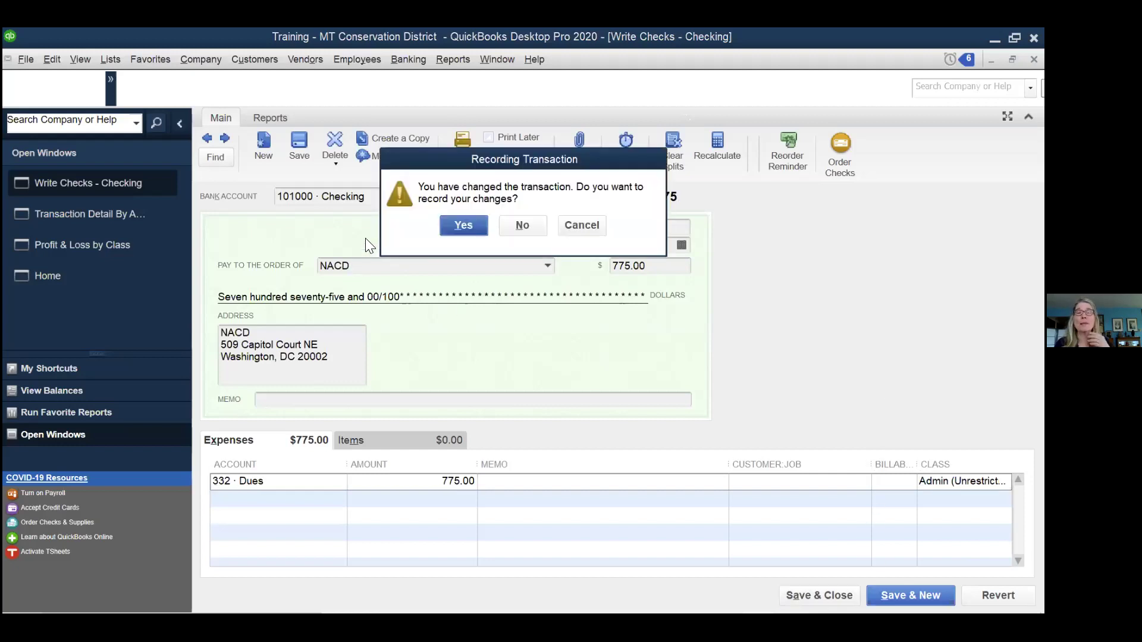
{"action": "left_click", "coordinate": [461, 232]}
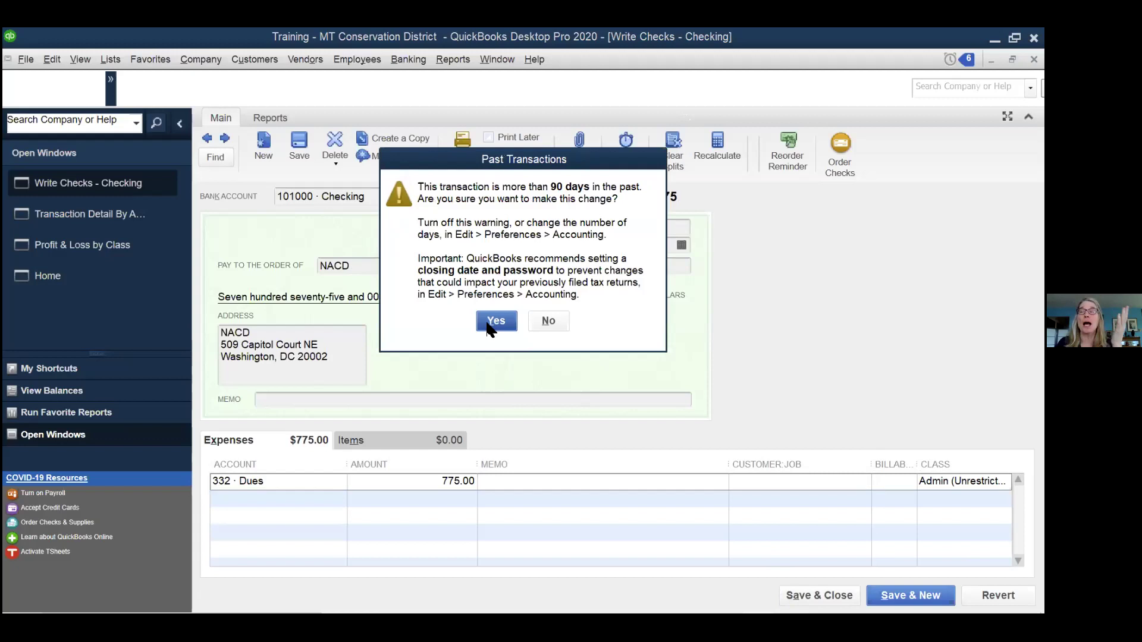
{"action": "left_click", "coordinate": [485, 323]}
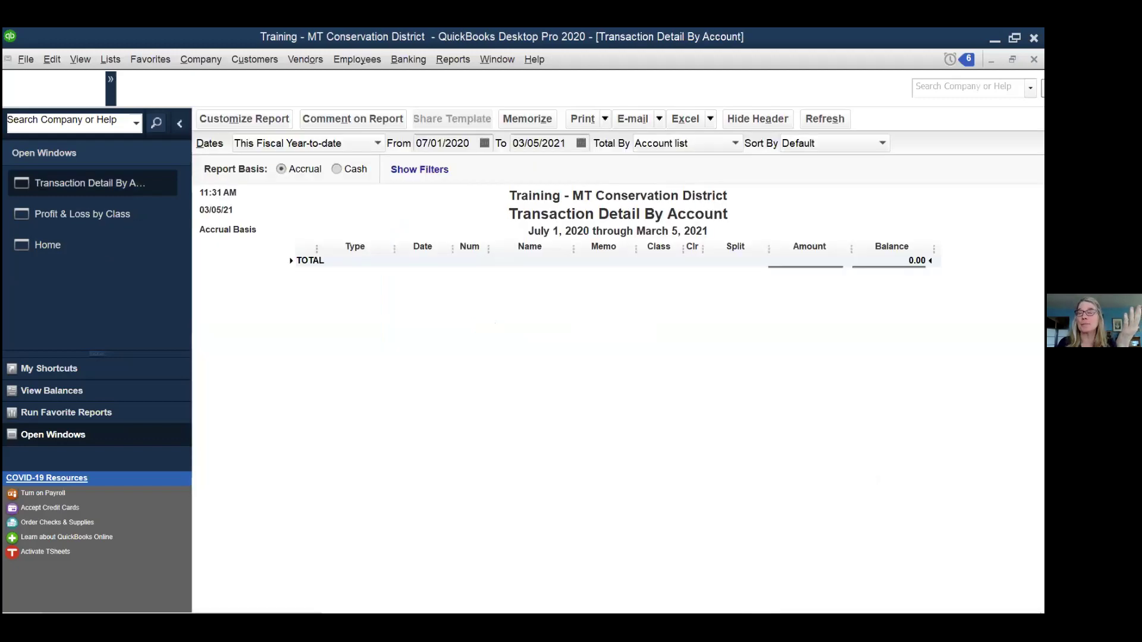
{"action": "key", "text": "Escape"}
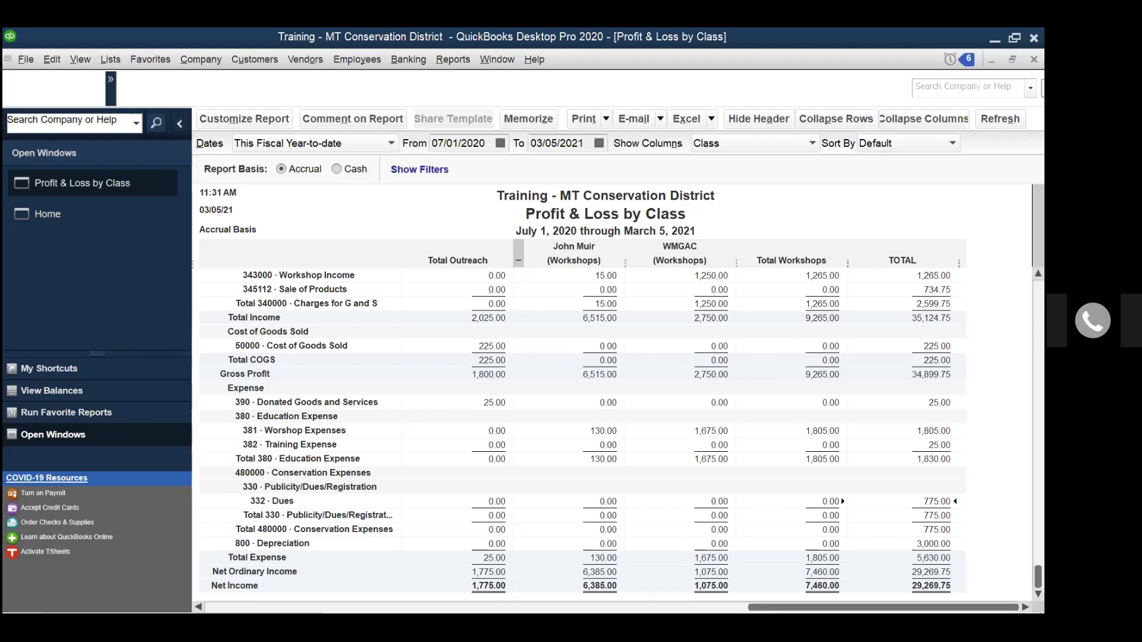
{"action": "key", "text": "Escape"}
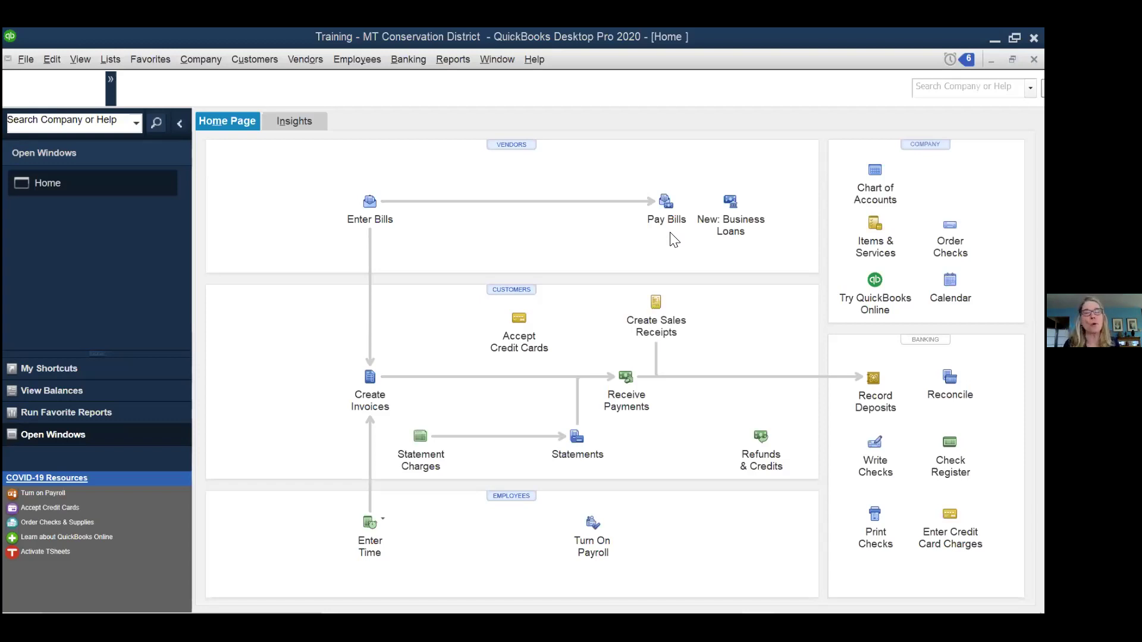
{"action": "left_click", "coordinate": [45, 54]}
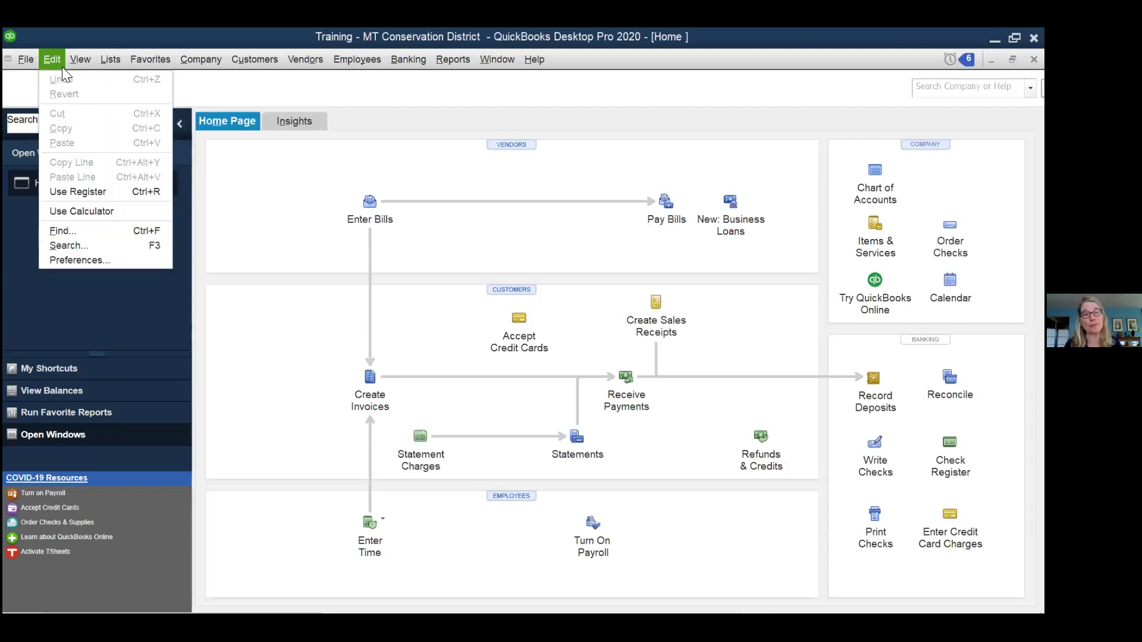
{"action": "left_click", "coordinate": [54, 52]}
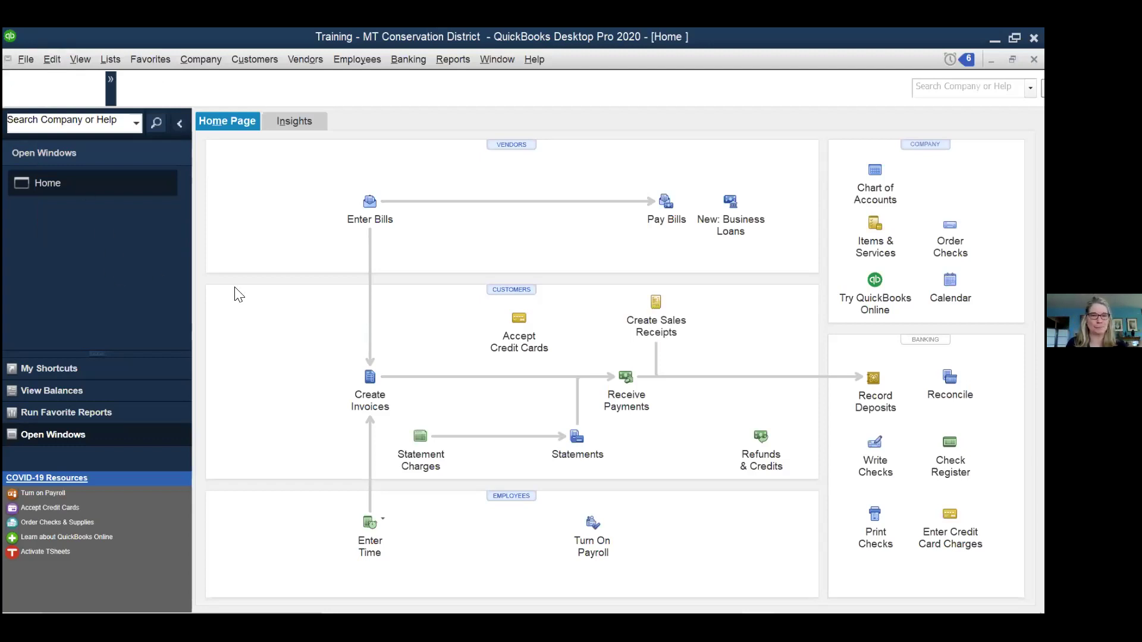
Step: Calculate 100.00 * 2 in the Amount field of a new invoice's first line, and discard the invoice
{"action": "left_click", "coordinate": [368, 394]}
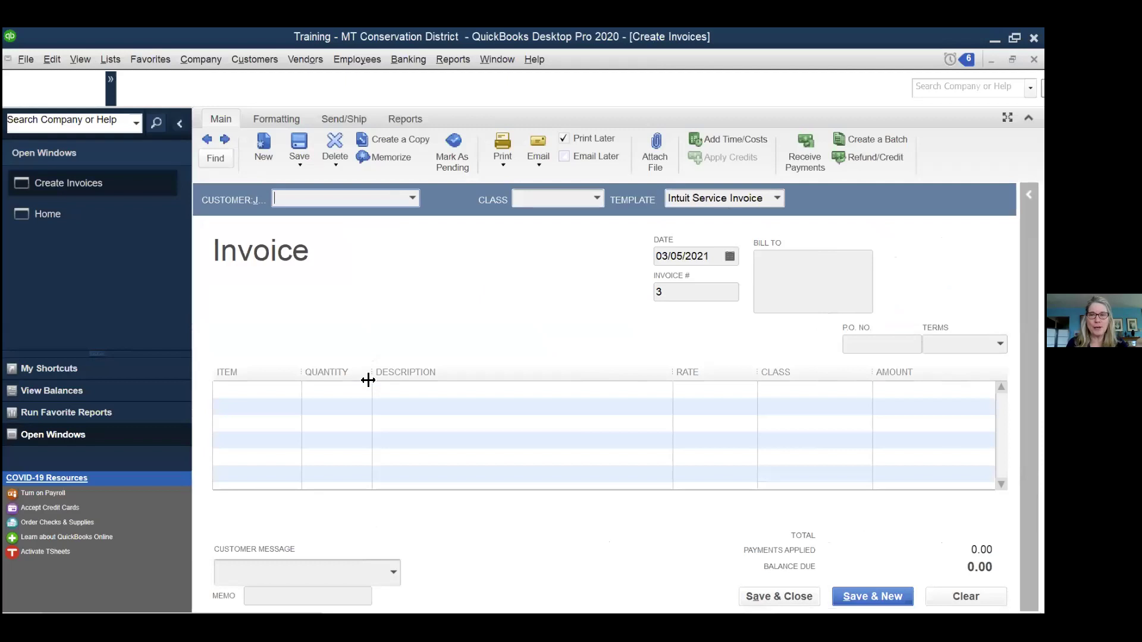
{"action": "left_click", "coordinate": [899, 390]}
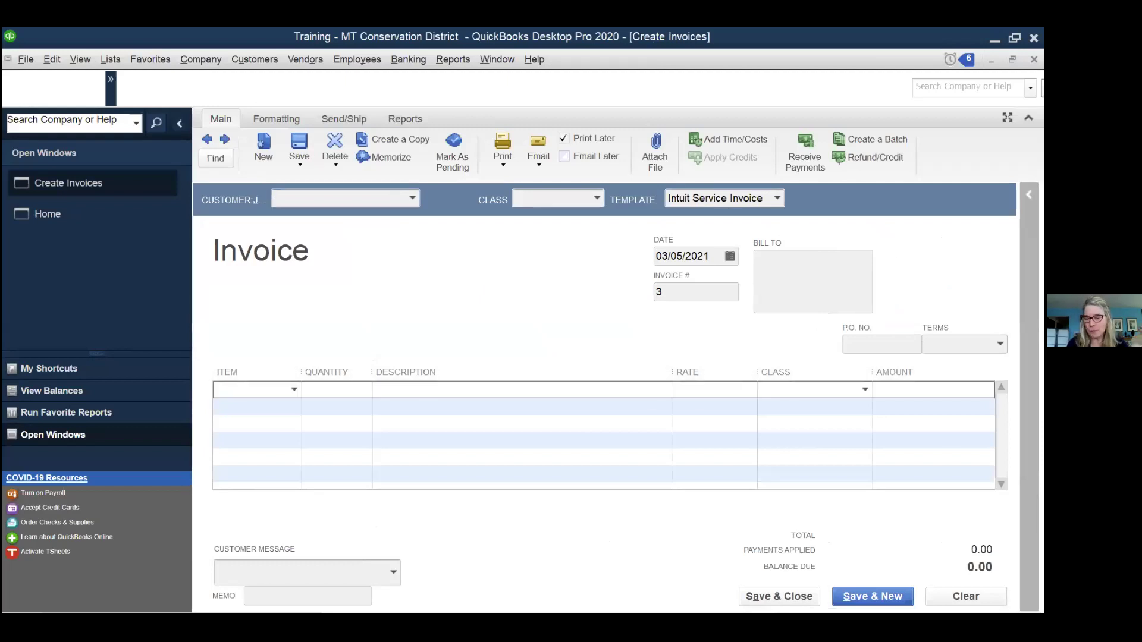
{"action": "type", "text": "100"}
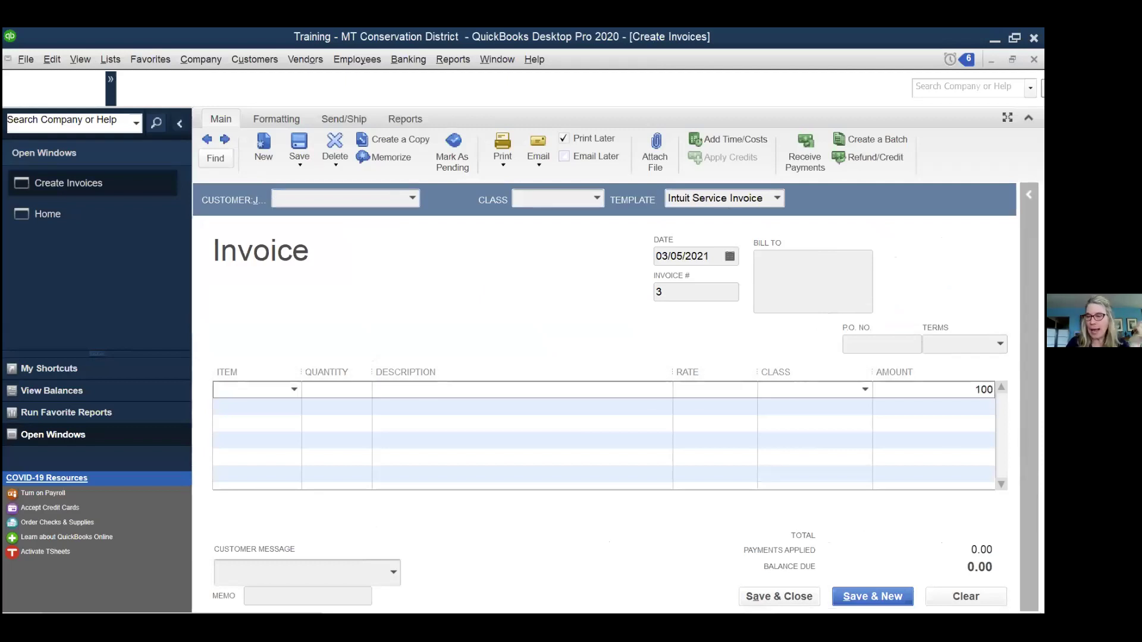
{"action": "type", "text": ".00 * "}
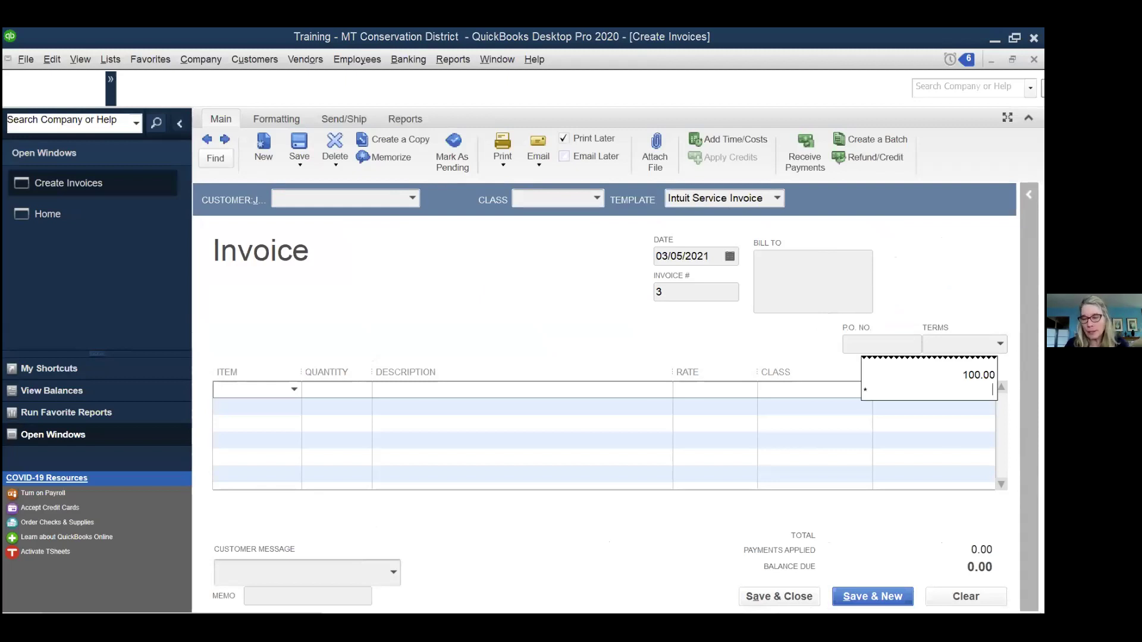
{"action": "type", "text": "200.00"}
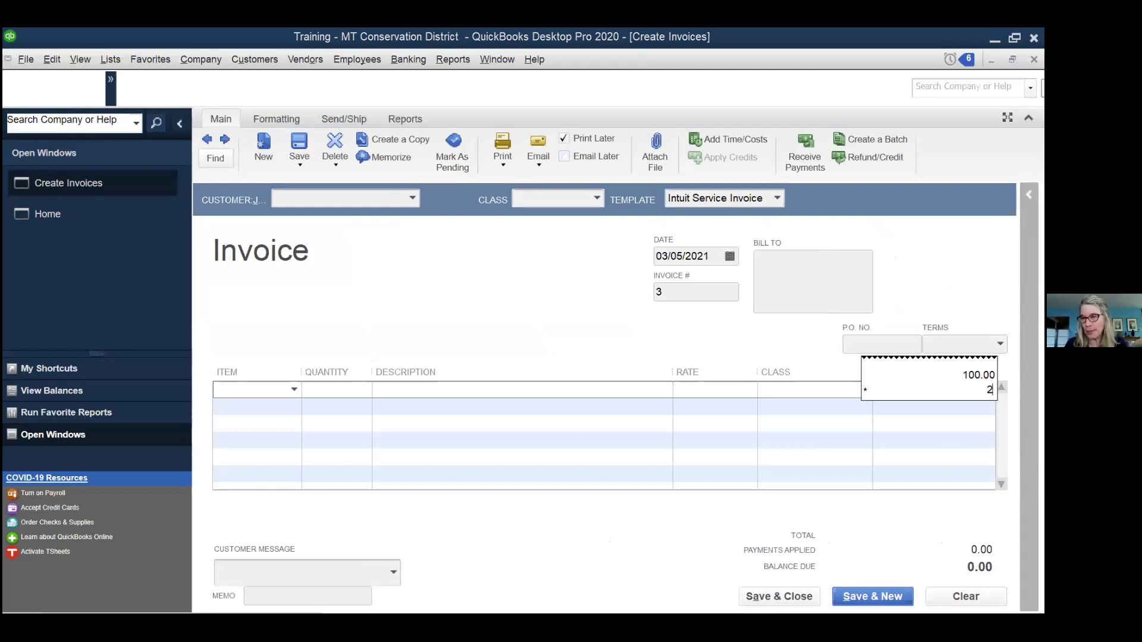
{"action": "key", "text": "Return"}
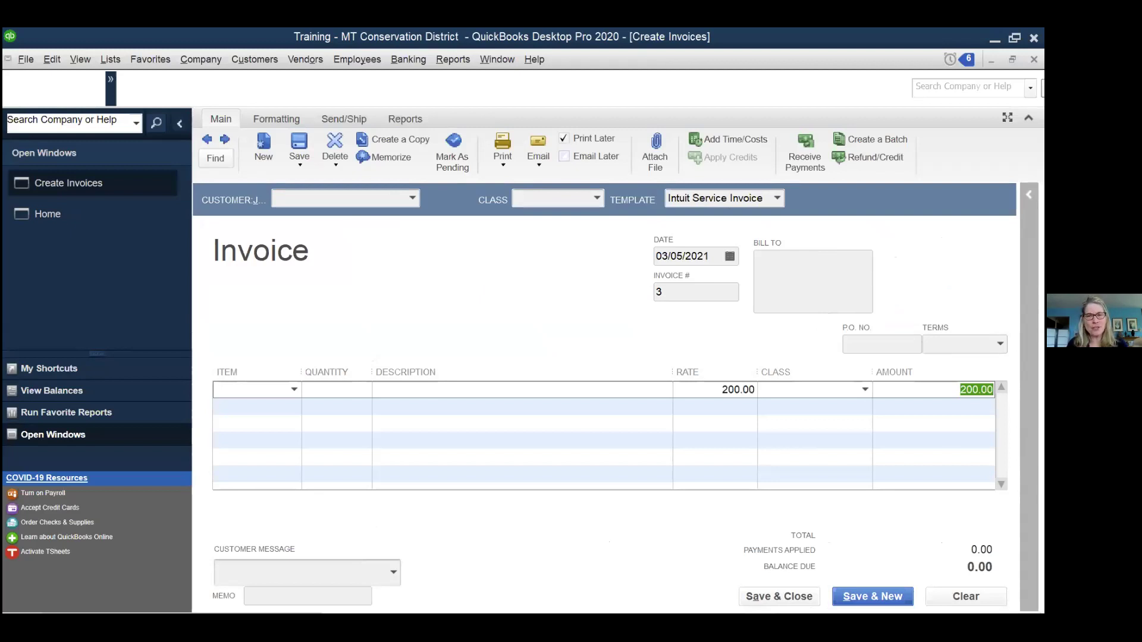
{"action": "key", "text": "Escape"}
{"action": "left_click", "coordinate": [526, 226]}
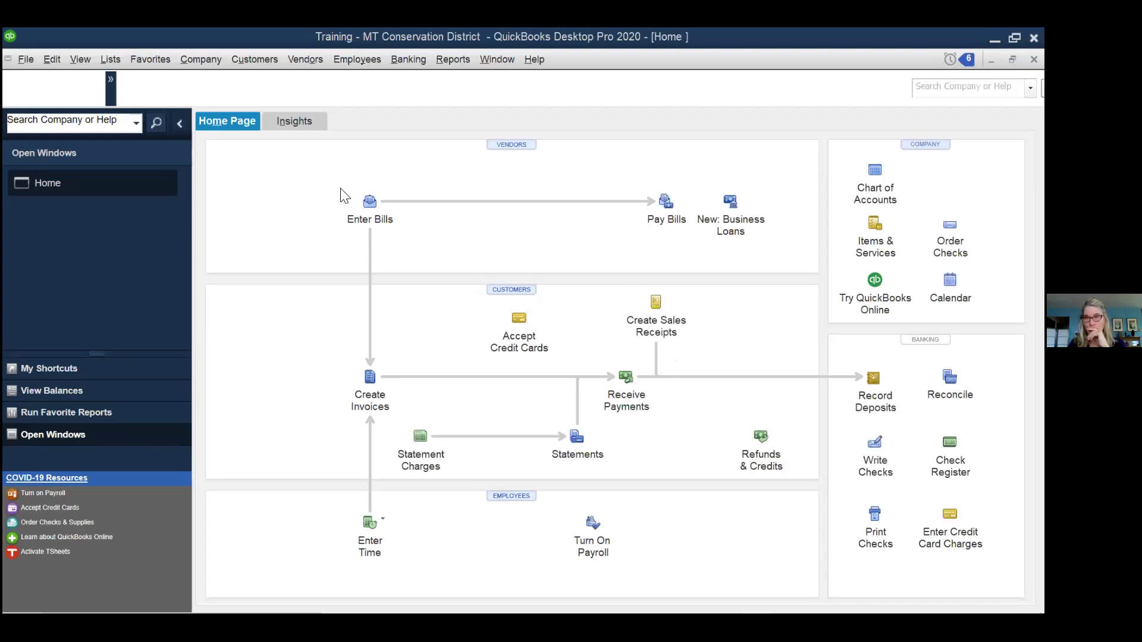
Step: Examine the company preferences for Finance Charge, including the accounts available as Finance Charge Account, and close the preferences
{"action": "left_click", "coordinate": [45, 57]}
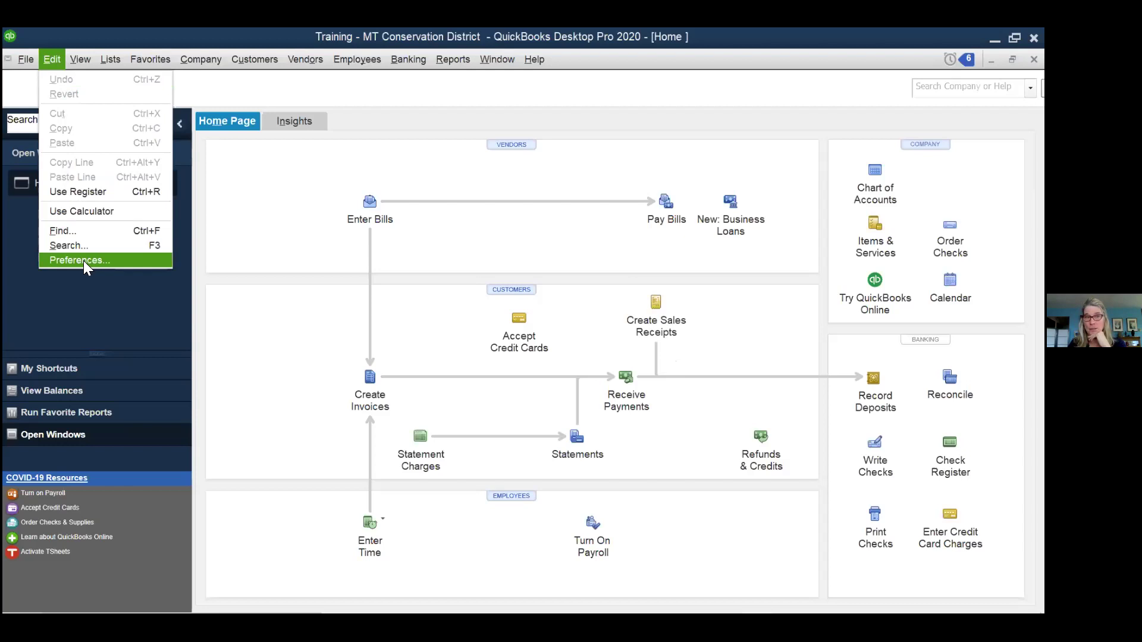
{"action": "left_click", "coordinate": [84, 261]}
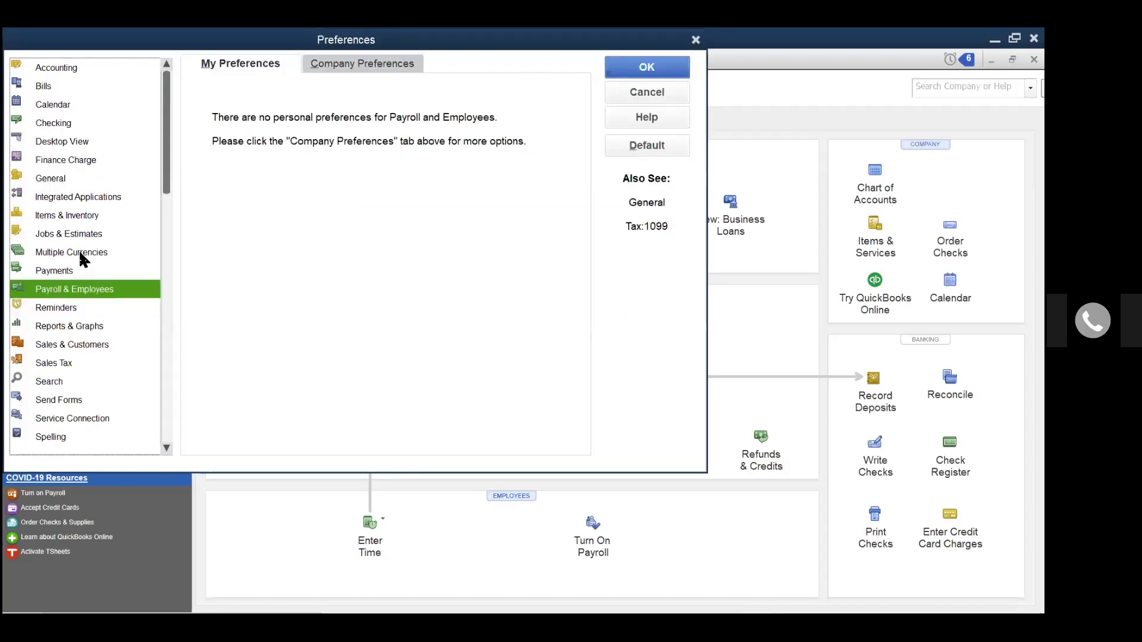
{"action": "left_click", "coordinate": [58, 161]}
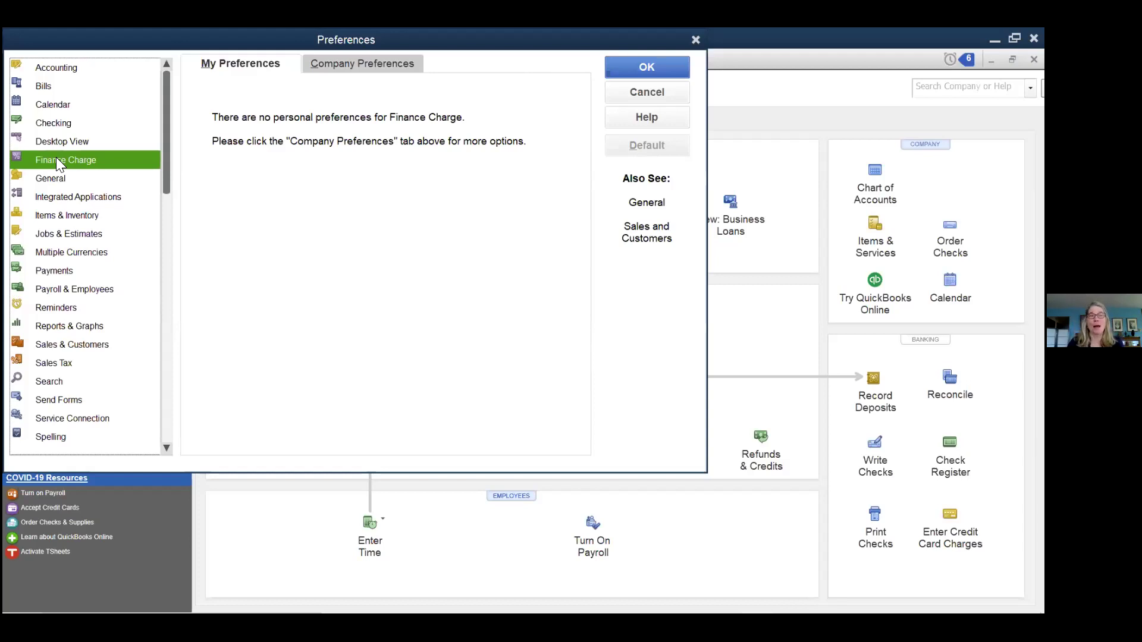
{"action": "left_click", "coordinate": [369, 63]}
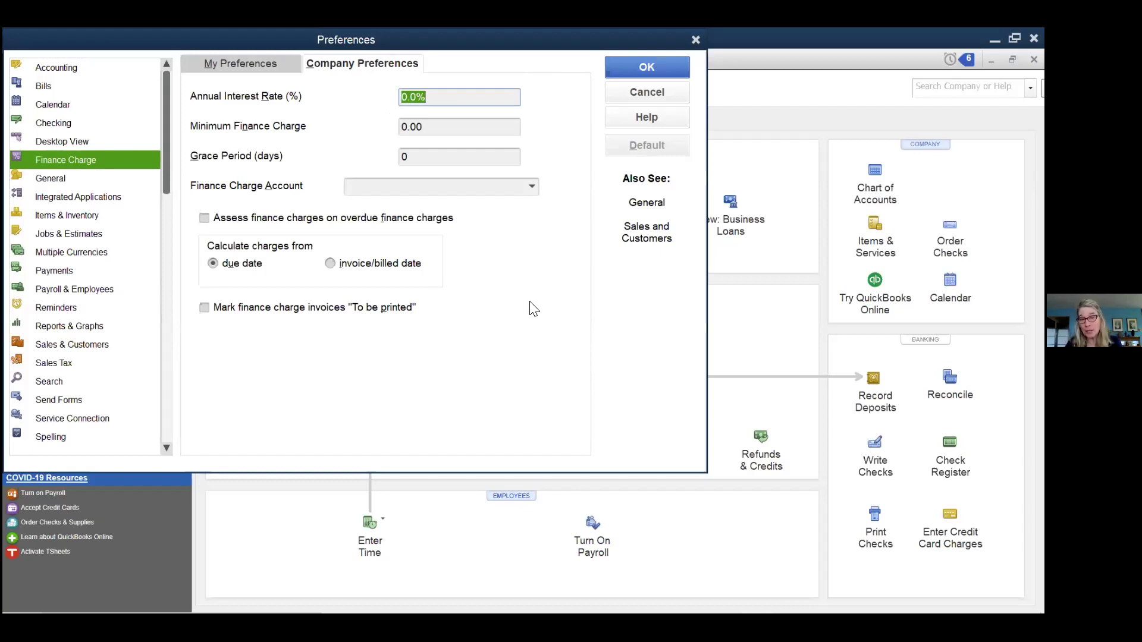
{"action": "left_click", "coordinate": [533, 187]}
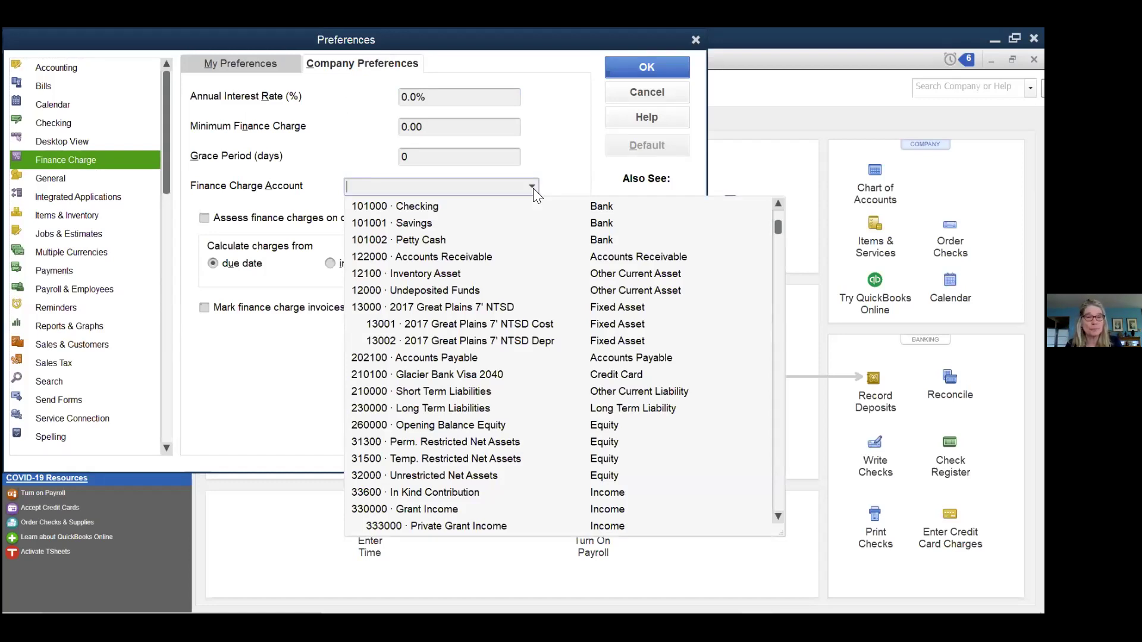
{"action": "left_click", "coordinate": [533, 188]}
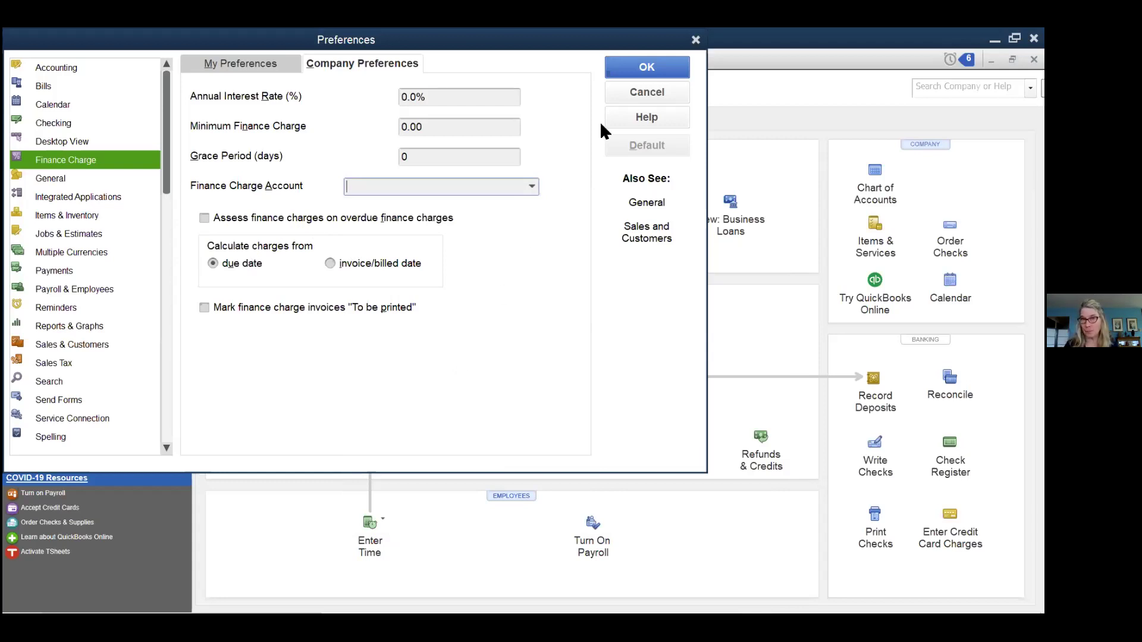
{"action": "left_click", "coordinate": [696, 40]}
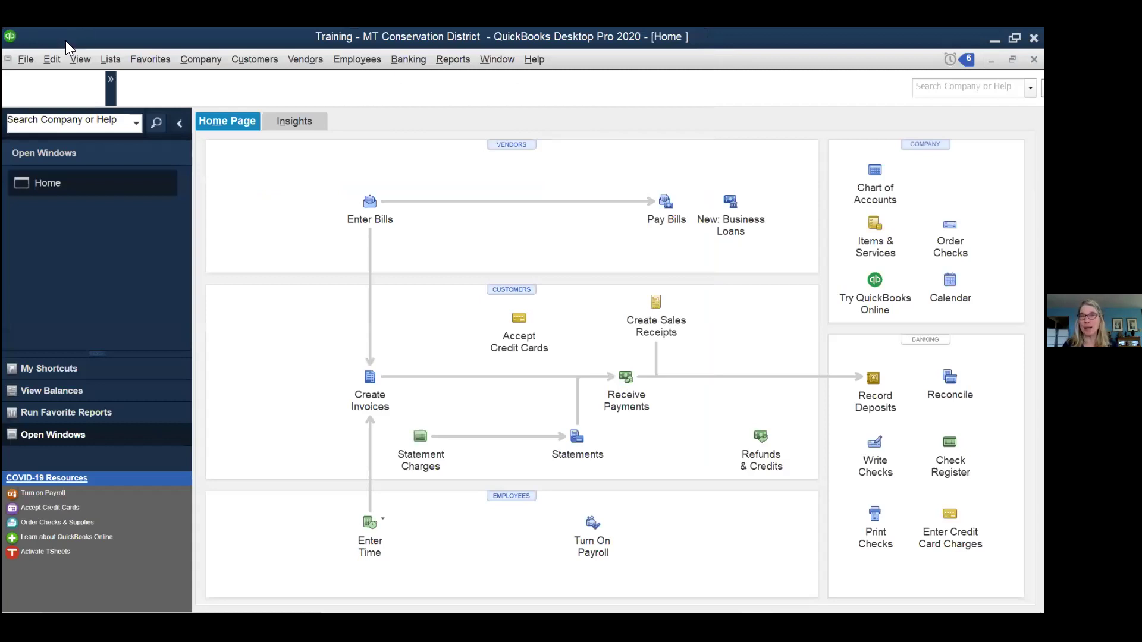
{"action": "left_click", "coordinate": [190, 61]}
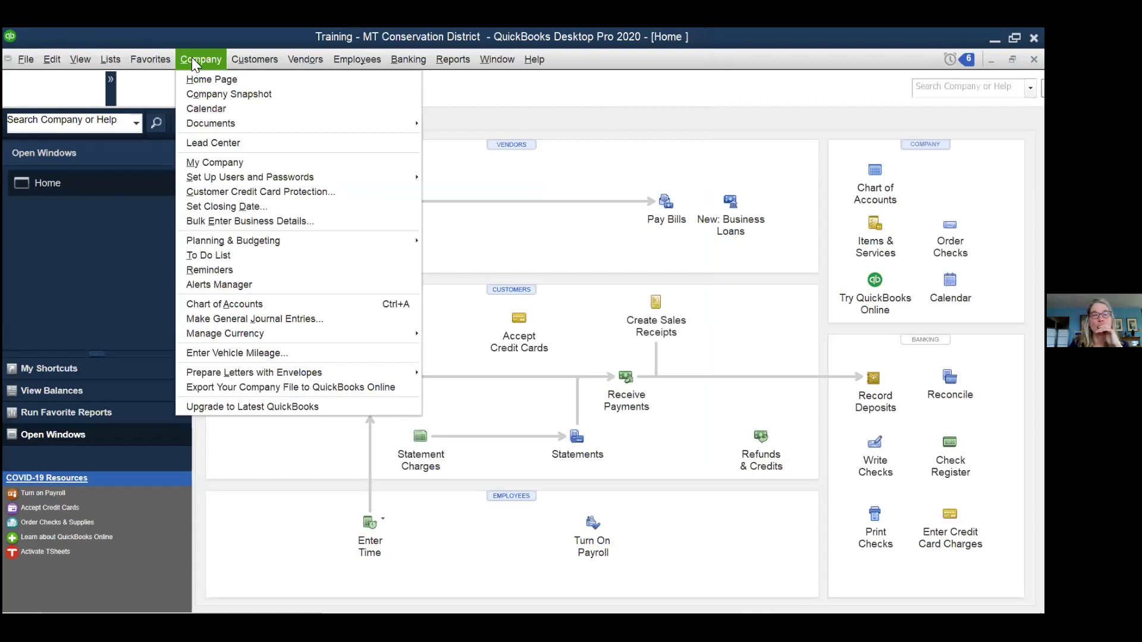
{"action": "left_click", "coordinate": [193, 59]}
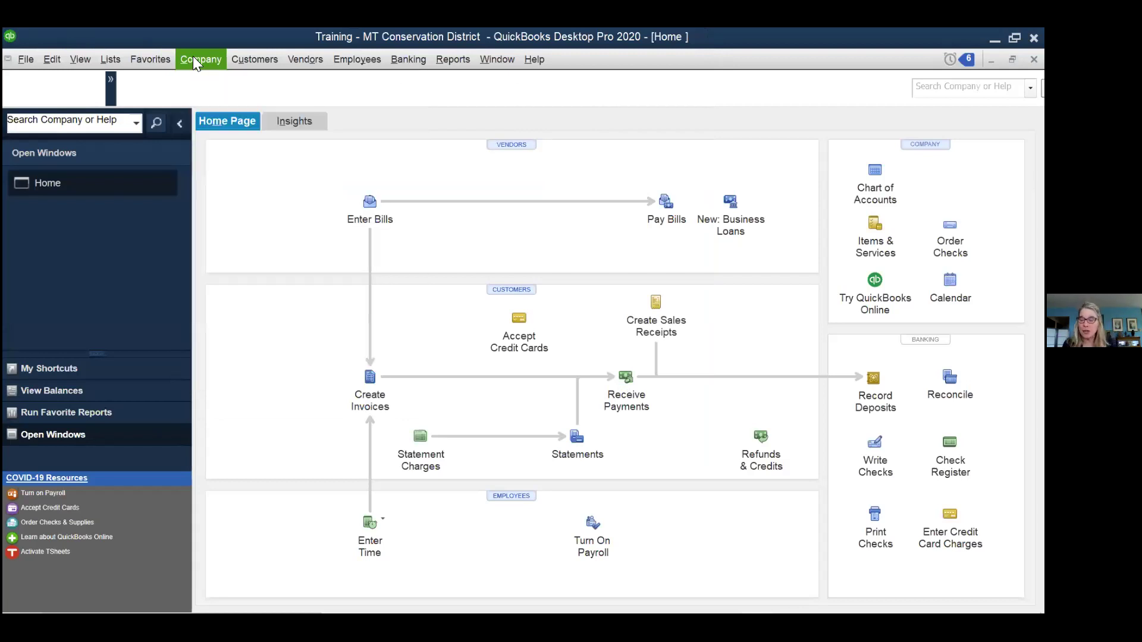